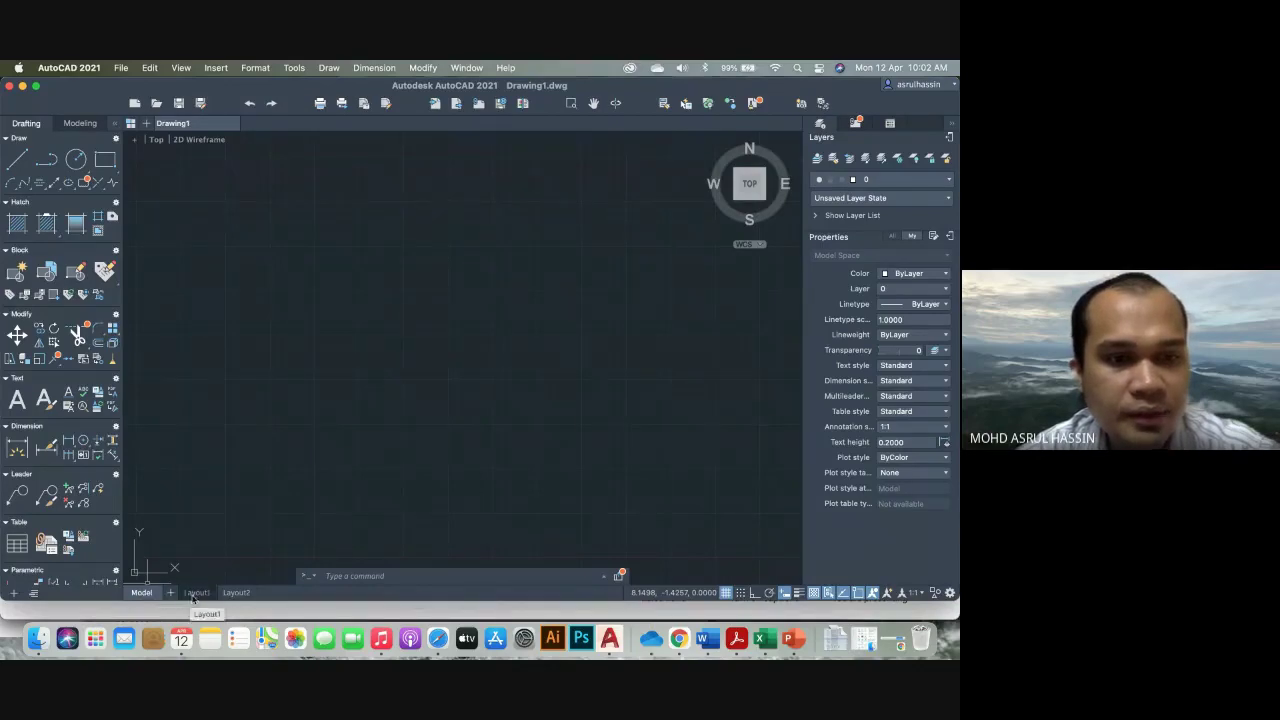
View the Layout2 sheet and return to model space
left_click(236, 592)
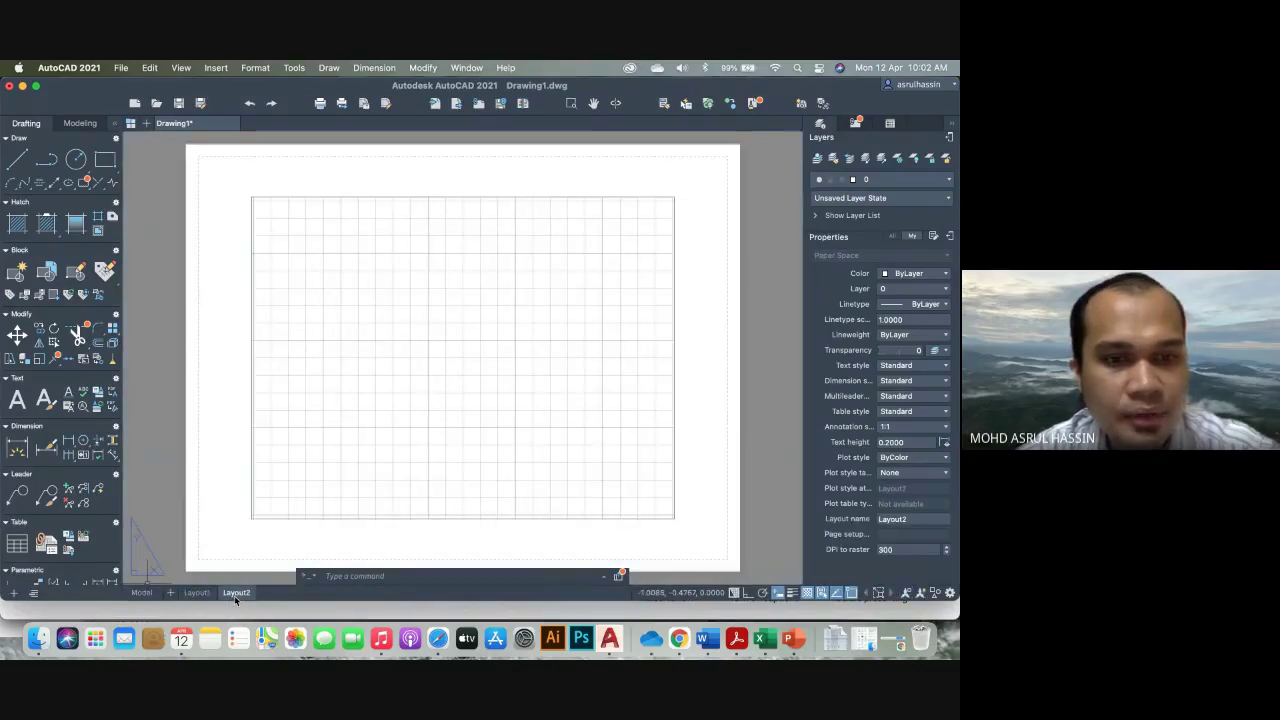
left_click(141, 592)
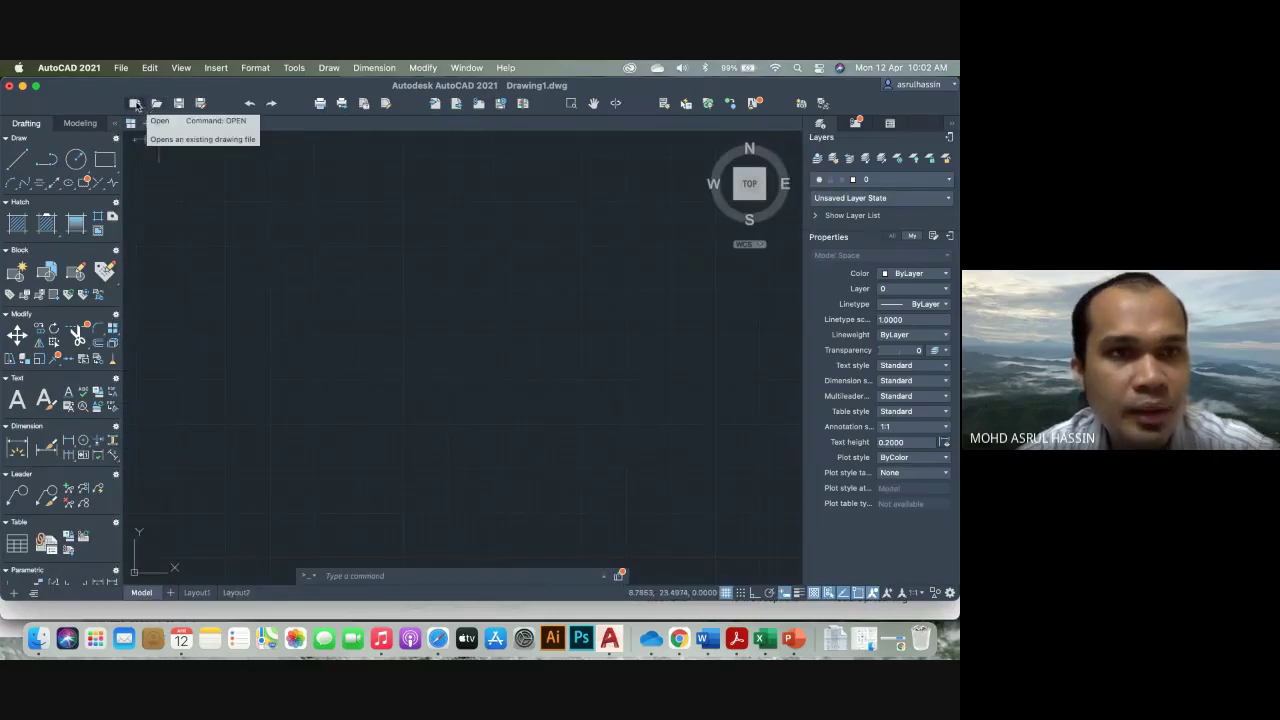
Create a new drawing from the acad.dwt template
left_click(137, 105)
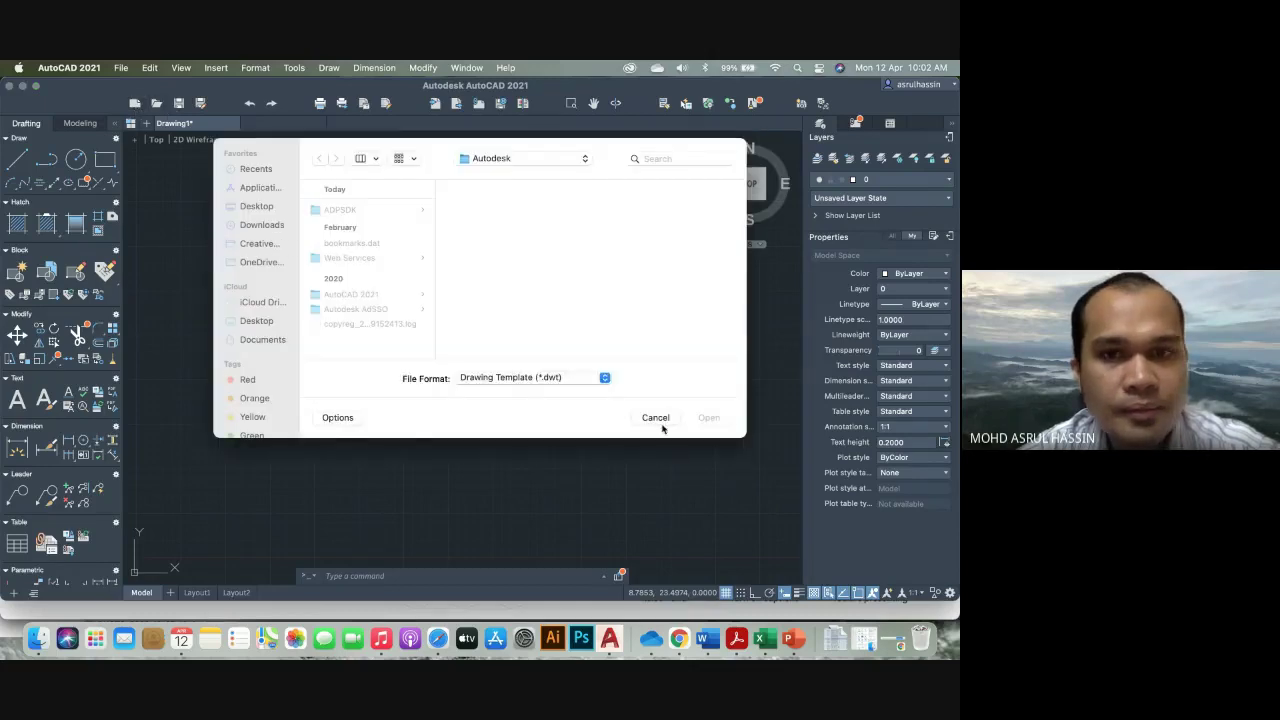
left_click(659, 420)
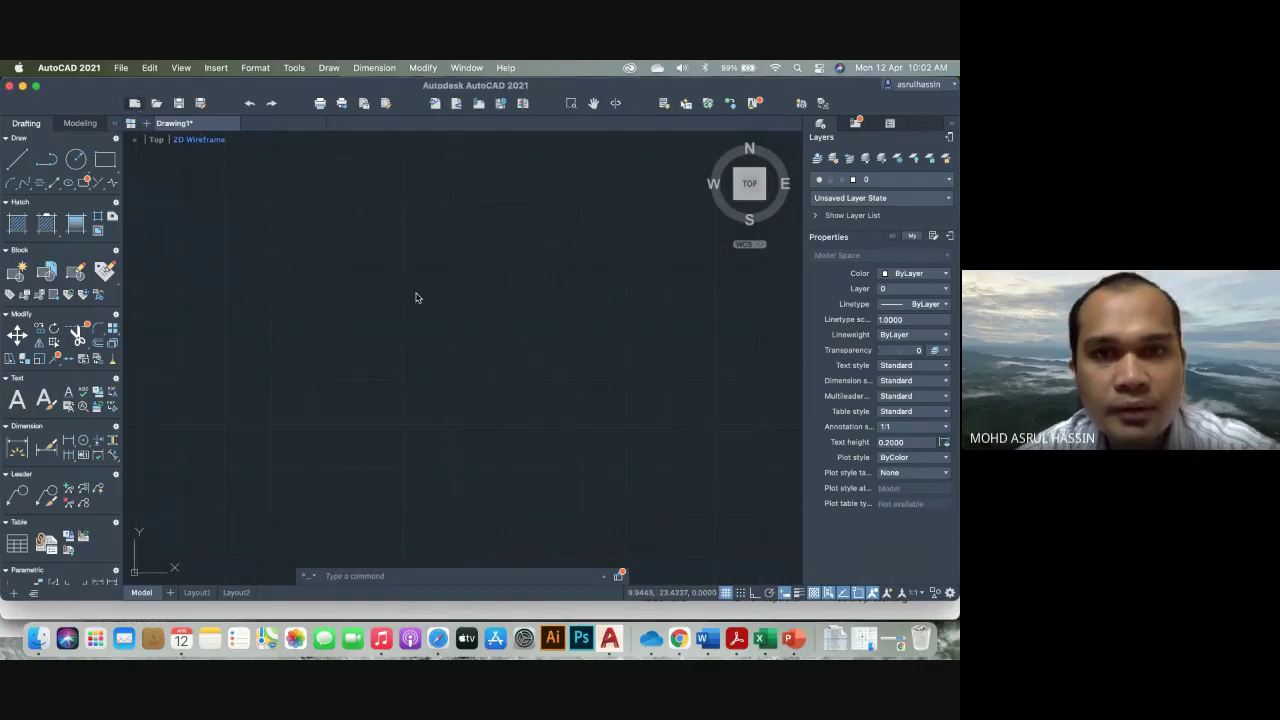
key("super+n")
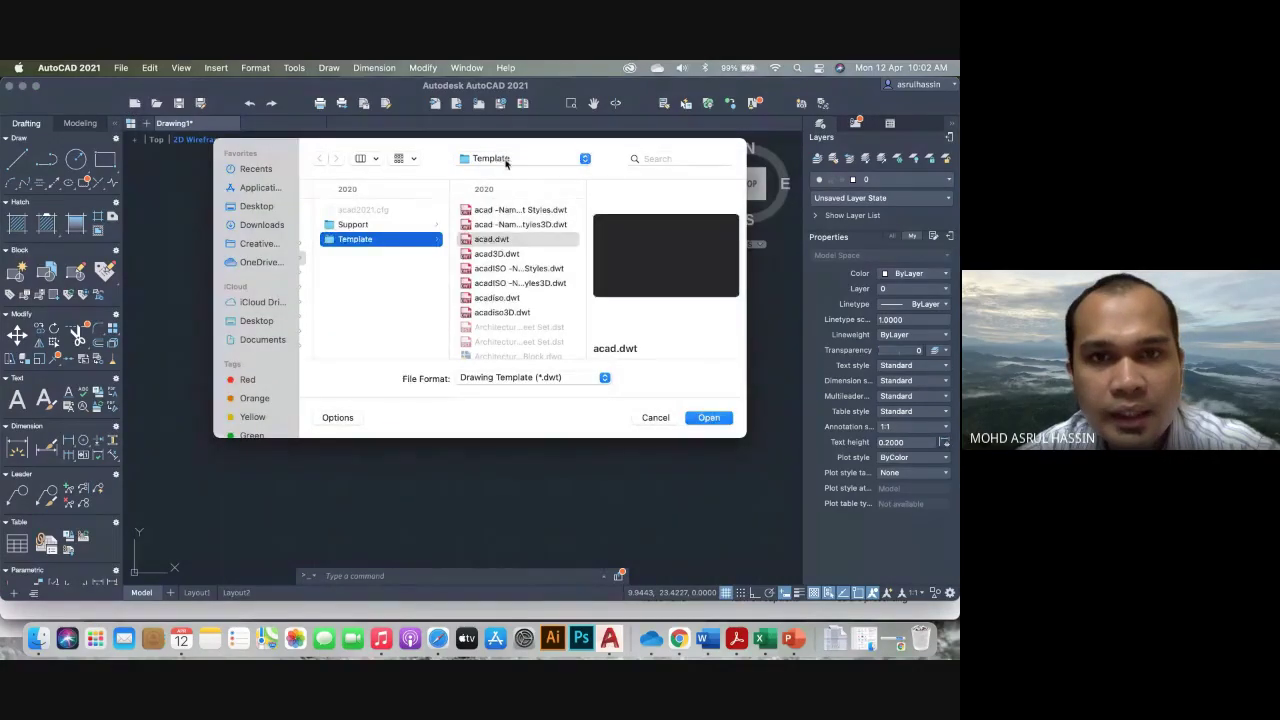
left_click(515, 243)
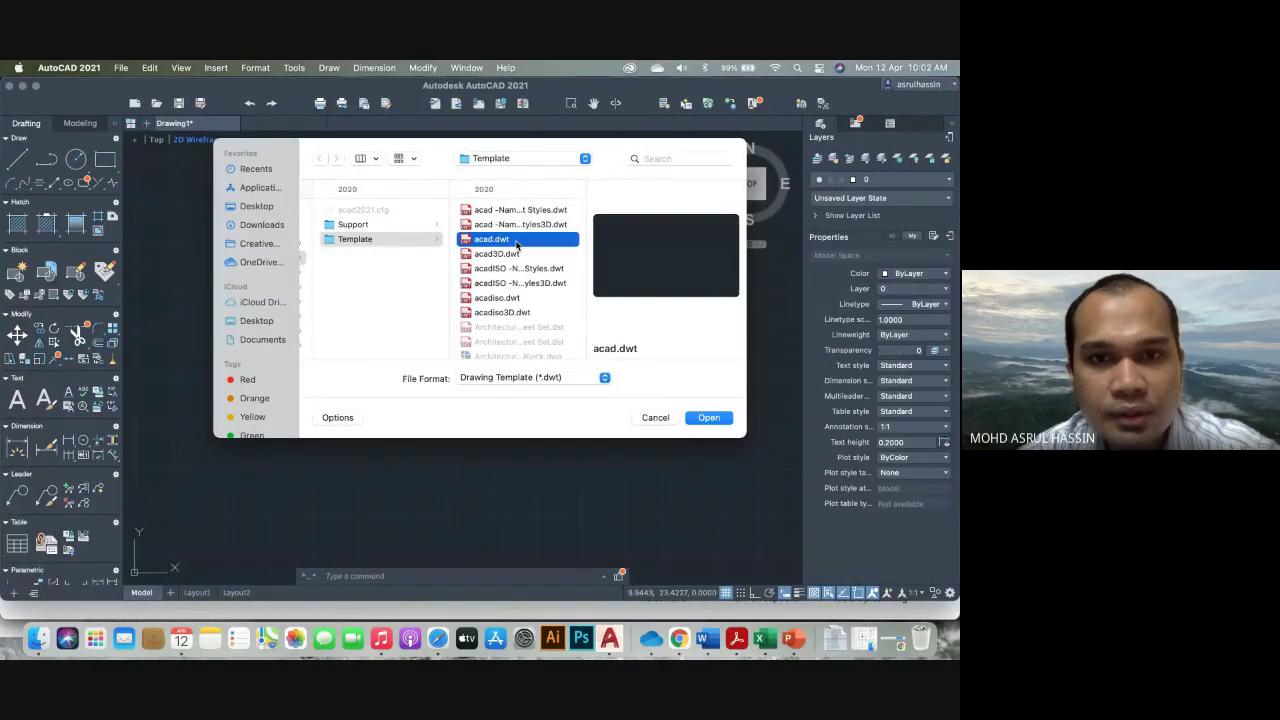
left_click(513, 256)
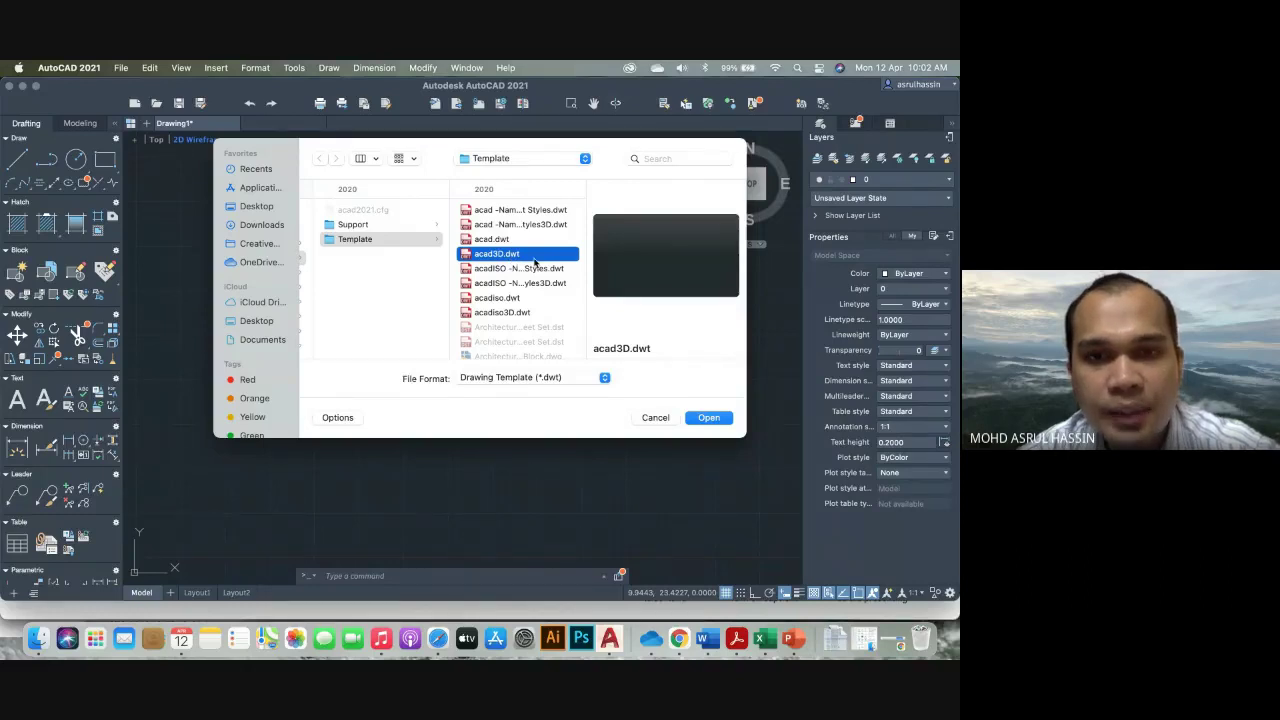
left_click(508, 240)
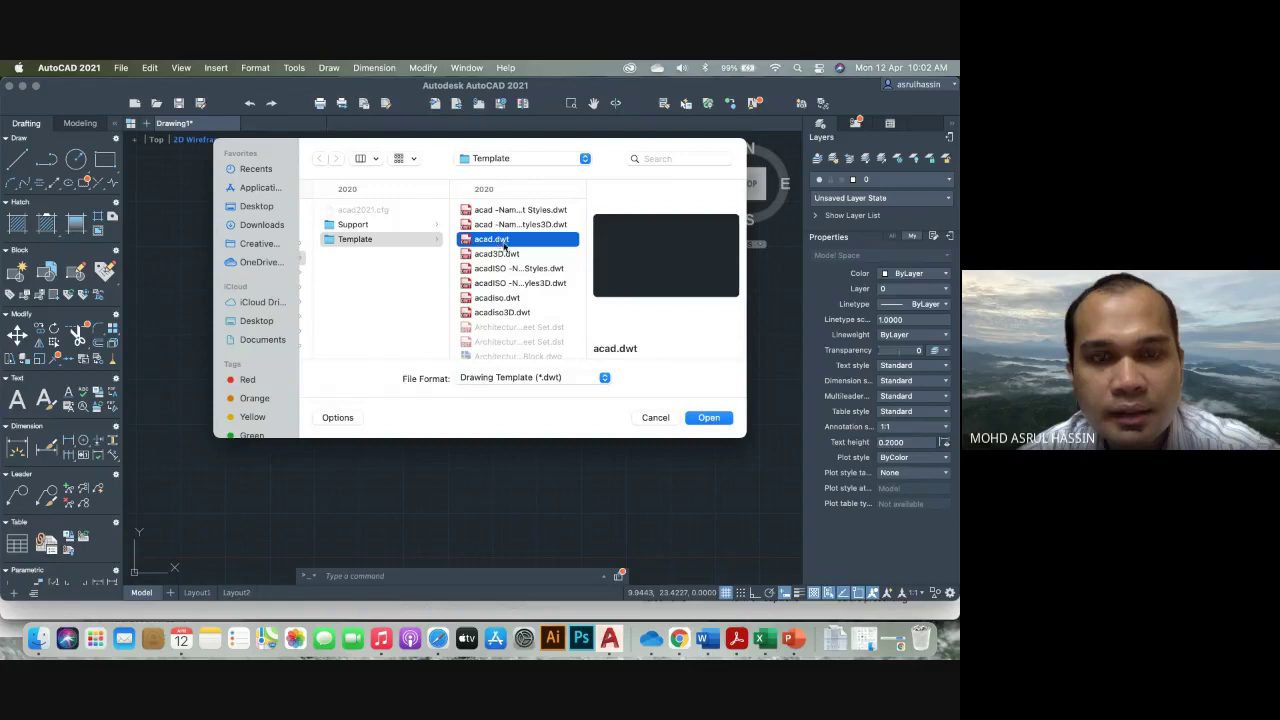
left_click(699, 421)
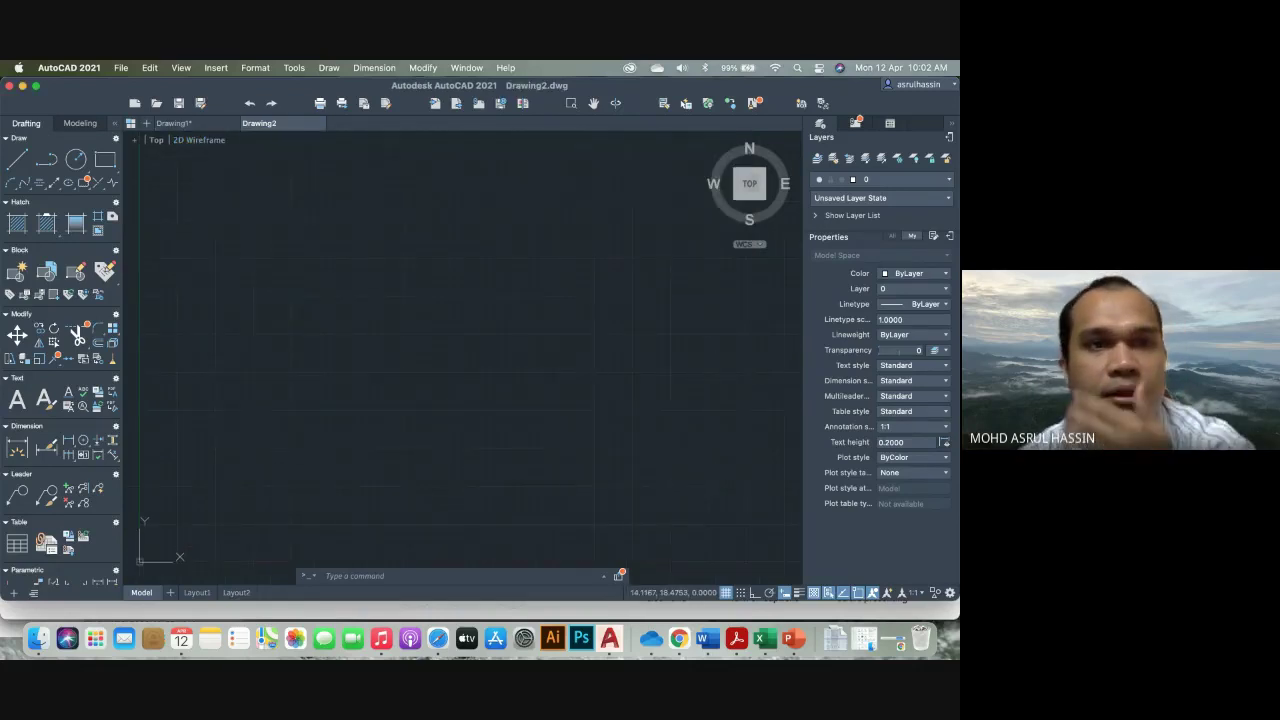
Check the required template on the PowerPoint slide, return to AutoCAD and create a new drawing from the acadiso.dwt template
left_click(794, 638)
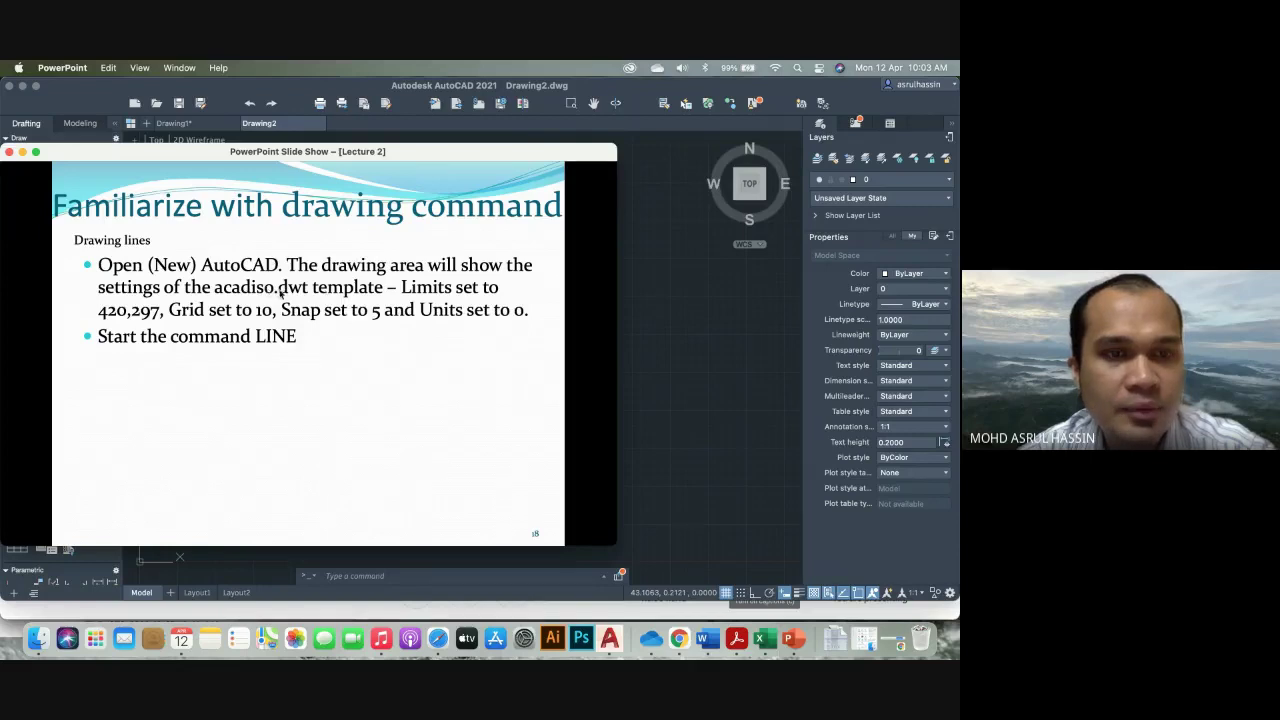
left_click(728, 306)
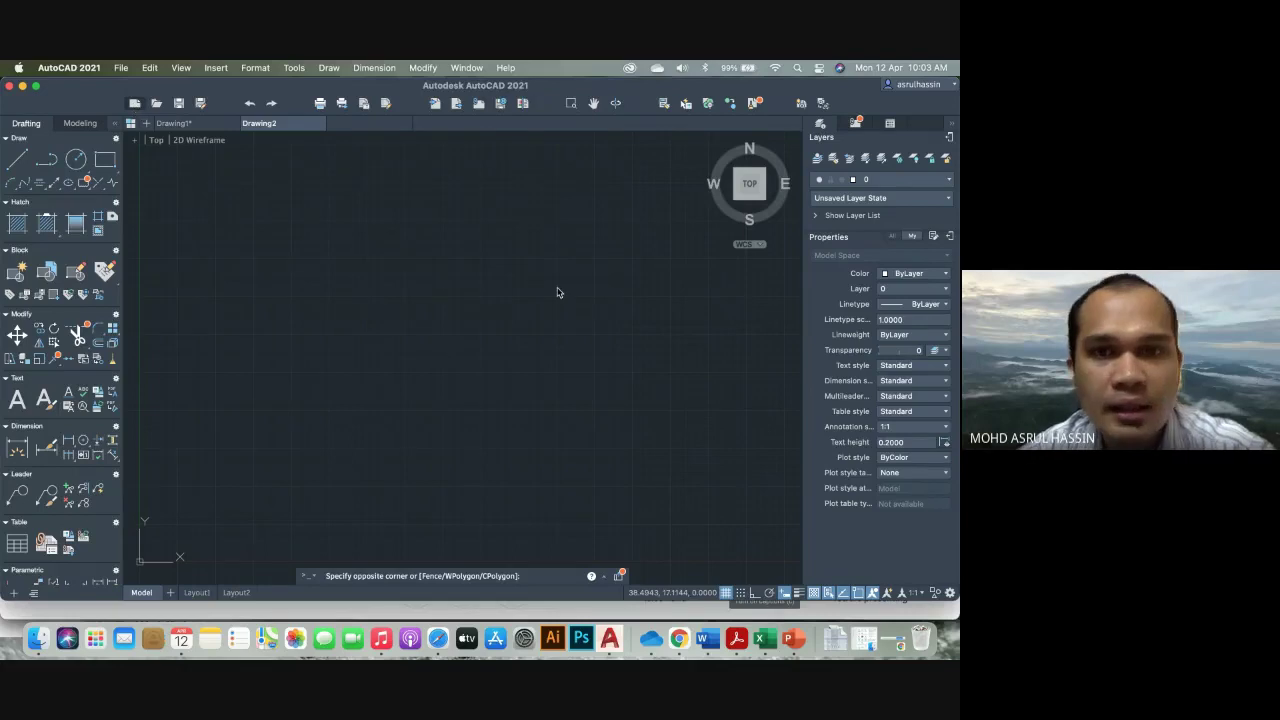
key("super+n")
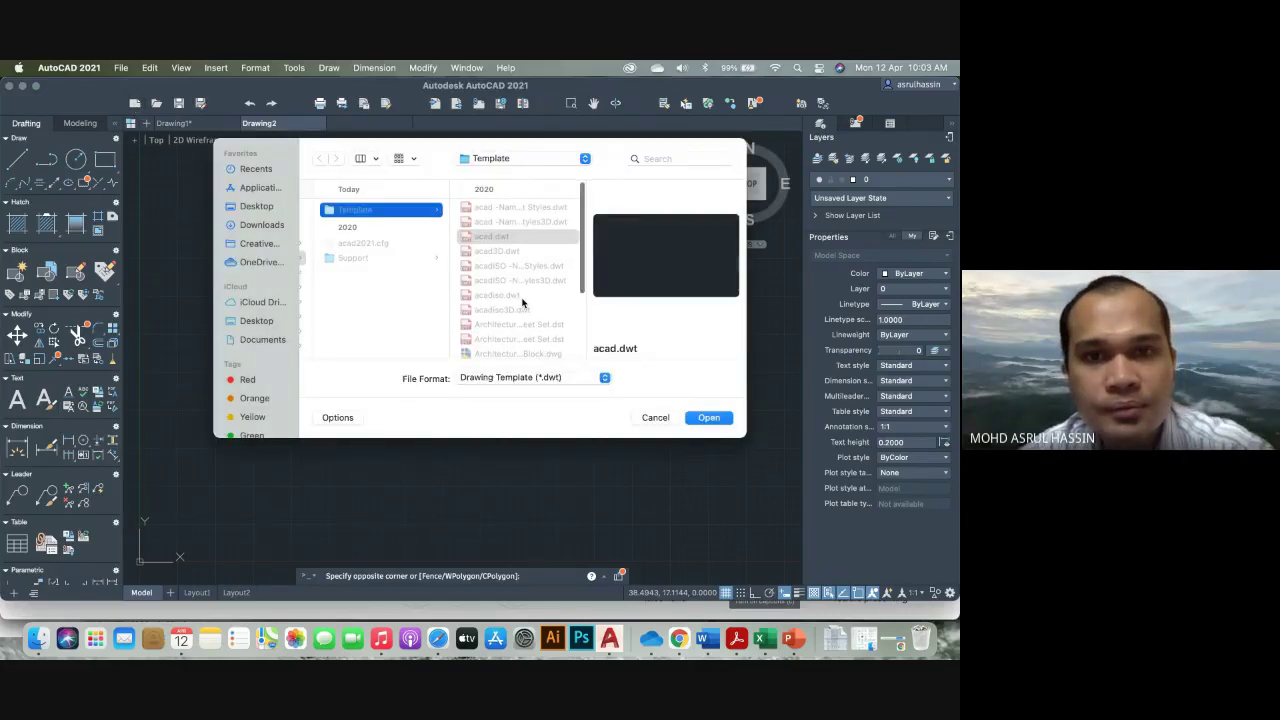
scroll(522, 302, "down", 2)
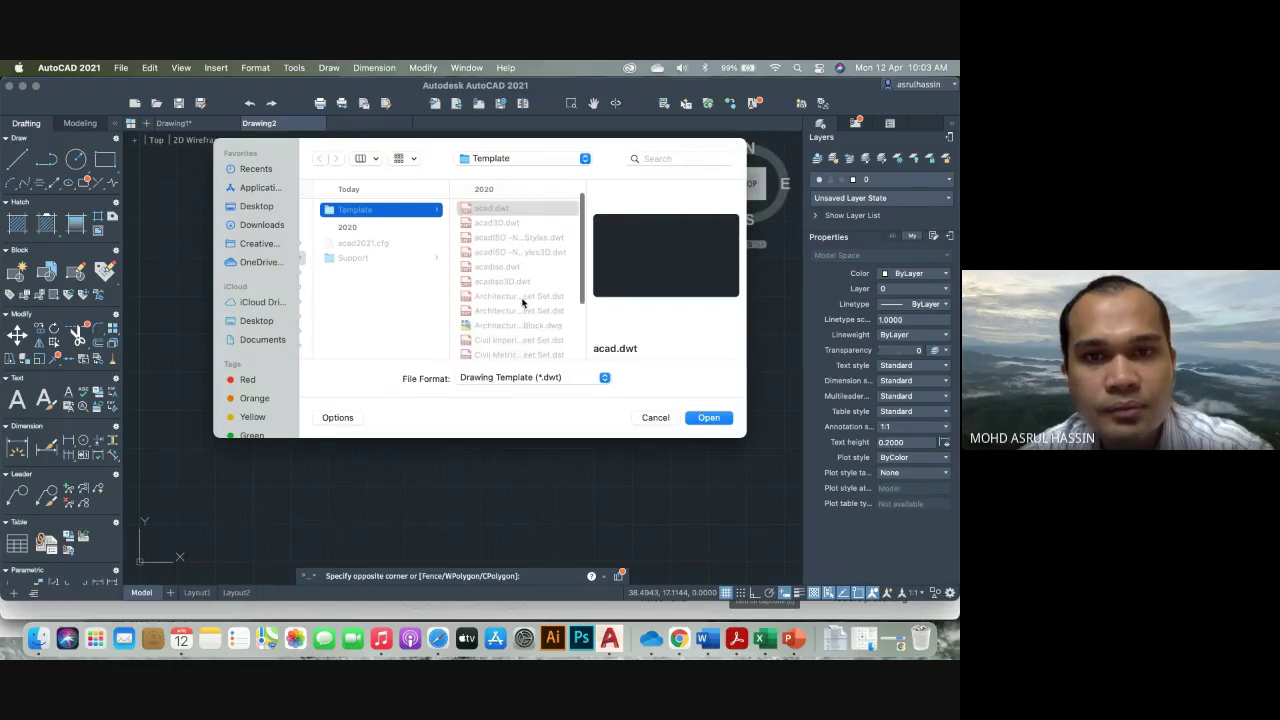
left_click(540, 267)
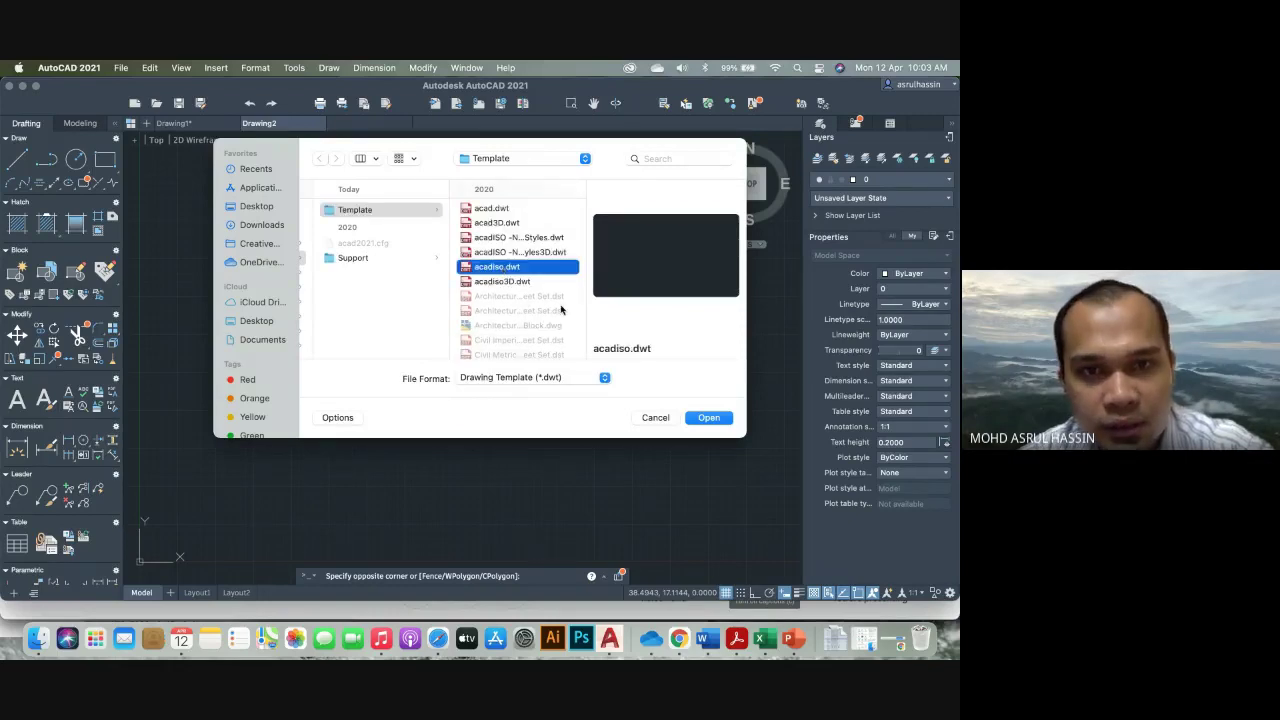
left_click(702, 420)
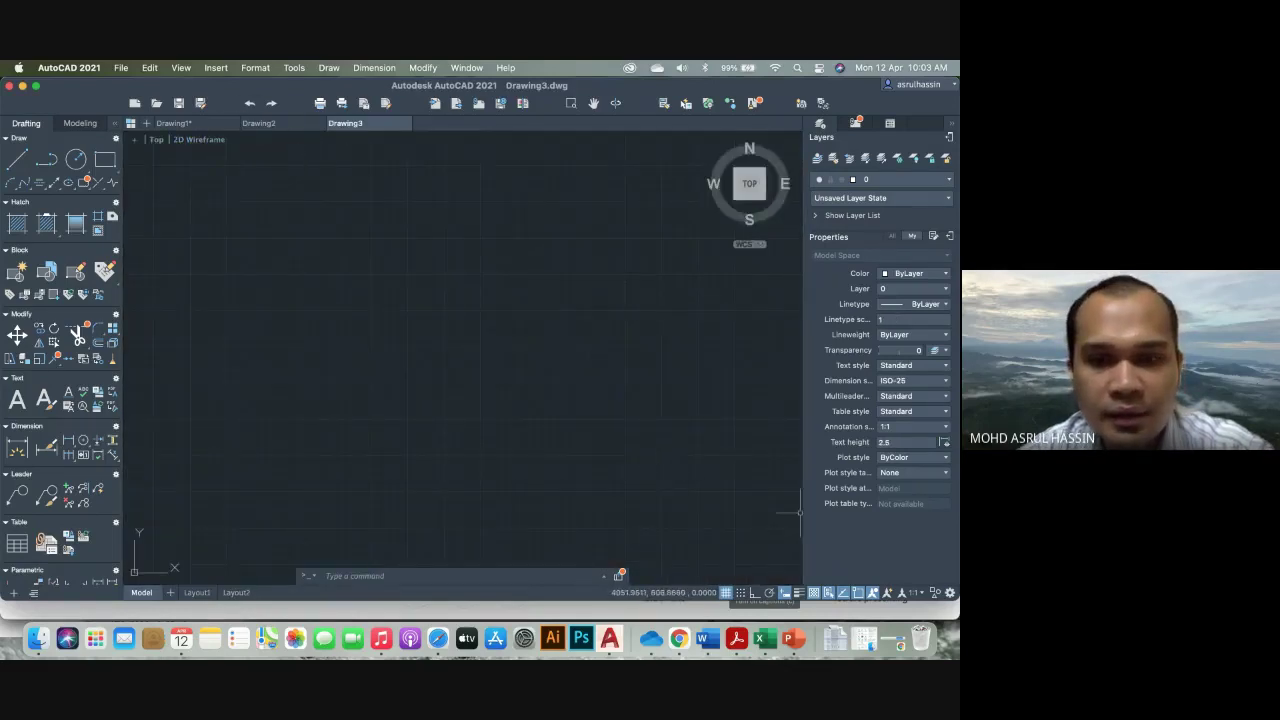
Check the required settings on the PowerPoint slide and set the snap X and Y spacing to 5 in AutoCAD's drafting settings
left_click(803, 645)
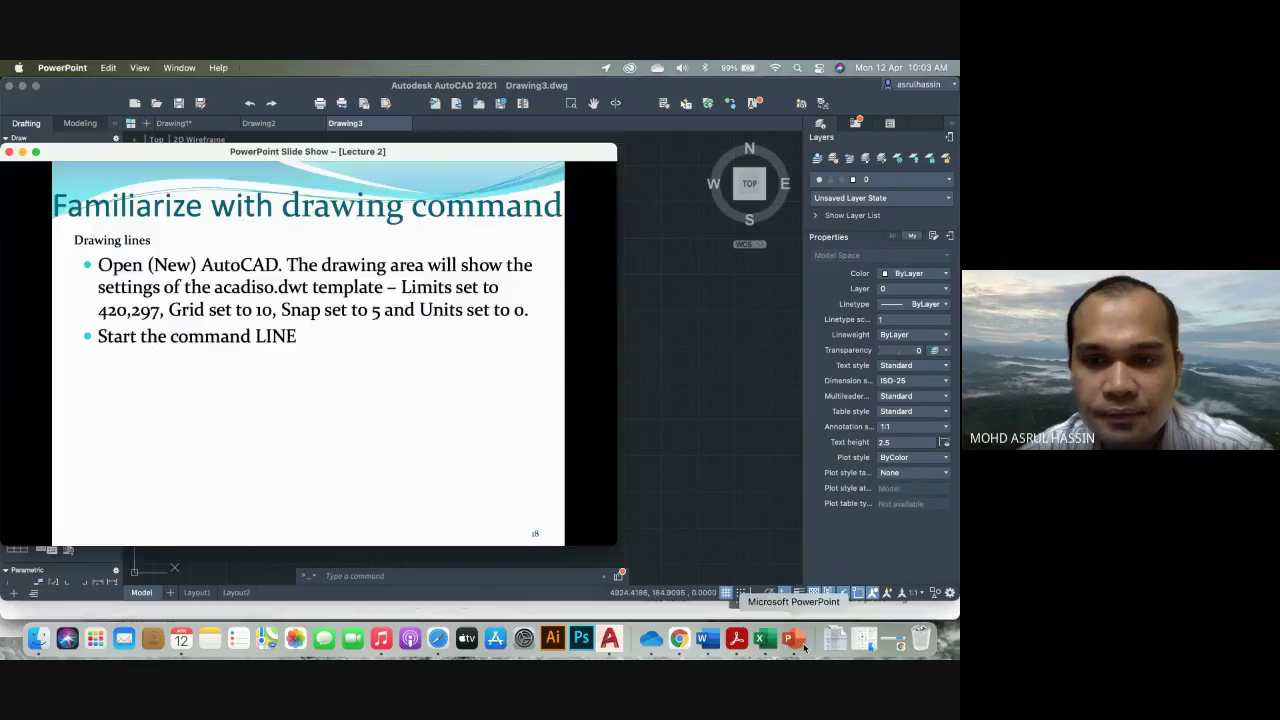
left_click(658, 350)
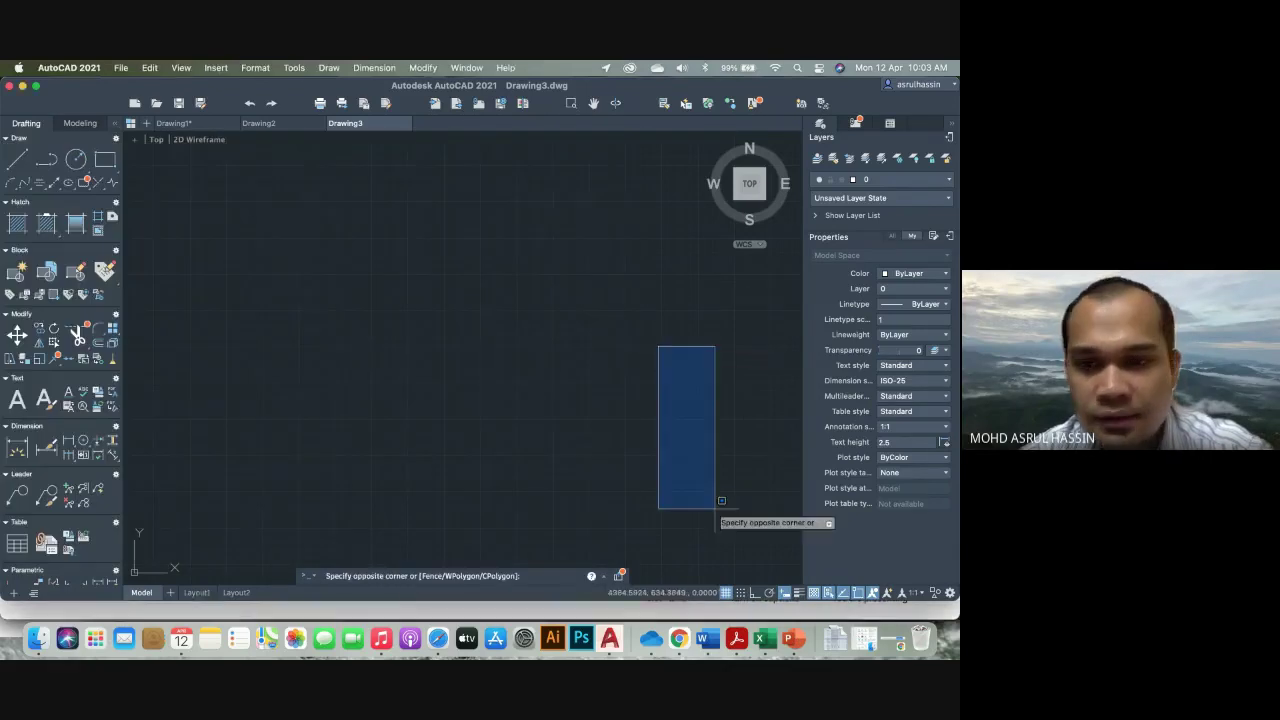
left_click(720, 441)
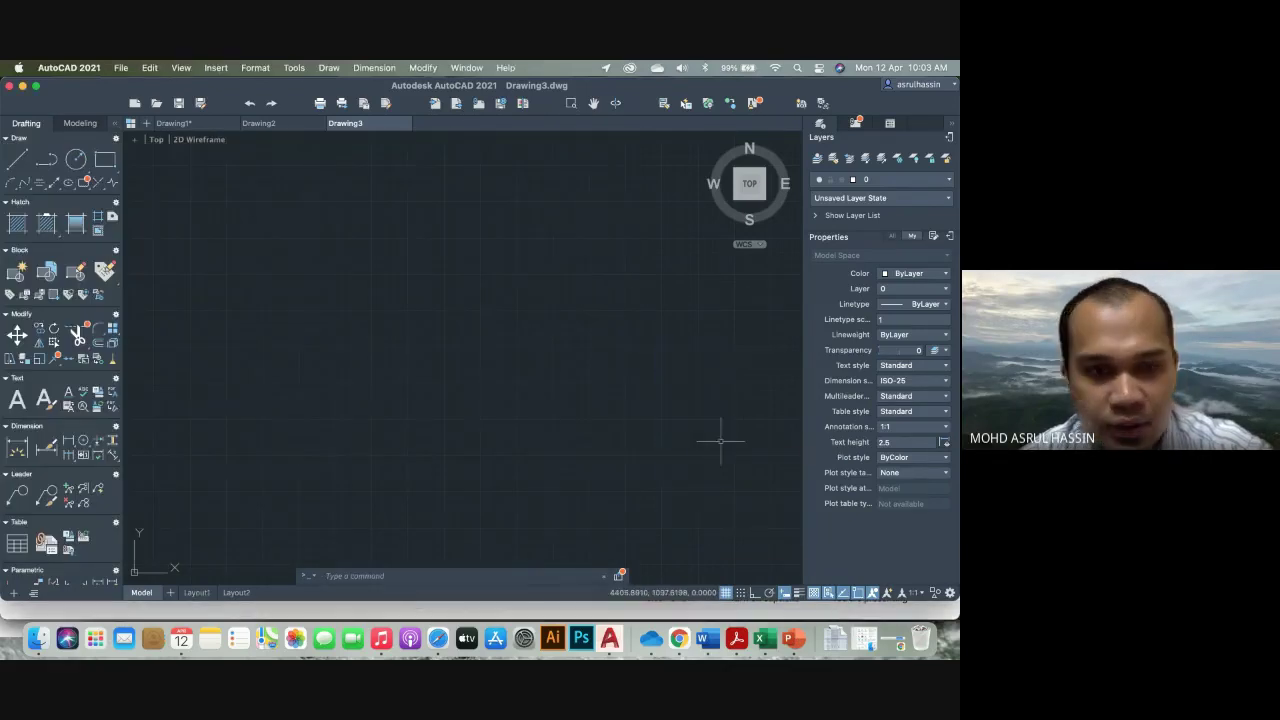
right_click(731, 594)
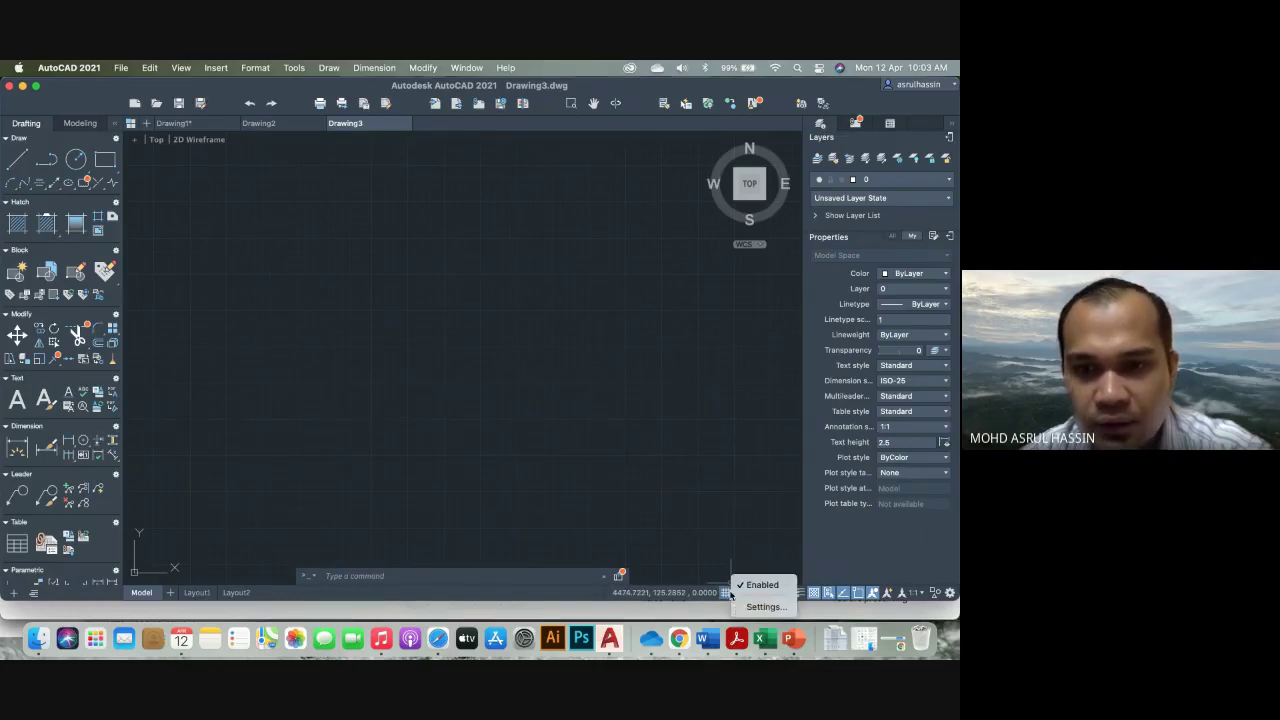
left_click(763, 607)
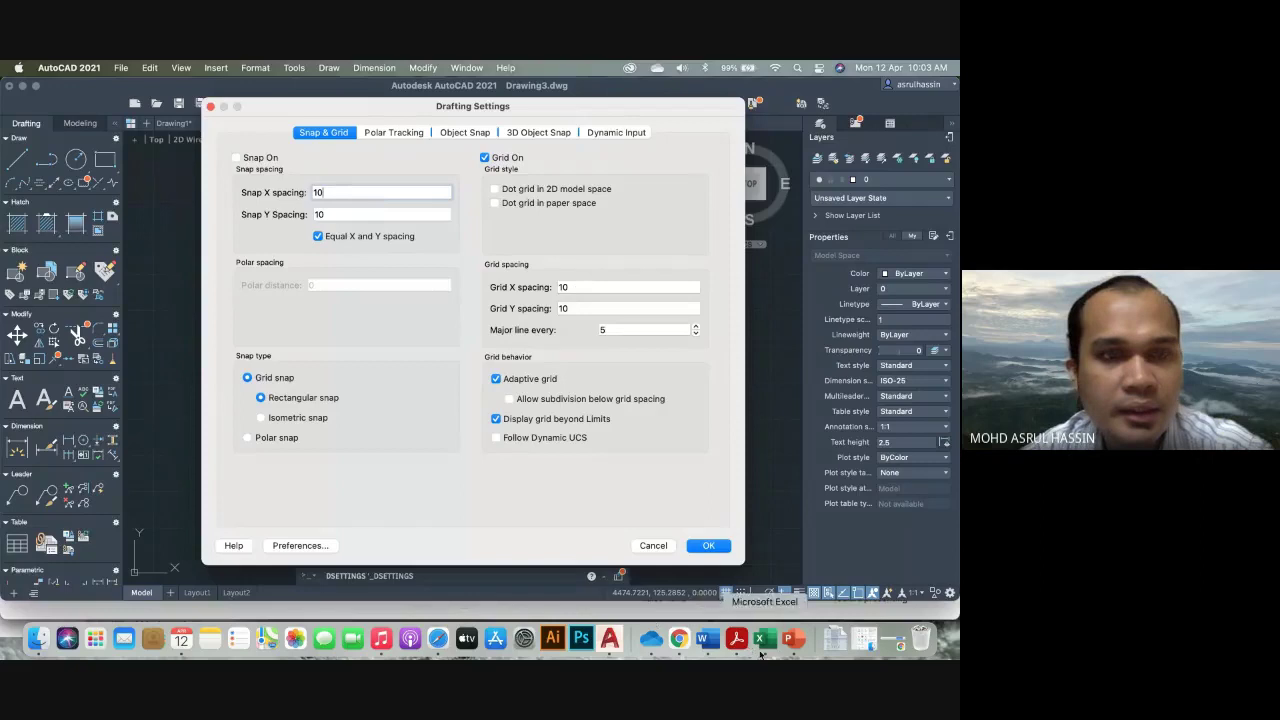
left_click(789, 640)
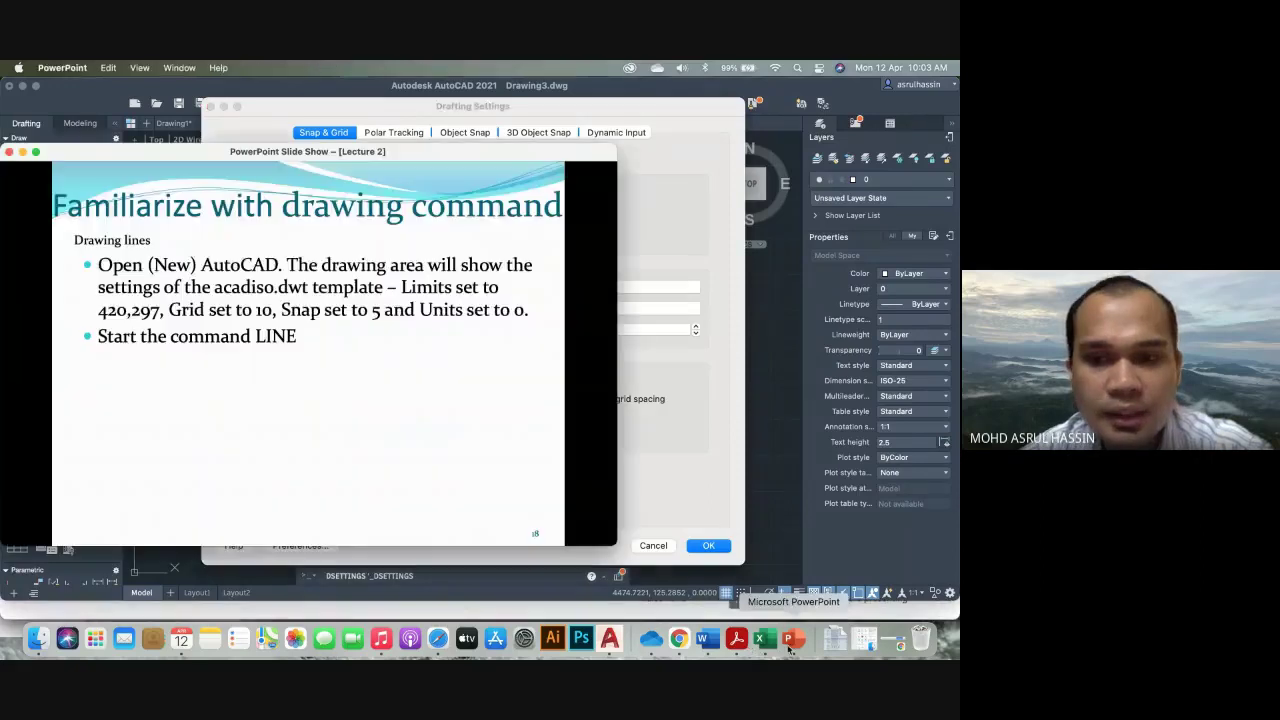
left_click(674, 455)
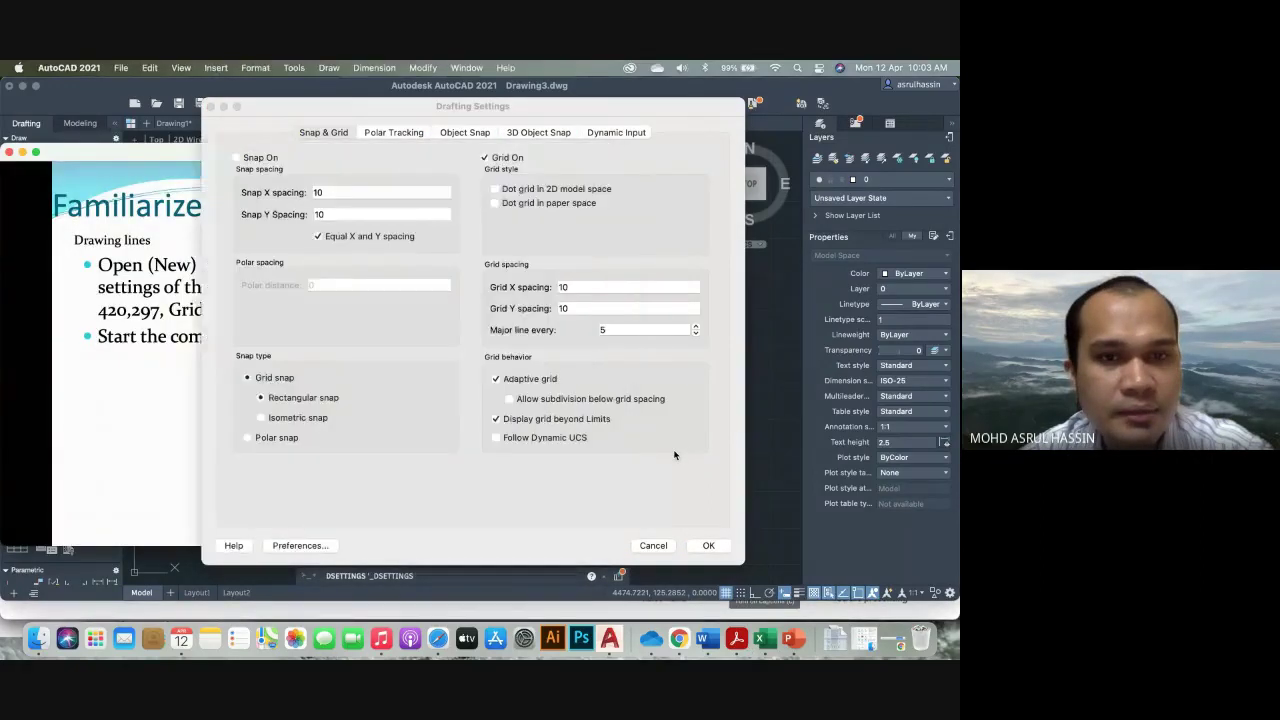
left_click_drag(328, 192, 300, 193)
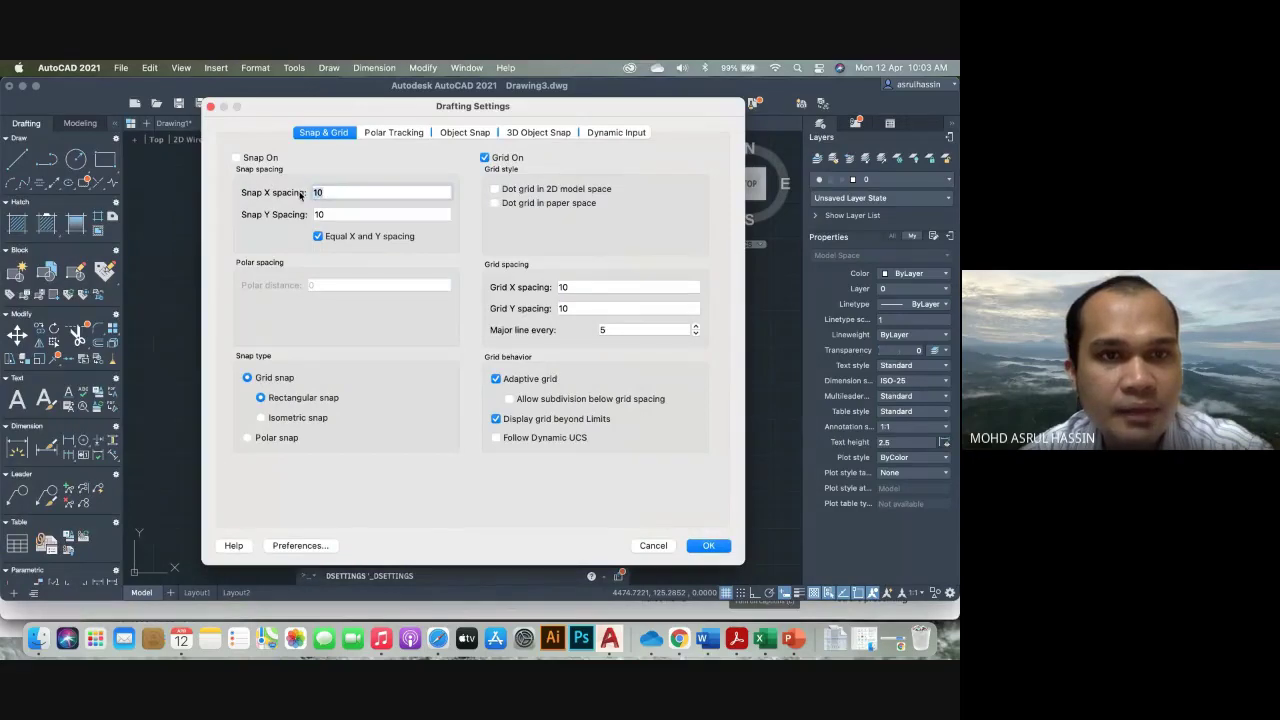
type("5")
key("Tab")
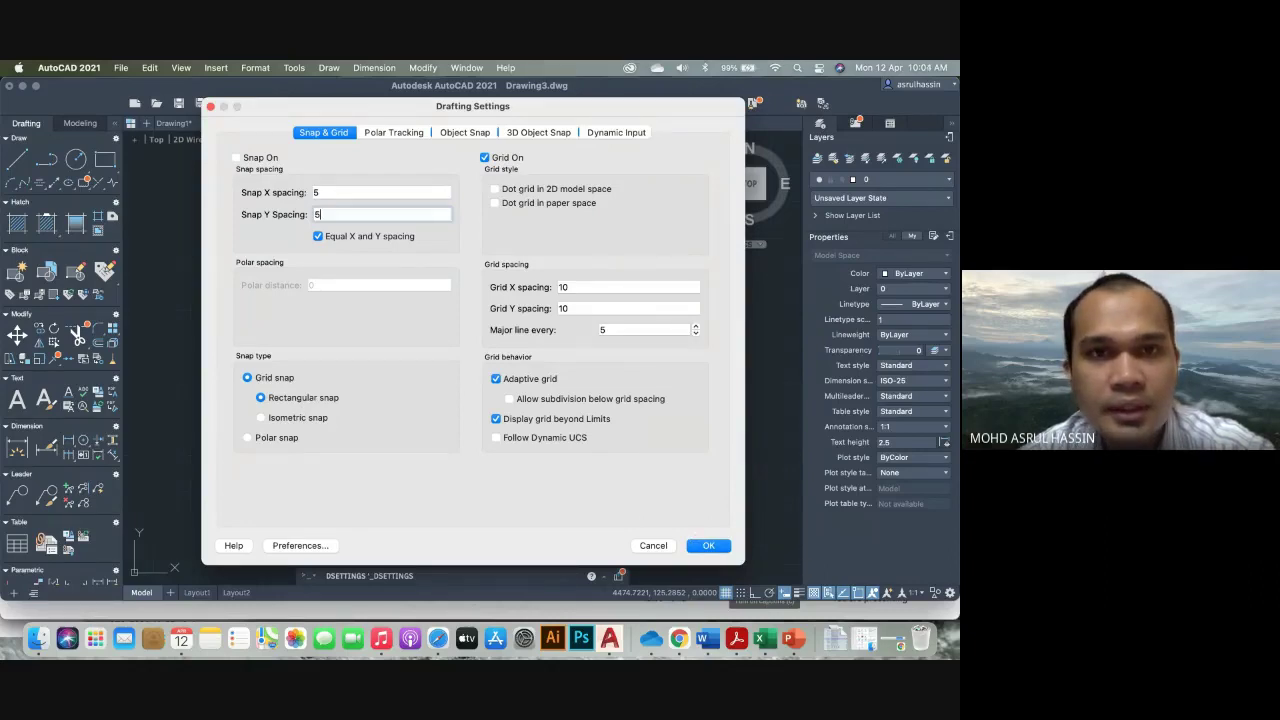
left_click(700, 545)
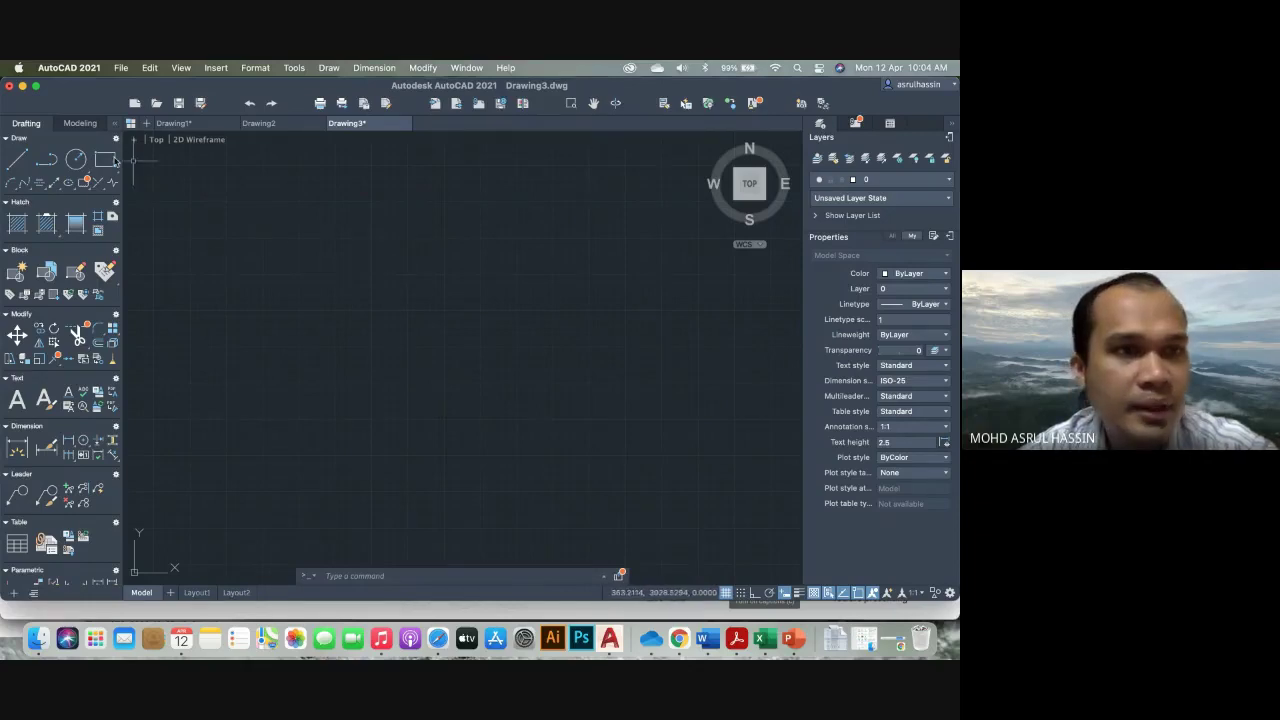
left_click(20, 159)
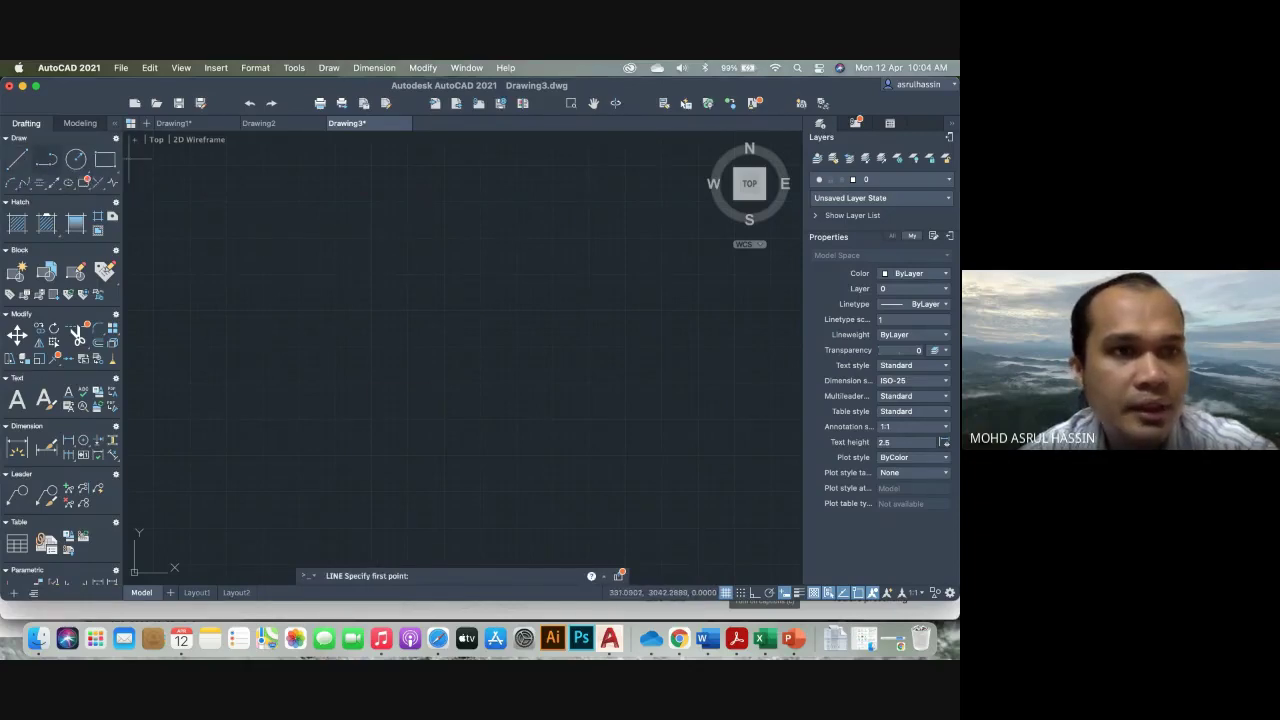
left_click(793, 641)
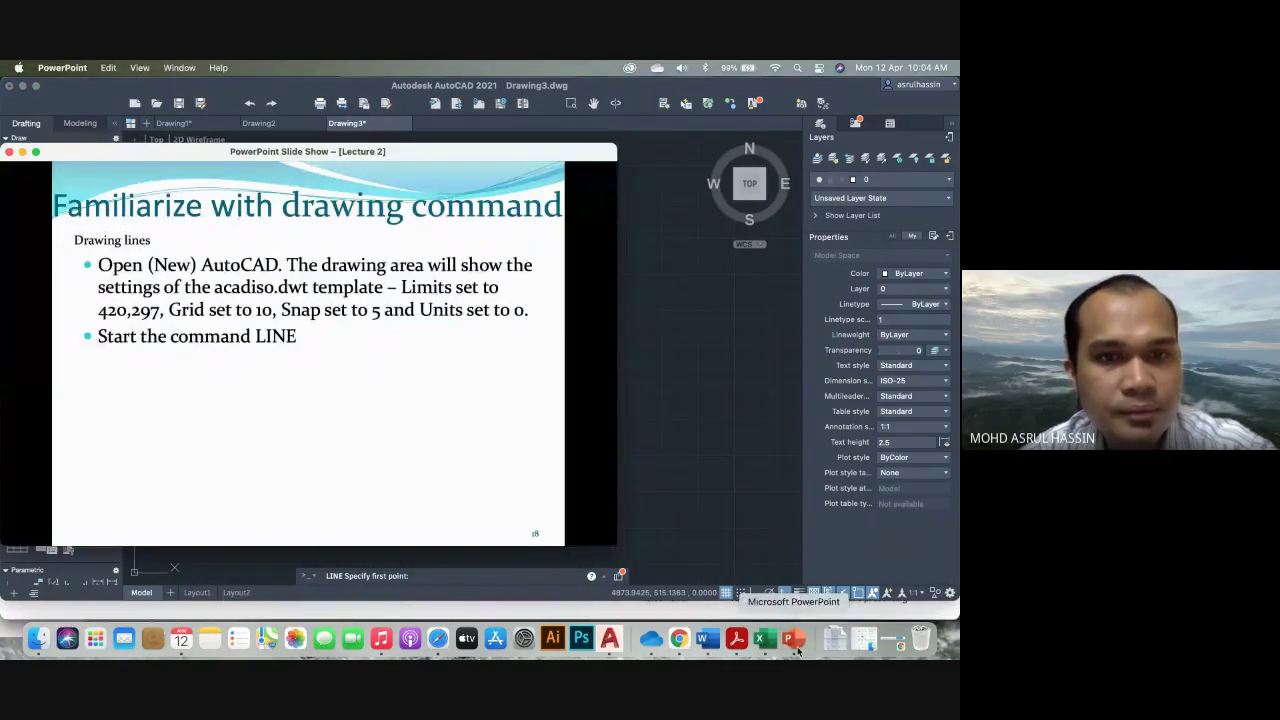
left_click(677, 410)
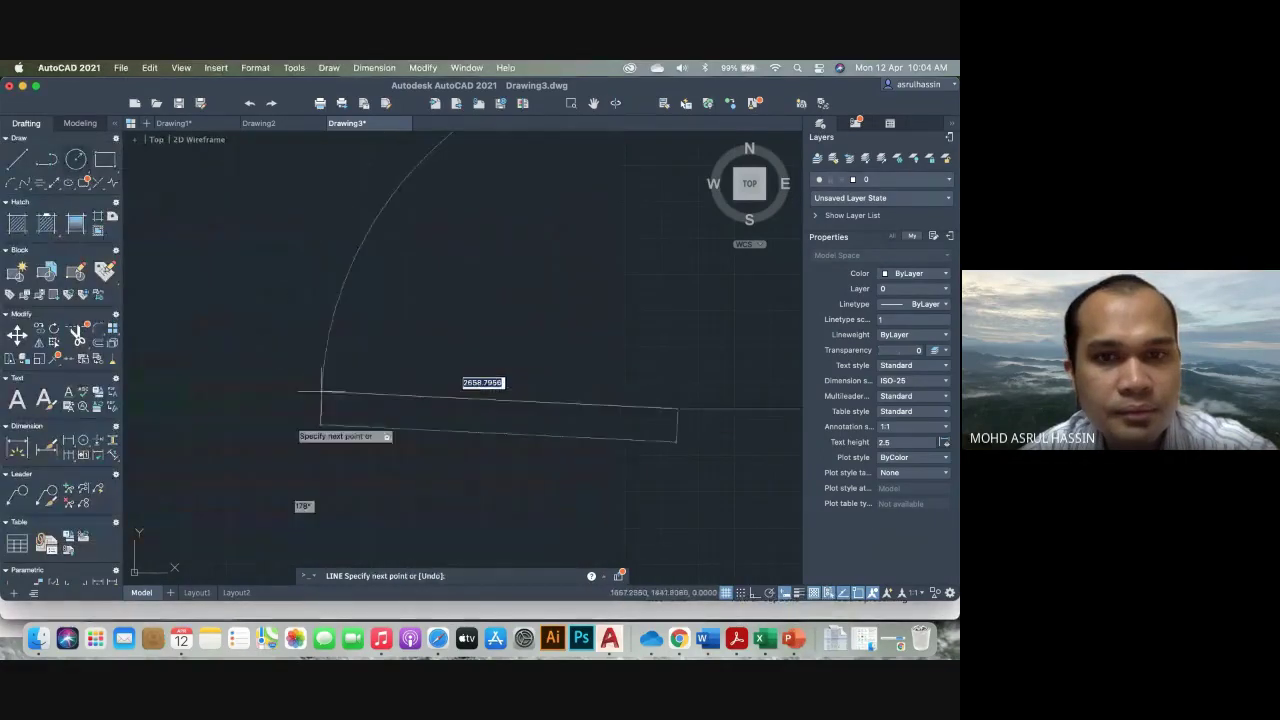
key("Escape")
Draw a single, nearly horizontal line 2000 units long in the upper part of the drawing area
left_click(22, 160)
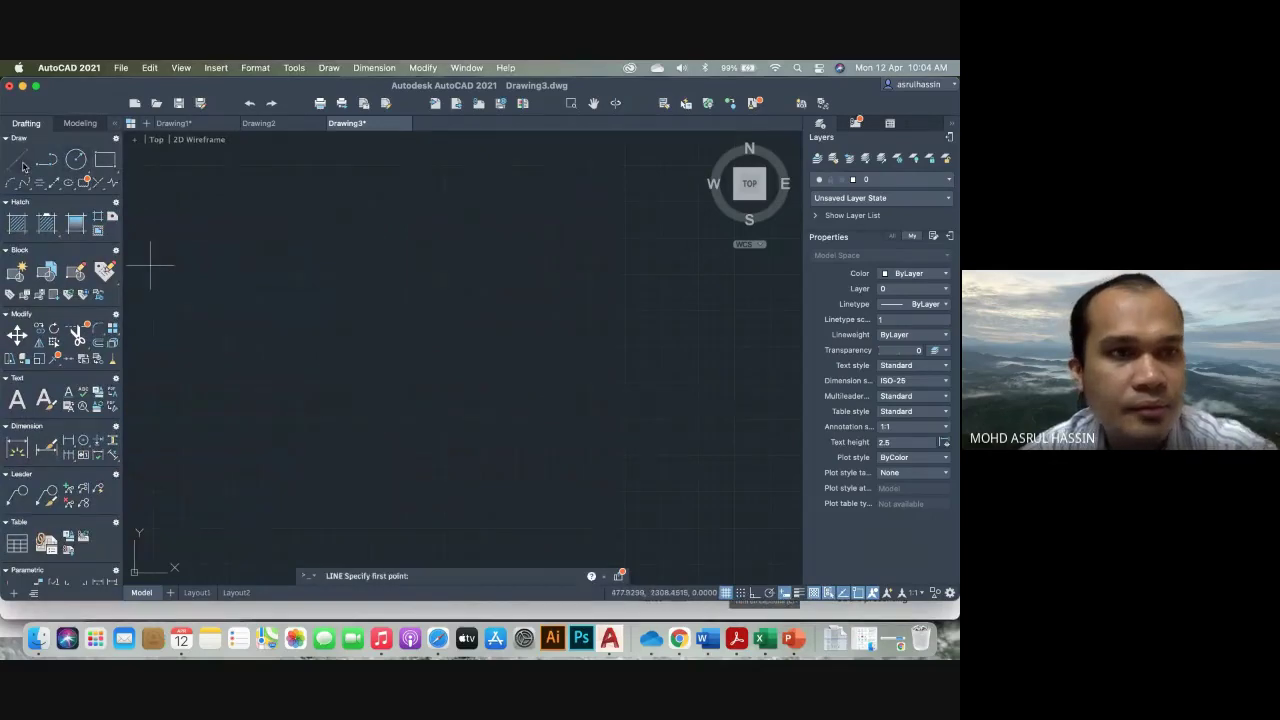
left_click(250, 309)
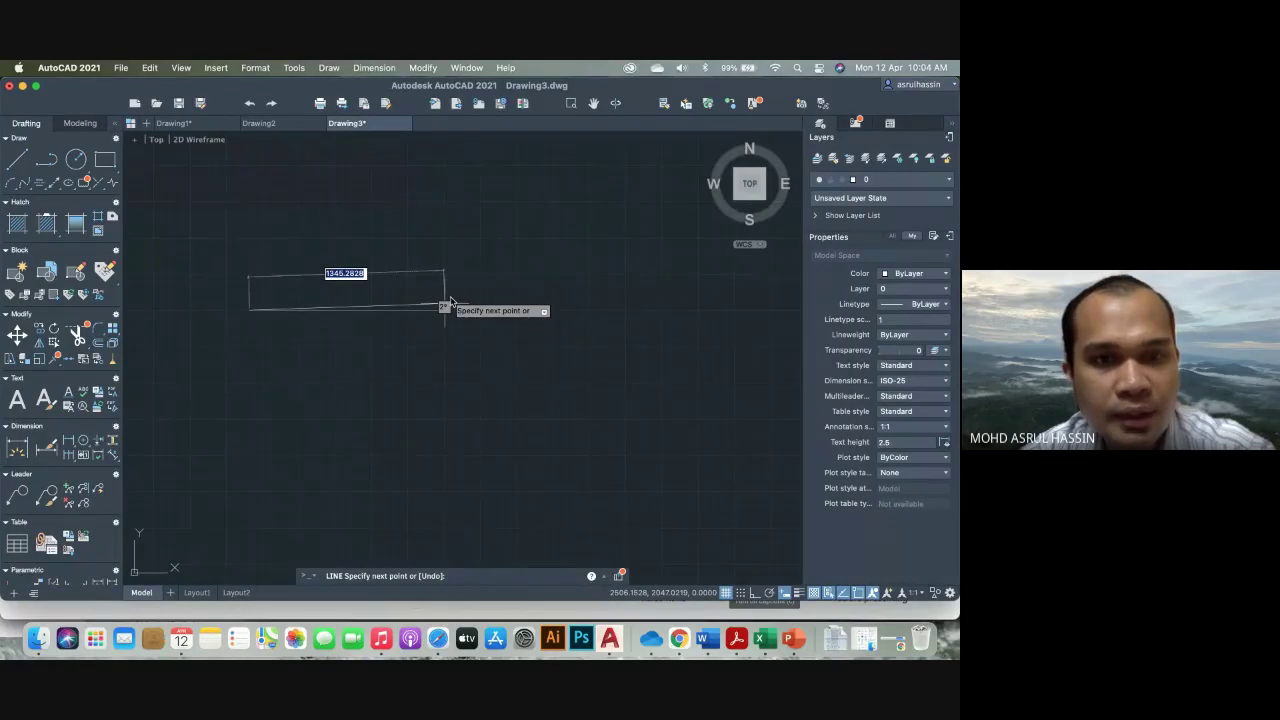
type("200")
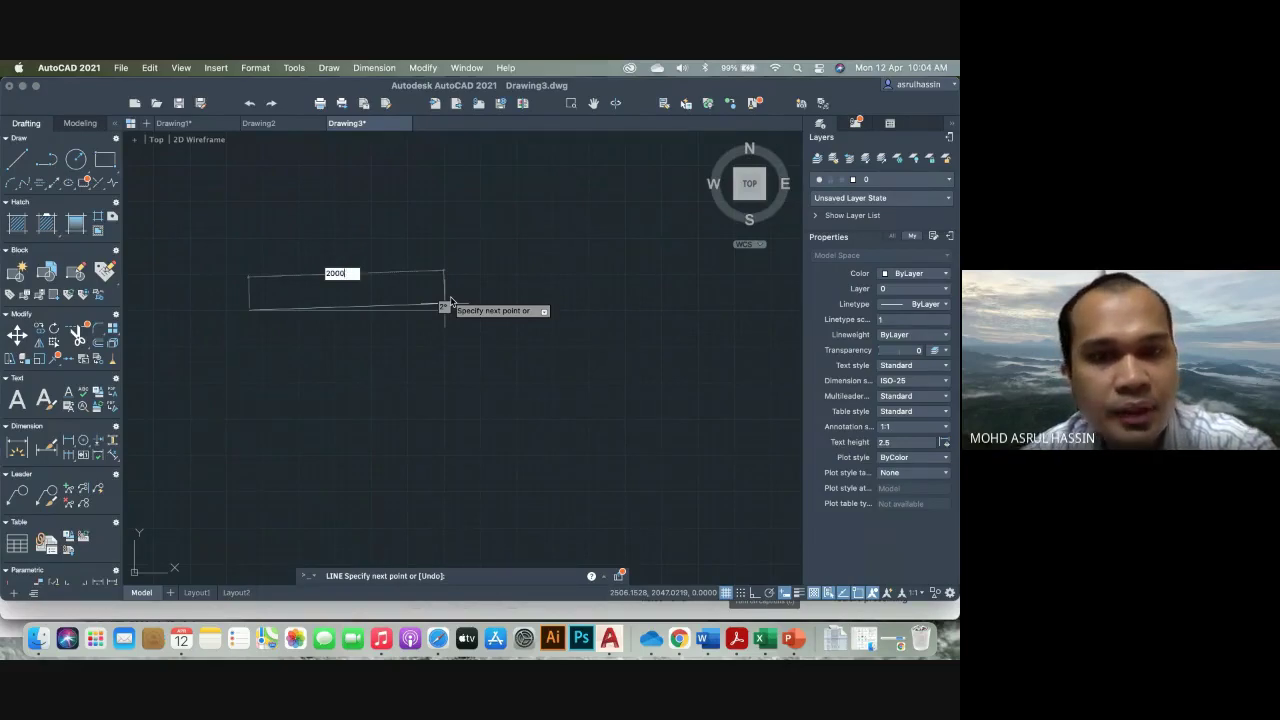
type("0")
key("Return")
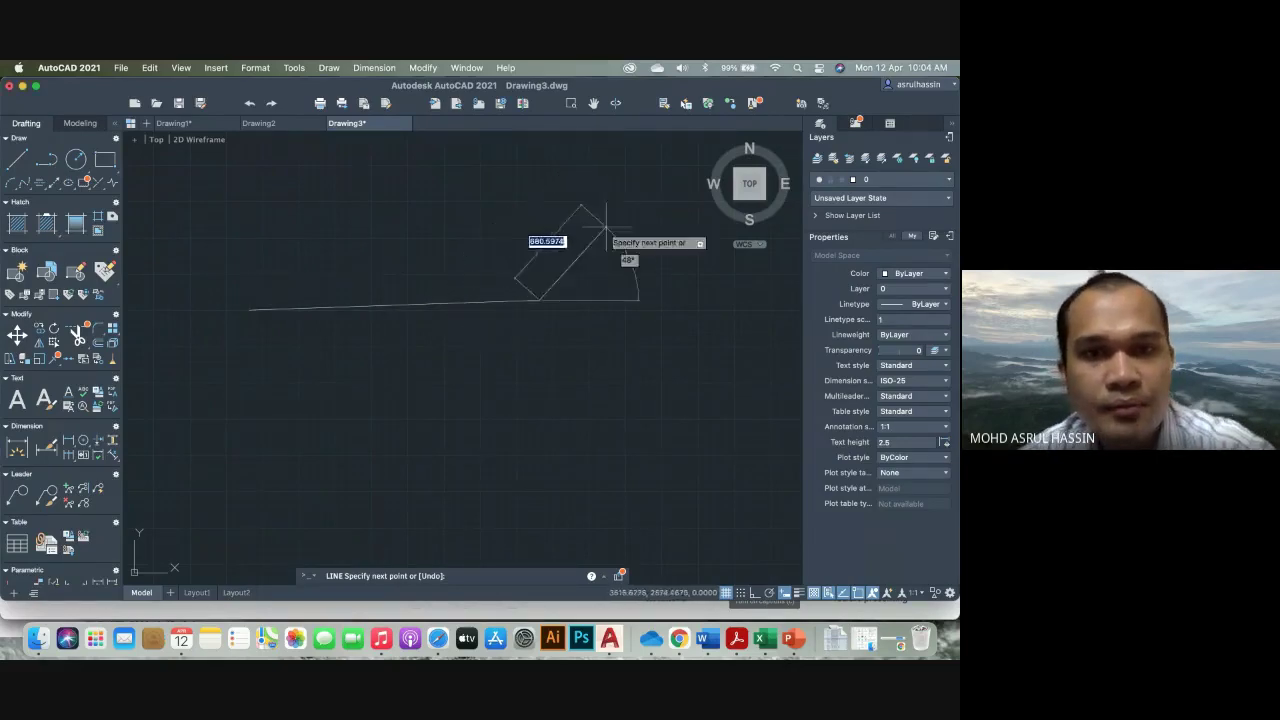
key("Escape")
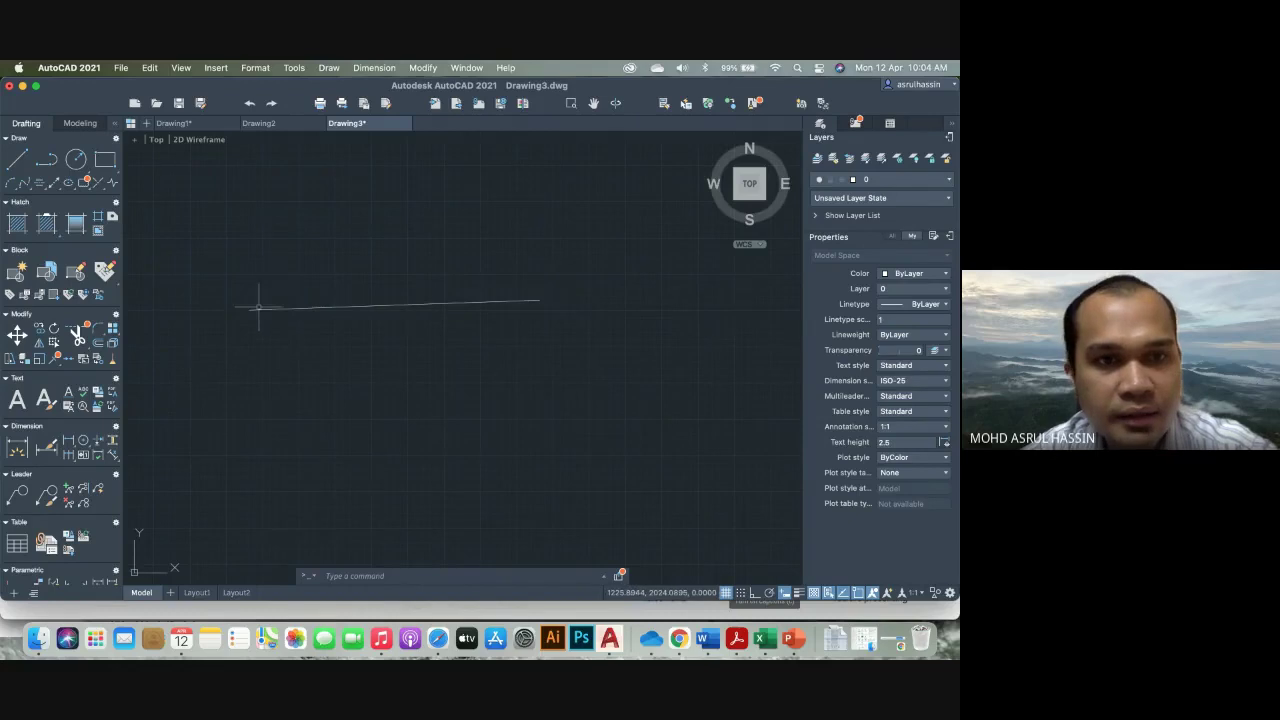
Start a line below the left end of the existing line and turn Ortho mode on
mouse_move(252, 308)
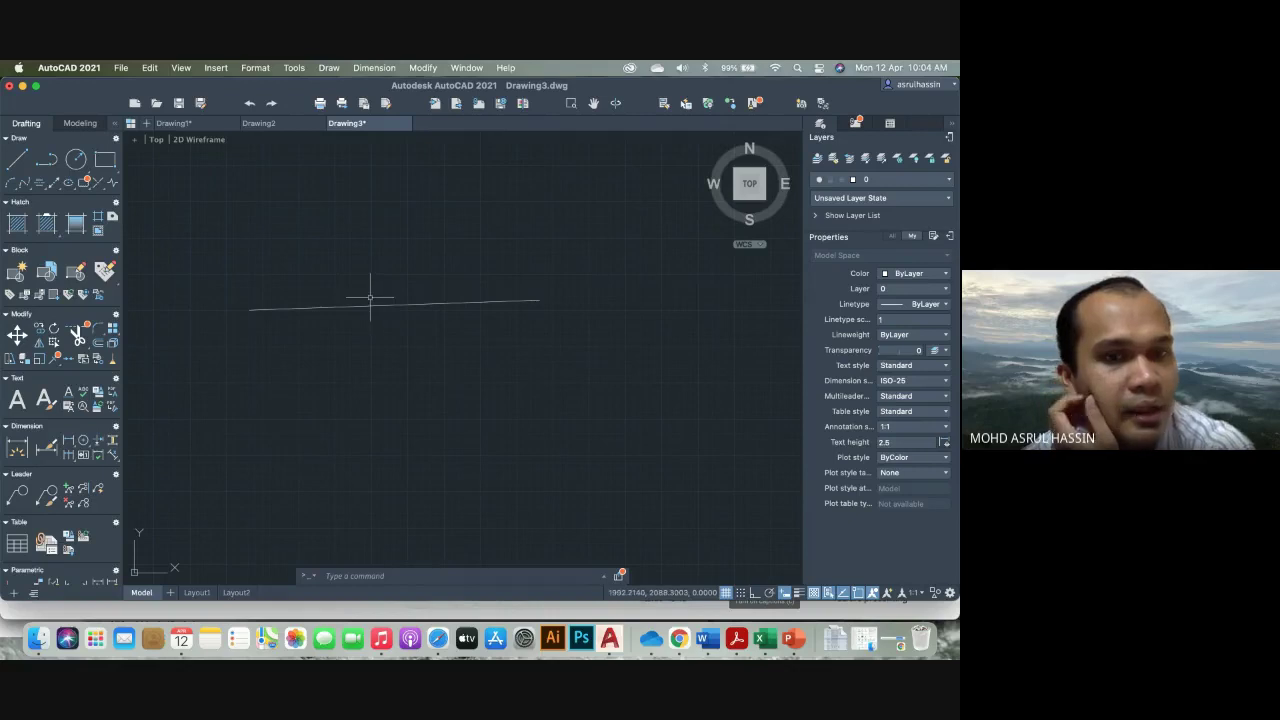
left_click(16, 160)
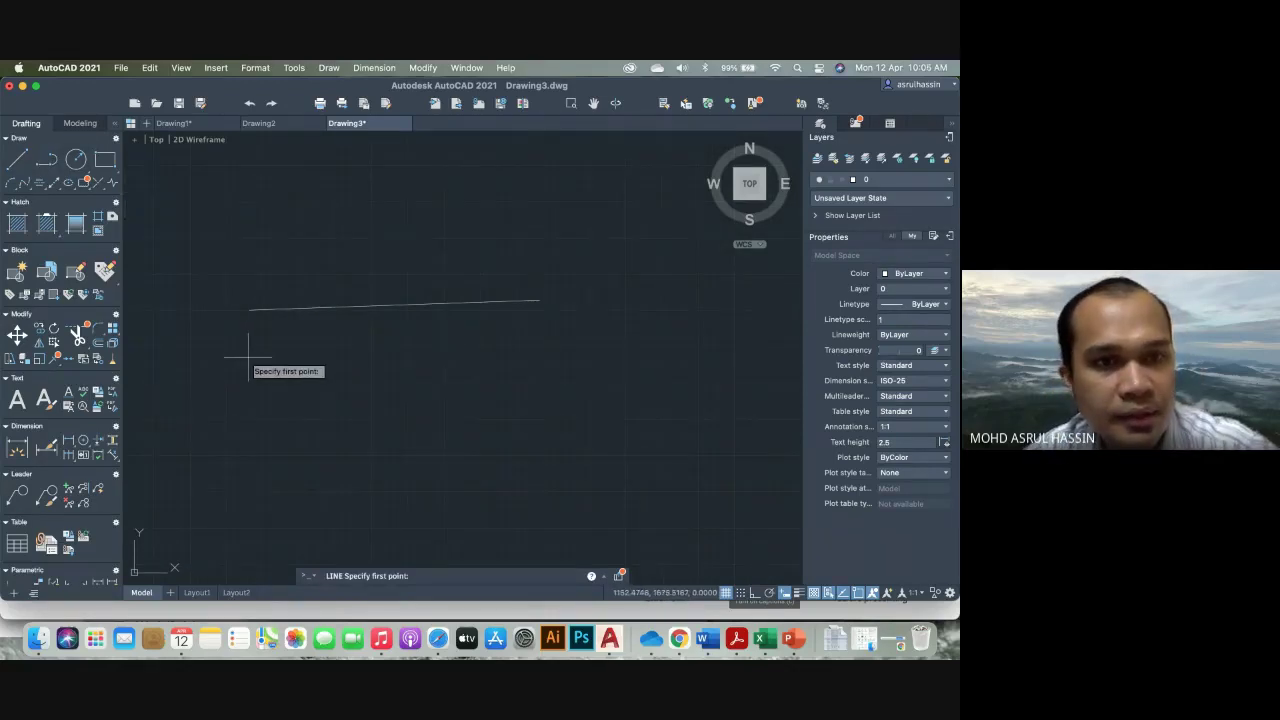
left_click(250, 356)
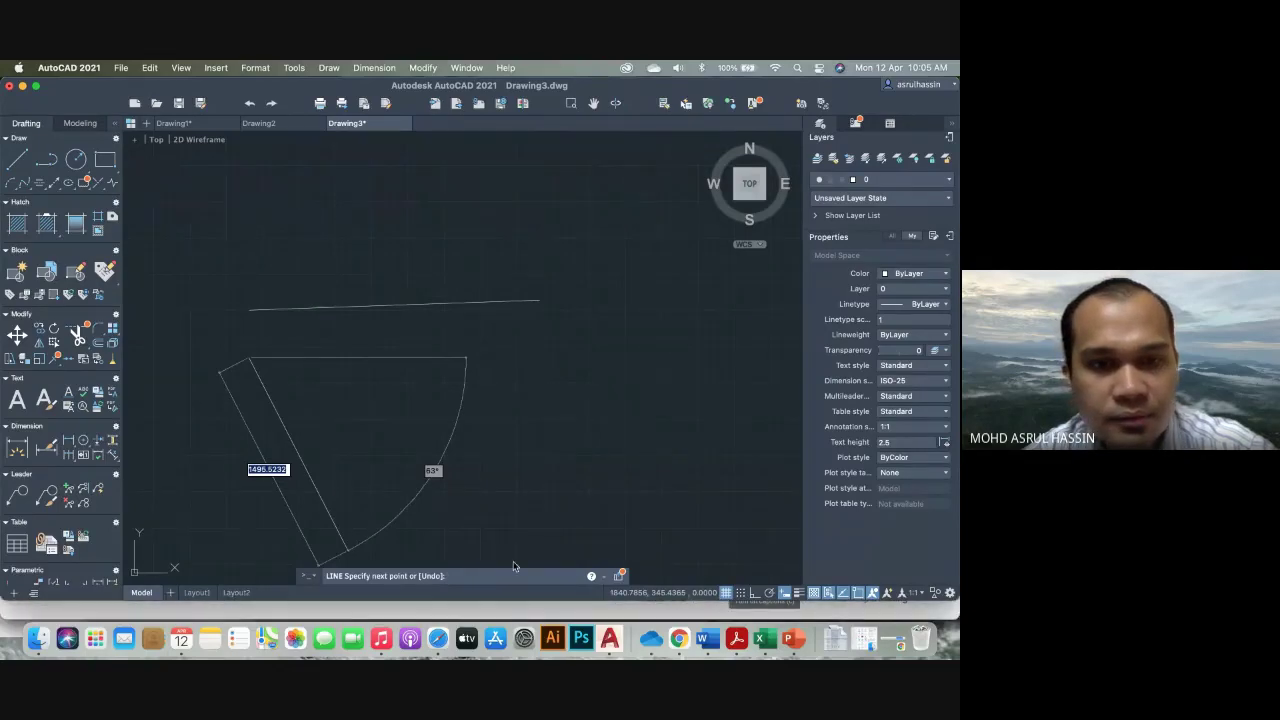
left_click(679, 641)
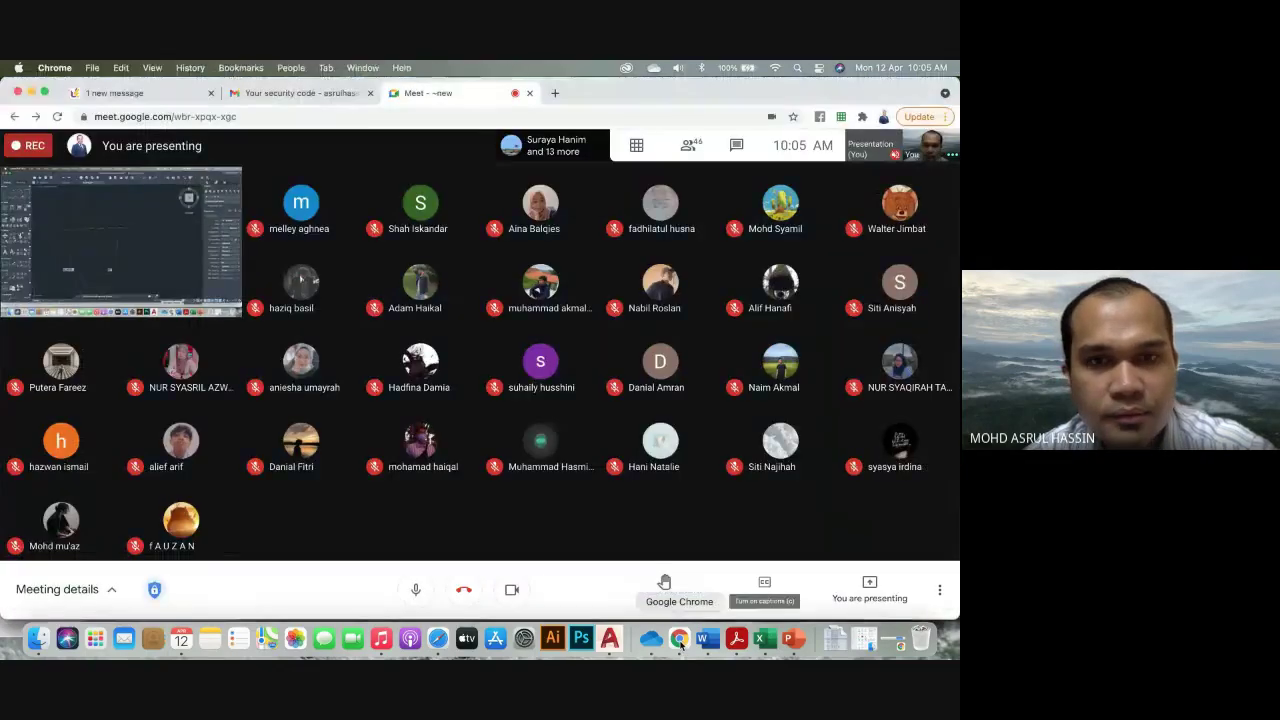
left_click(609, 638)
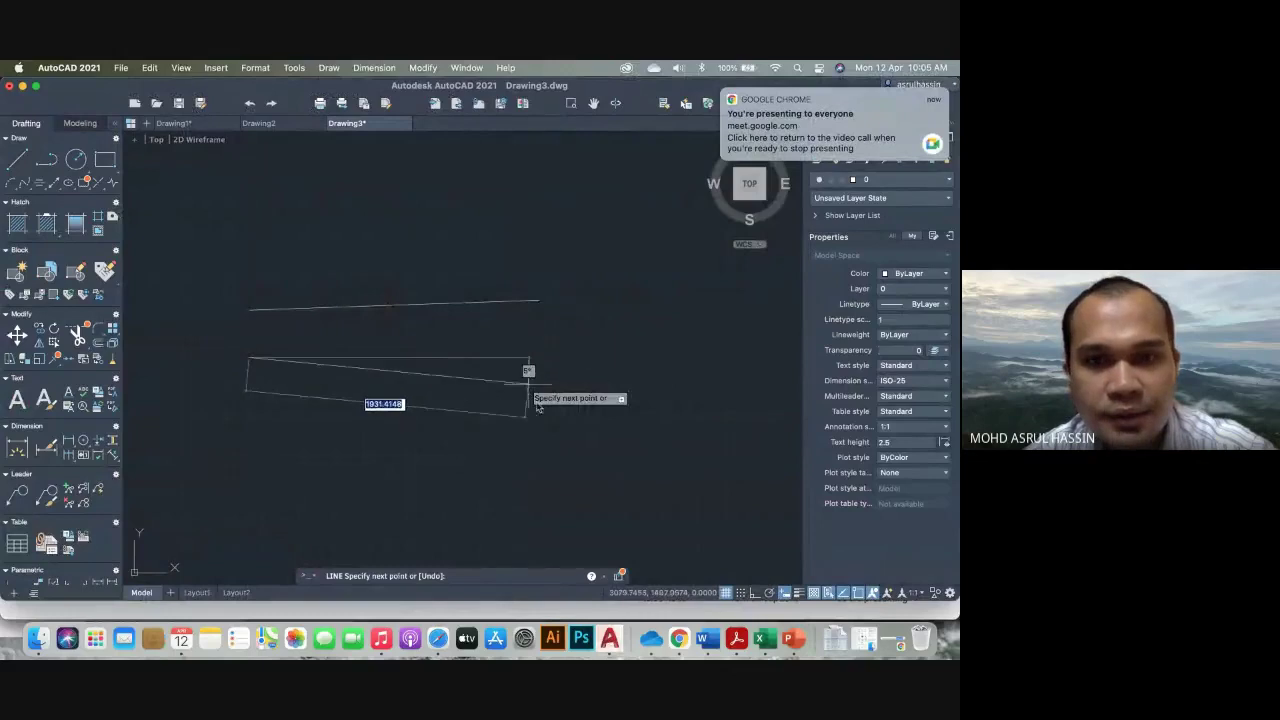
left_click(755, 593)
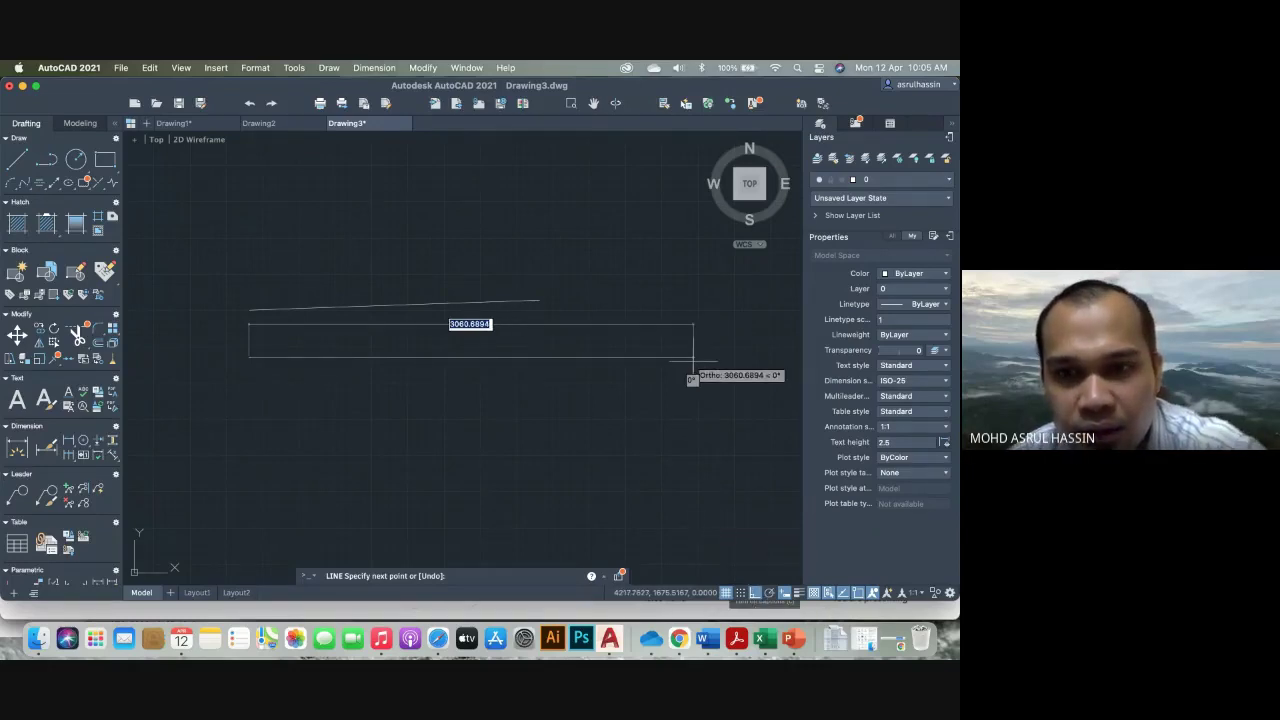
Toggle Ortho mode off and on repeatedly to compare the free and constrained line previews
left_click(756, 593)
left_click(756, 593)
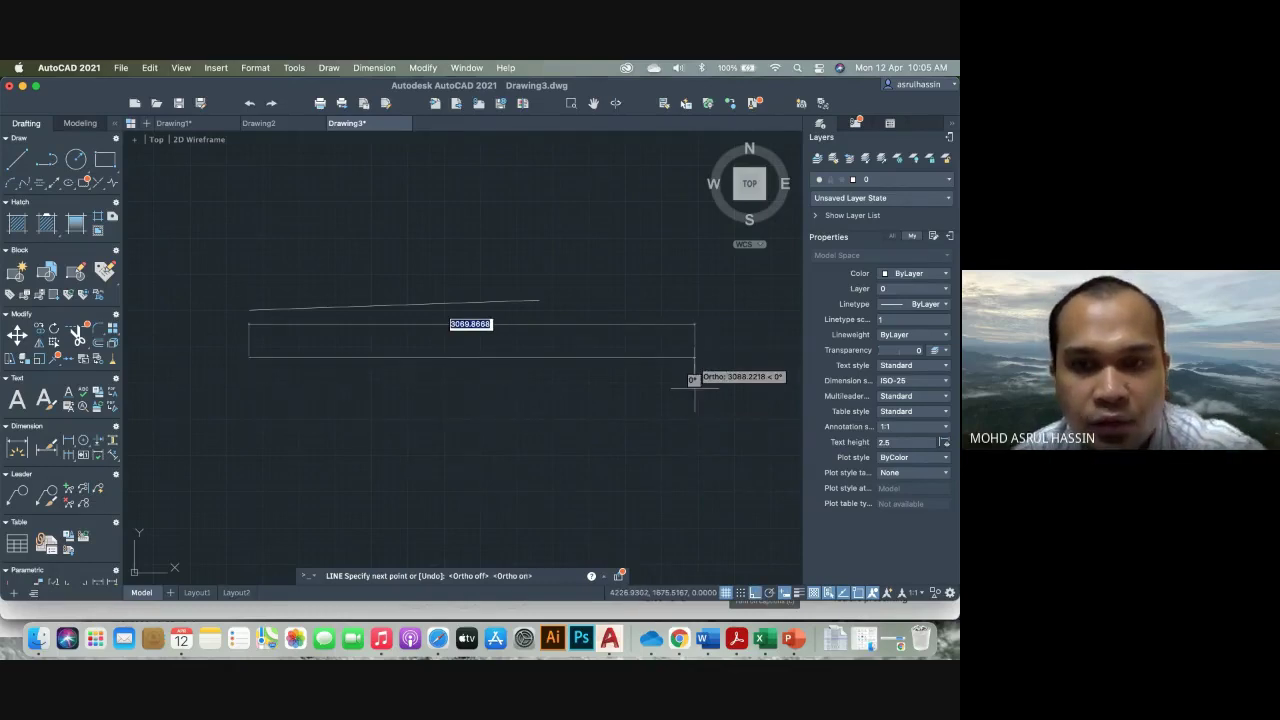
key("F8")
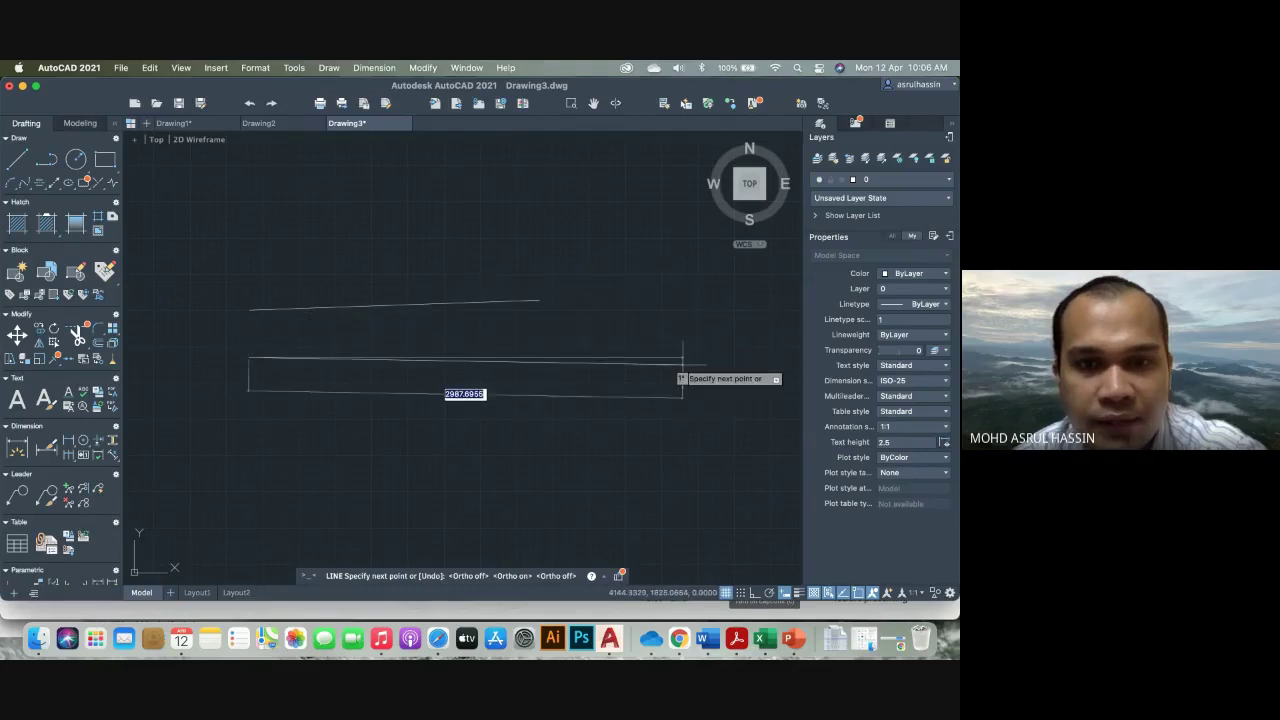
key("F8")
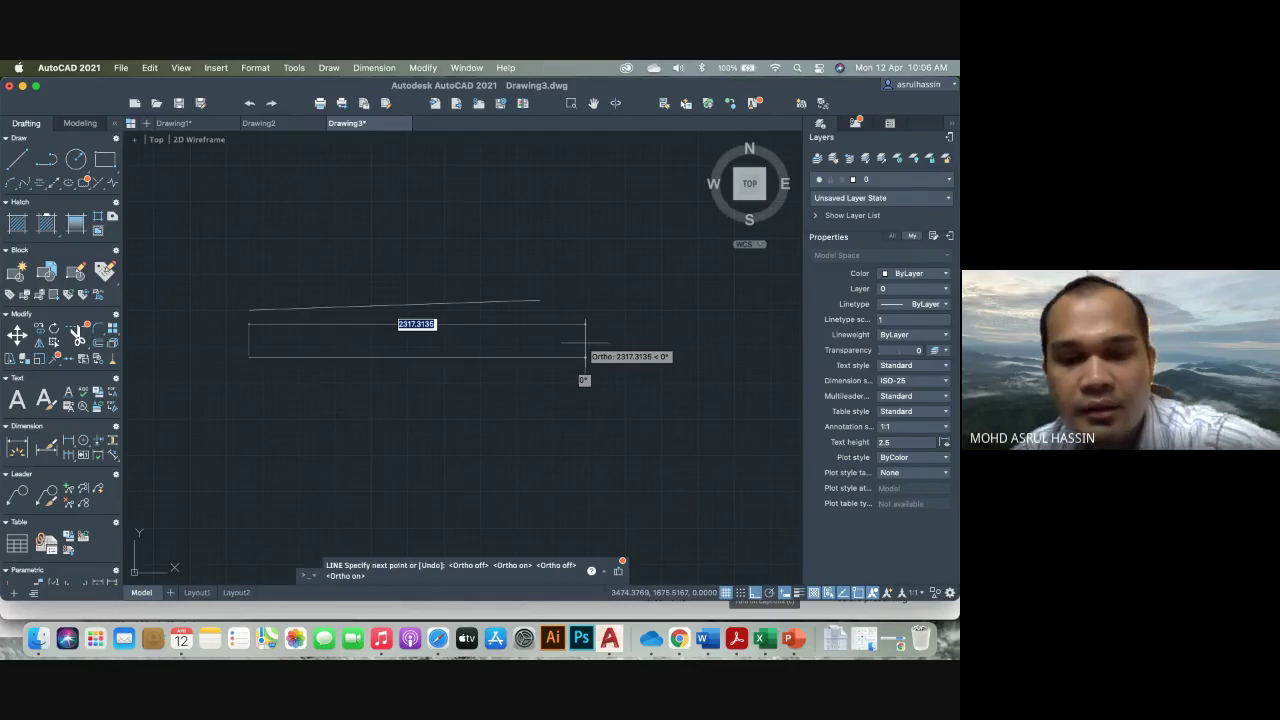
key("F8")
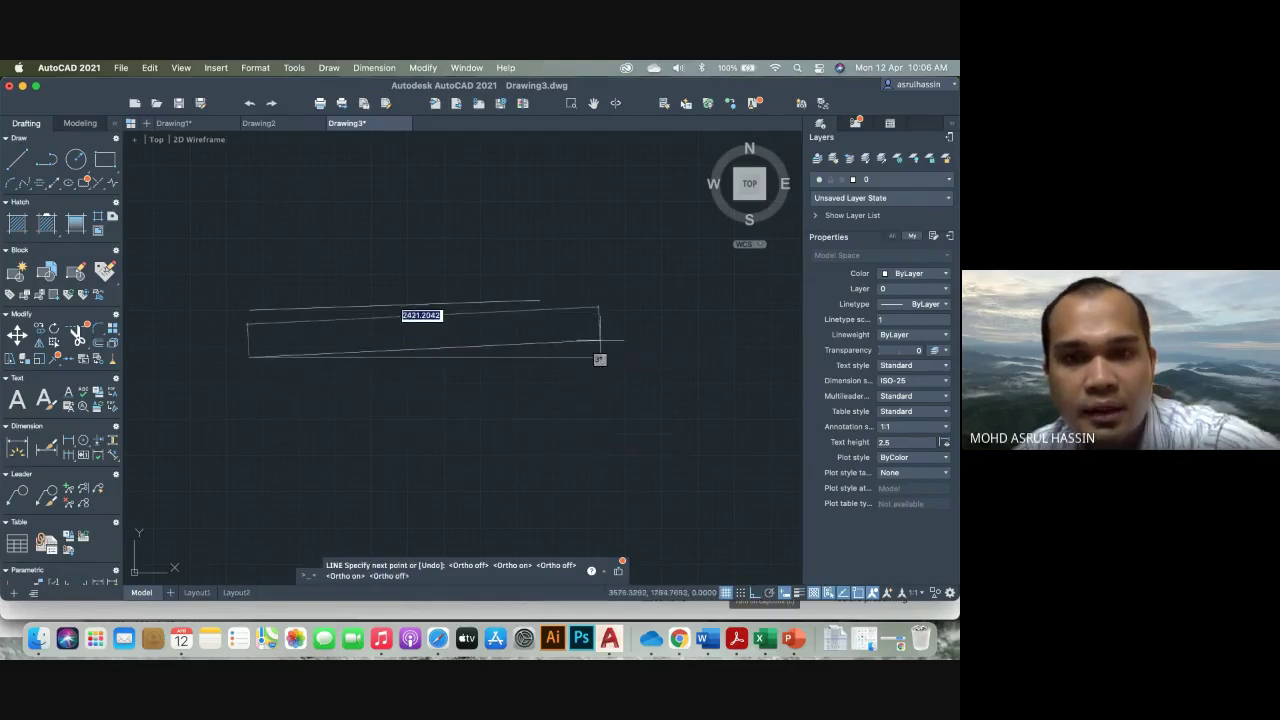
key("F8")
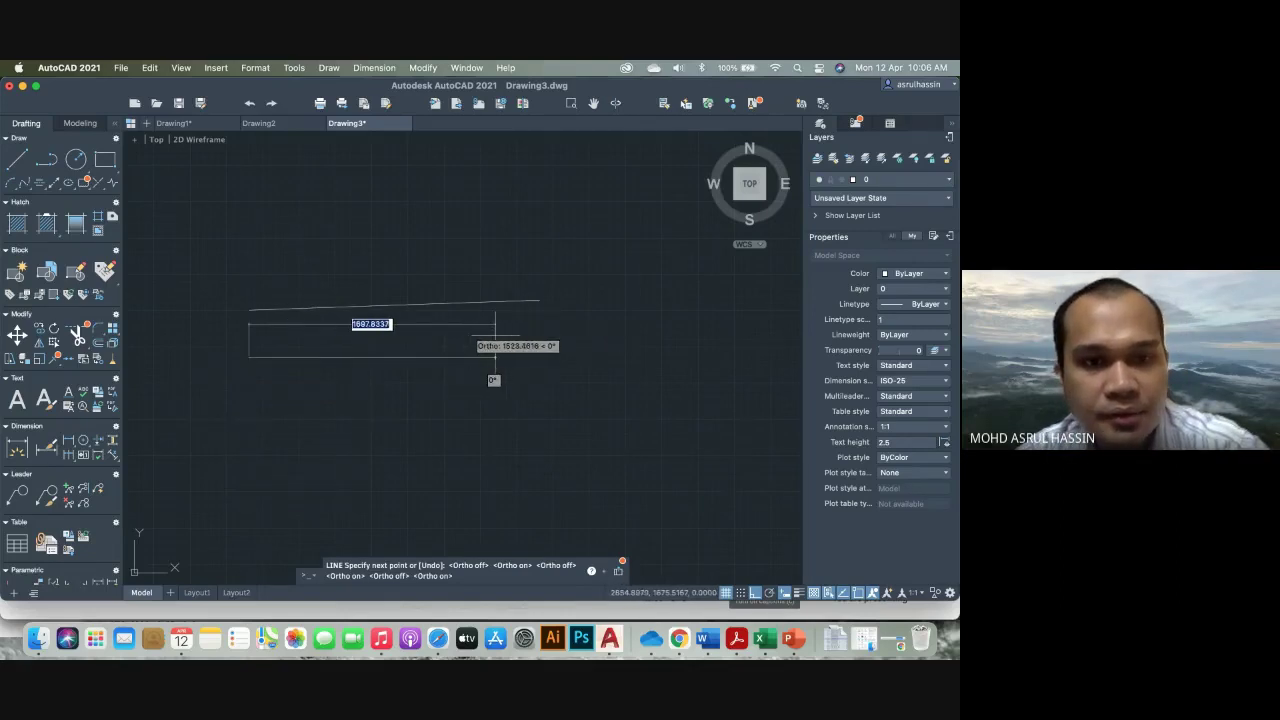
Complete the Ortho-constrained line horizontally to the right with a length of 2000 and end the command
type("2000")
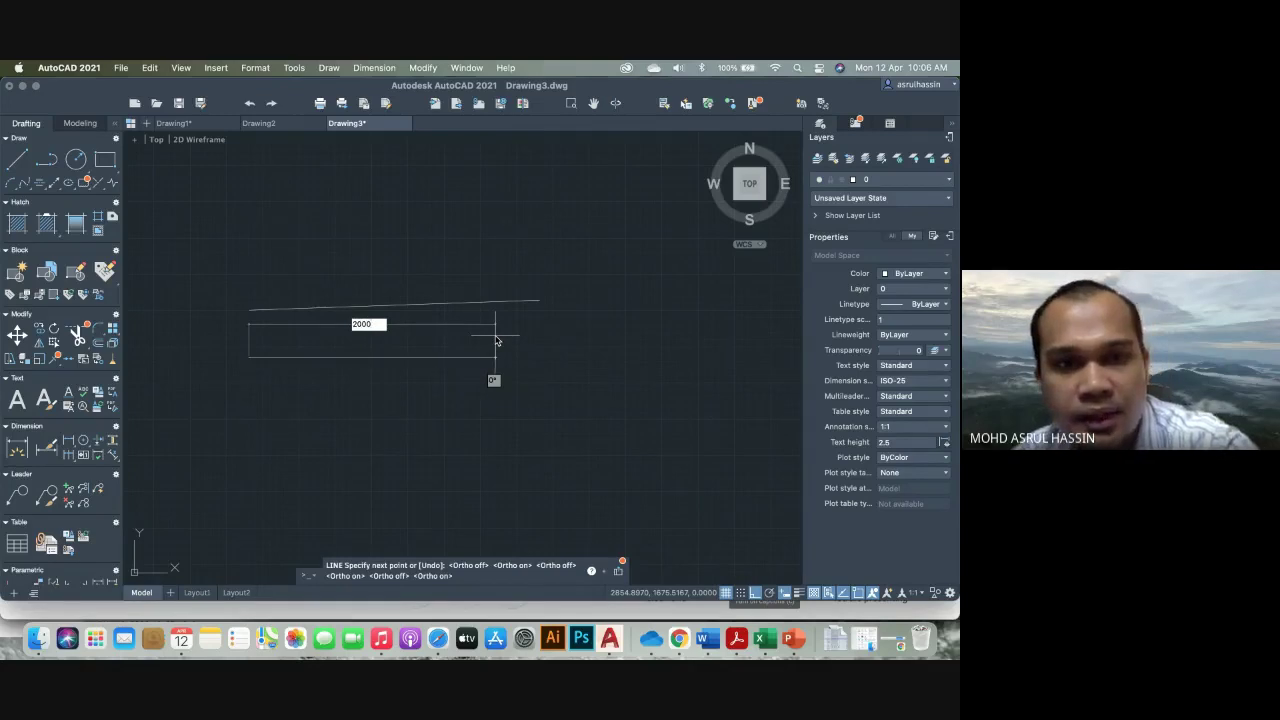
key("Return")
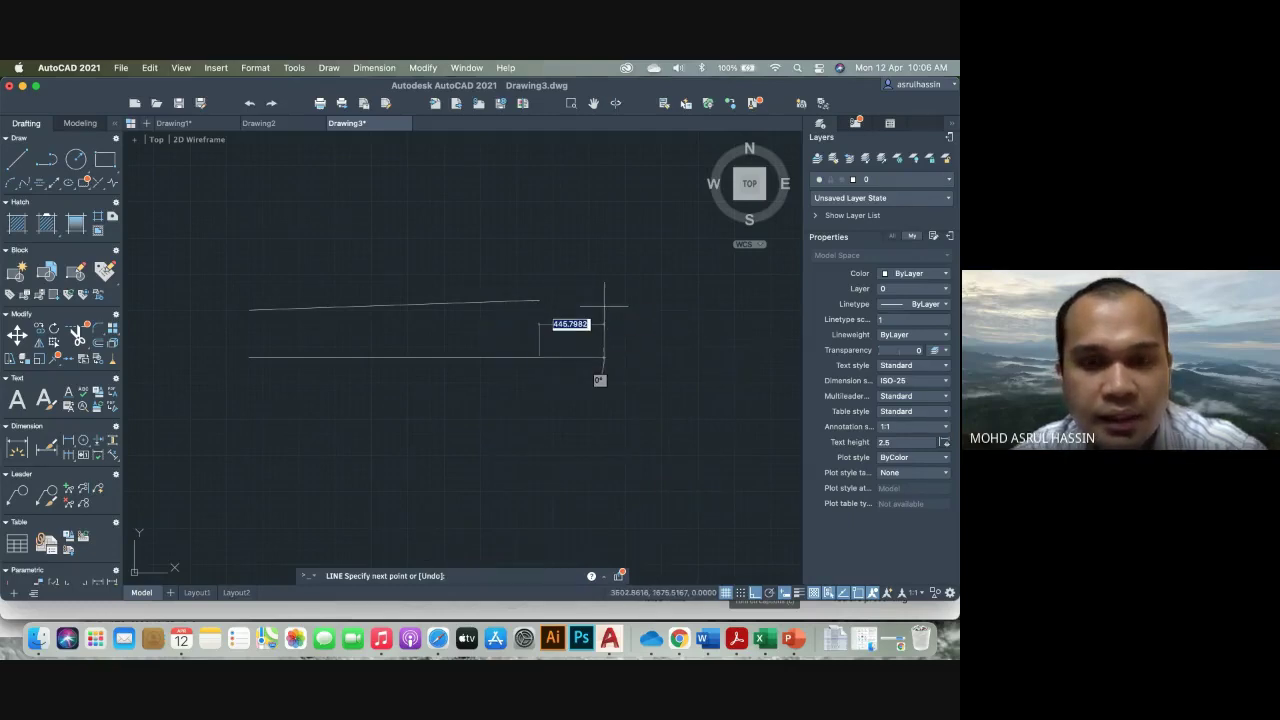
key("Escape")
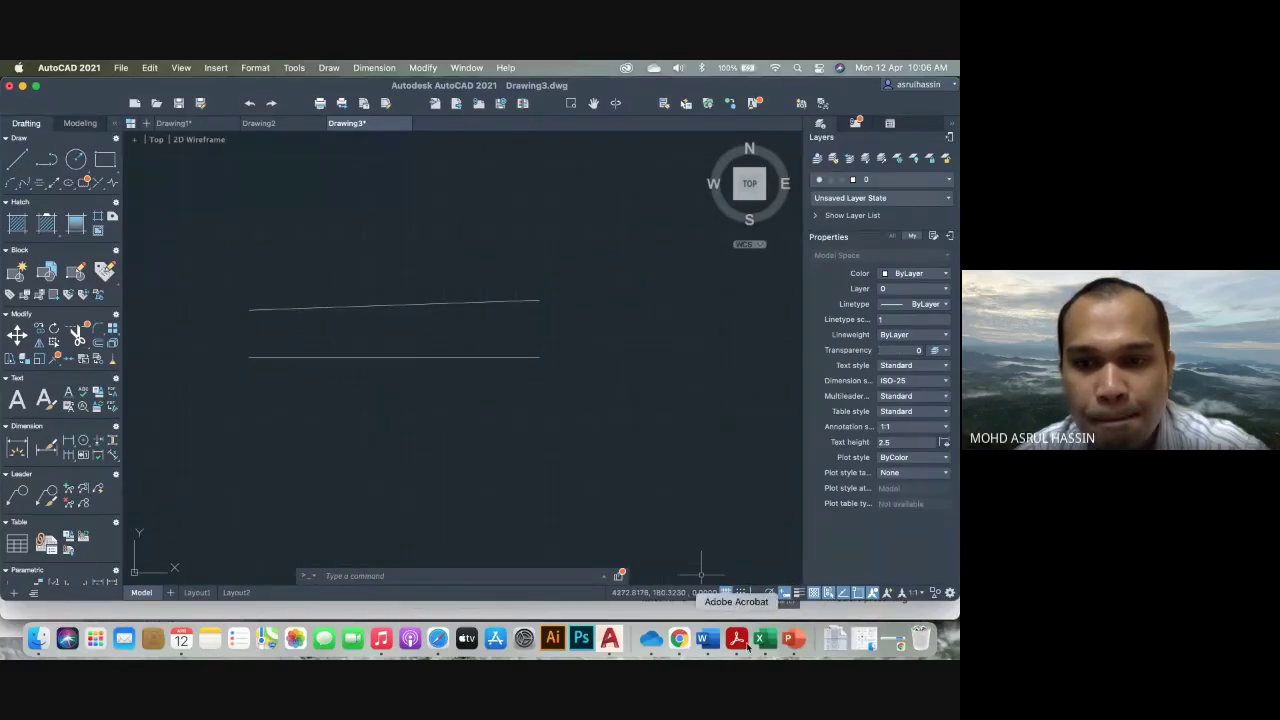
Check the line-drawing example on the PowerPoint slide, return to AutoCAD and enable the Perpendicular object snap
left_click(792, 638)
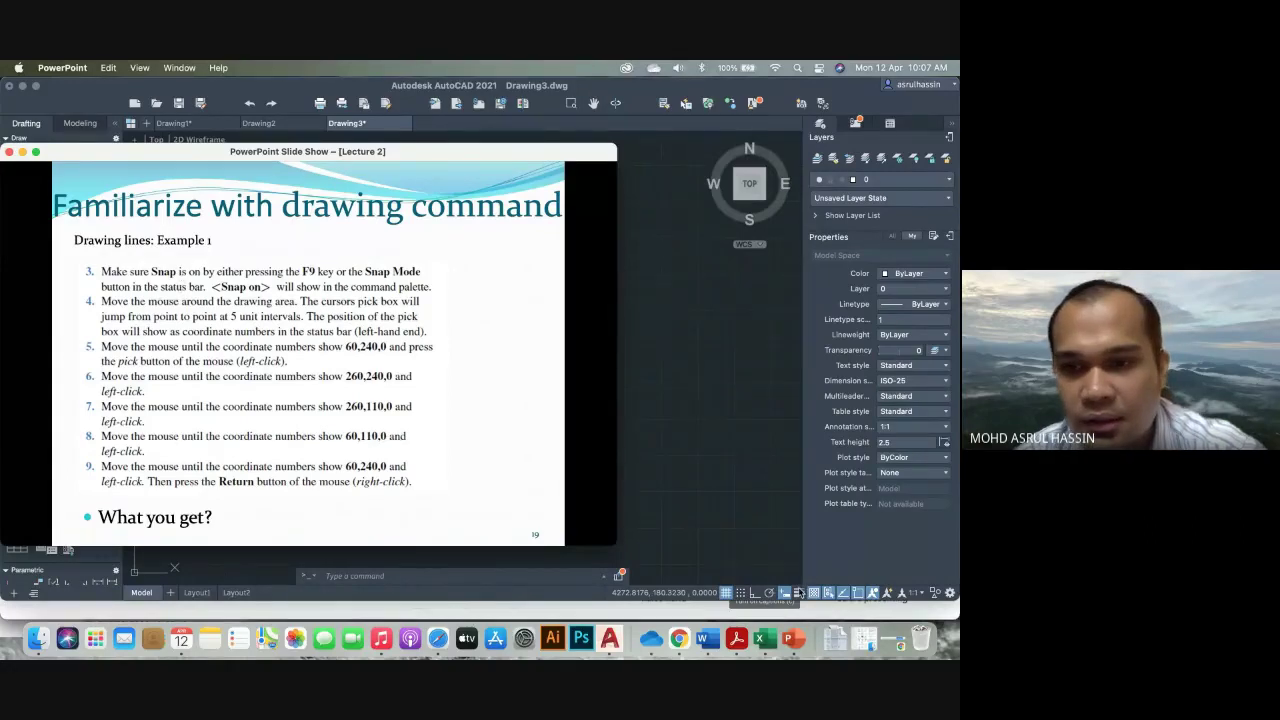
left_click(695, 500)
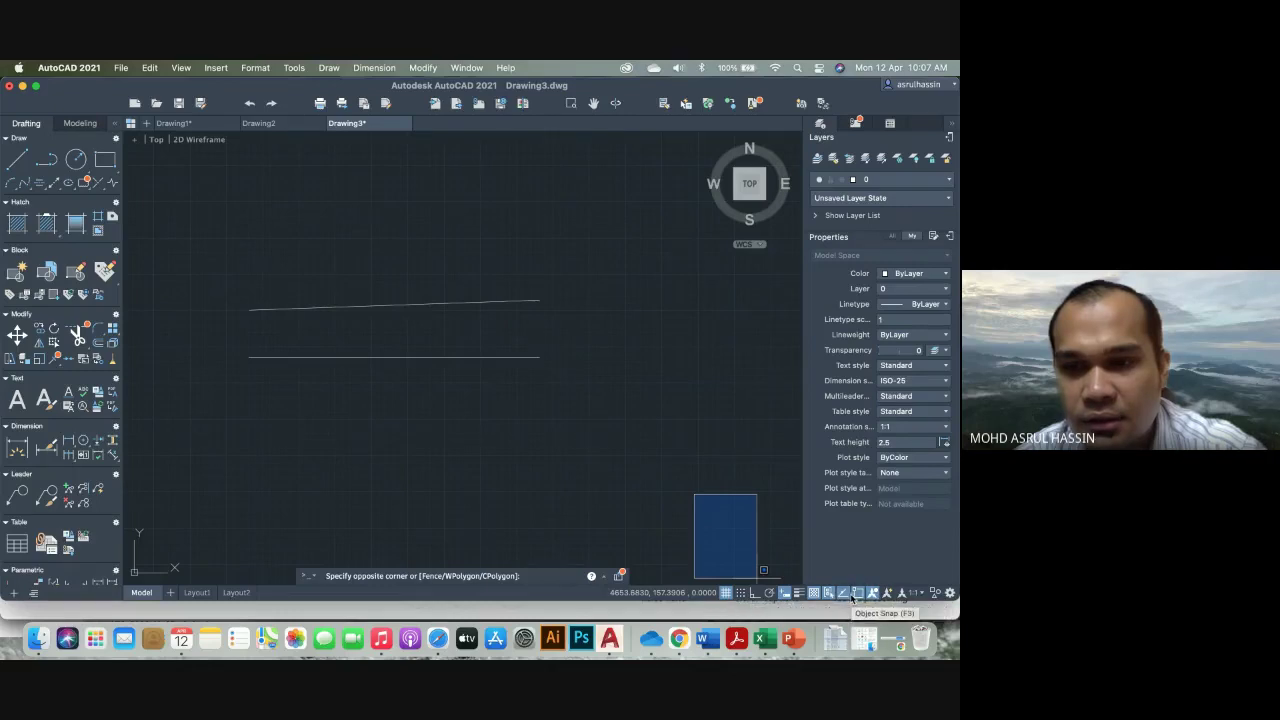
left_click(838, 594)
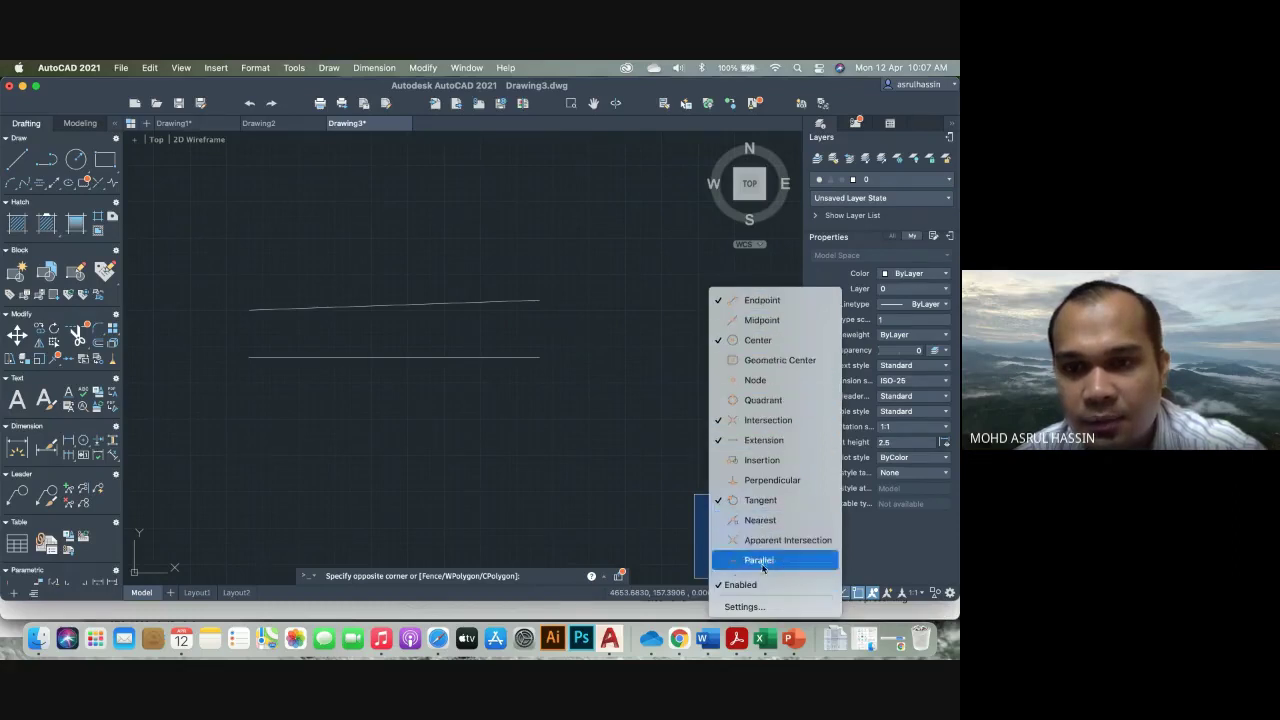
left_click(760, 481)
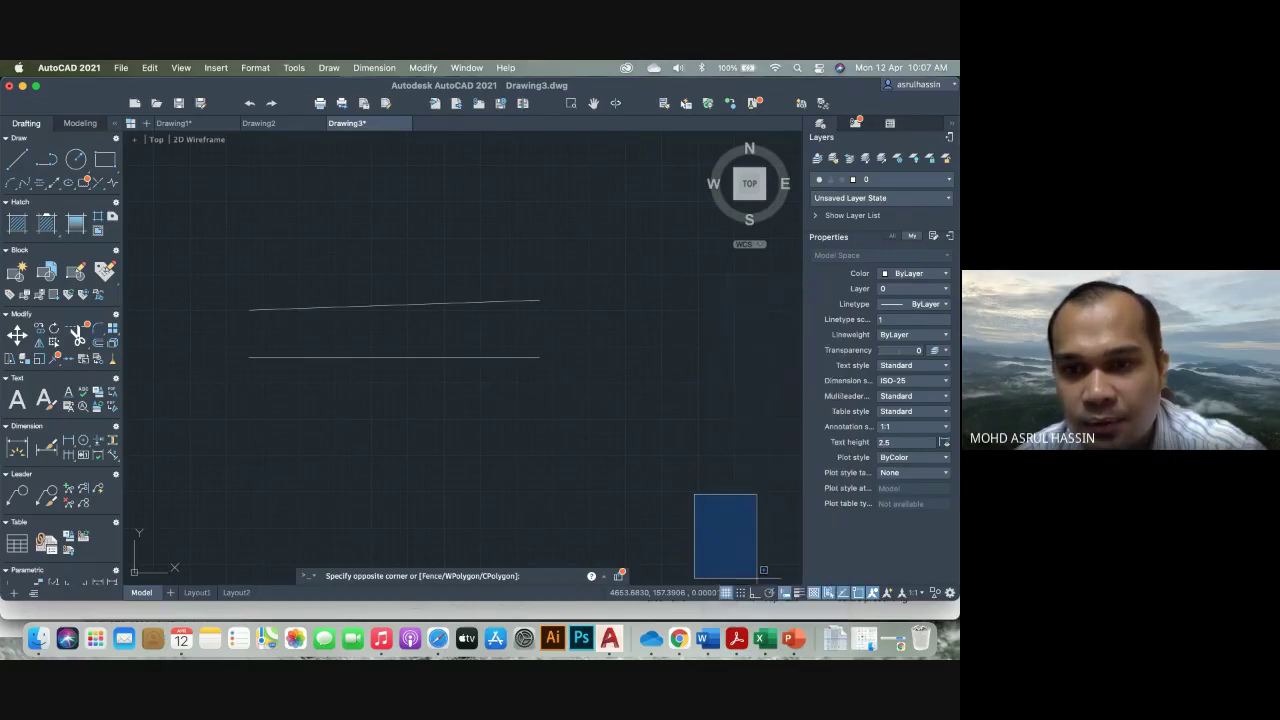
Enable the Midpoint, Geometric Center, Node, Quadrant and Parallel object snaps in the drafting settings
left_click(845, 596)
left_click(845, 596)
right_click(845, 598)
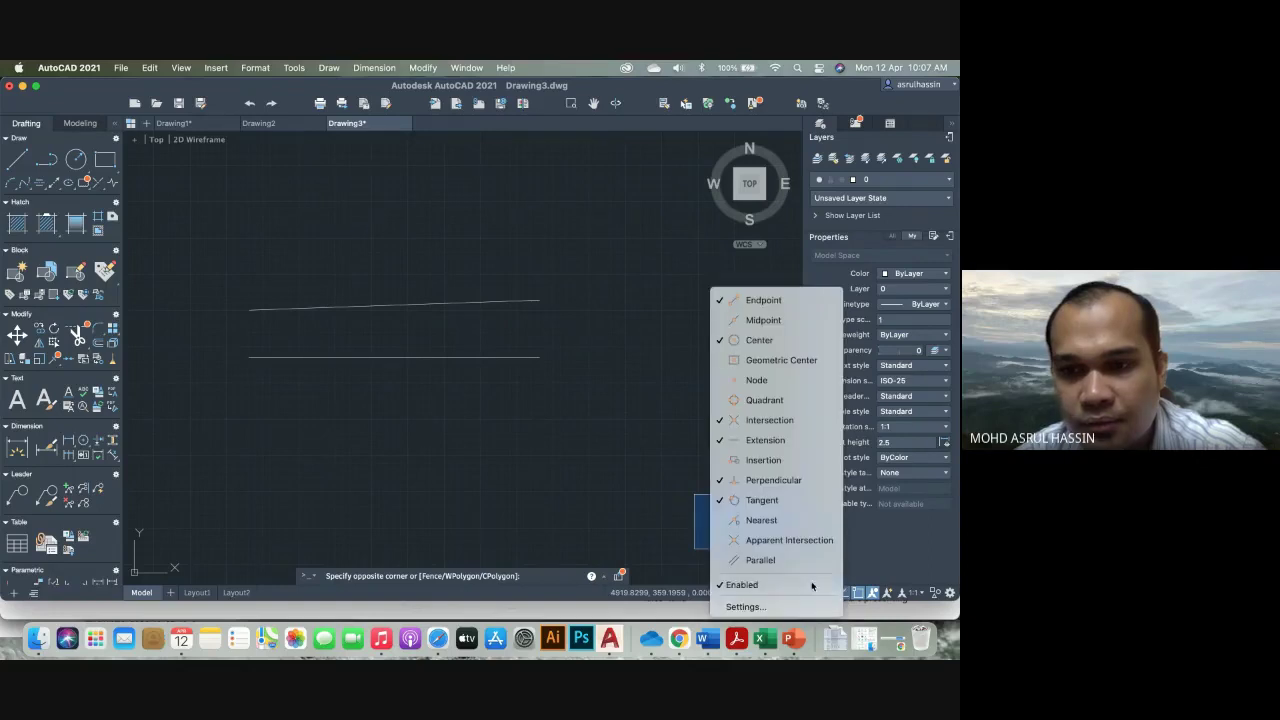
left_click(806, 606)
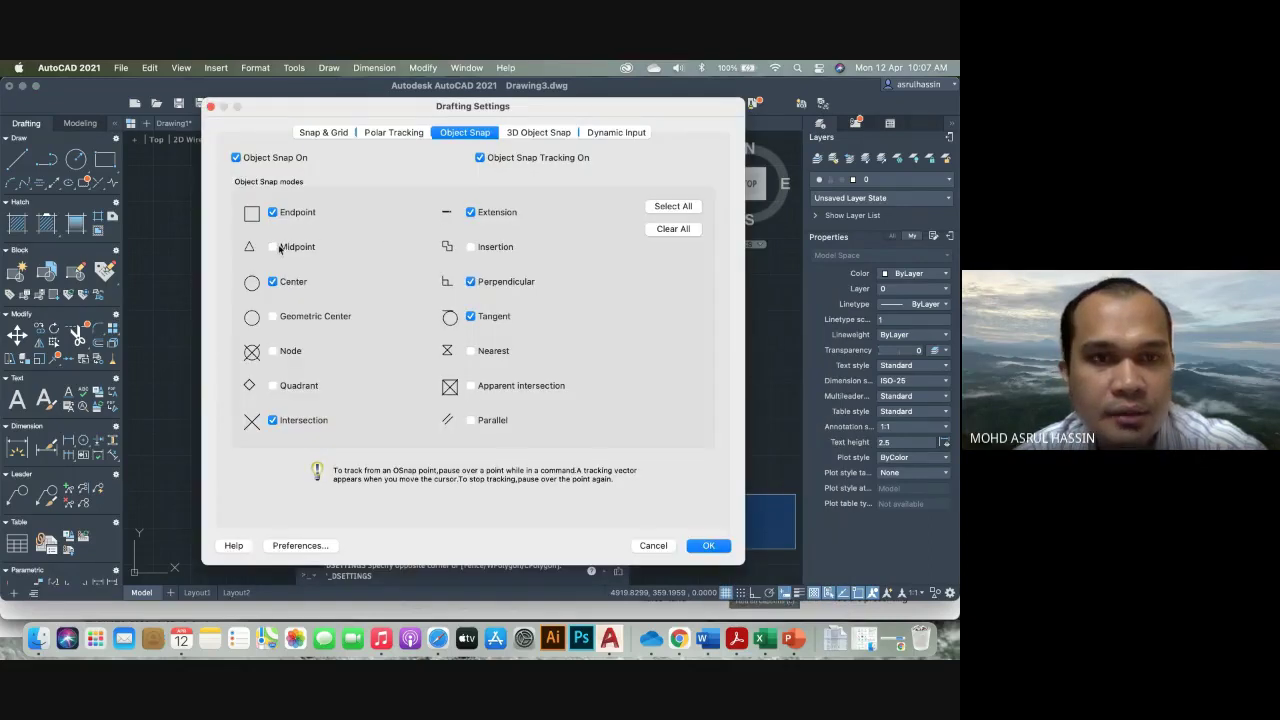
left_click(279, 247)
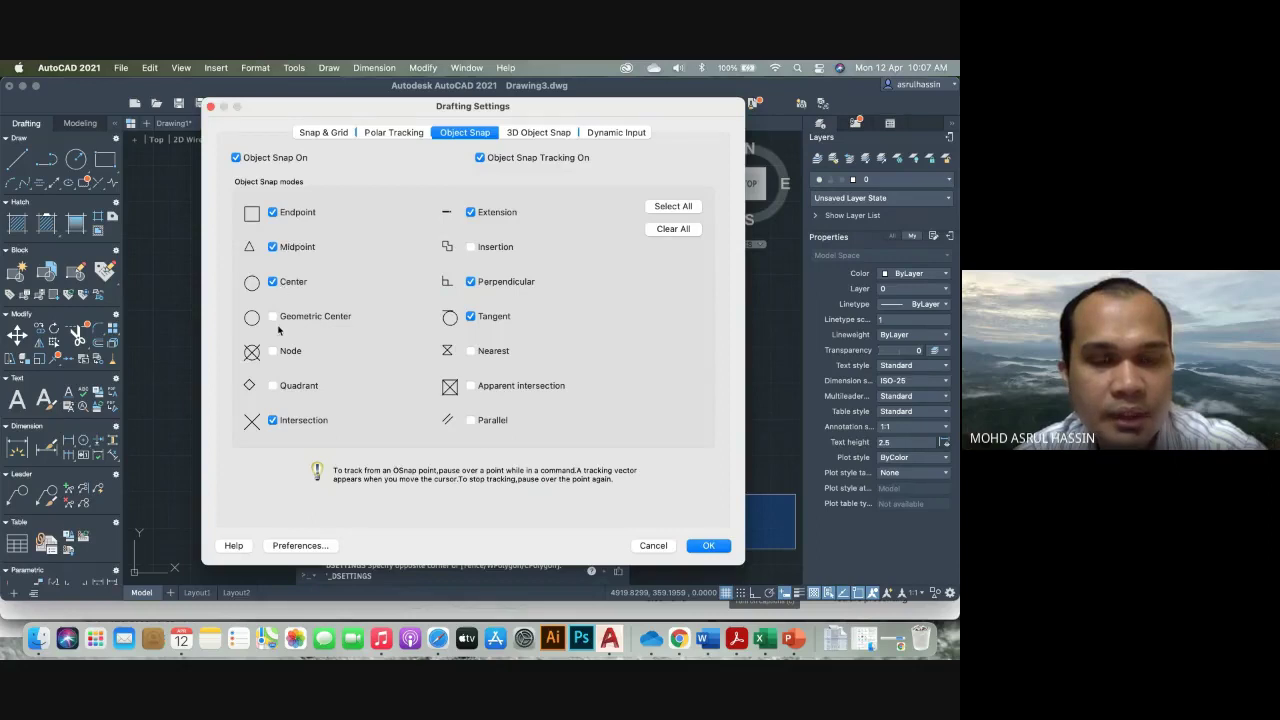
left_click(273, 351)
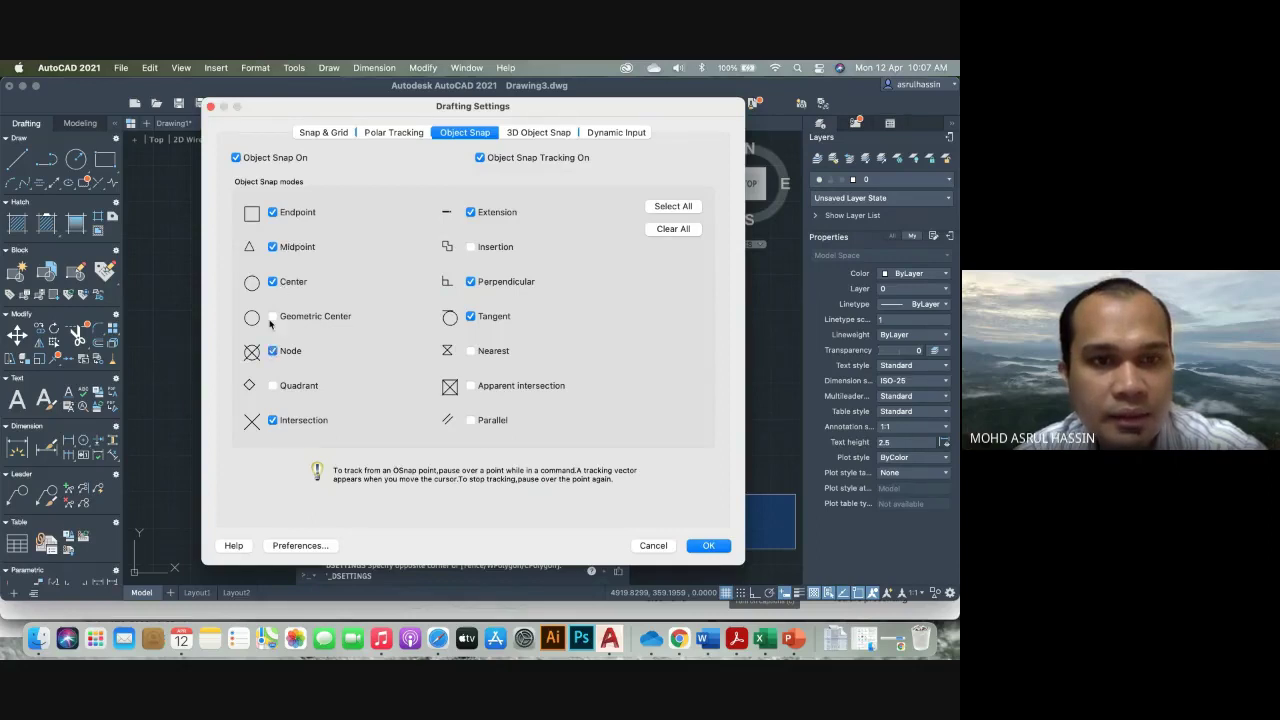
left_click(273, 317)
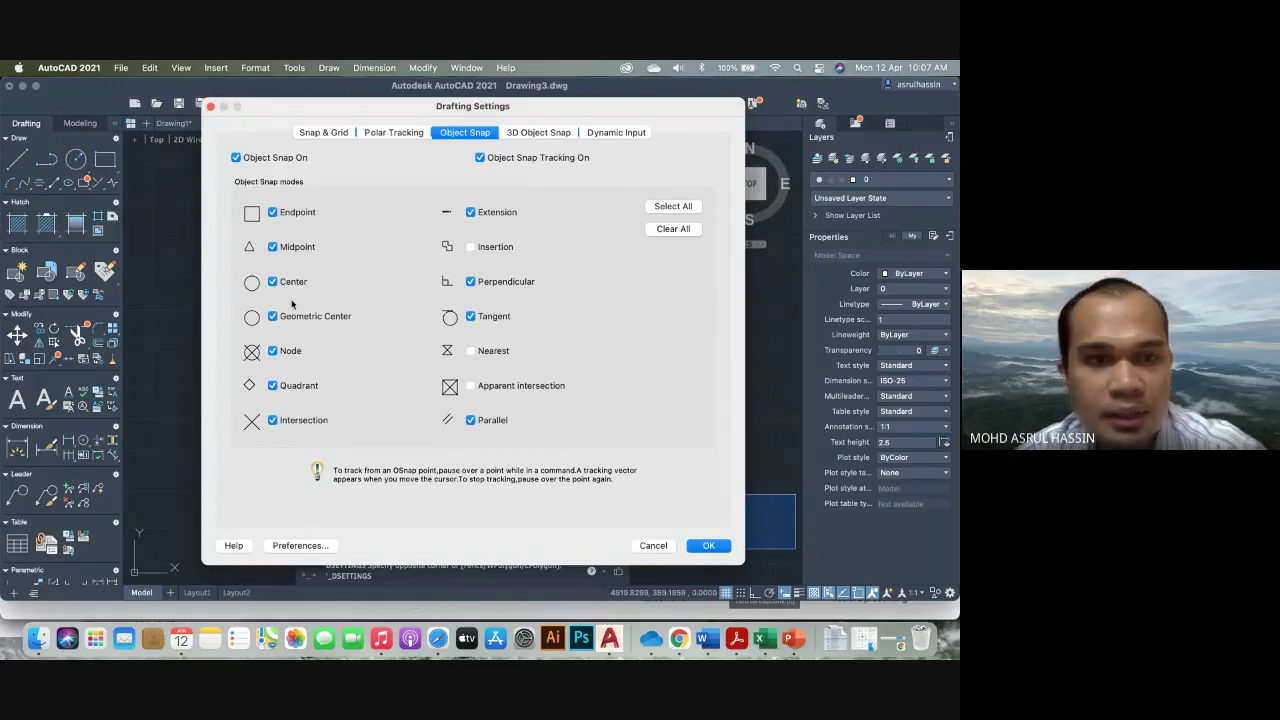
left_click(707, 546)
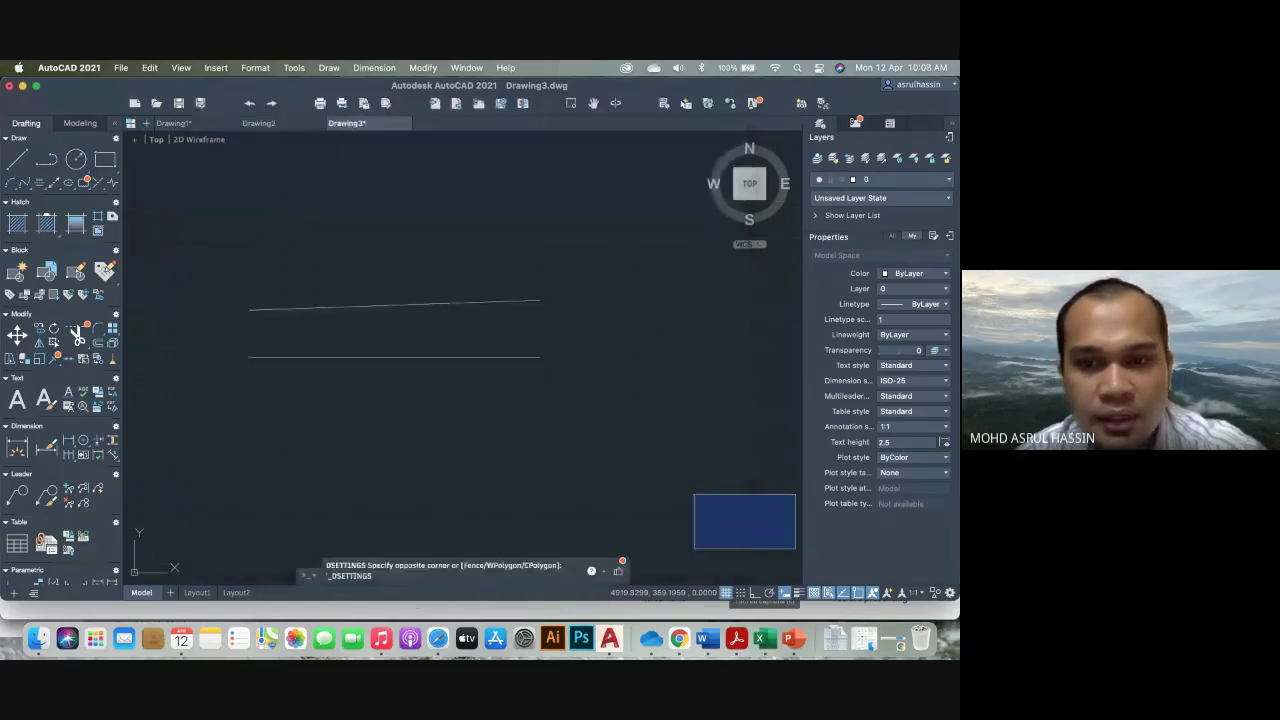
left_click(408, 424)
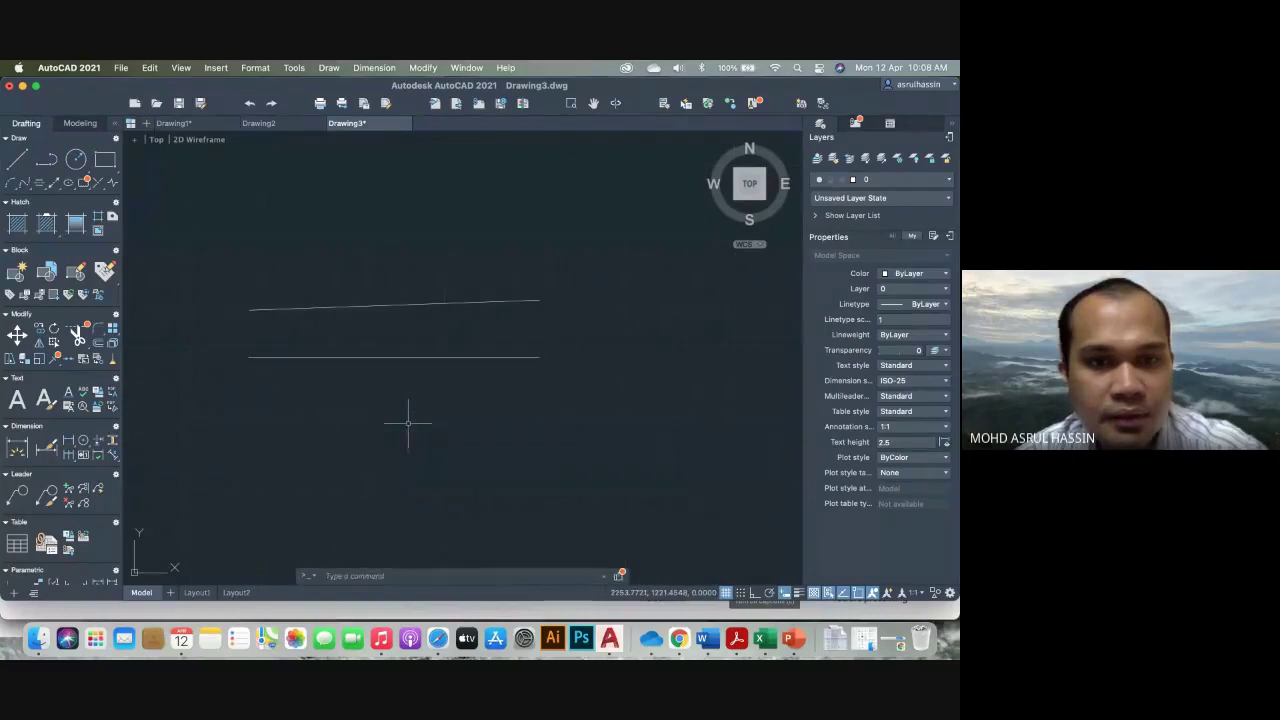
Draw a line joining the right endpoints of the lower and upper lines
type("l")
key("Return")
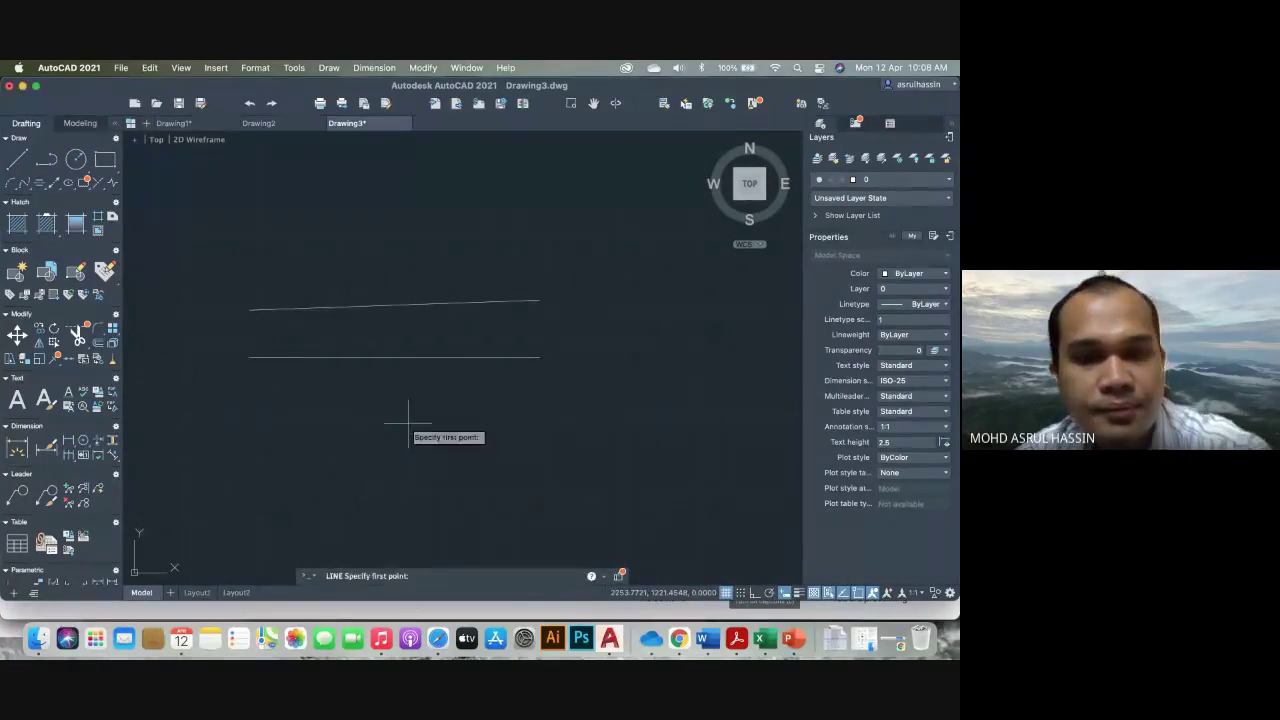
left_click(538, 357)
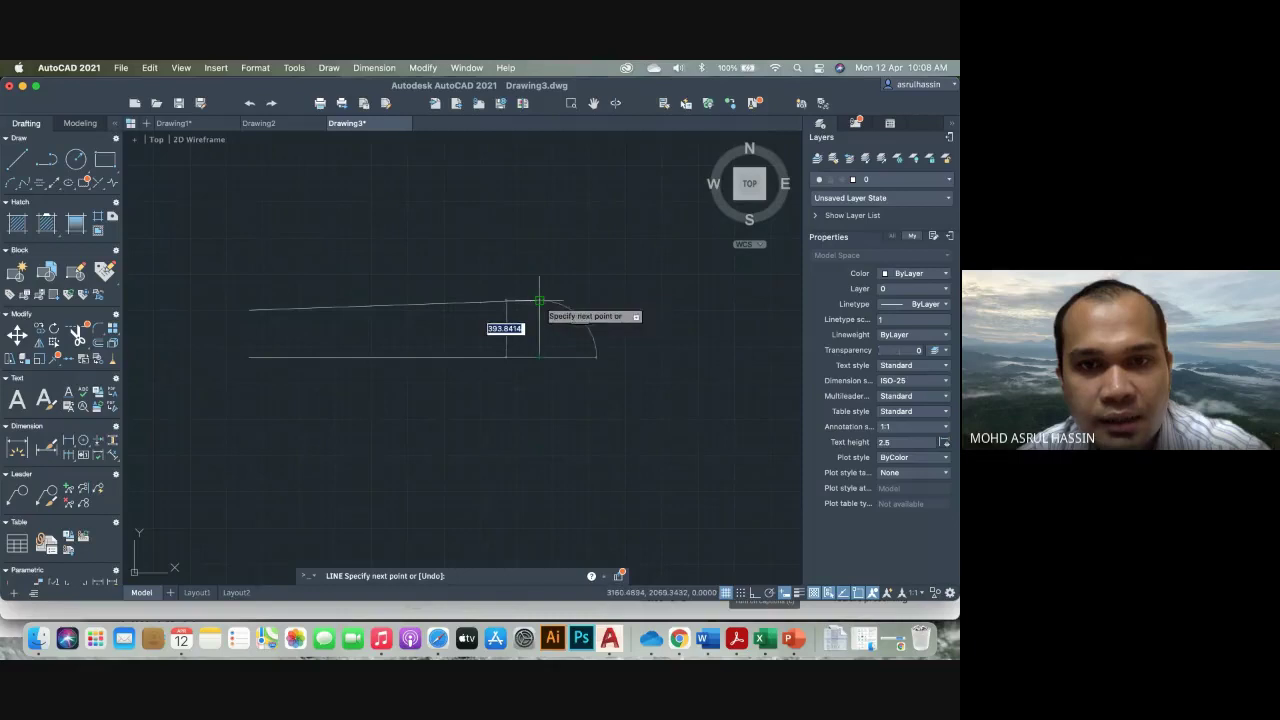
left_click(540, 300)
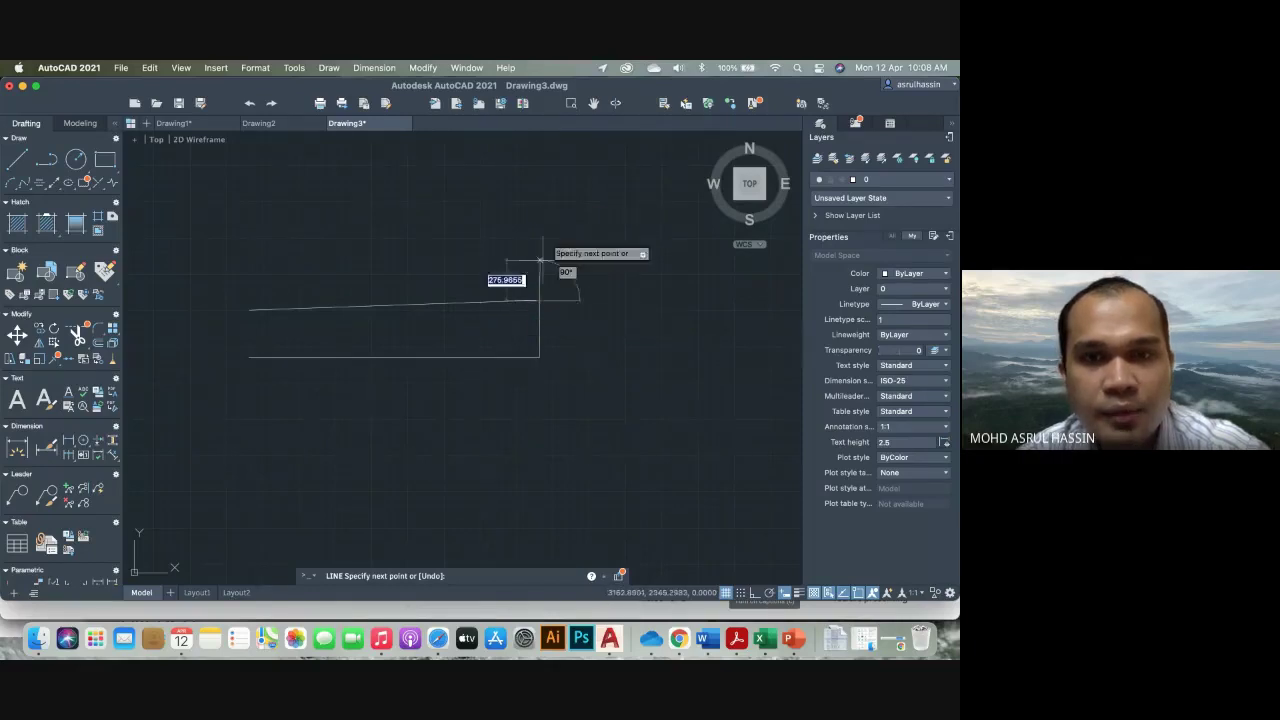
key("Return")
Draw a line from the midpoint of the lower line perpendicular to the upper line
key("Return")
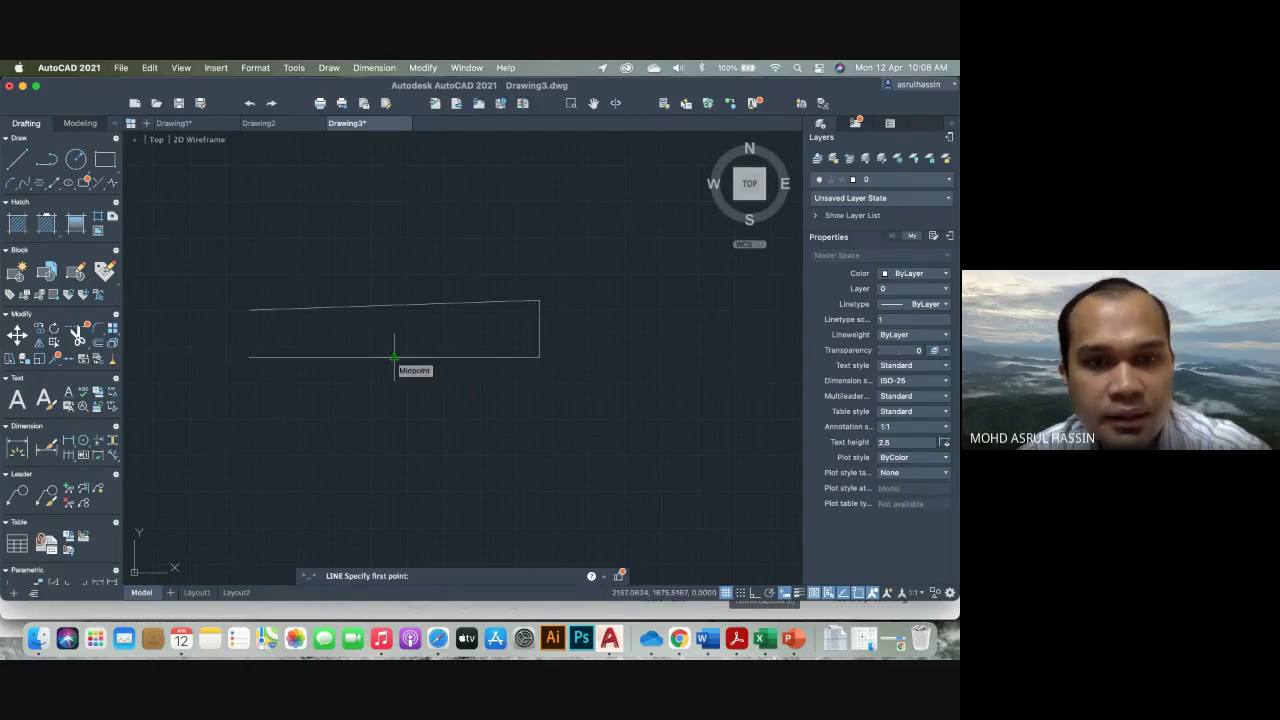
left_click(394, 357)
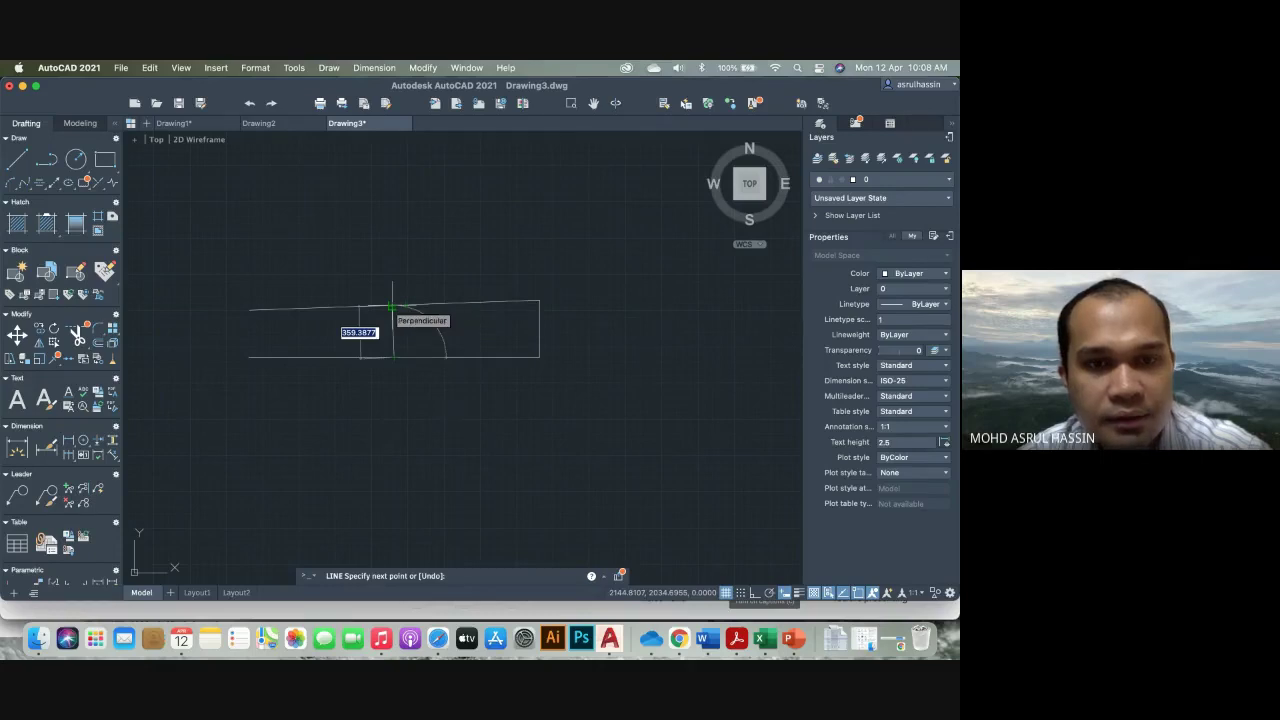
left_click(392, 307)
key("Return")
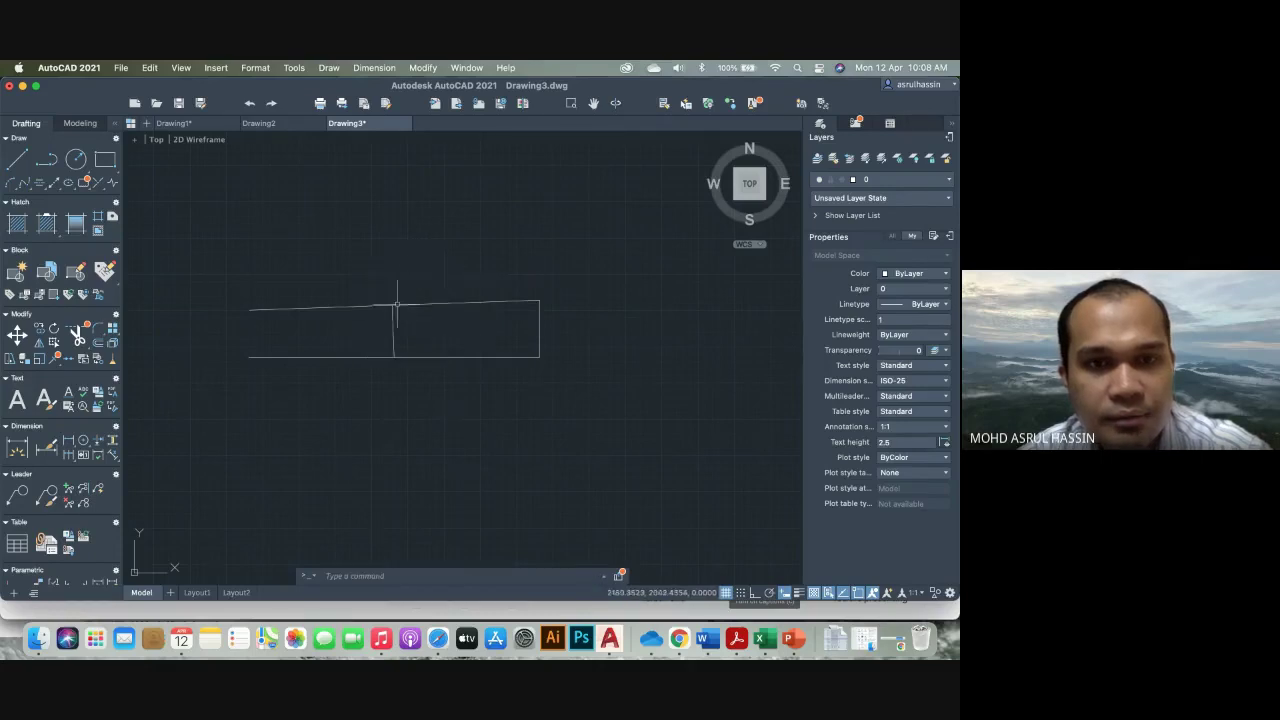
Draw a diagonal line from the lower line's midpoint to the left endpoint of the upper line
key("Return")
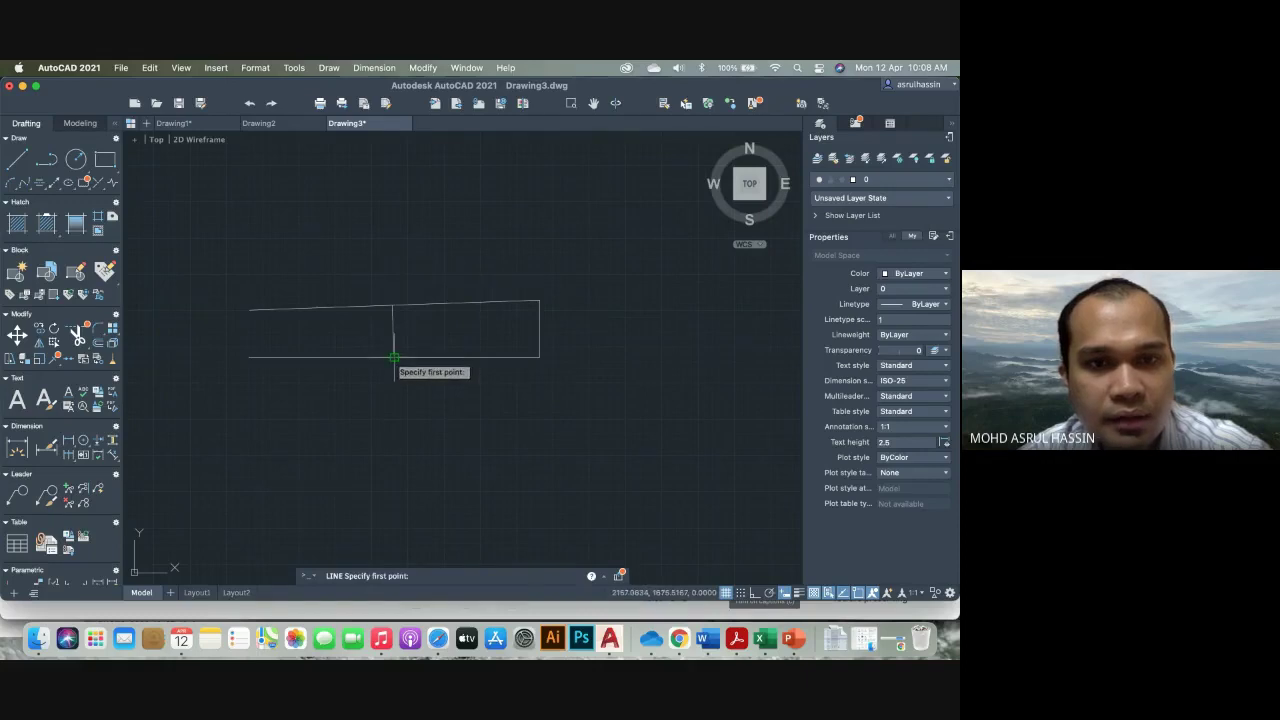
left_click(393, 357)
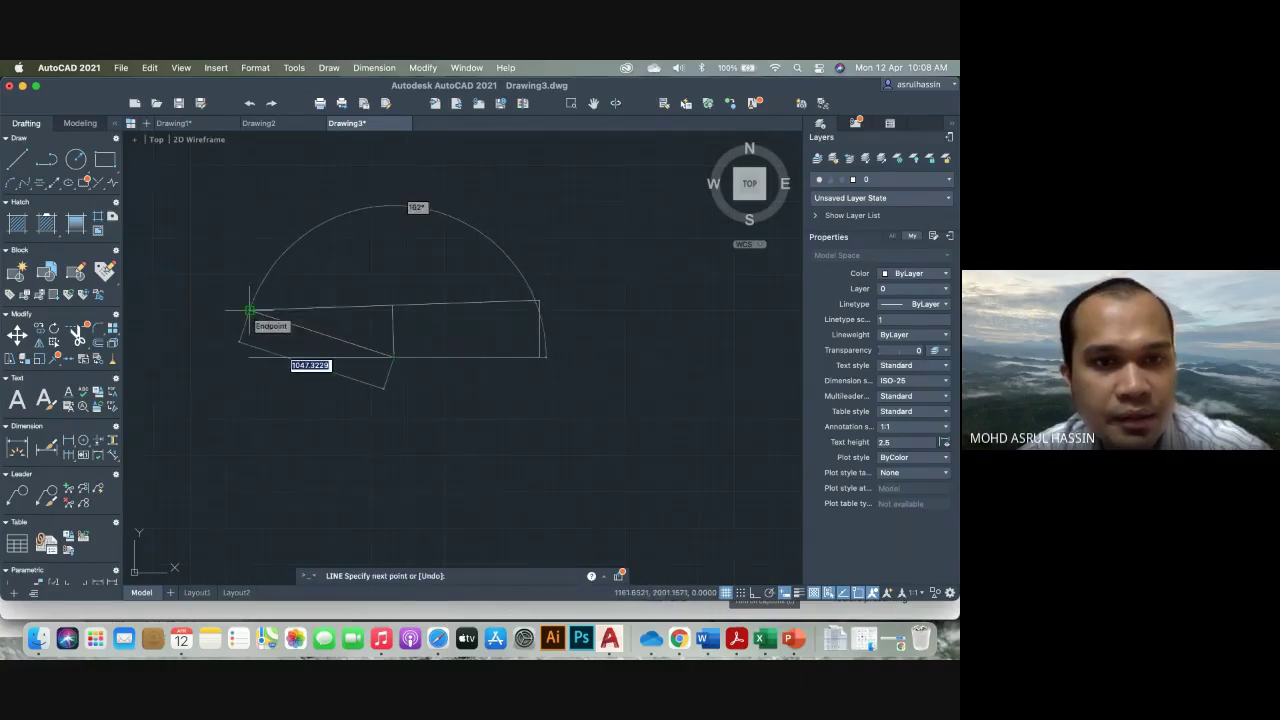
left_click(250, 310)
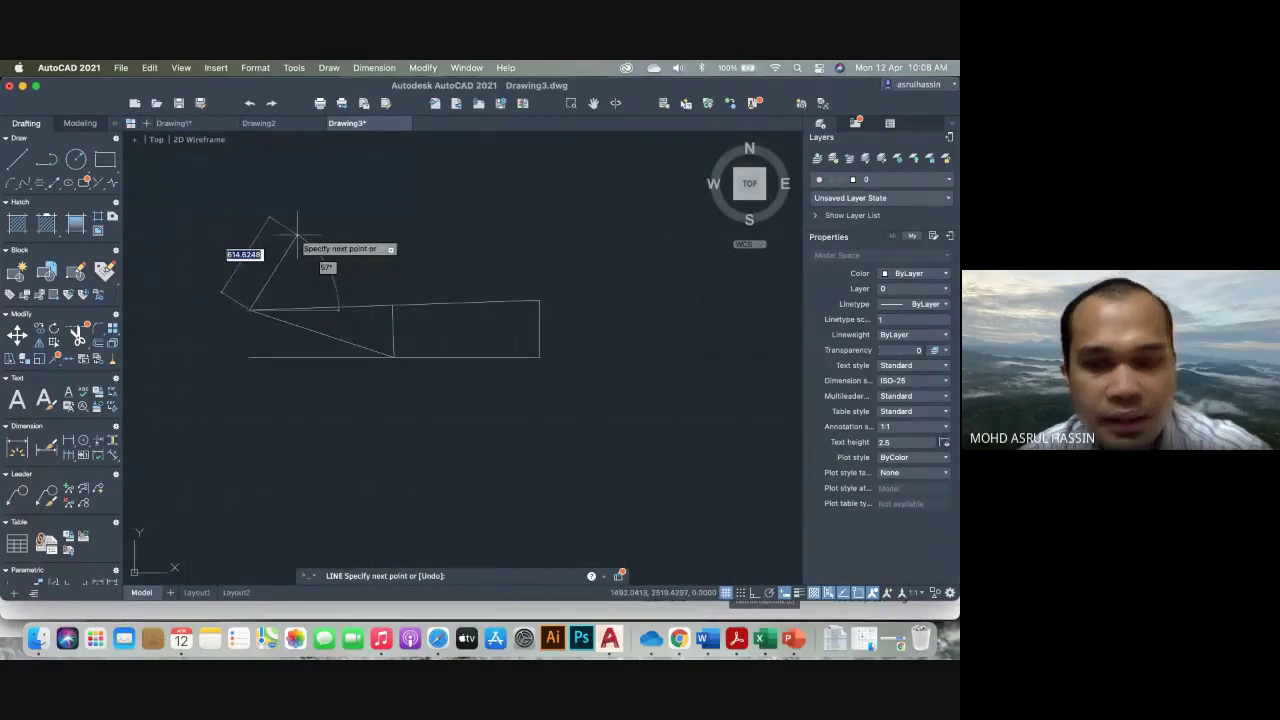
key("Escape")
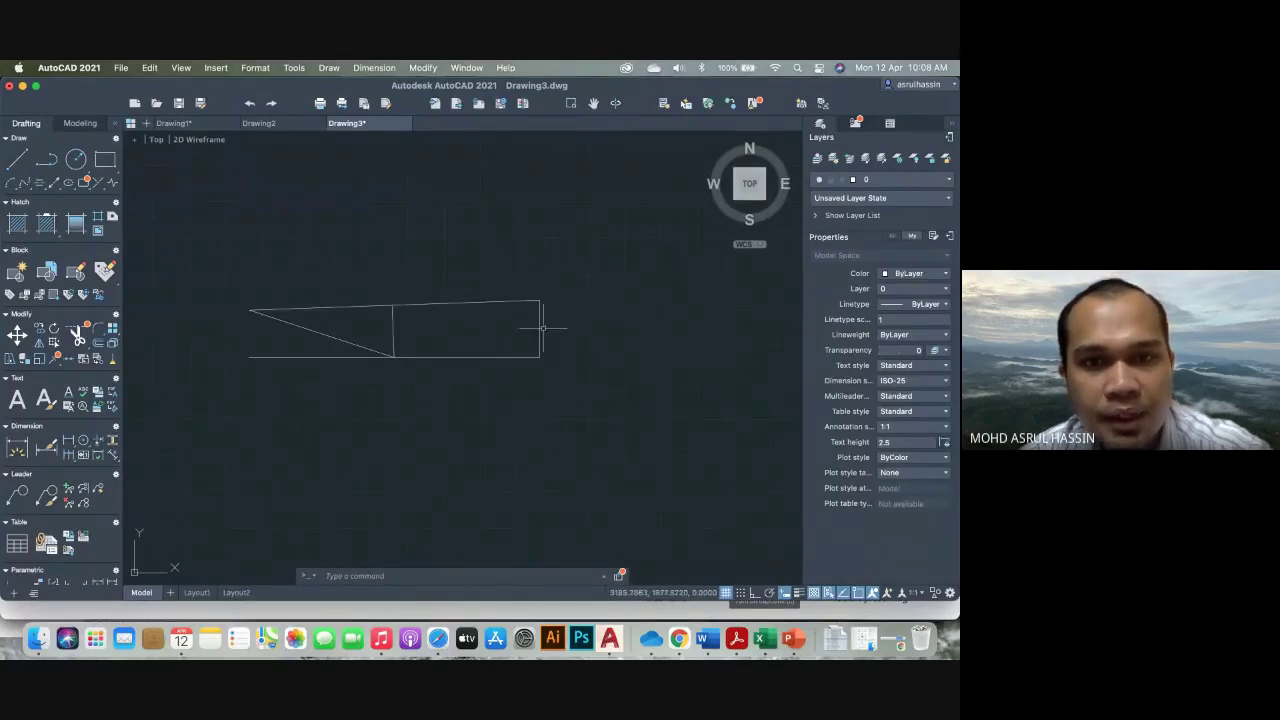
type("l")
key("Return")
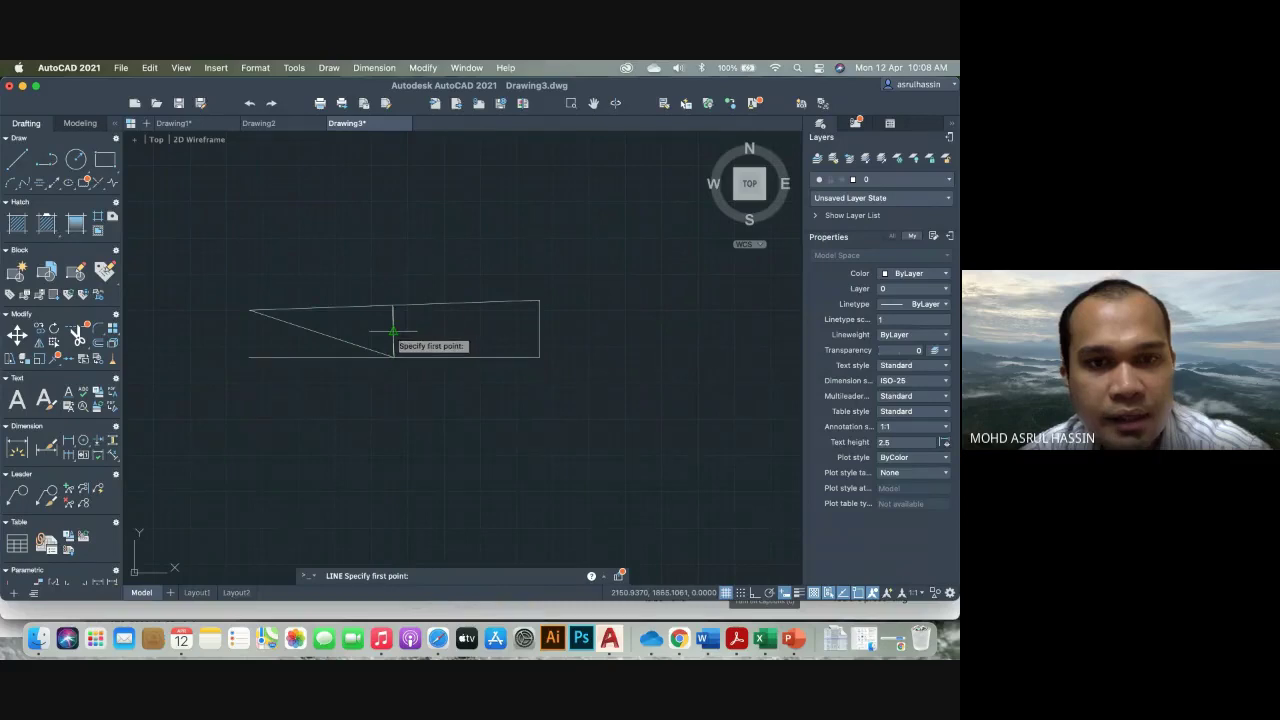
key("Escape")
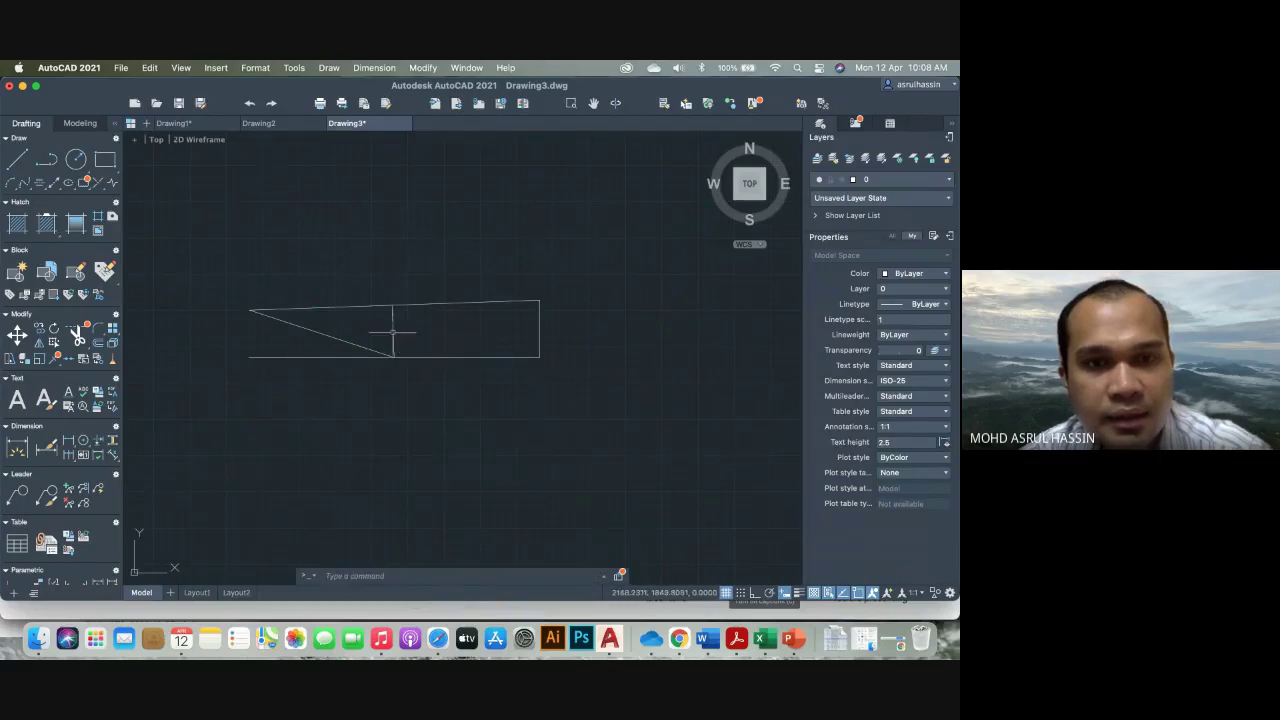
Draw a line from the midpoint of the inner vertical line to the midpoint of the right-hand vertical line
left_click(16, 159)
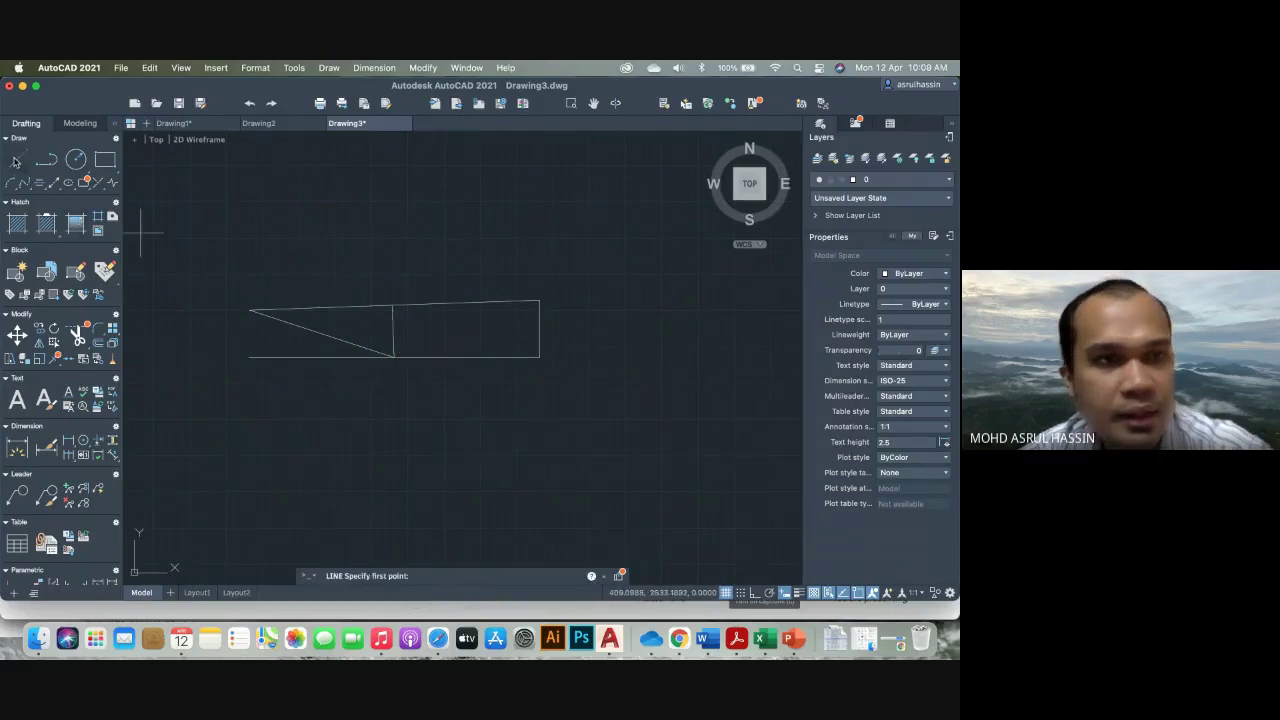
left_click(392, 331)
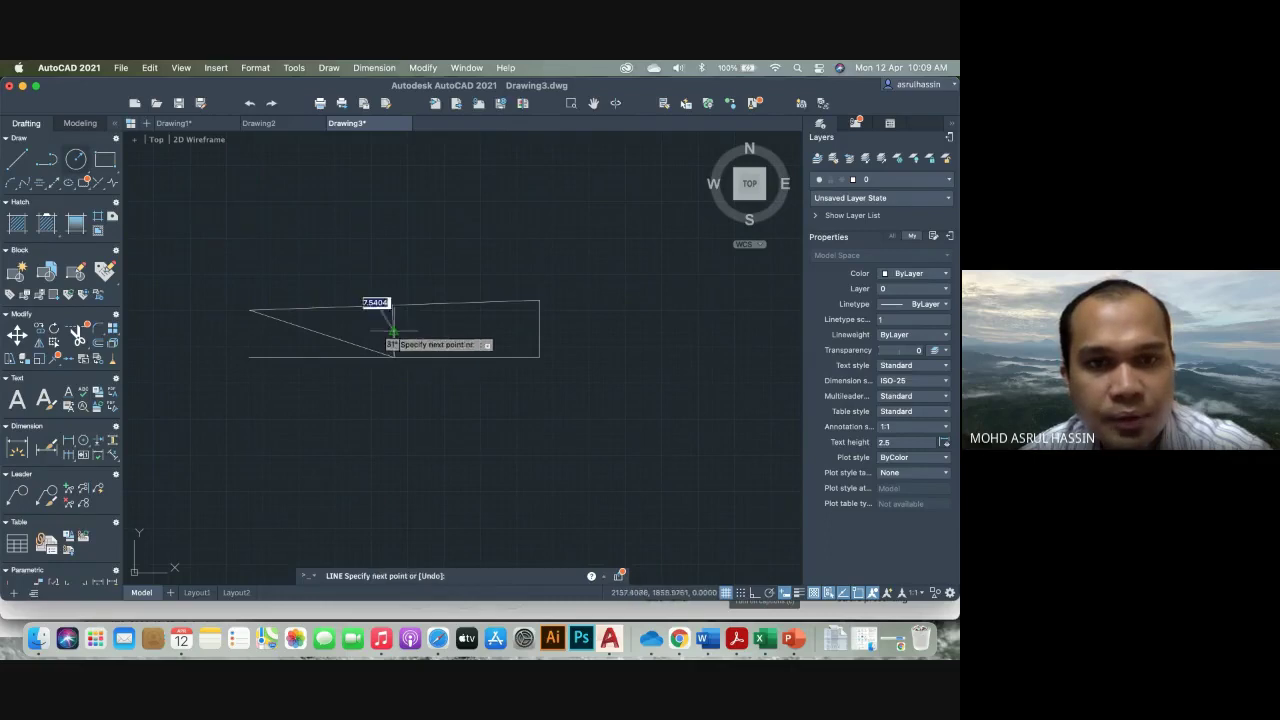
left_click(539, 331)
key("Escape")
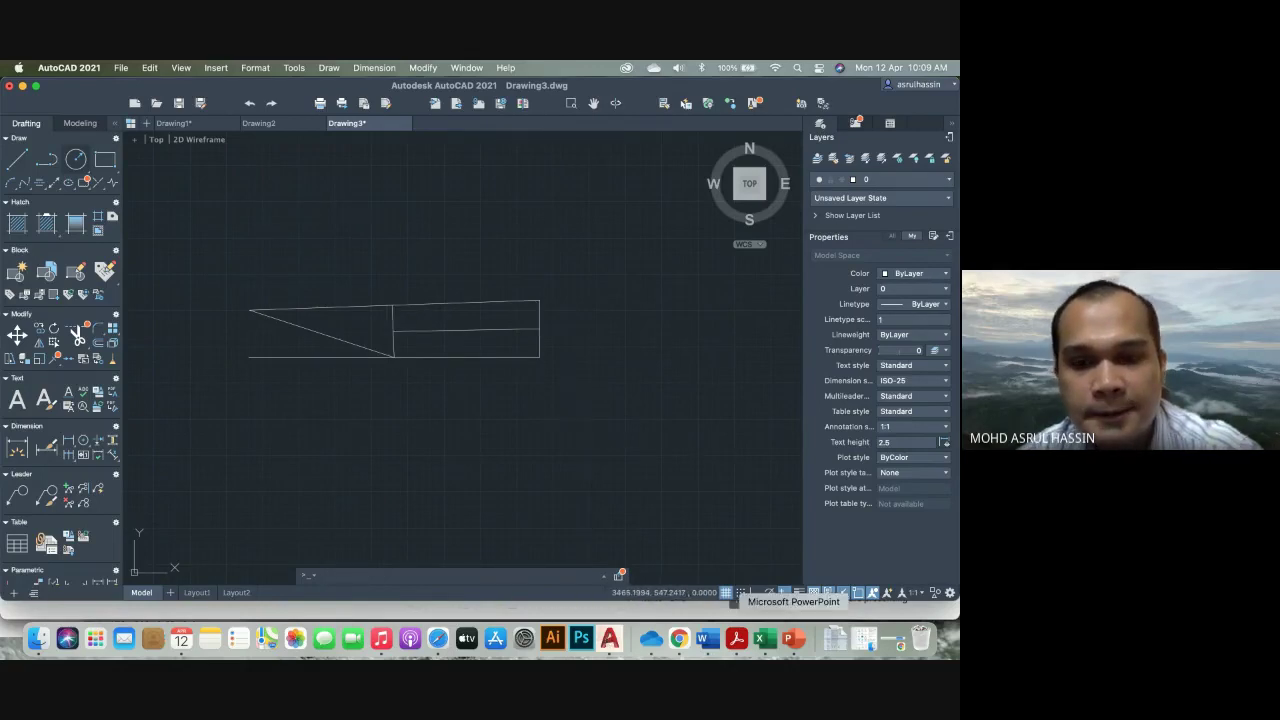
Switch to the PowerPoint slide show to check the Drawing lines Example 1 instructions, and return to AutoCAD
left_click(795, 640)
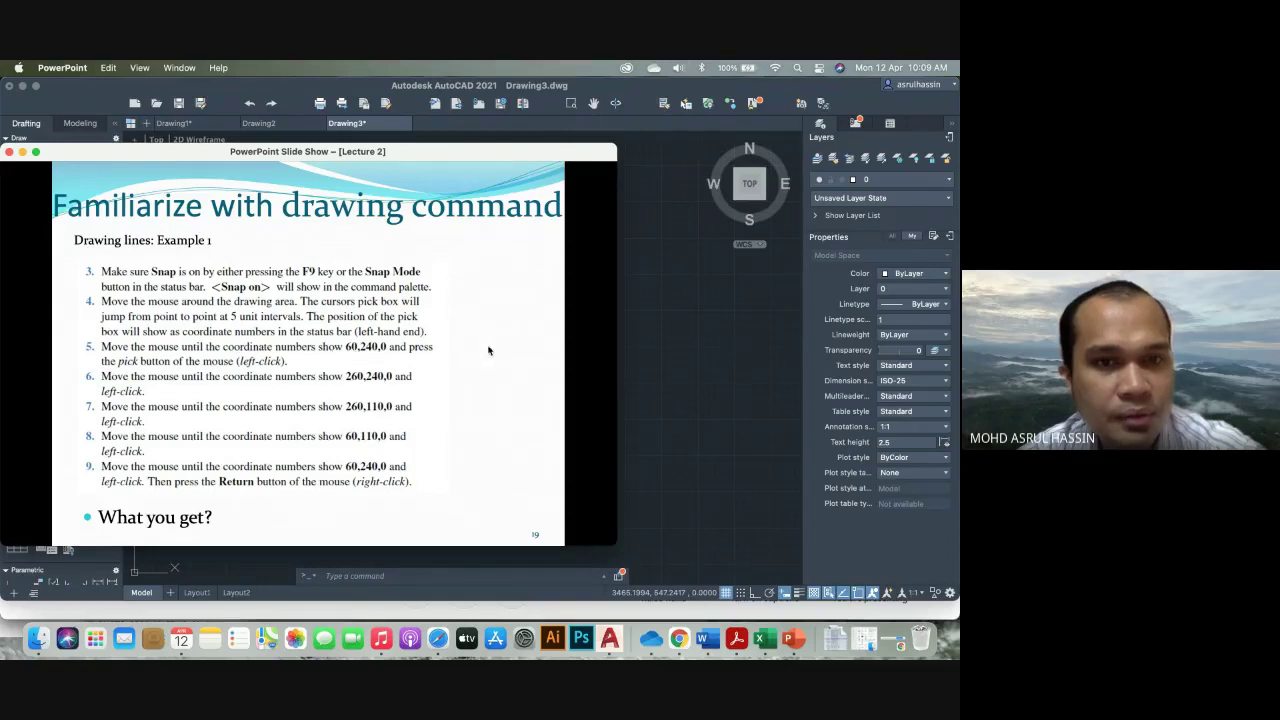
left_click(640, 361)
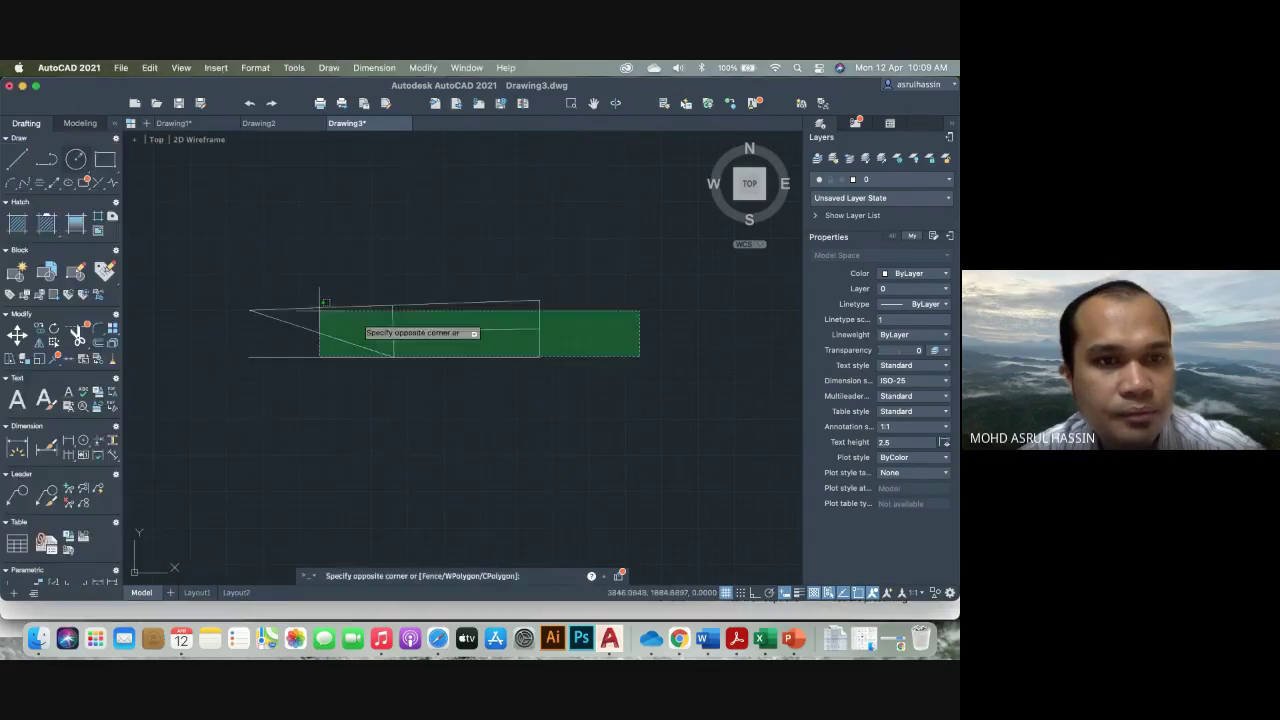
key("Escape")
type("e")
key("Return")
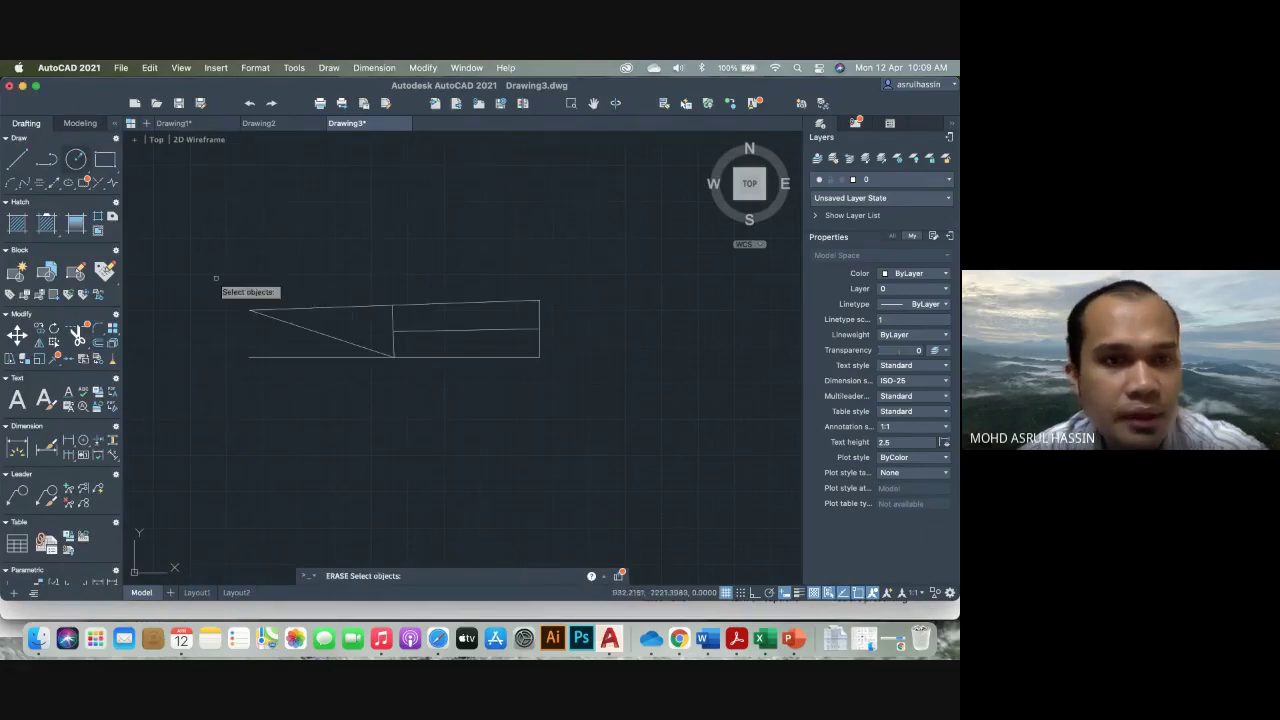
key("Escape")
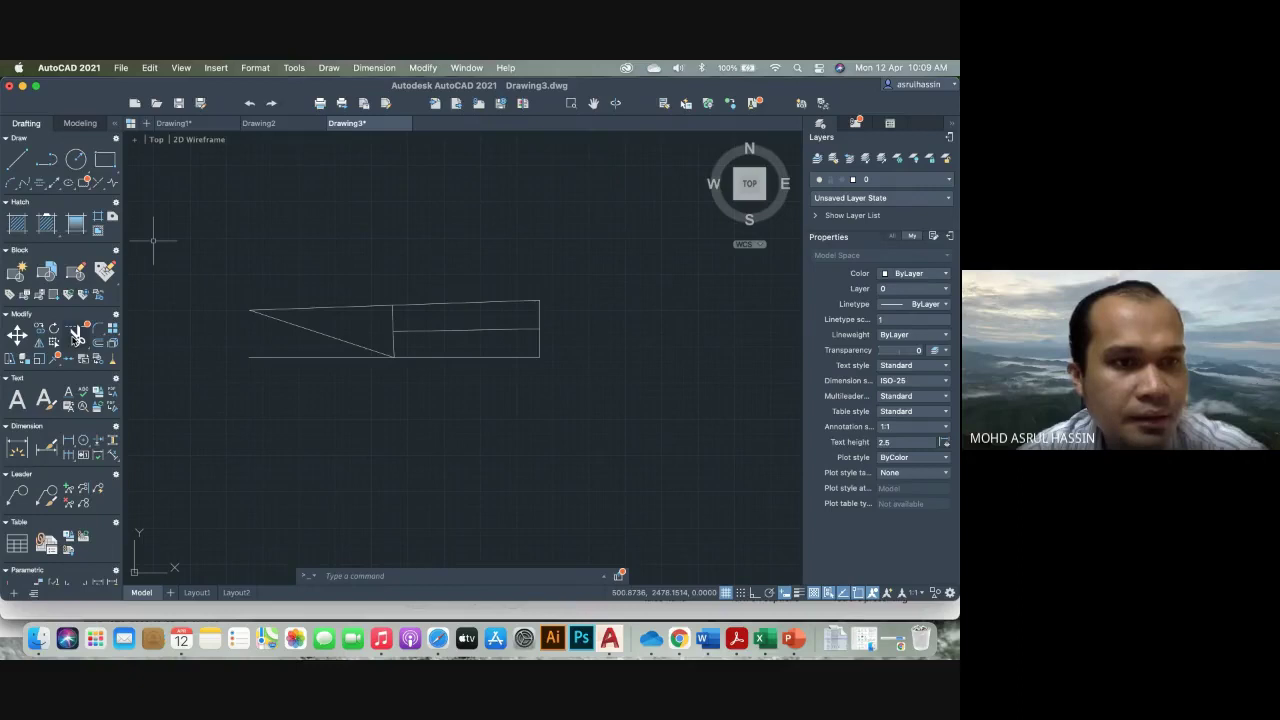
Try out window and crossing selections around the line figure without keeping any selection
mouse_move(76, 337)
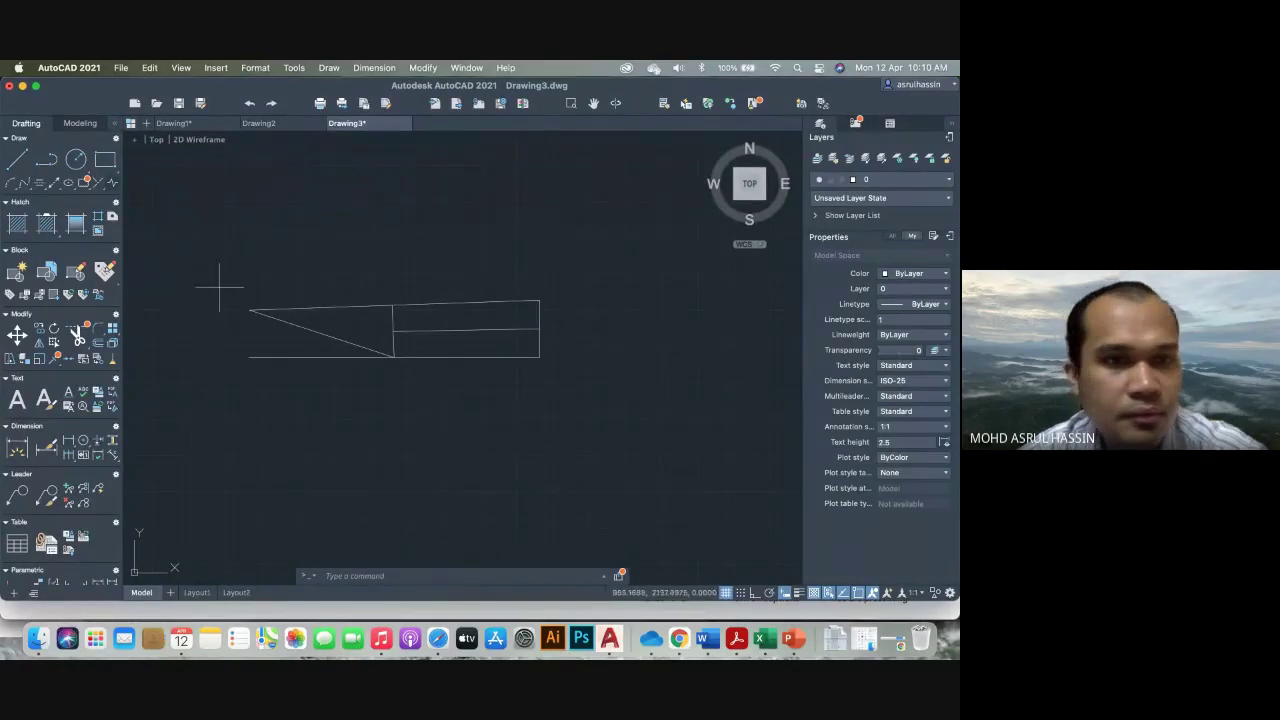
mouse_move(219, 289)
left_mouse_down()
mouse_move(634, 434)
mouse_move(610, 380)
left_mouse_up()
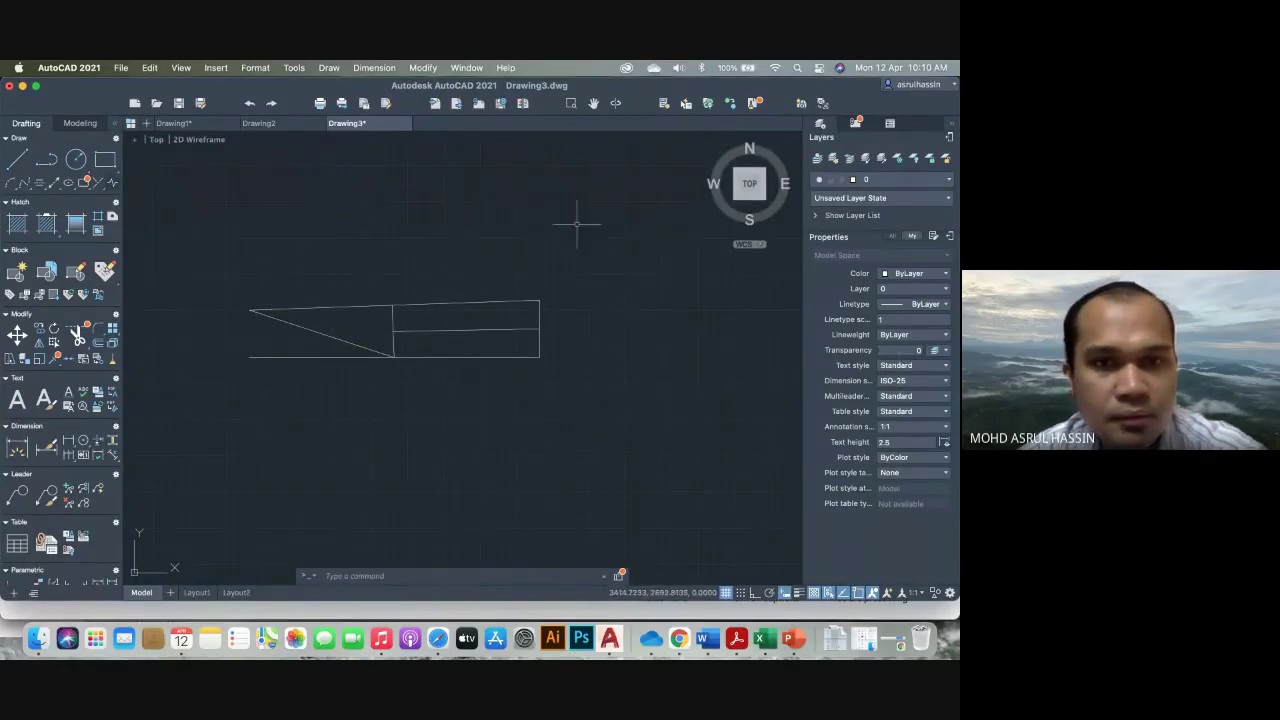
left_click(581, 266)
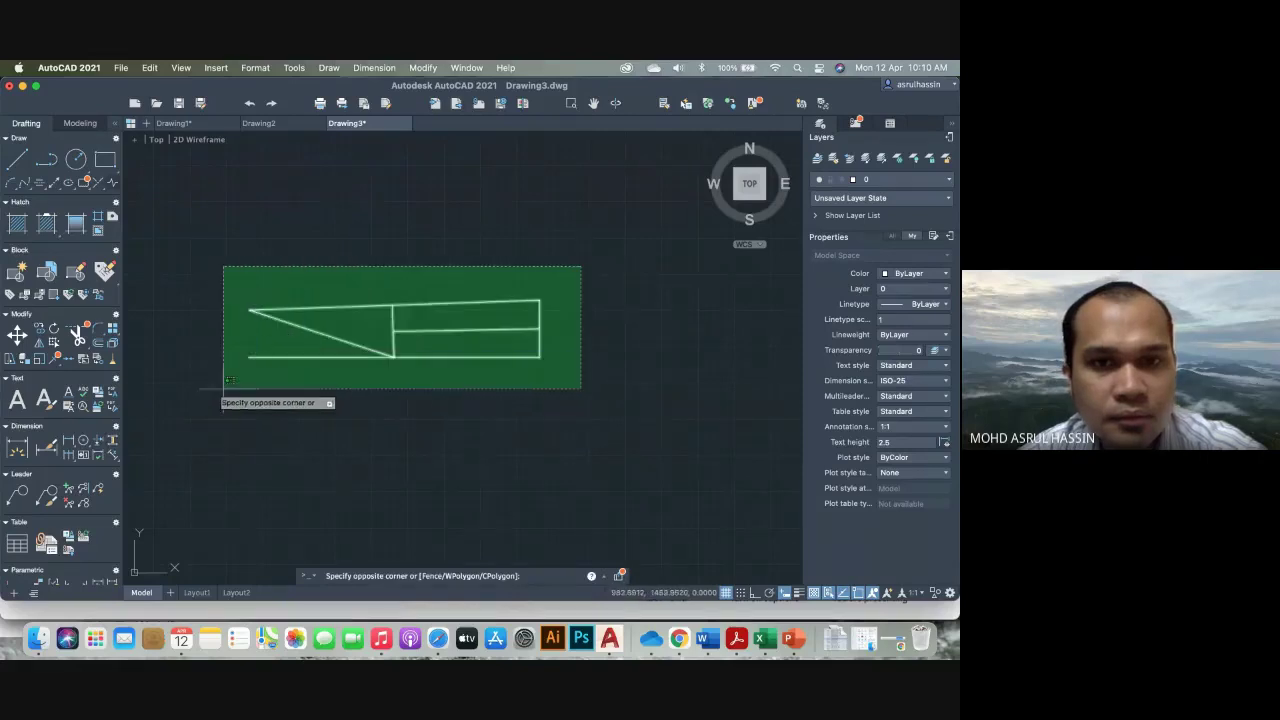
left_click(582, 366)
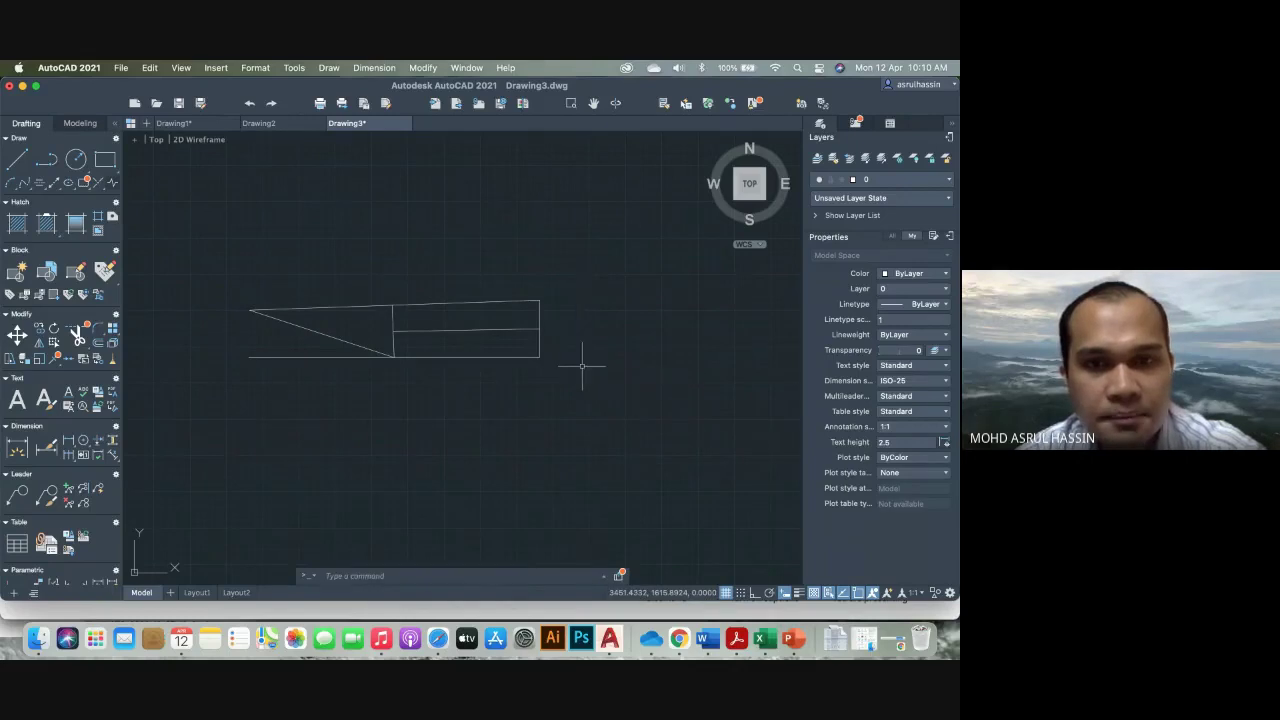
left_click(581, 277)
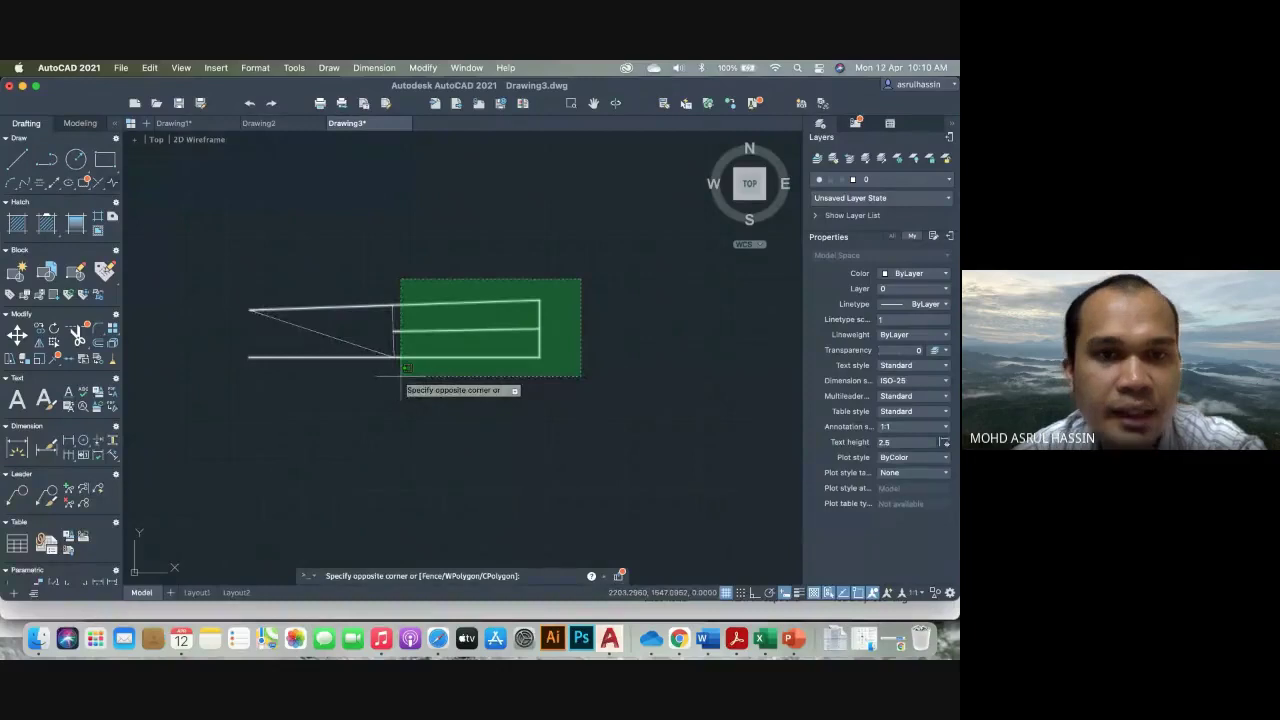
left_click(590, 368)
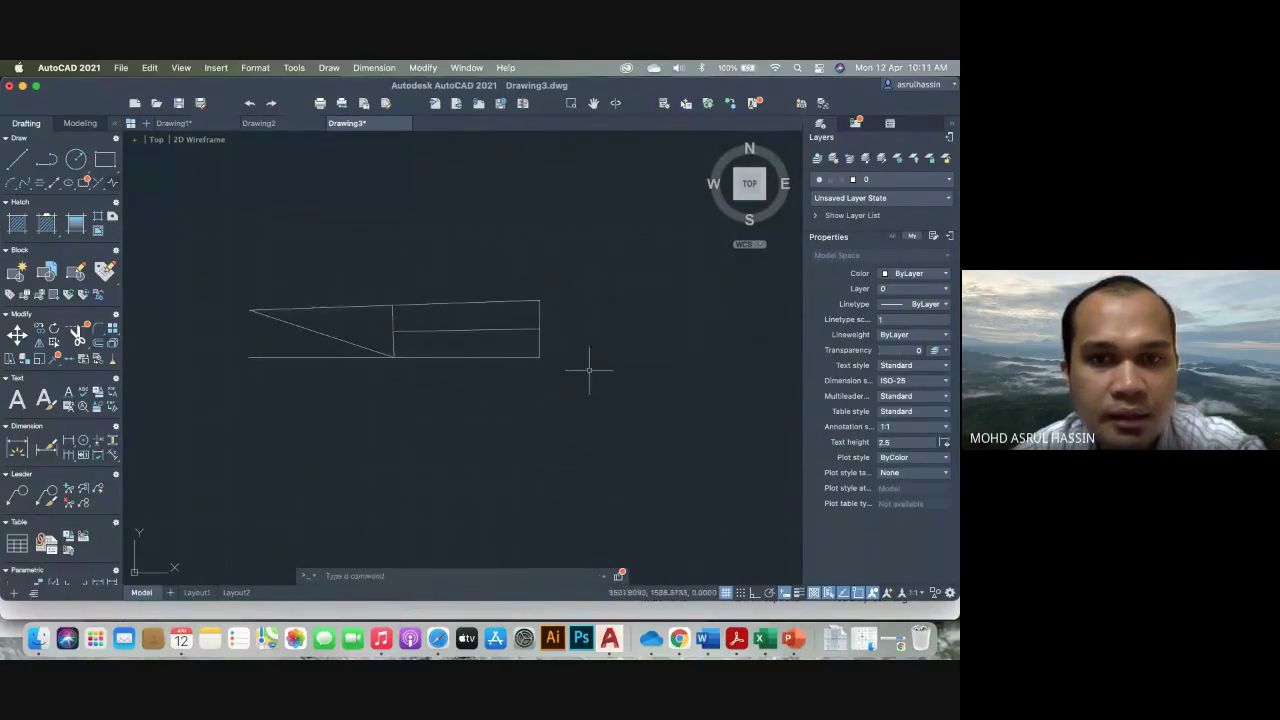
Select the diagonal and the inner vertical line with a window selection, and clear the selection
left_click(231, 260)
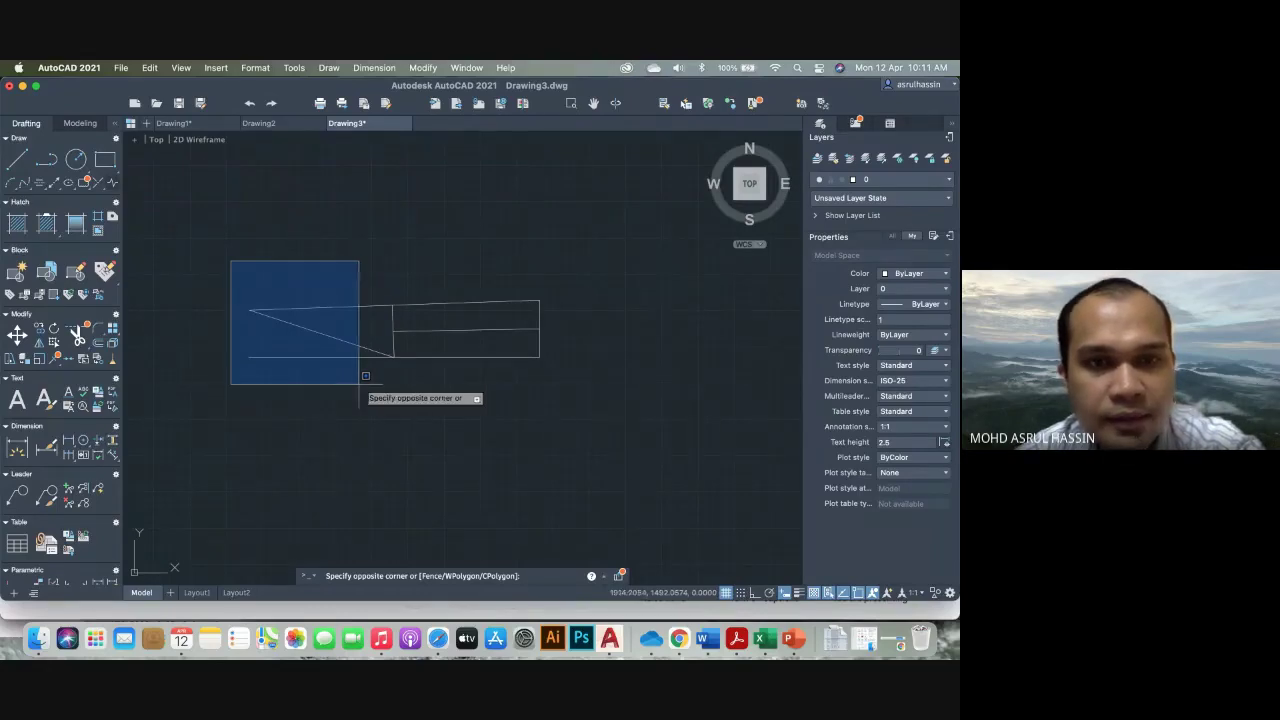
left_click(417, 366)
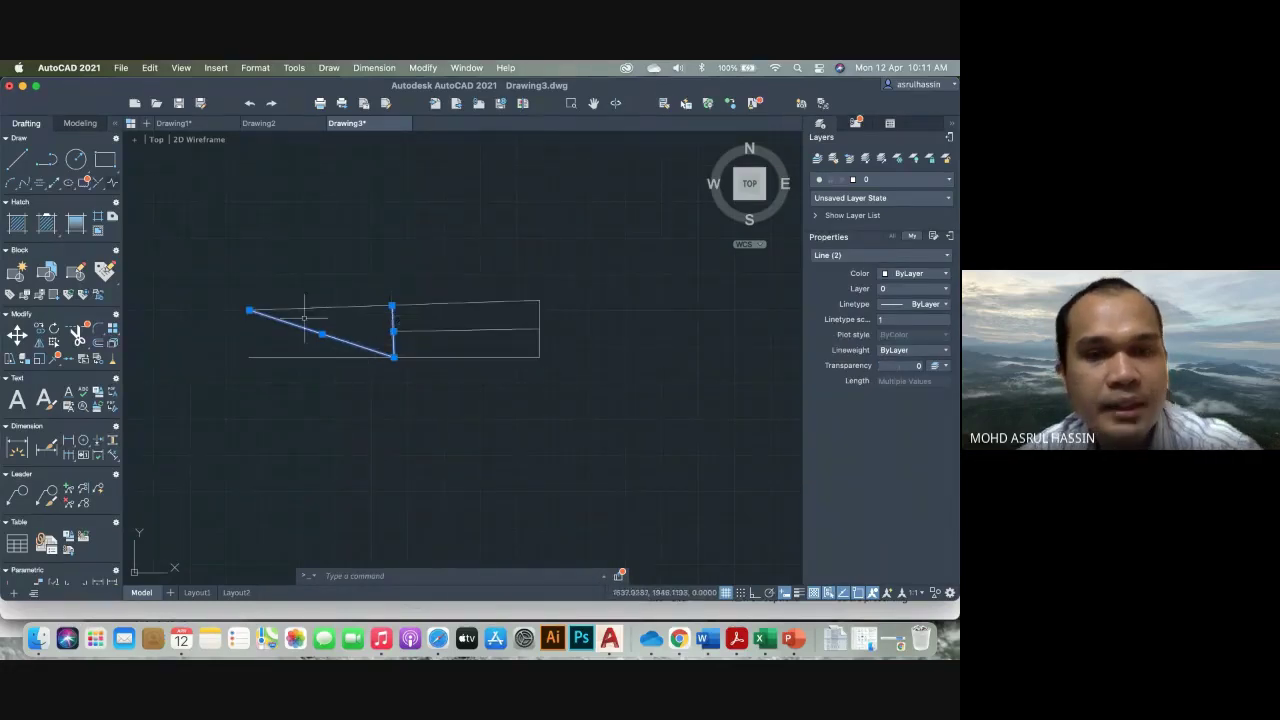
key("Escape")
Select the lines at the right part of the figure with a crossing selection, and clear the selection
left_click(590, 252)
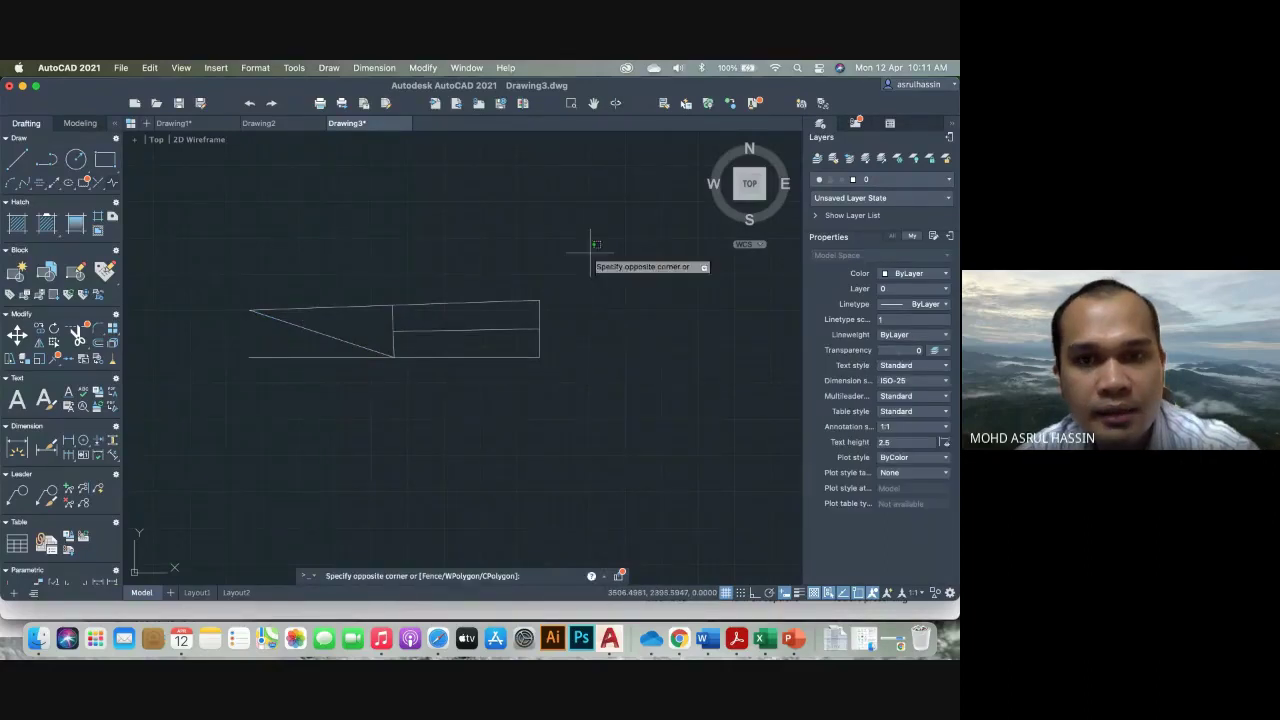
left_click(477, 392)
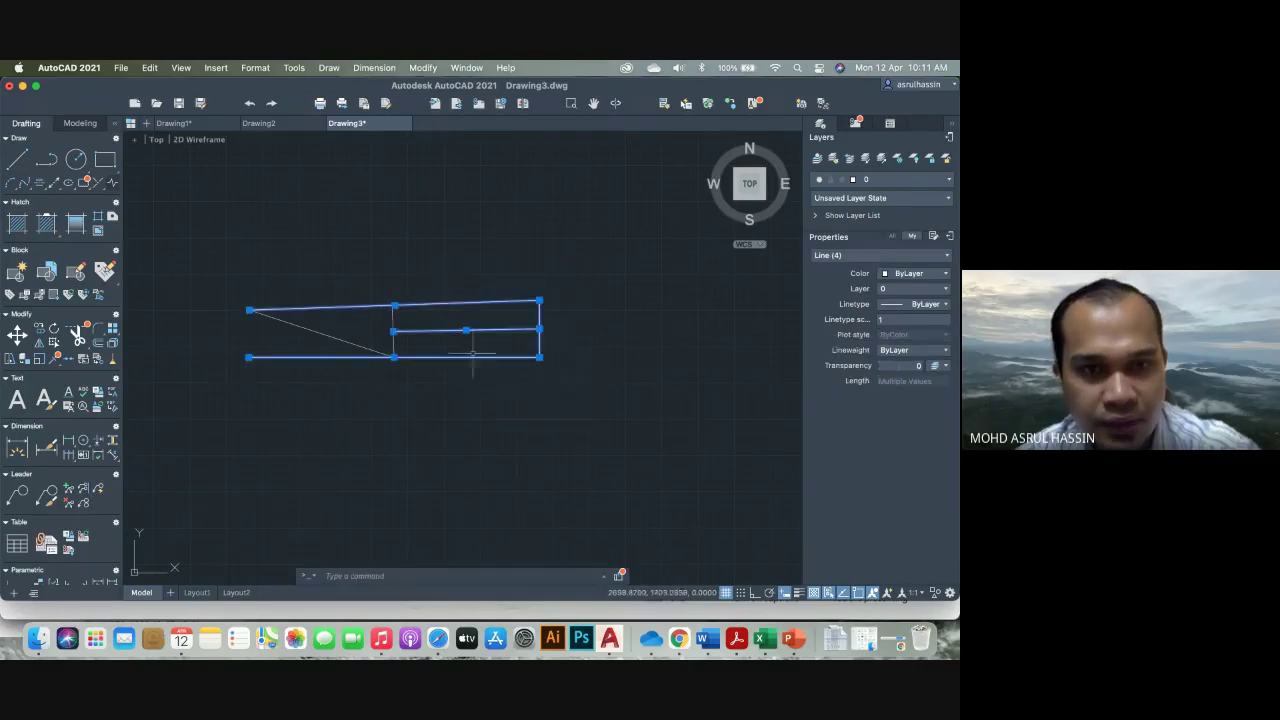
key("Escape")
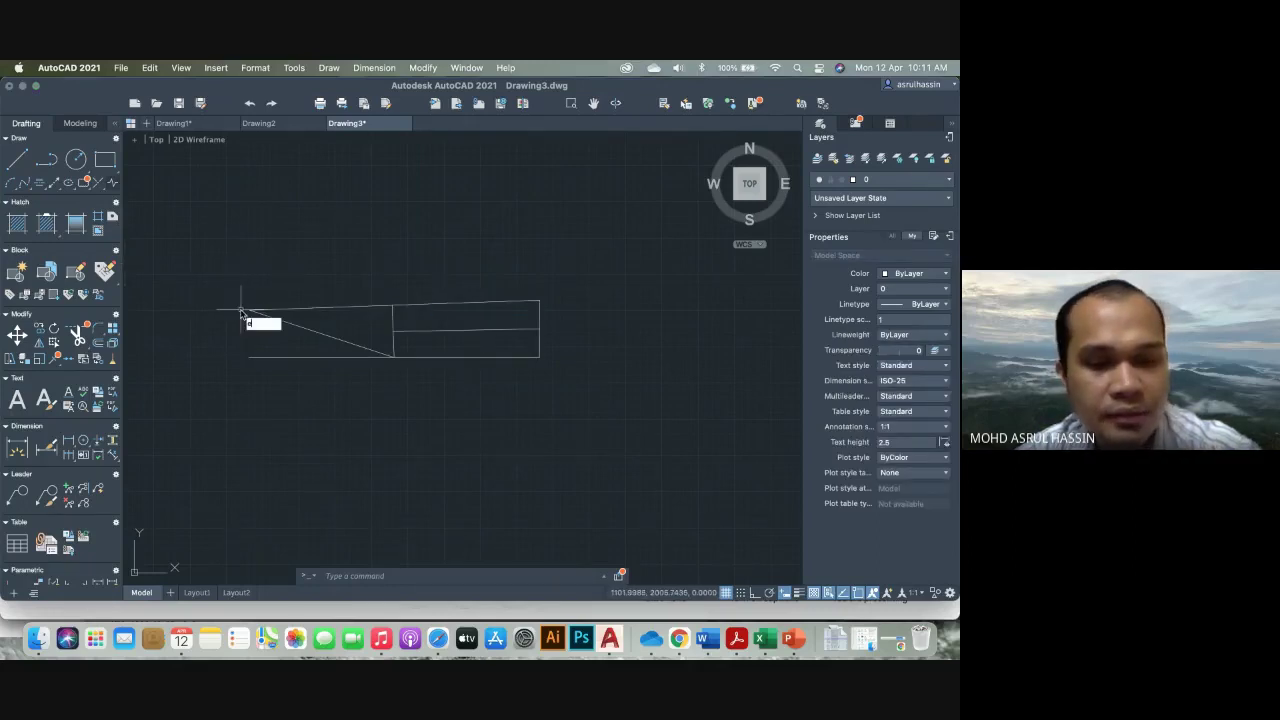
Erase the upper line and the diagonal line with the Erase command
type("e")
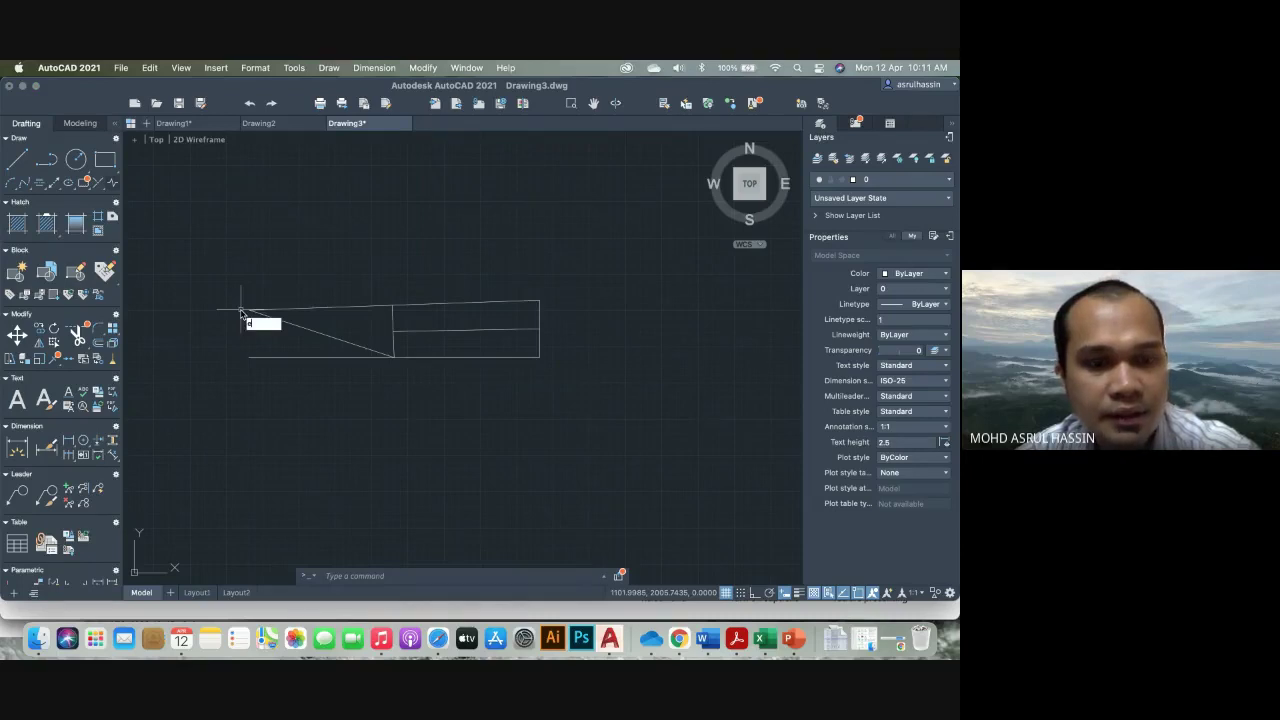
type("rase")
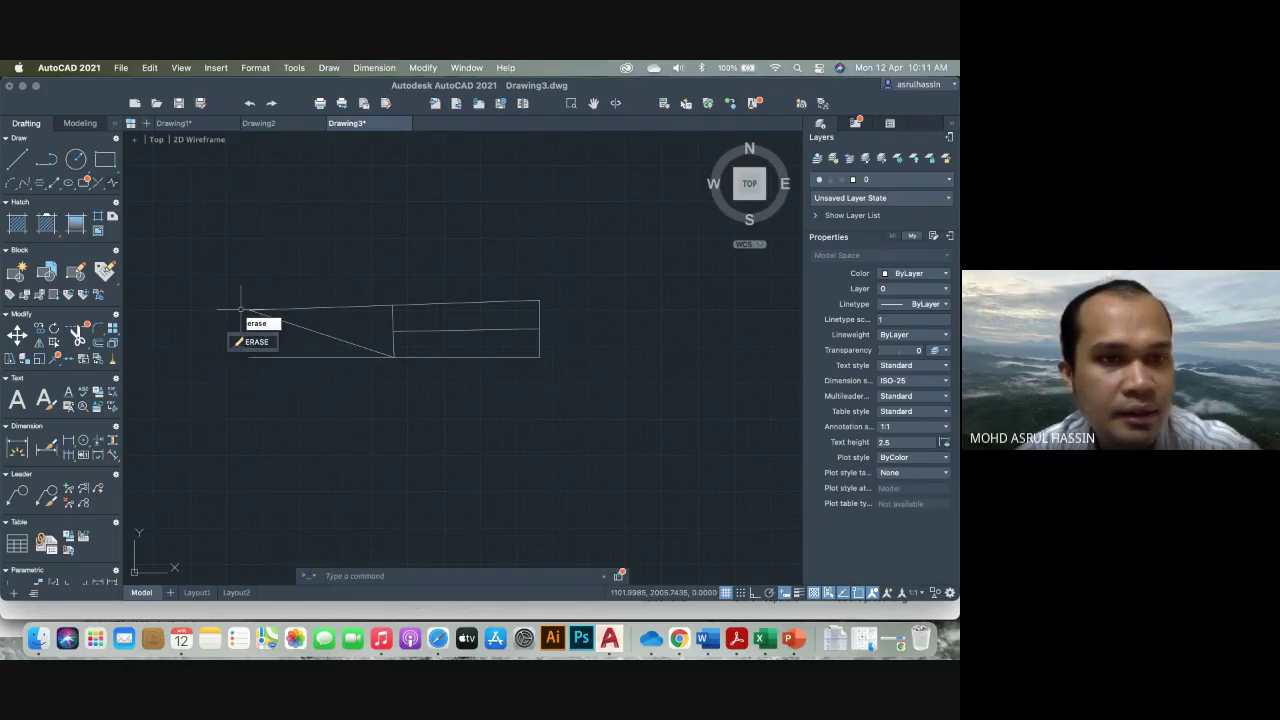
key("Return")
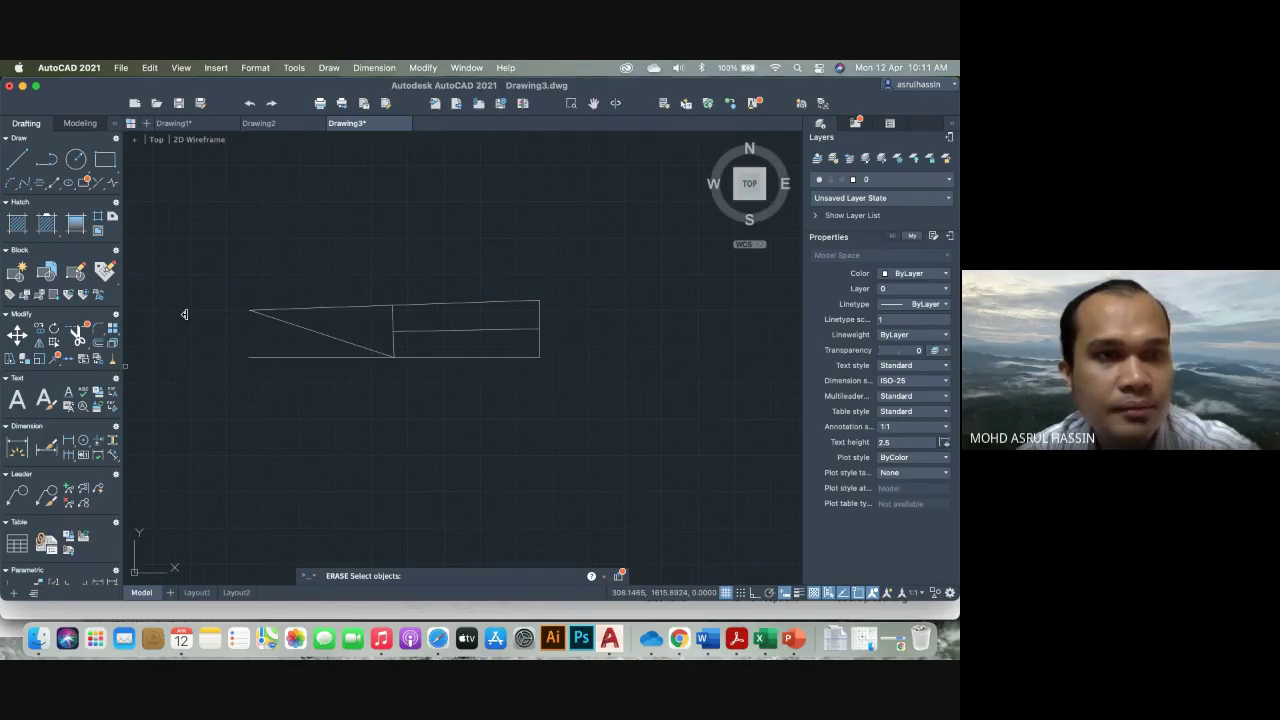
left_click(278, 307)
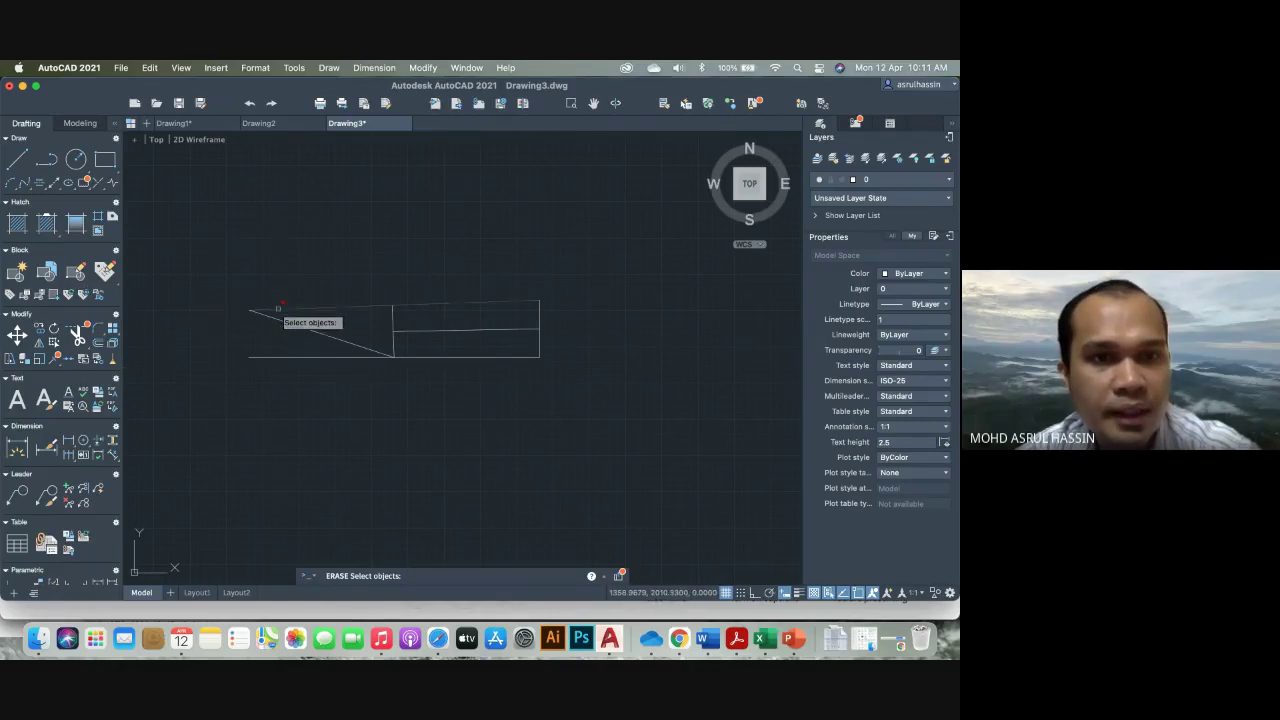
left_click(286, 321)
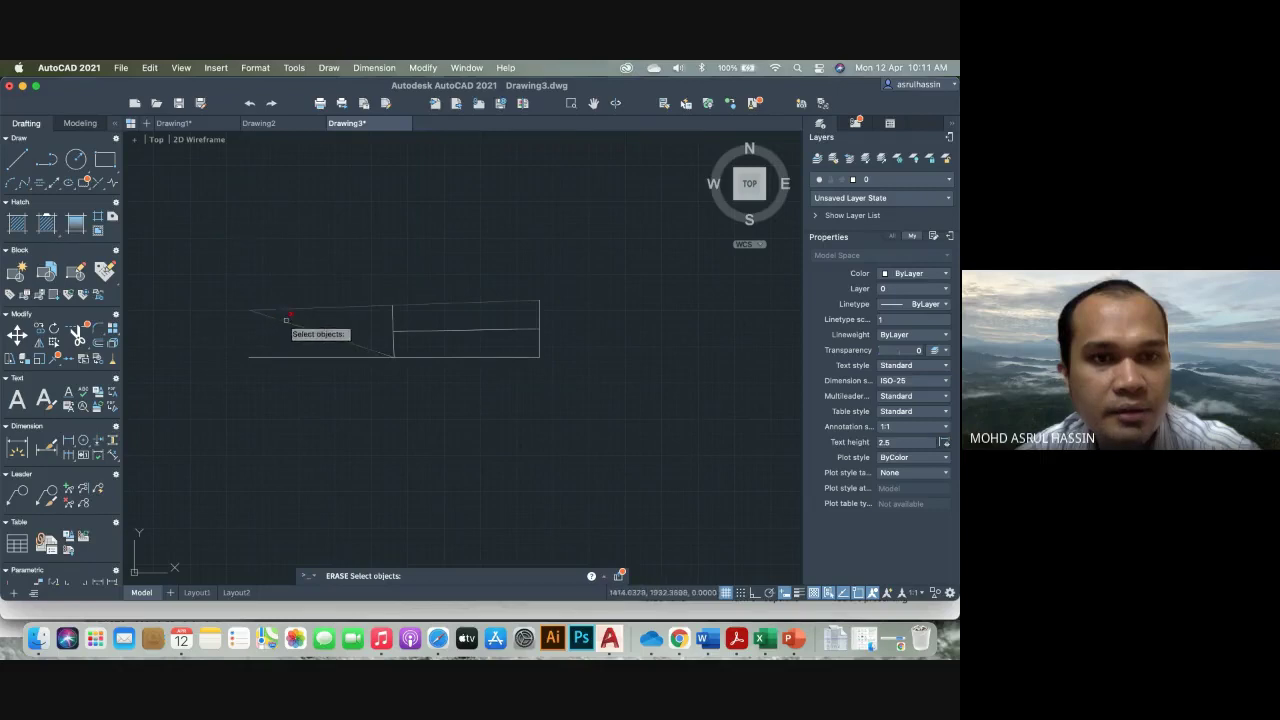
key("Return")
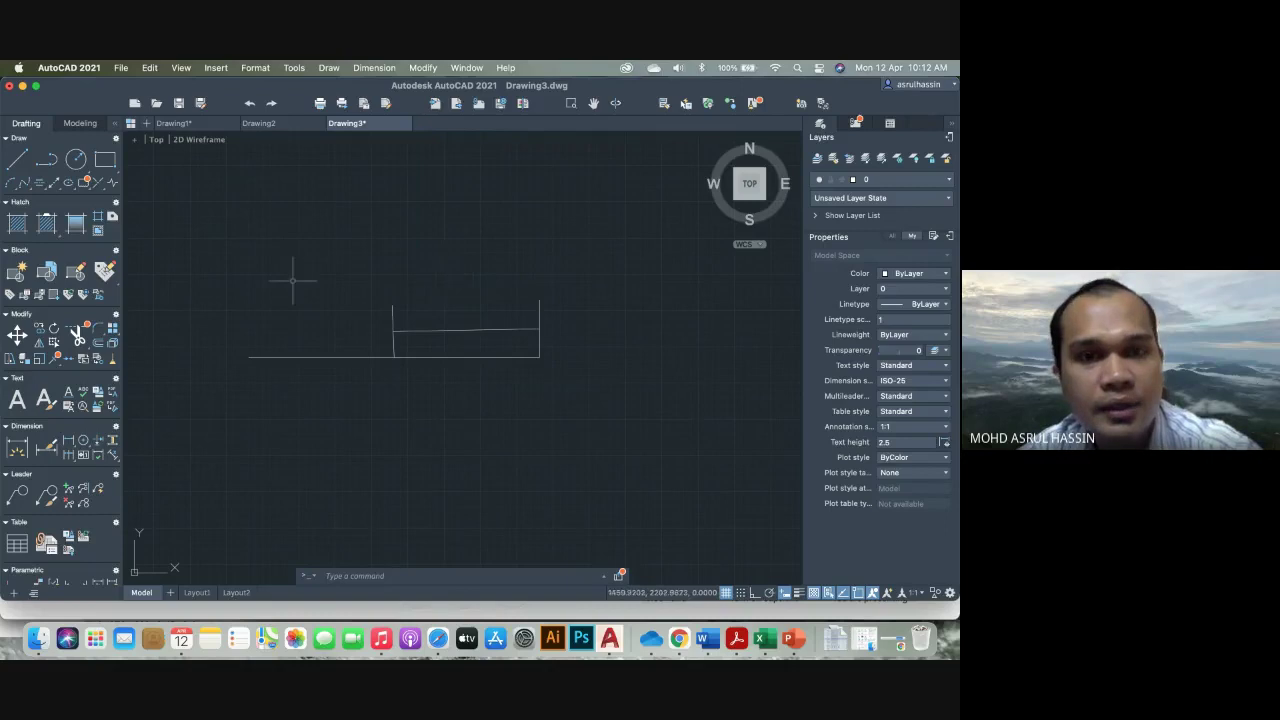
Erase all remaining lines of the figure, selecting them together with a window
type("er")
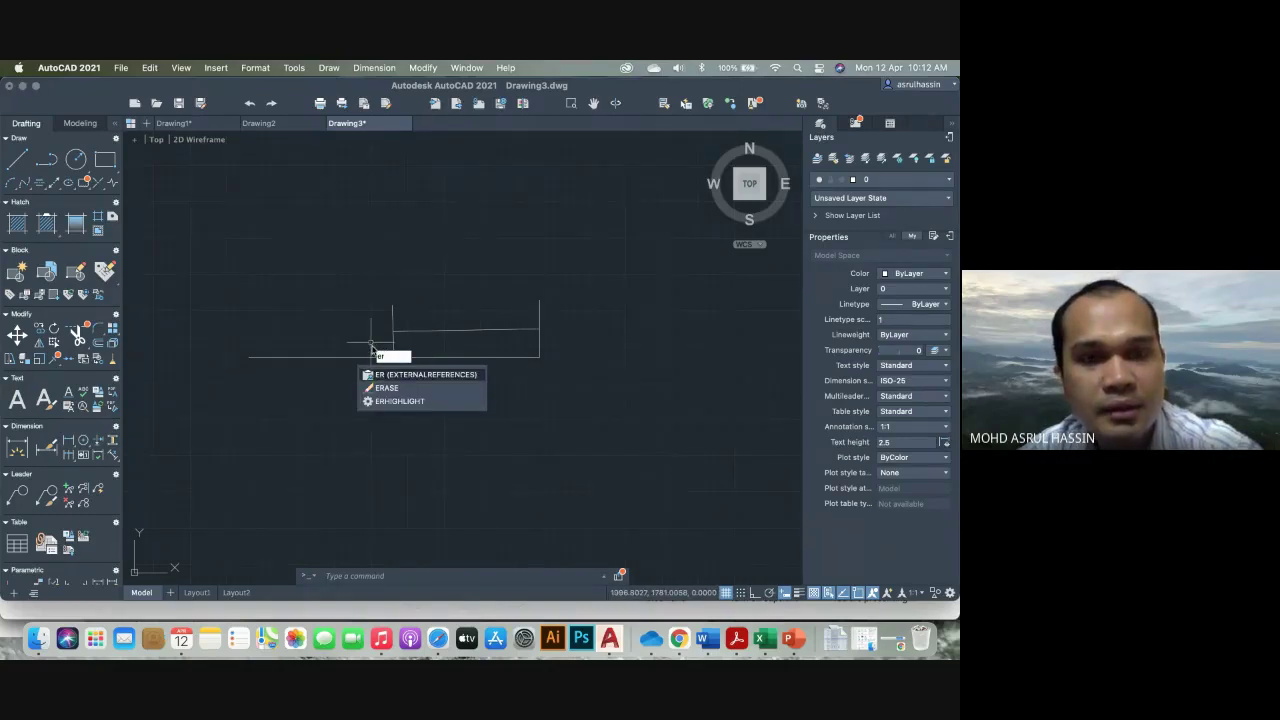
left_click(385, 389)
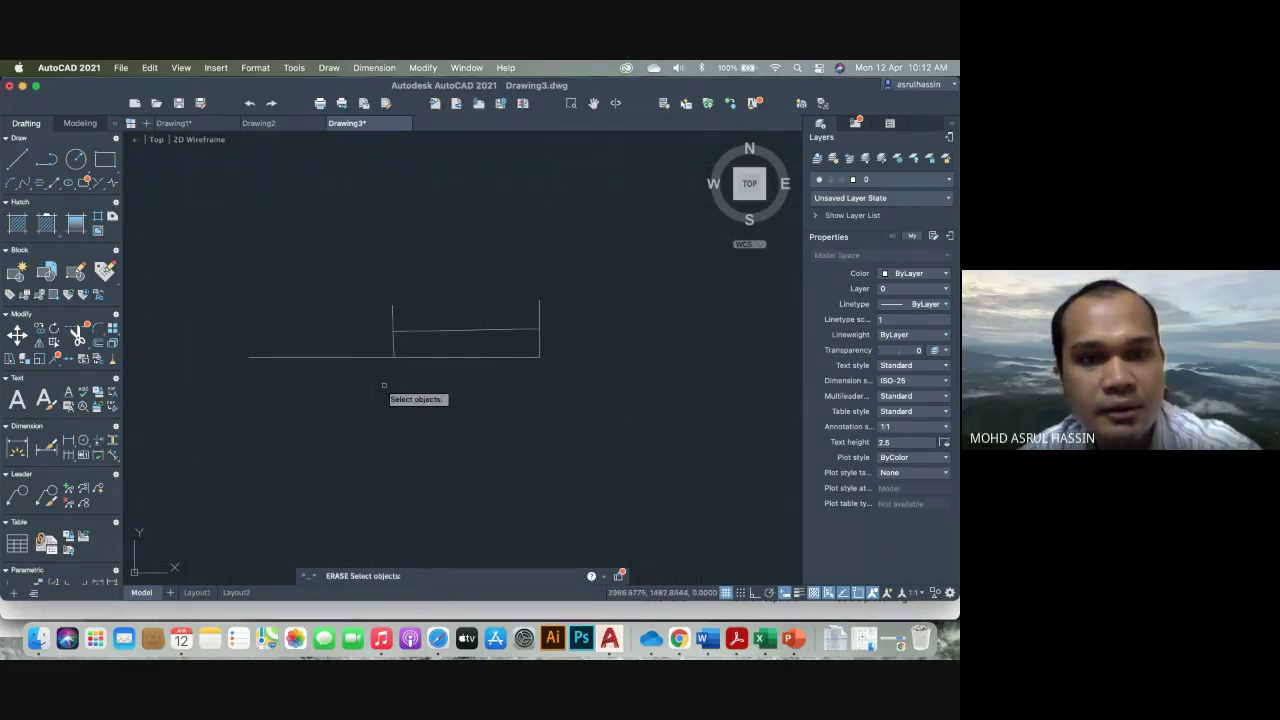
left_click(214, 262)
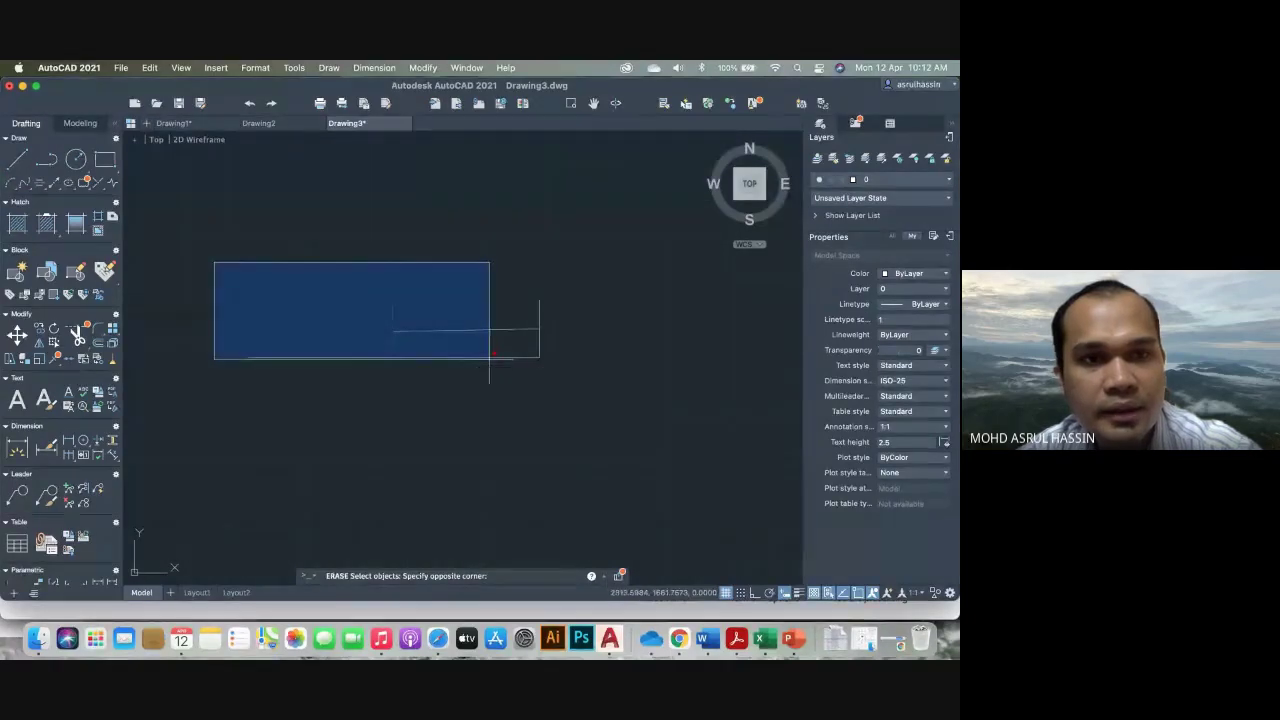
left_click(592, 383)
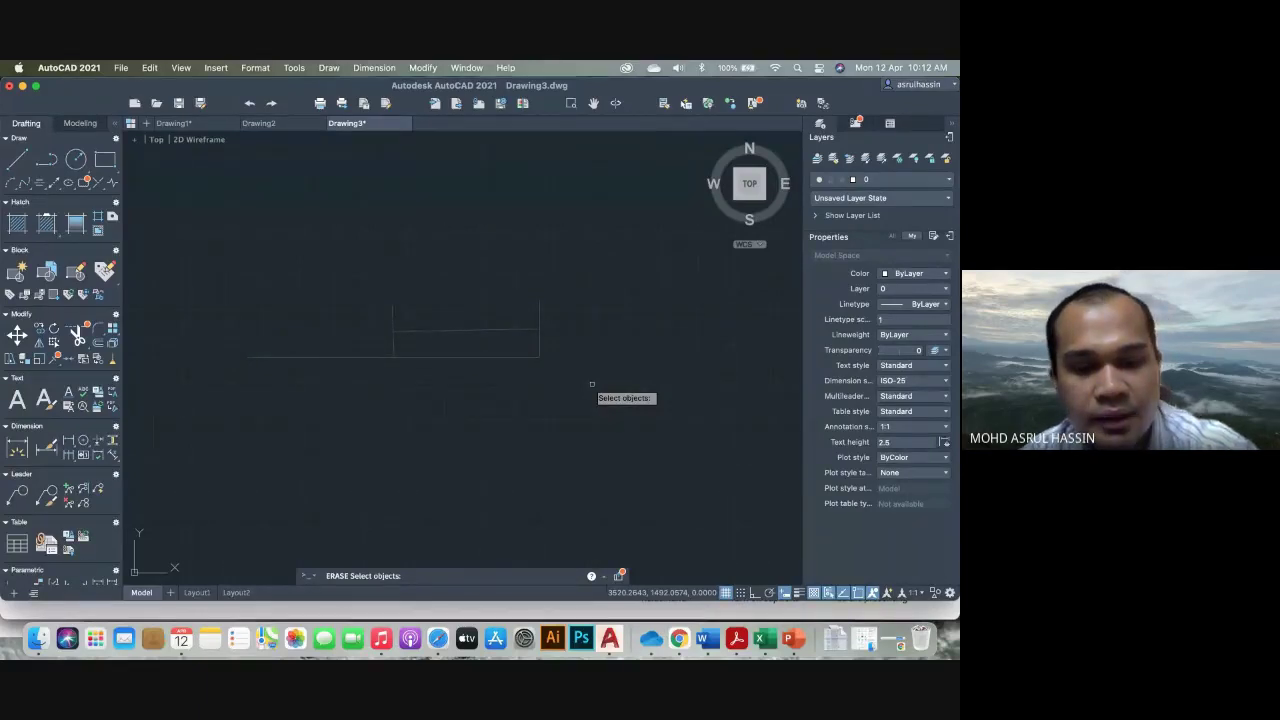
key("Return")
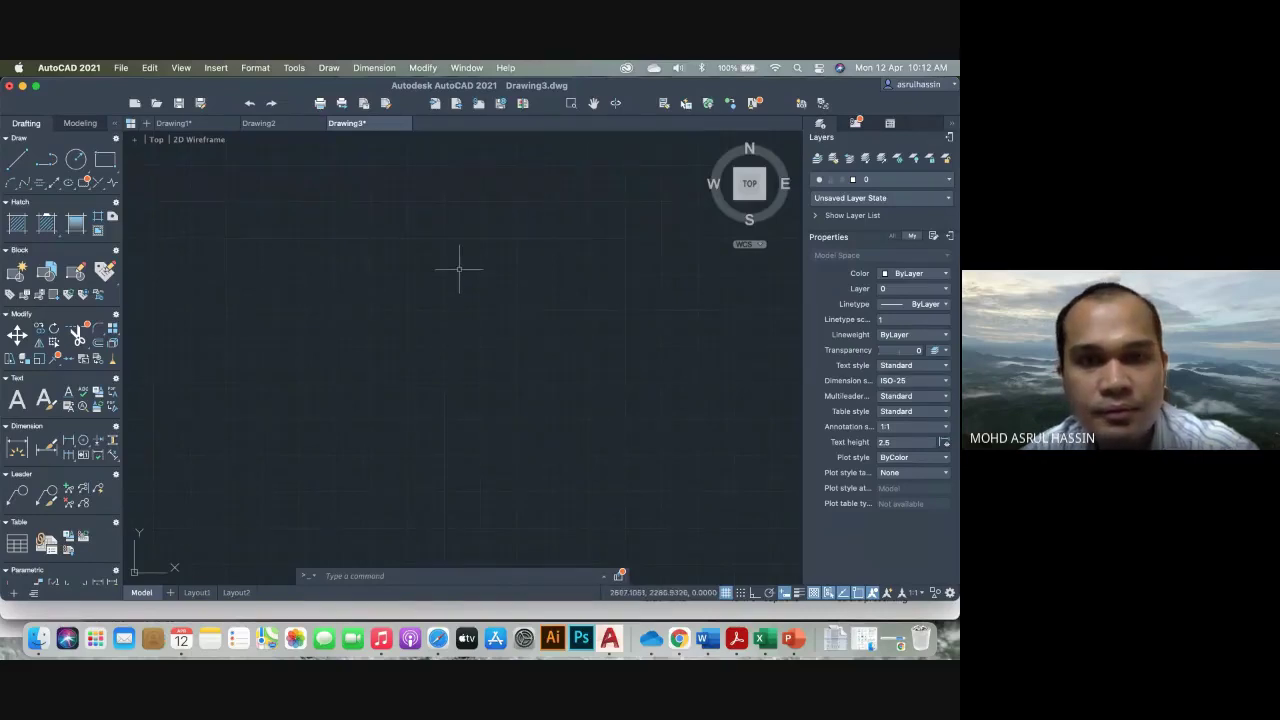
Switch to the PowerPoint slide show to read the coordinates for Drawing lines Example 1, and return to AutoCAD
scroll(393, 360, "up", 3)
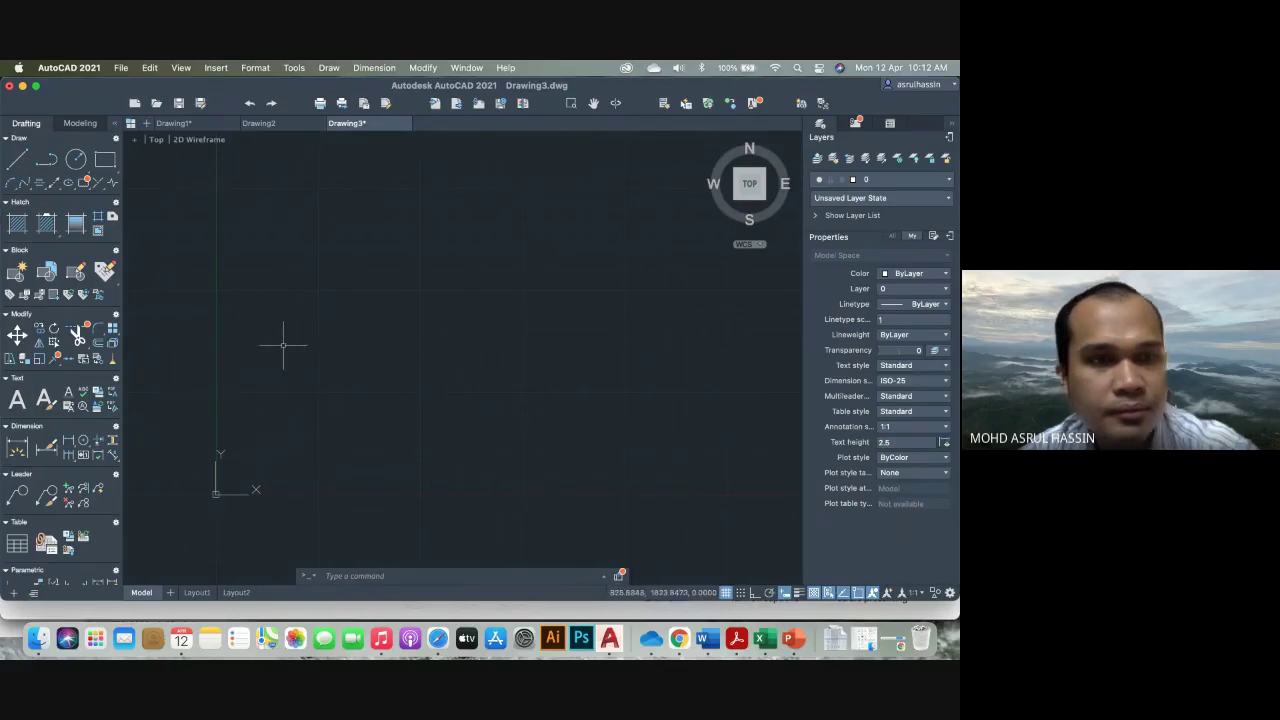
left_click(788, 639)
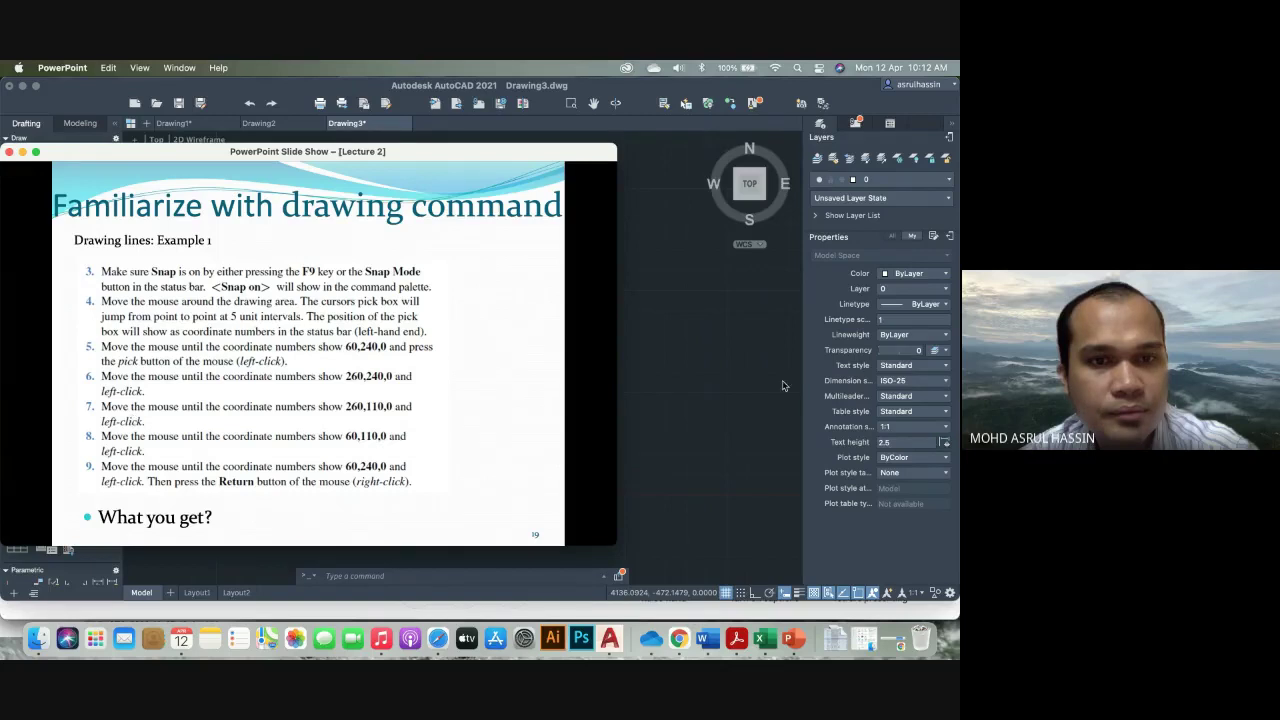
left_click(649, 399)
left_click(666, 398)
Zoom the empty drawing to its full extent with the All option of the Zoom command
left_click(337, 471)
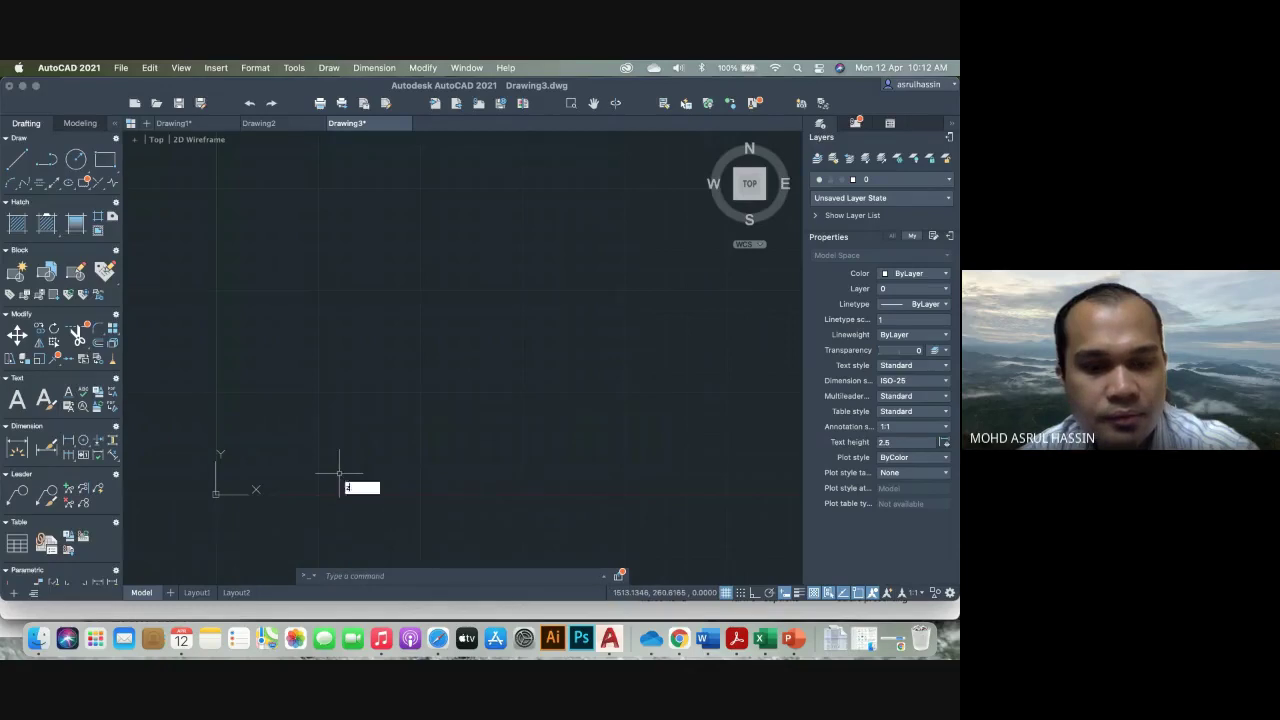
key("Return")
type("a")
key("Return")
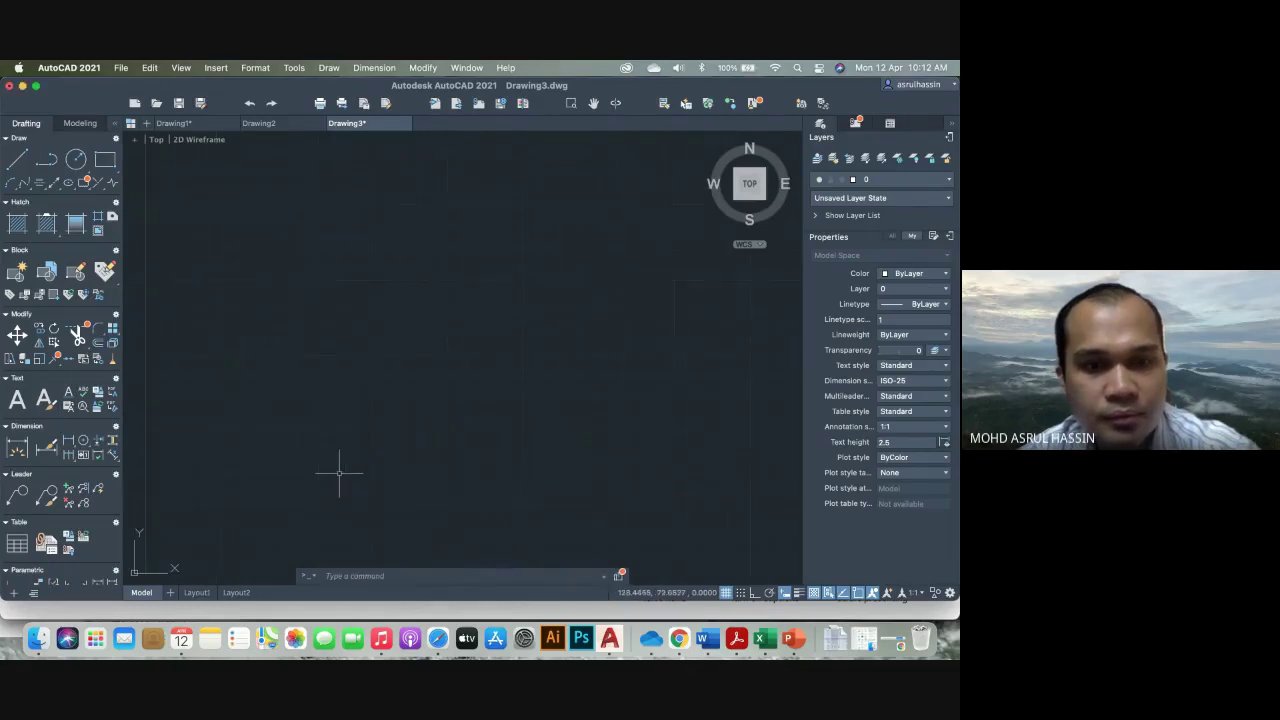
Refit the view to the whole drawing area using Zoom with the All option
type("z")
key("Return")
type("a")
key("Return")
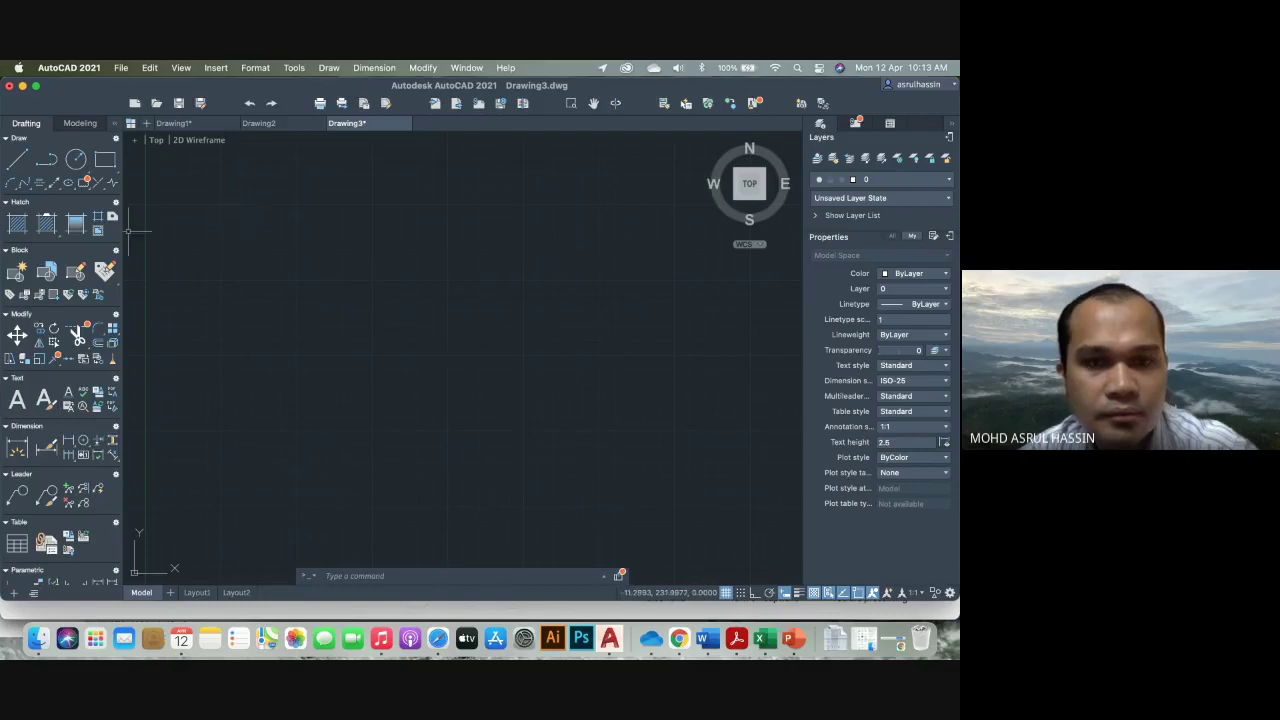
Try to draw the first line of Example 1 from about 60,240, checking the coordinates on the PowerPoint slide
type("l")
key("Return")
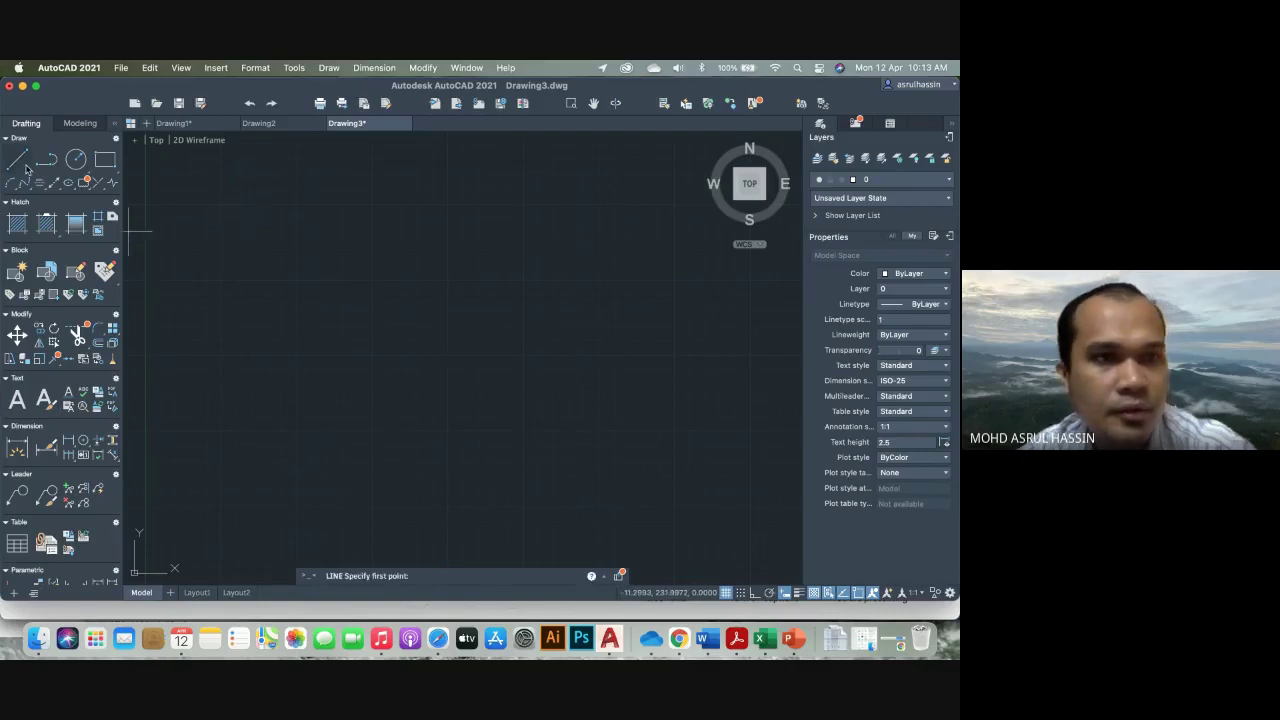
left_click(235, 215)
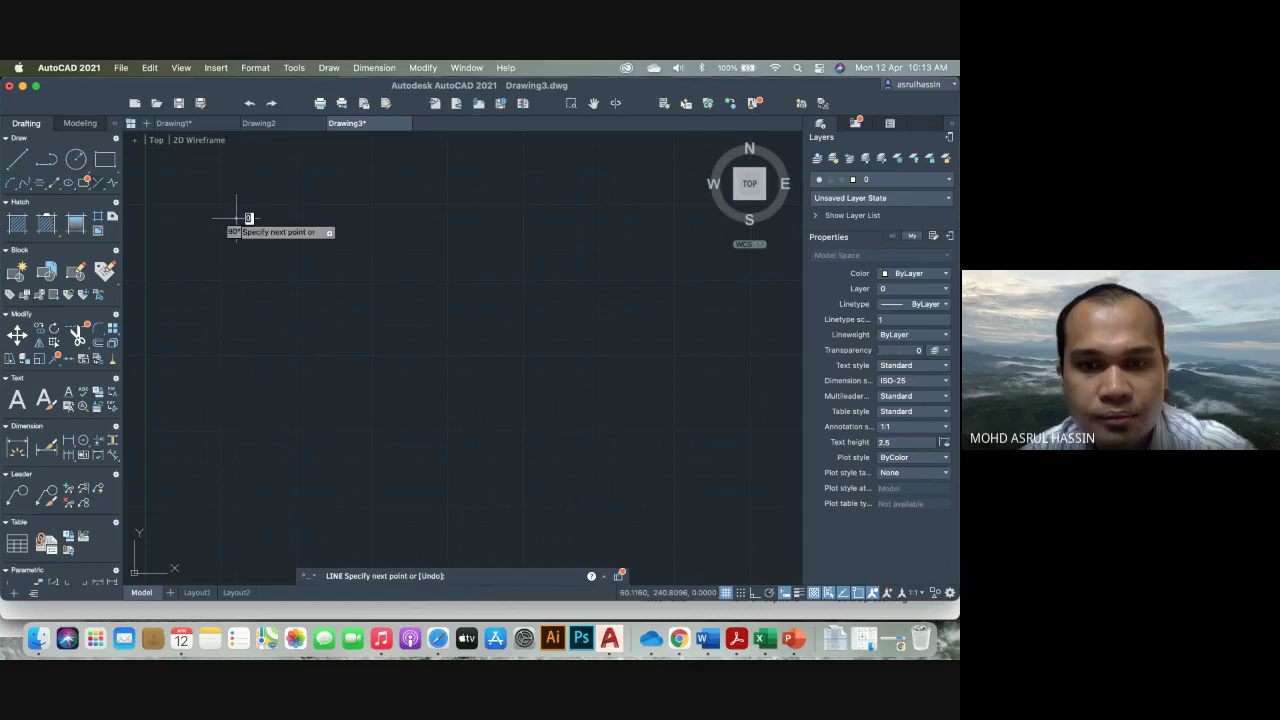
left_click(794, 640)
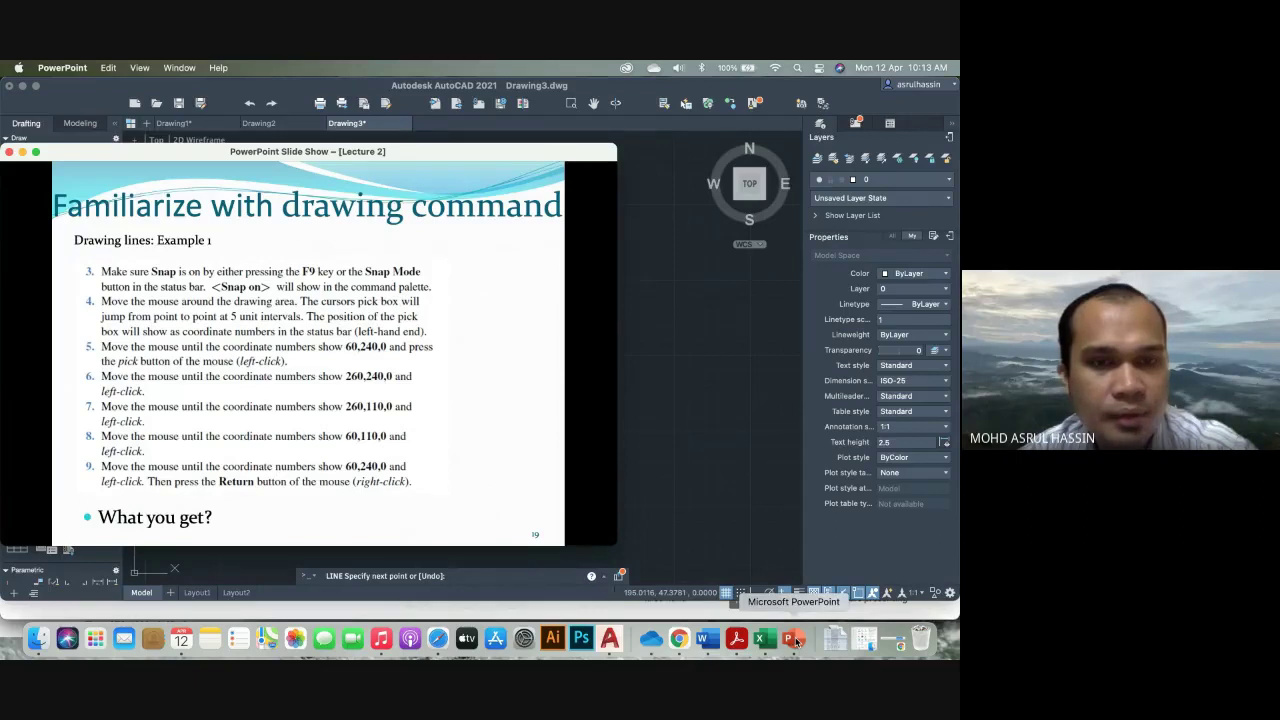
left_click(651, 370)
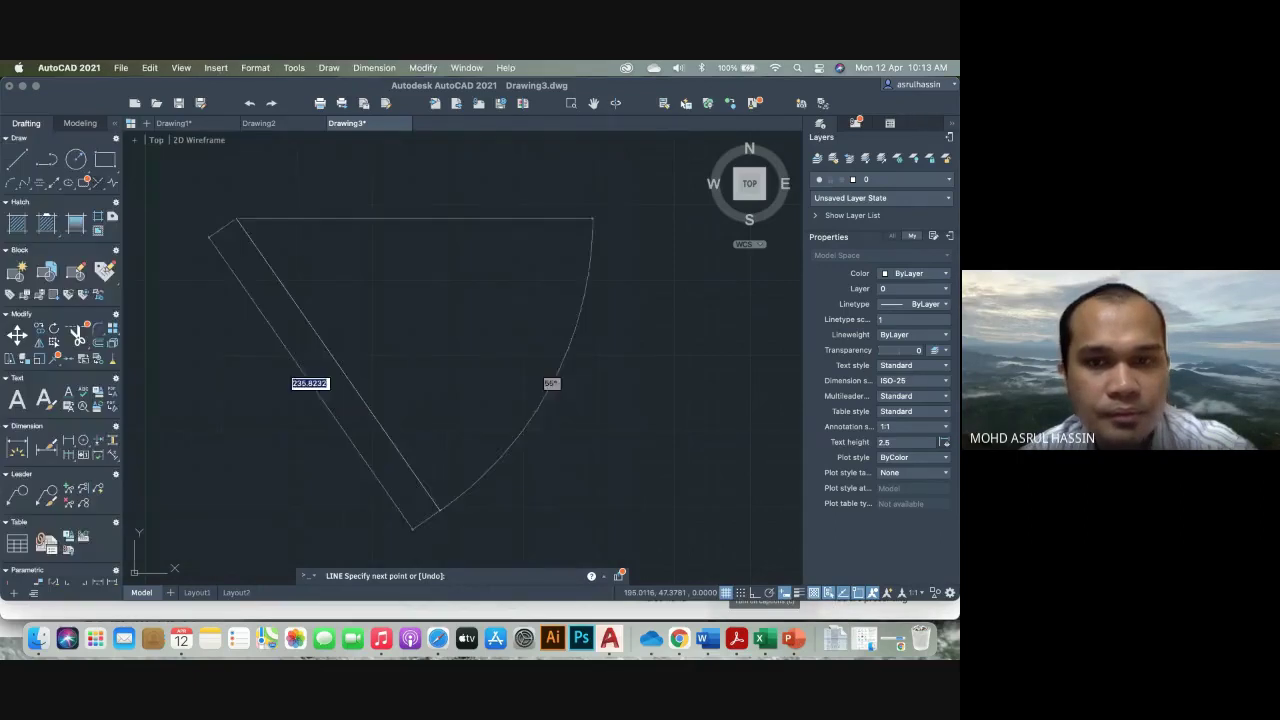
key("Escape")
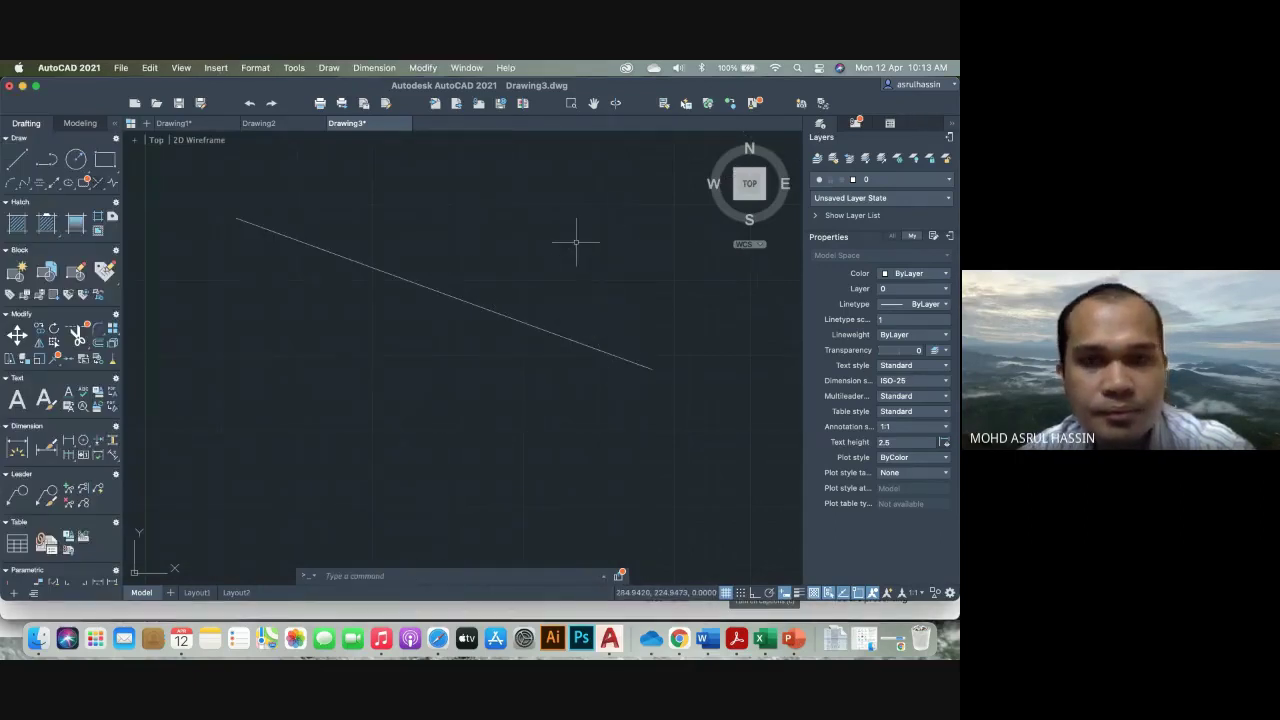
type("l")
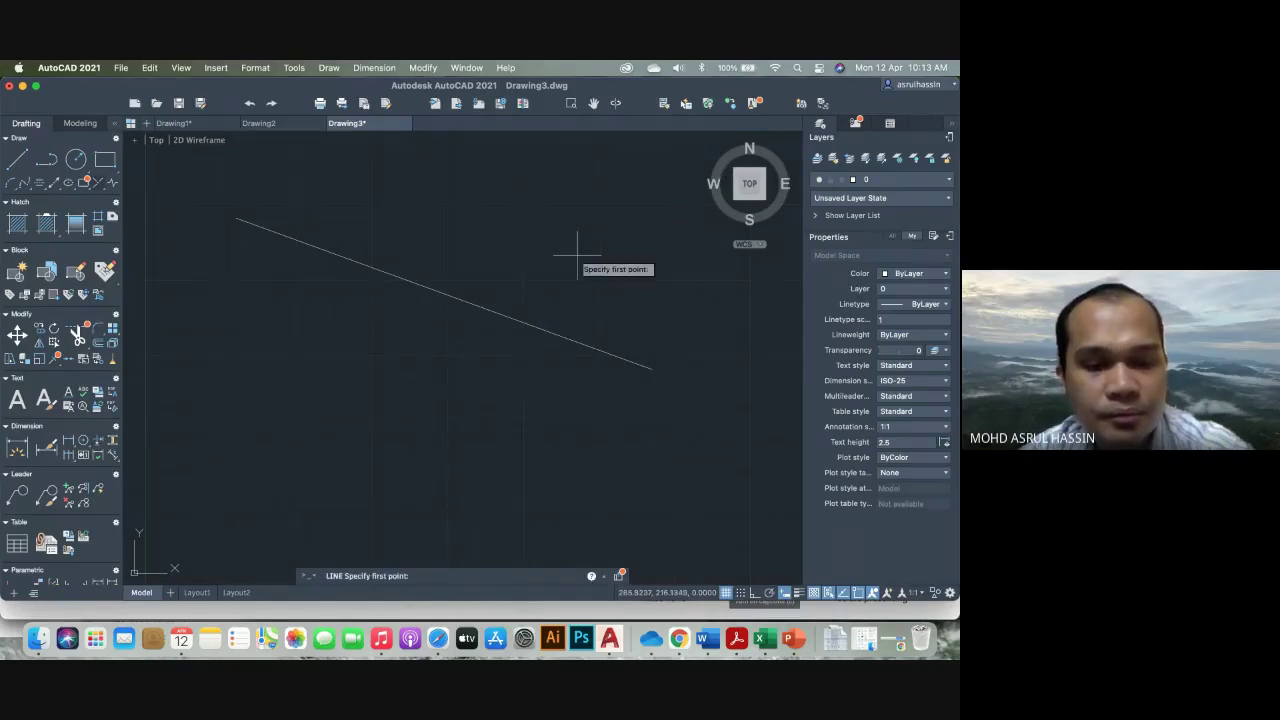
key("Return")
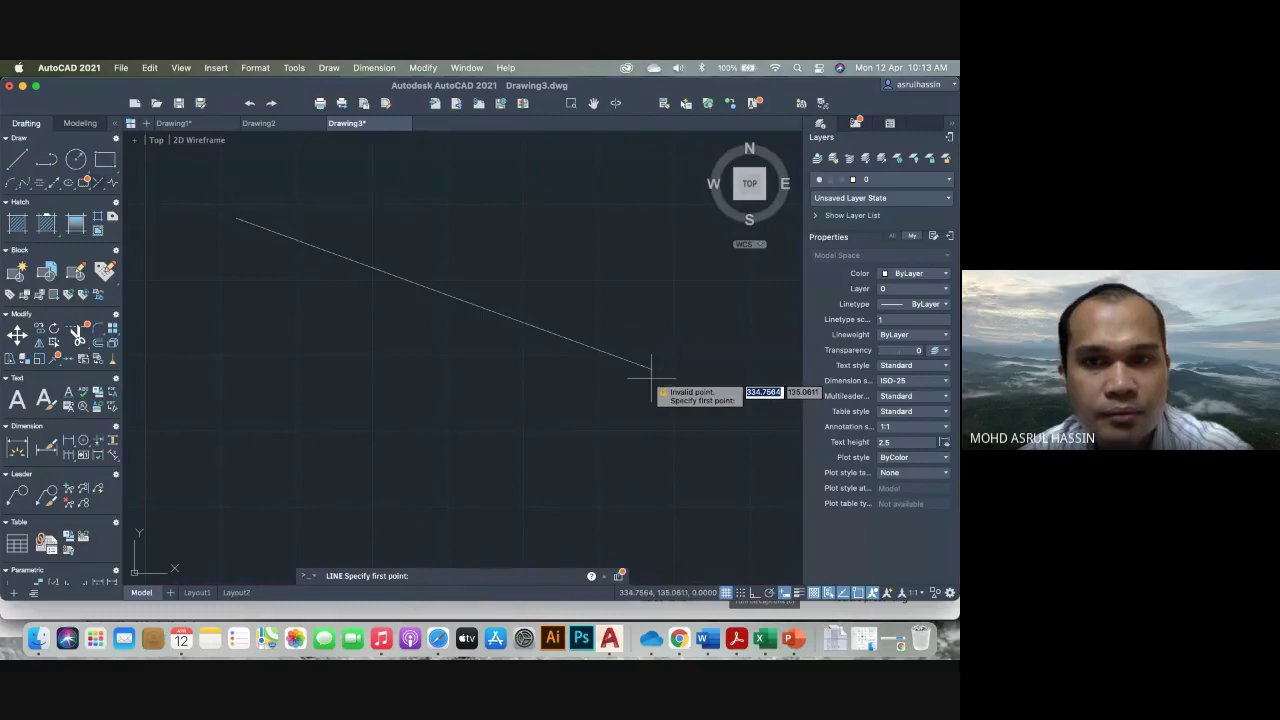
key("Escape")
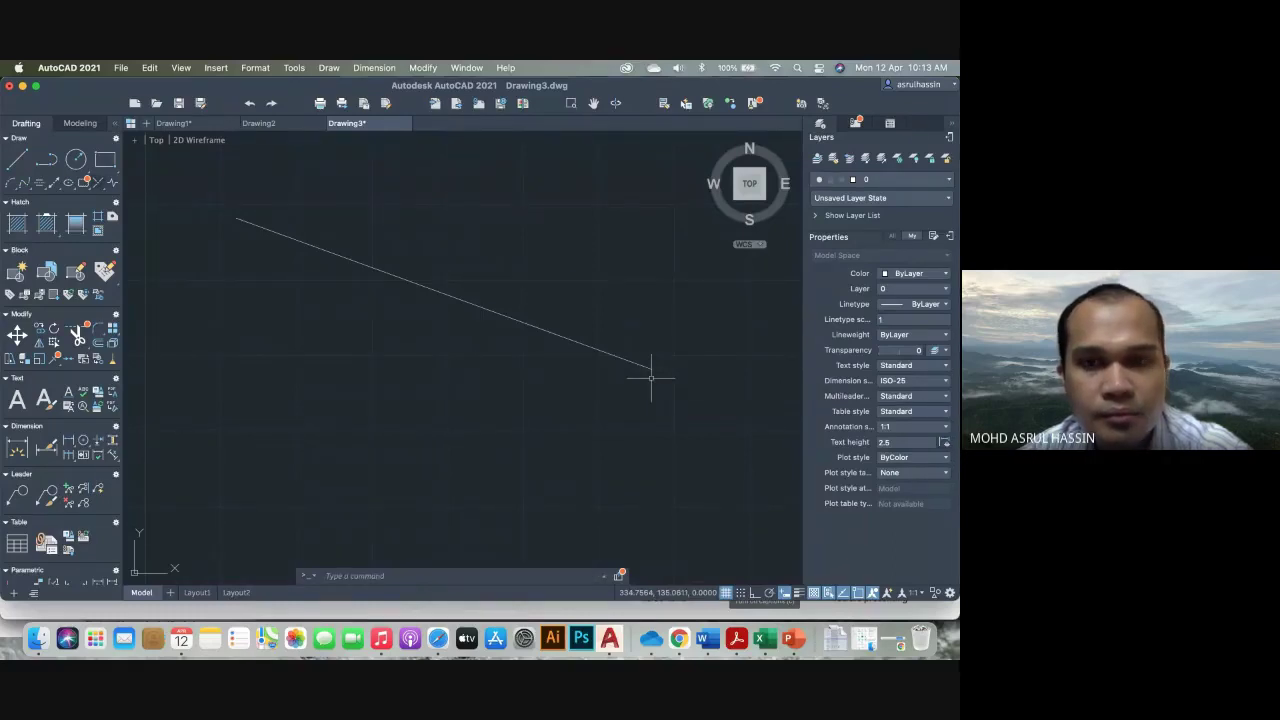
Erase the stray diagonal line with the Erase command
type("e")
key("Return")
left_click(430, 290)
key("Return")
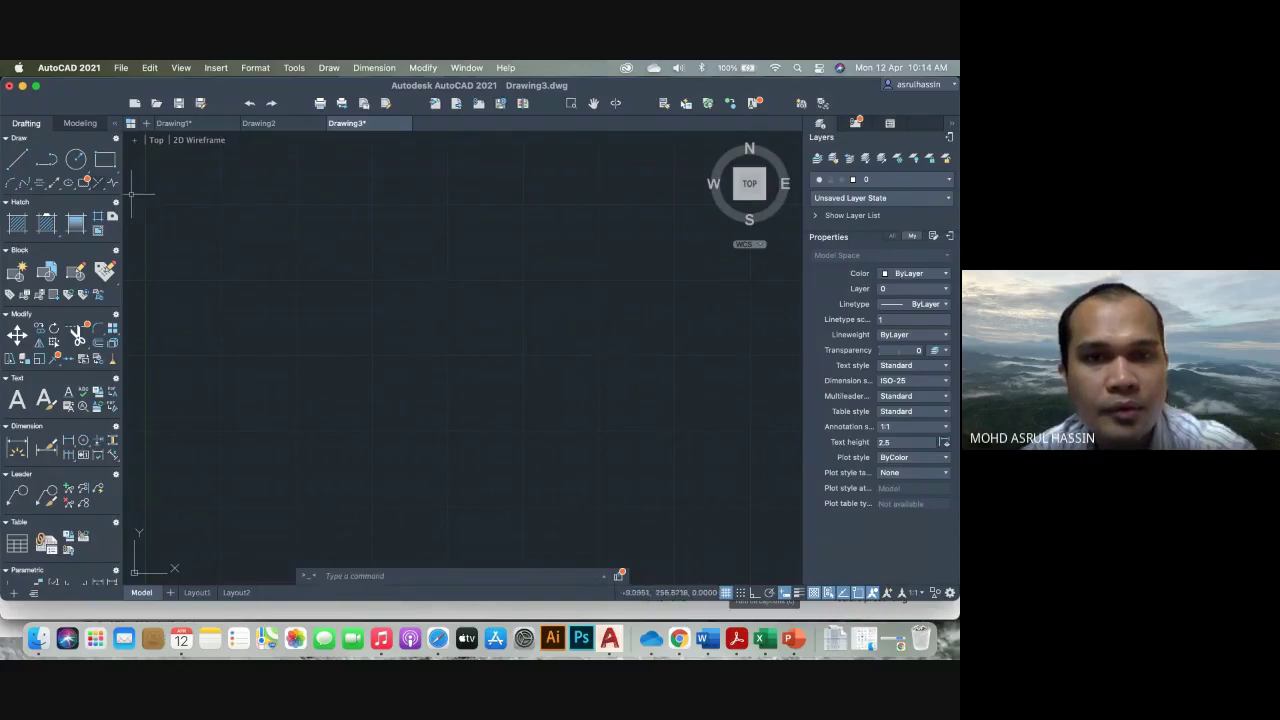
Draw the rectangle's upper side with the Line command from about 60,240 to about 260,240, following the coordinates on the Example 1 slide
left_click(17, 160)
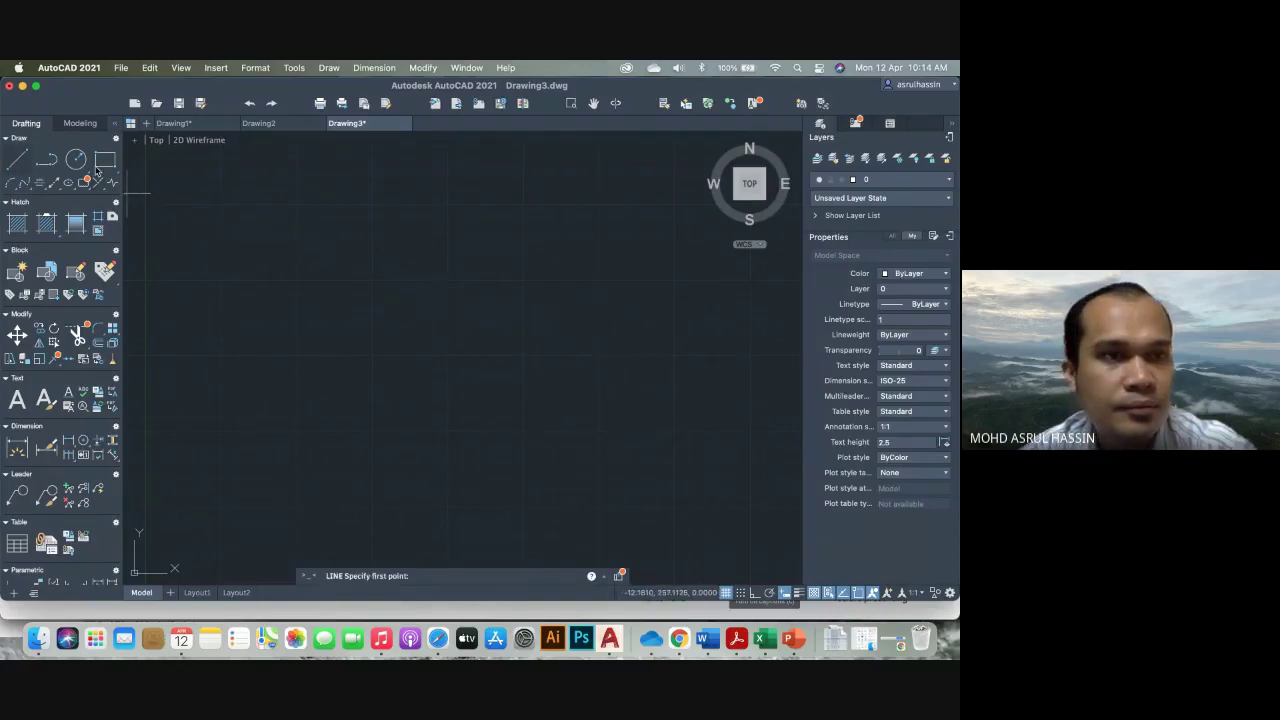
left_click(237, 218)
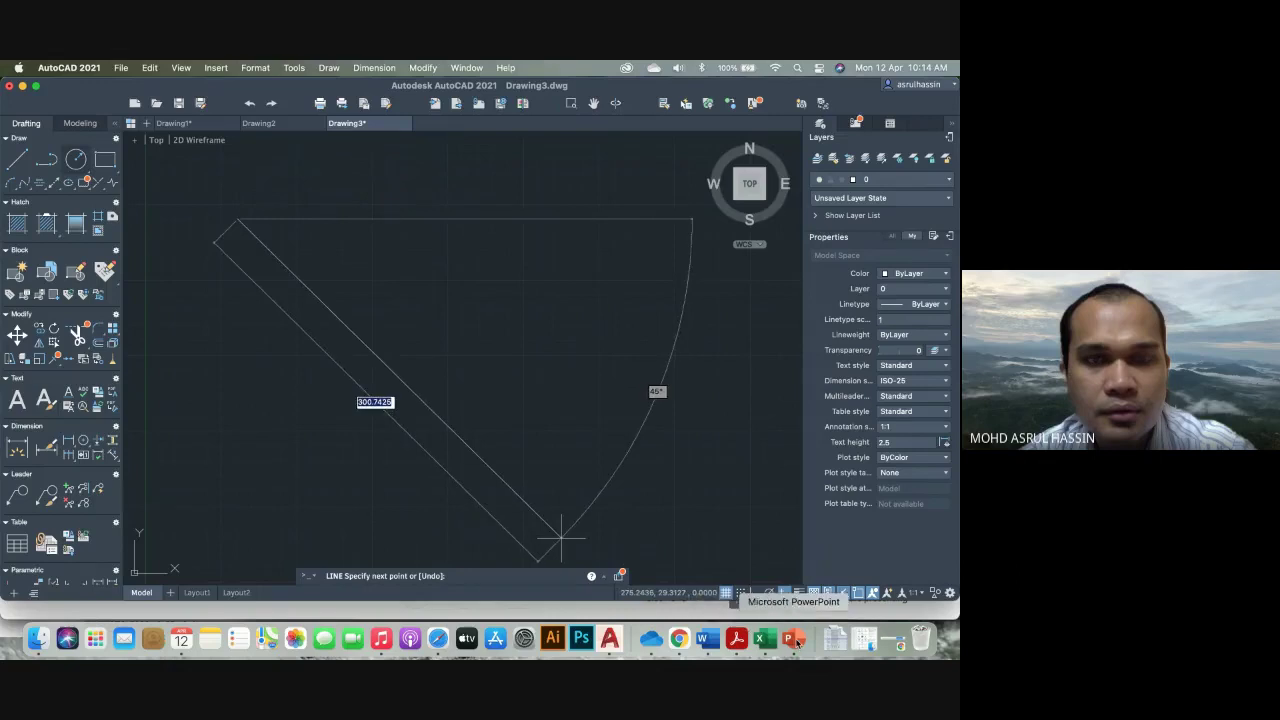
left_click(794, 640)
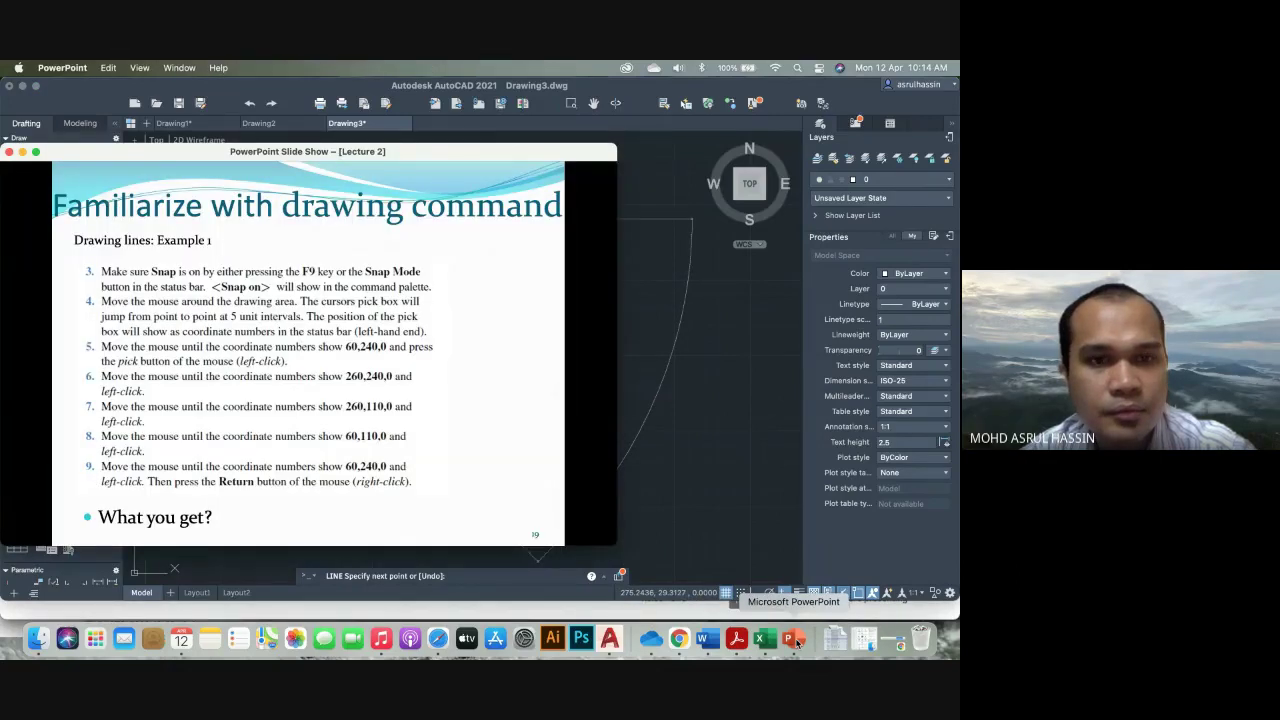
left_click(822, 618)
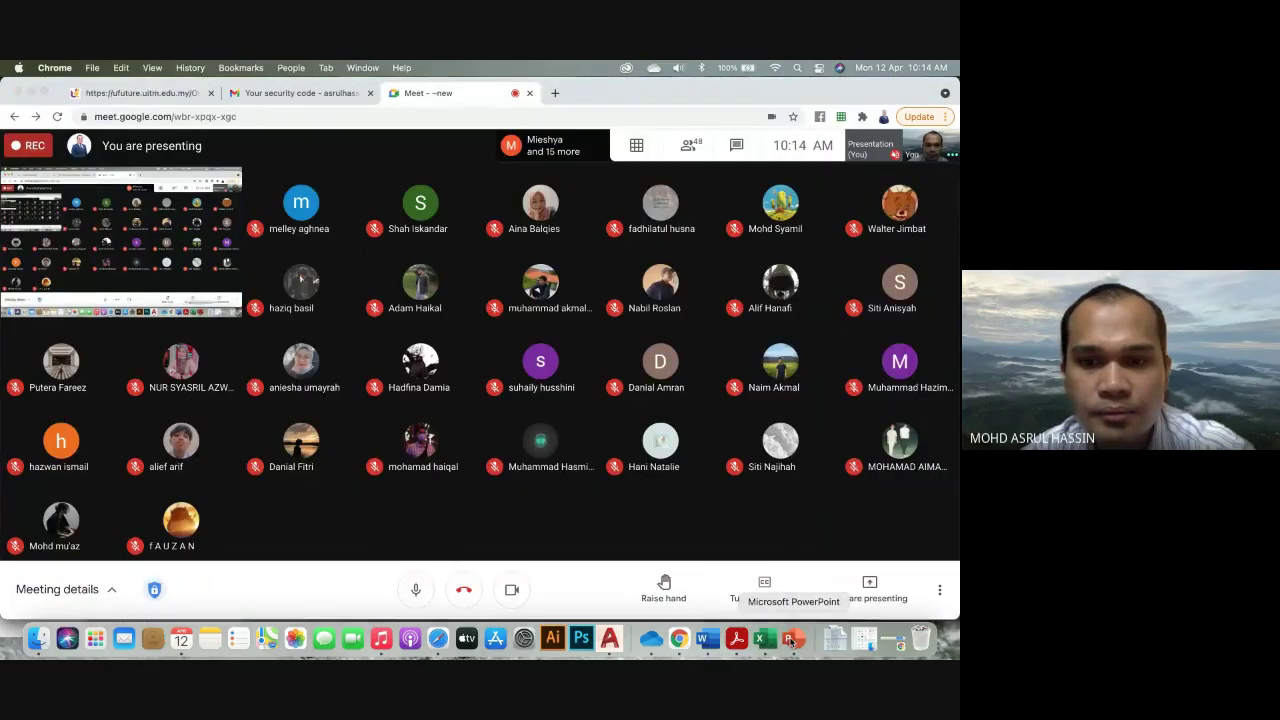
left_click(790, 640)
left_click(609, 638)
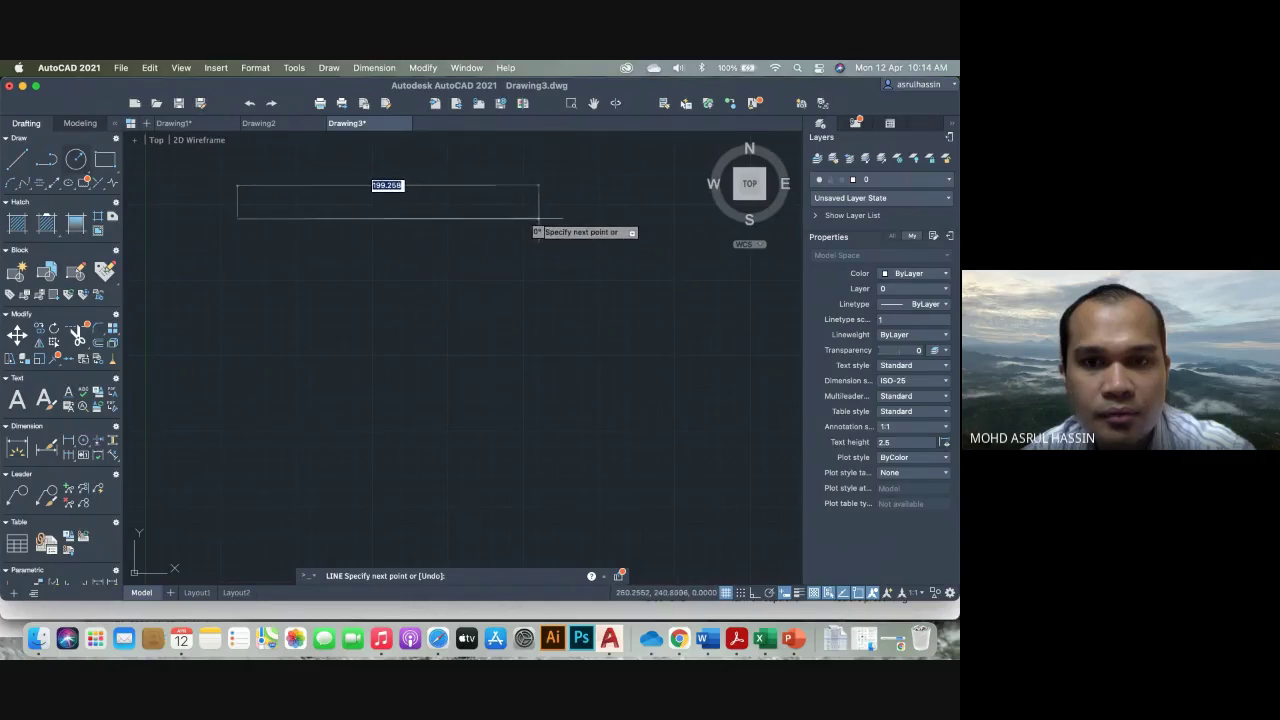
left_click(539, 218)
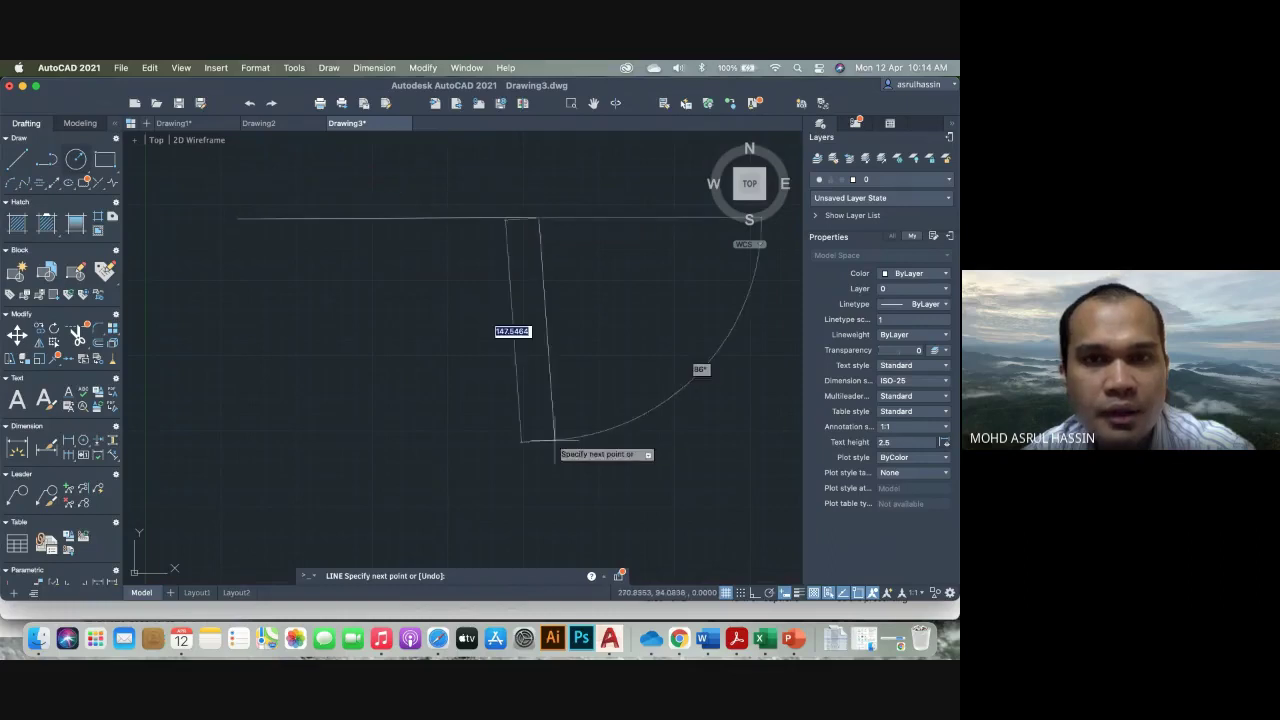
Check the Example 1 slide in PowerPoint and continue the line vertically down to about 260,110 in AutoCAD
left_click(792, 638)
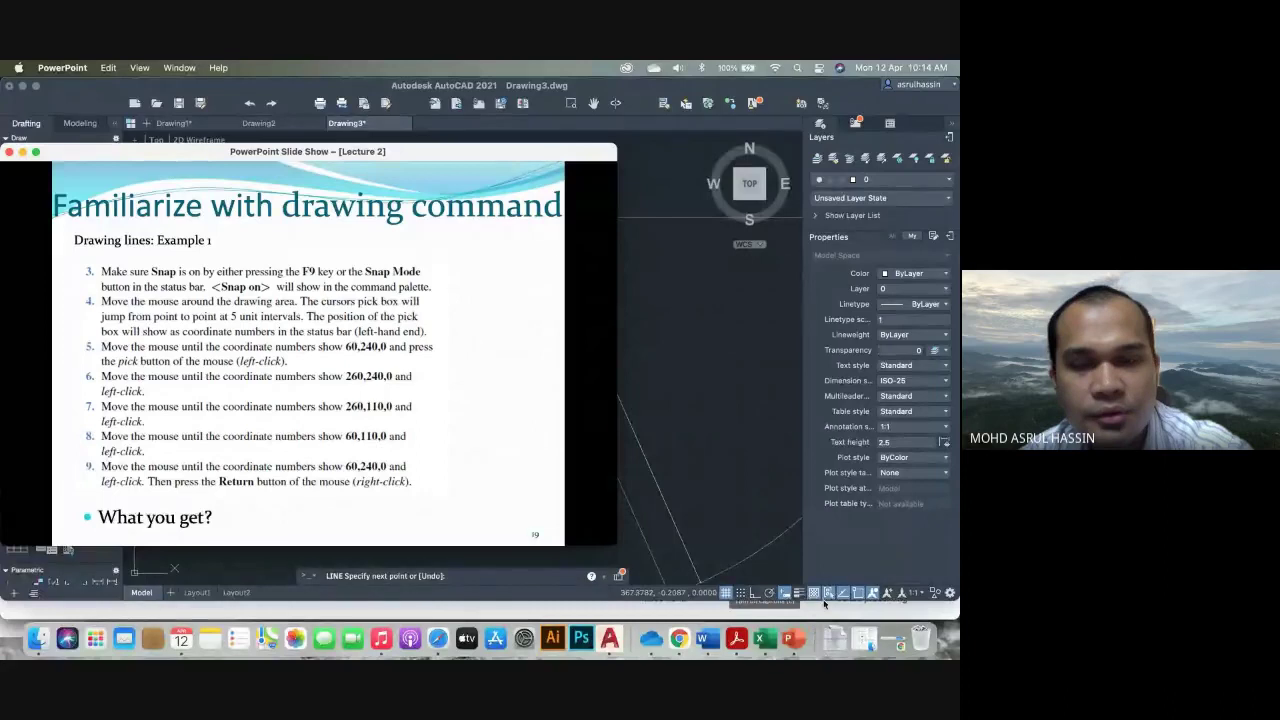
left_click(923, 594)
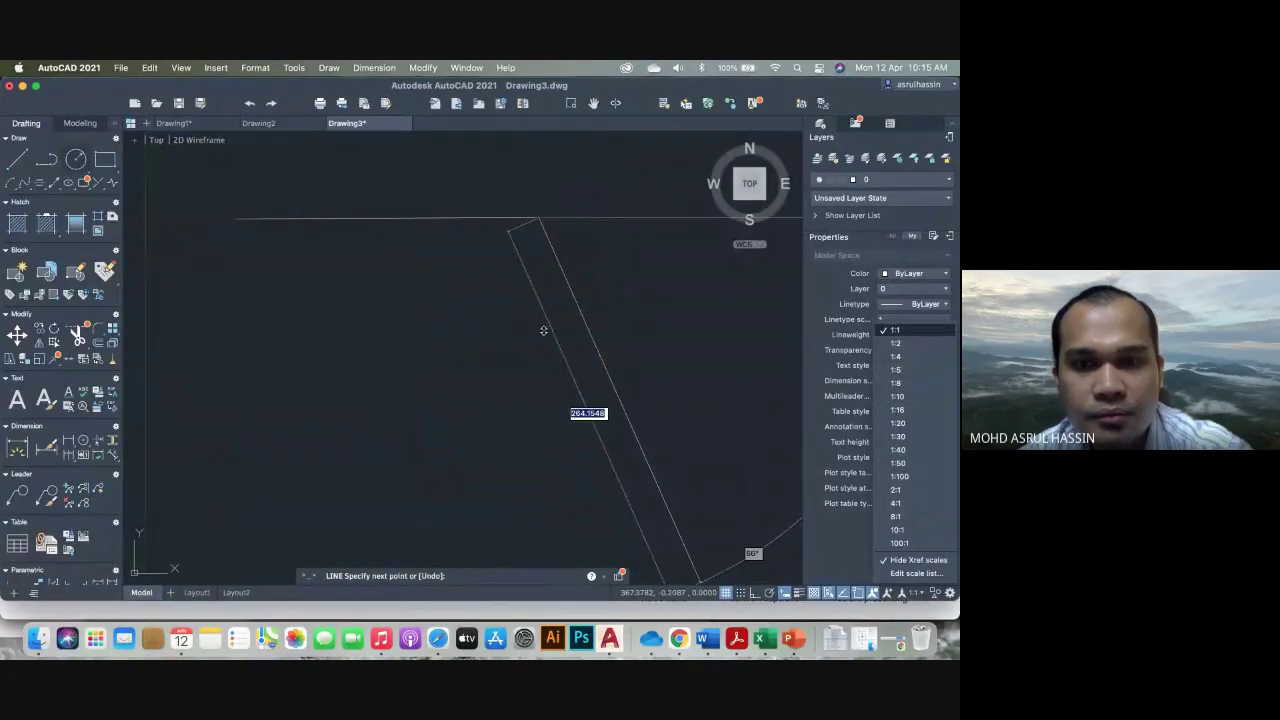
left_click(540, 234)
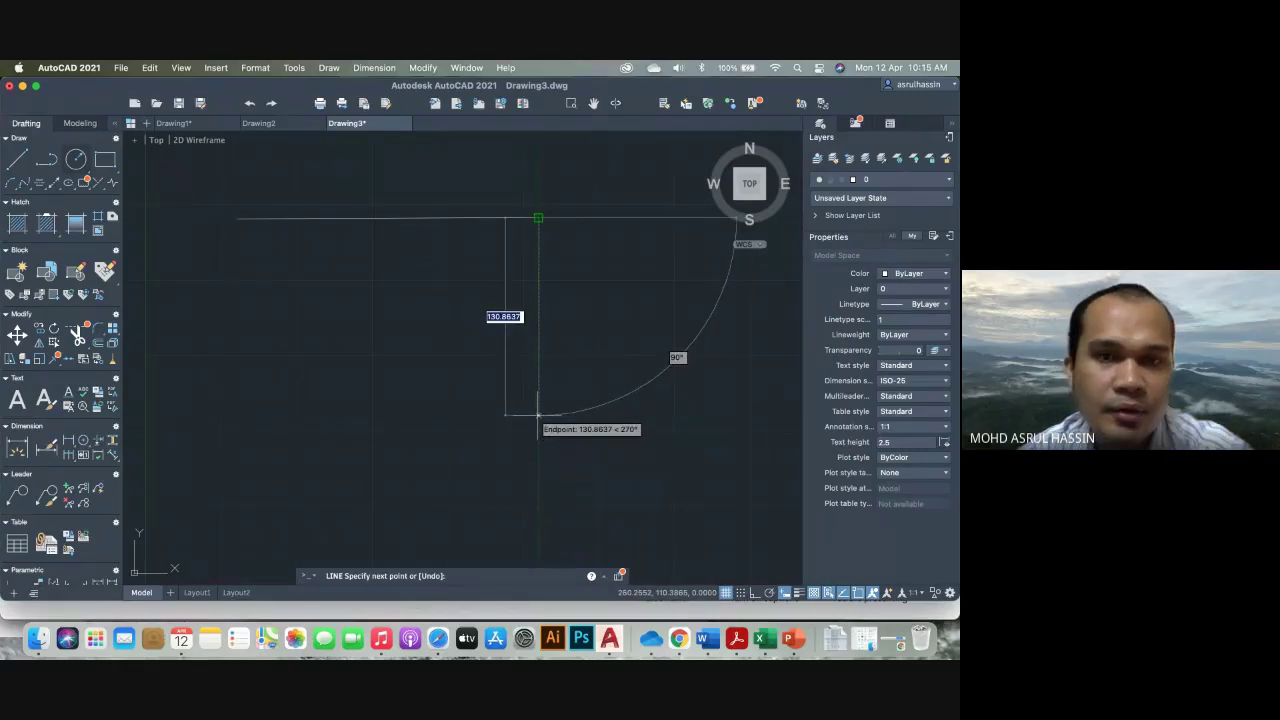
left_click(538, 414)
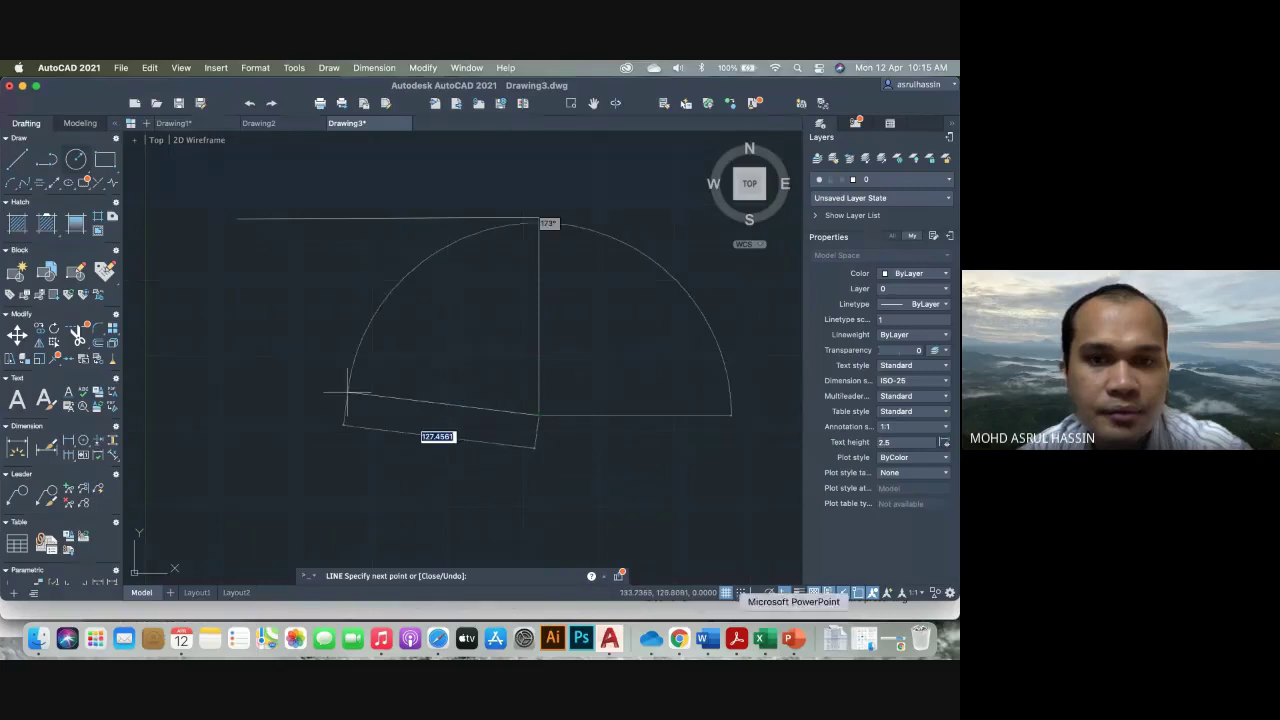
Following the slide, draw the rectangle's lower side to about 60,110, close the outline at its starting corner and end the Line command
left_click(790, 640)
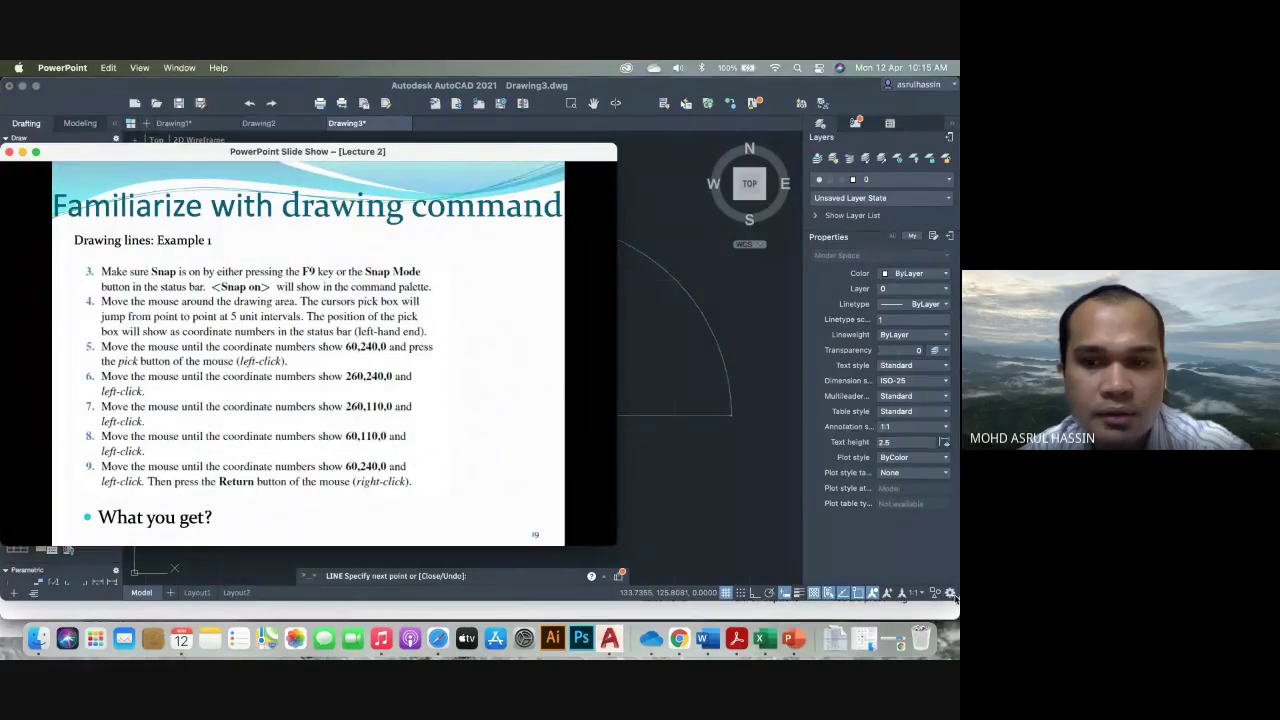
left_click(956, 597)
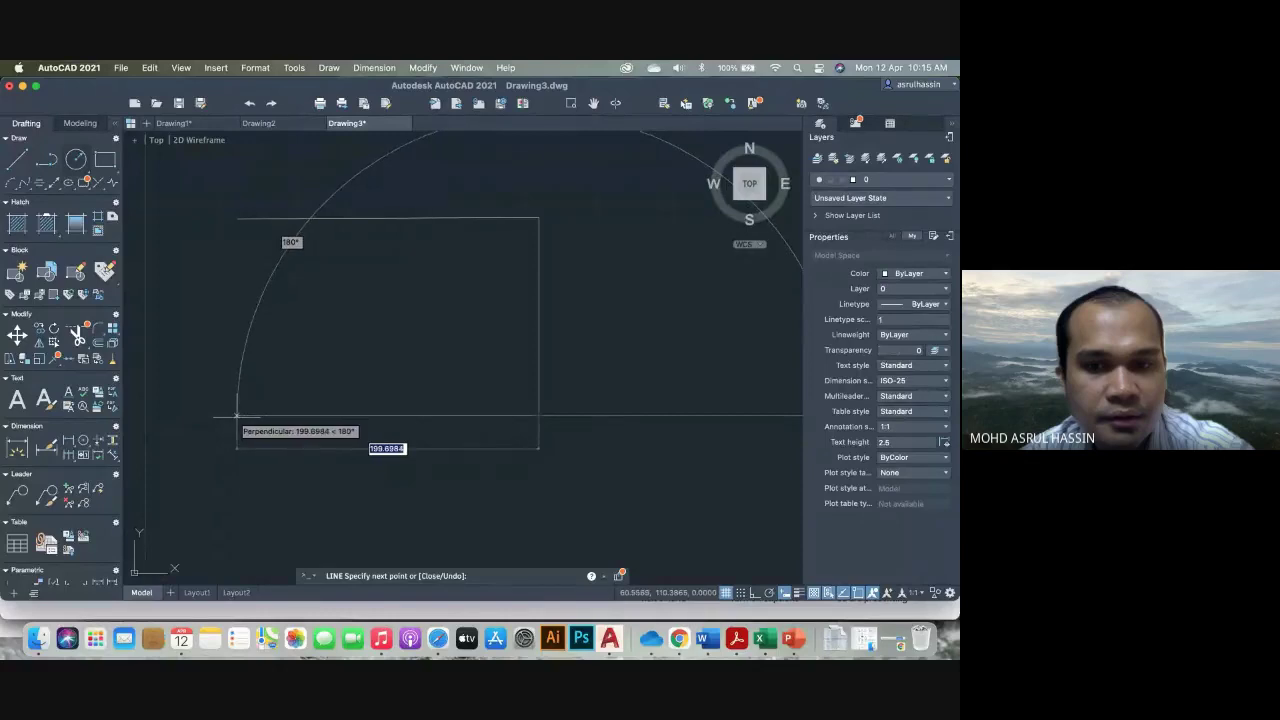
left_click(237, 415)
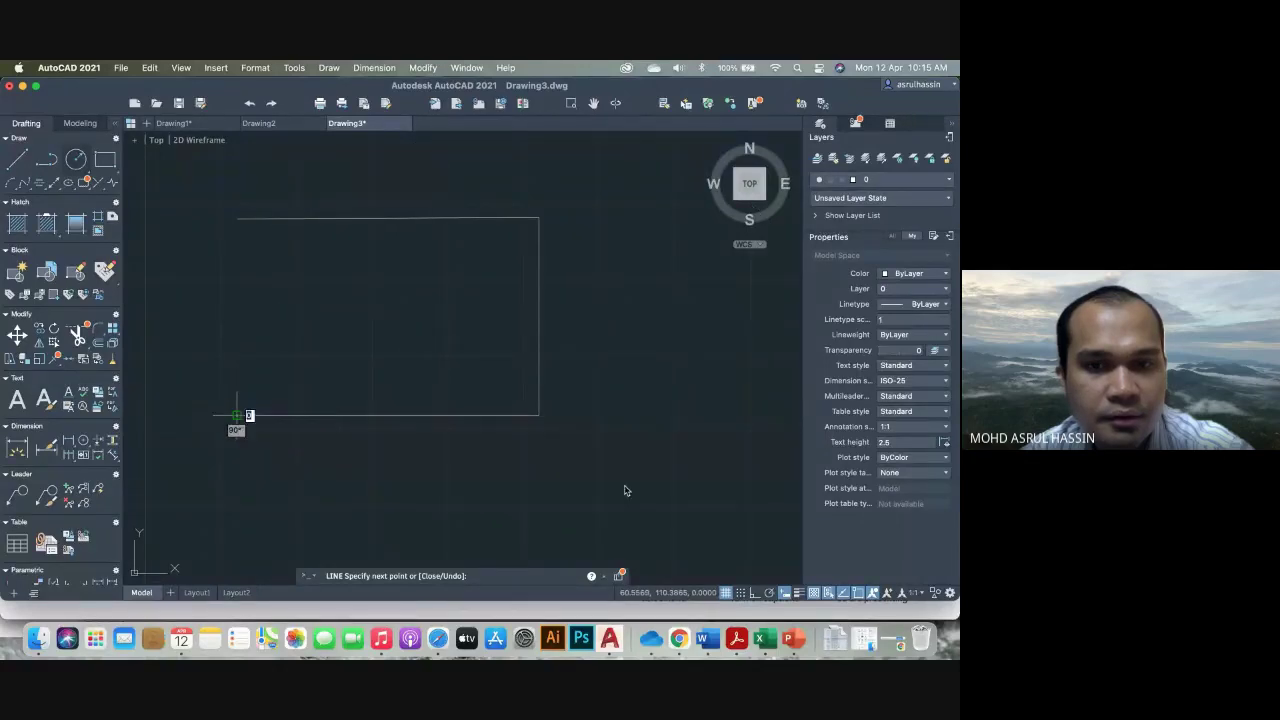
left_click(791, 640)
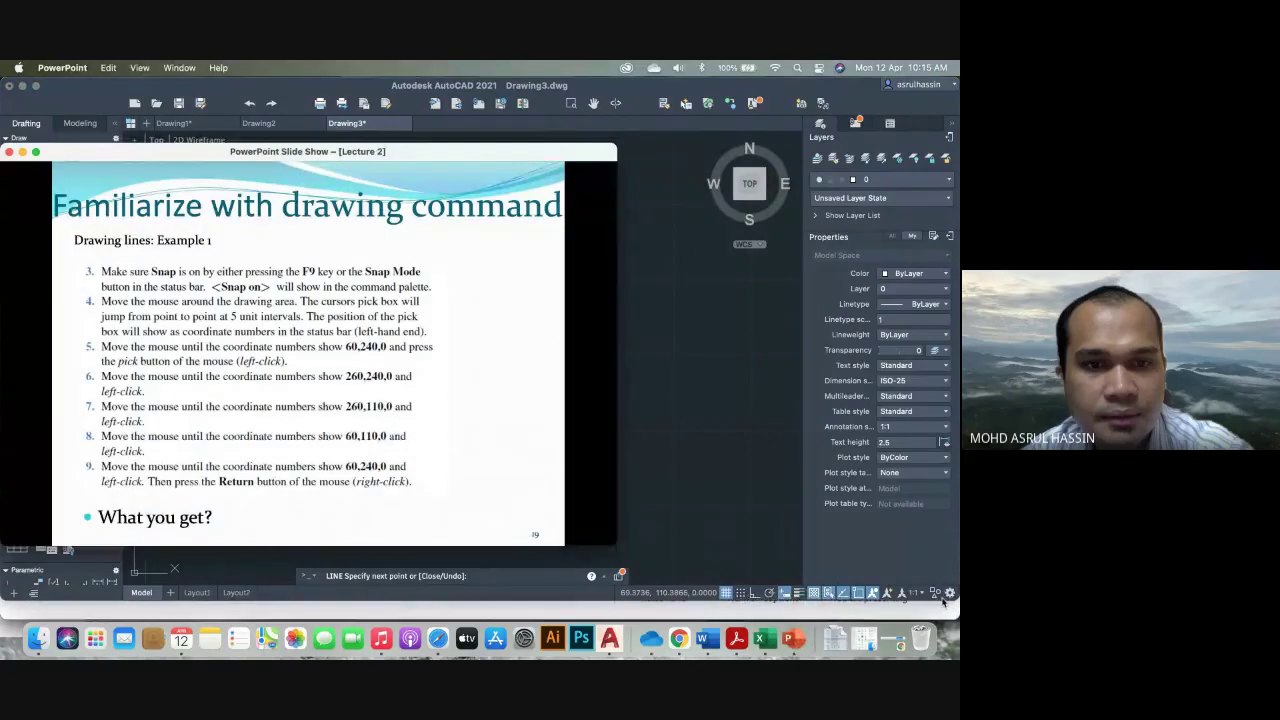
left_click(941, 598)
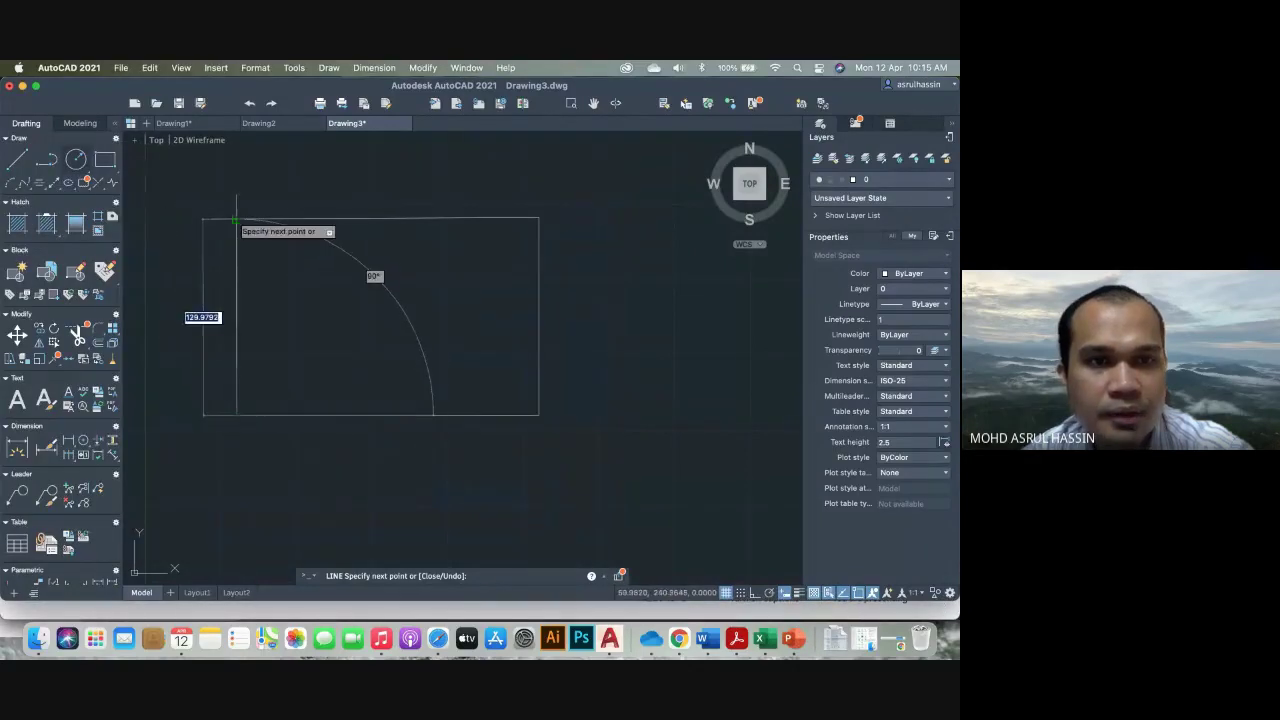
left_click(237, 218)
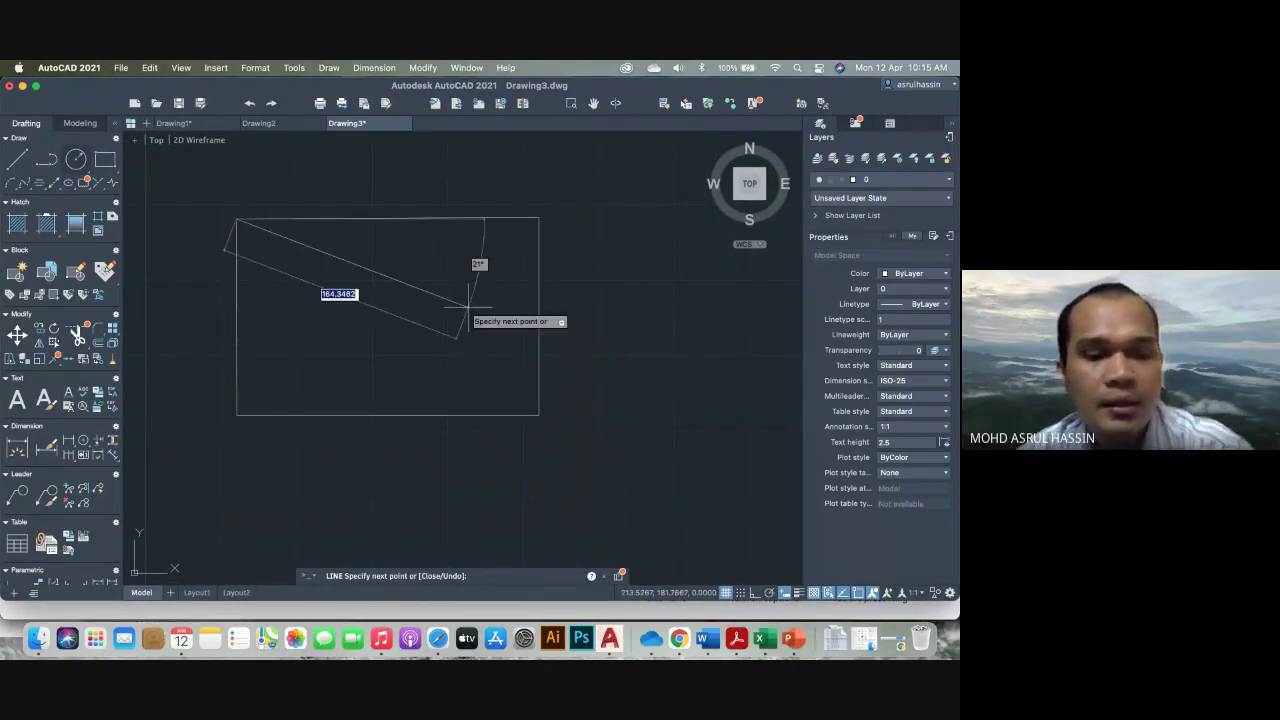
key("Escape")
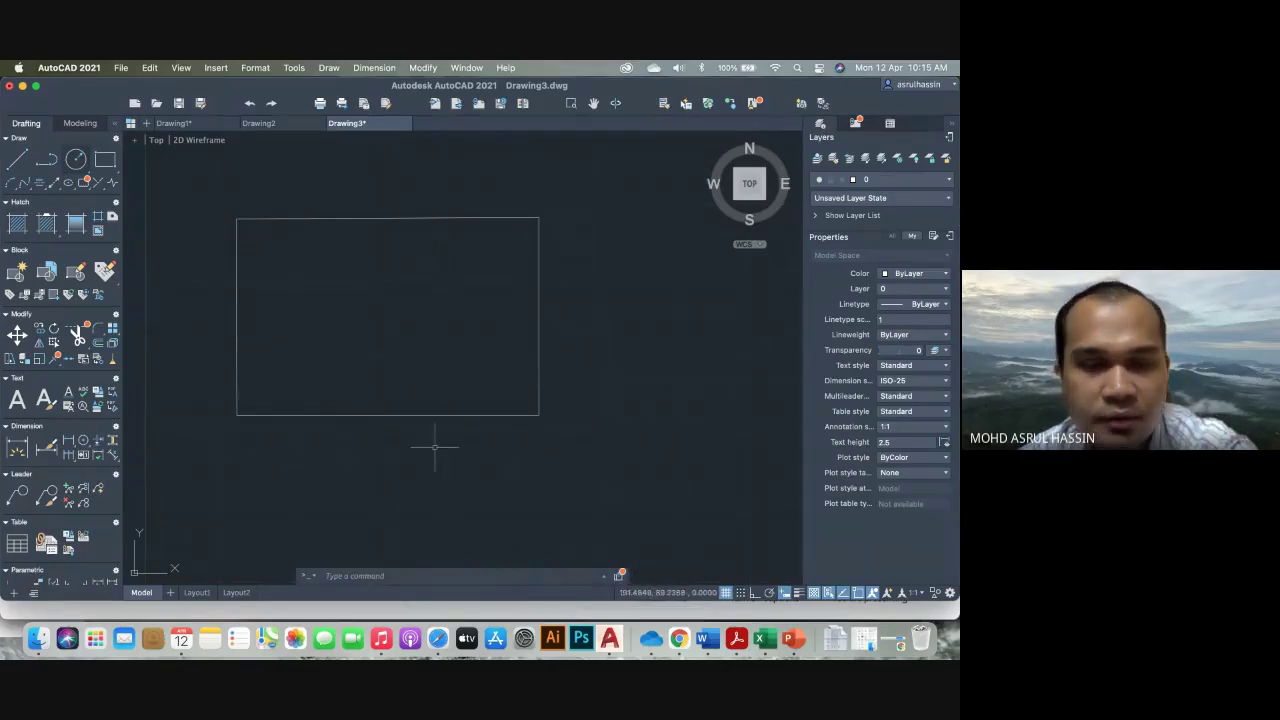
Switch to the PowerPoint slide show, advance it to Drawing lines Example 2 to read the coordinates, and return to AutoCAD
left_click(789, 638)
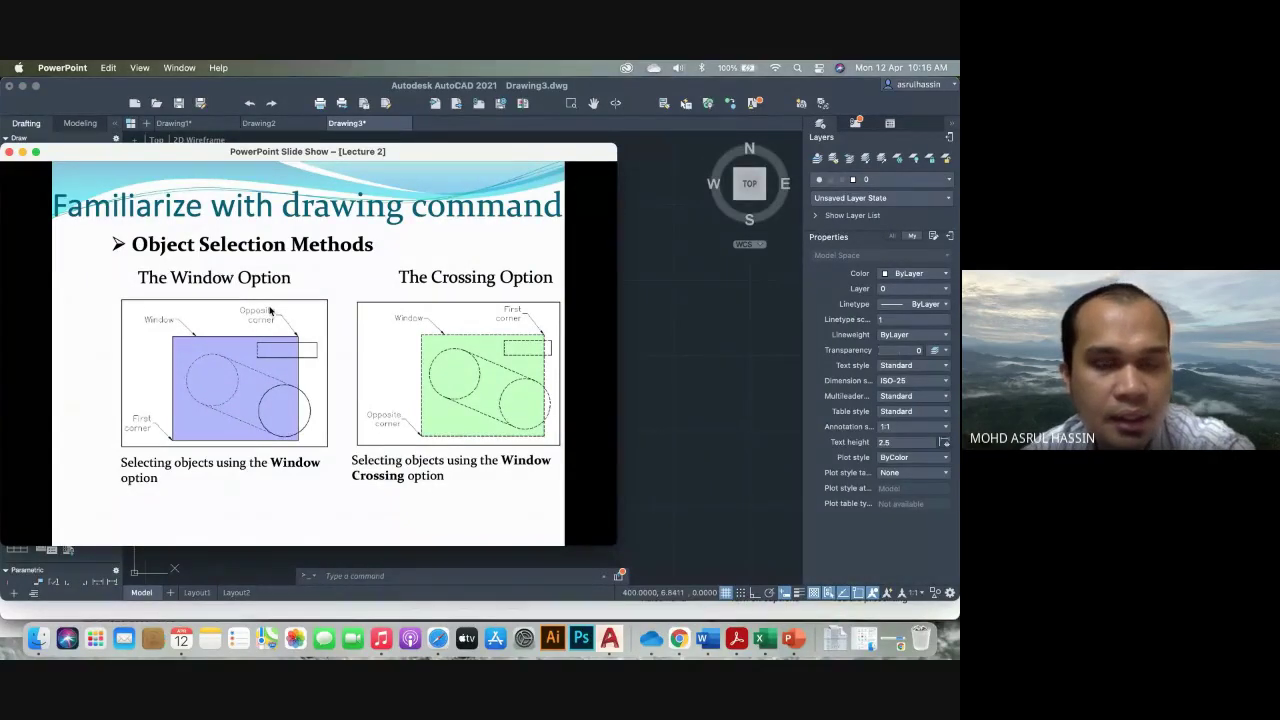
left_click(254, 357)
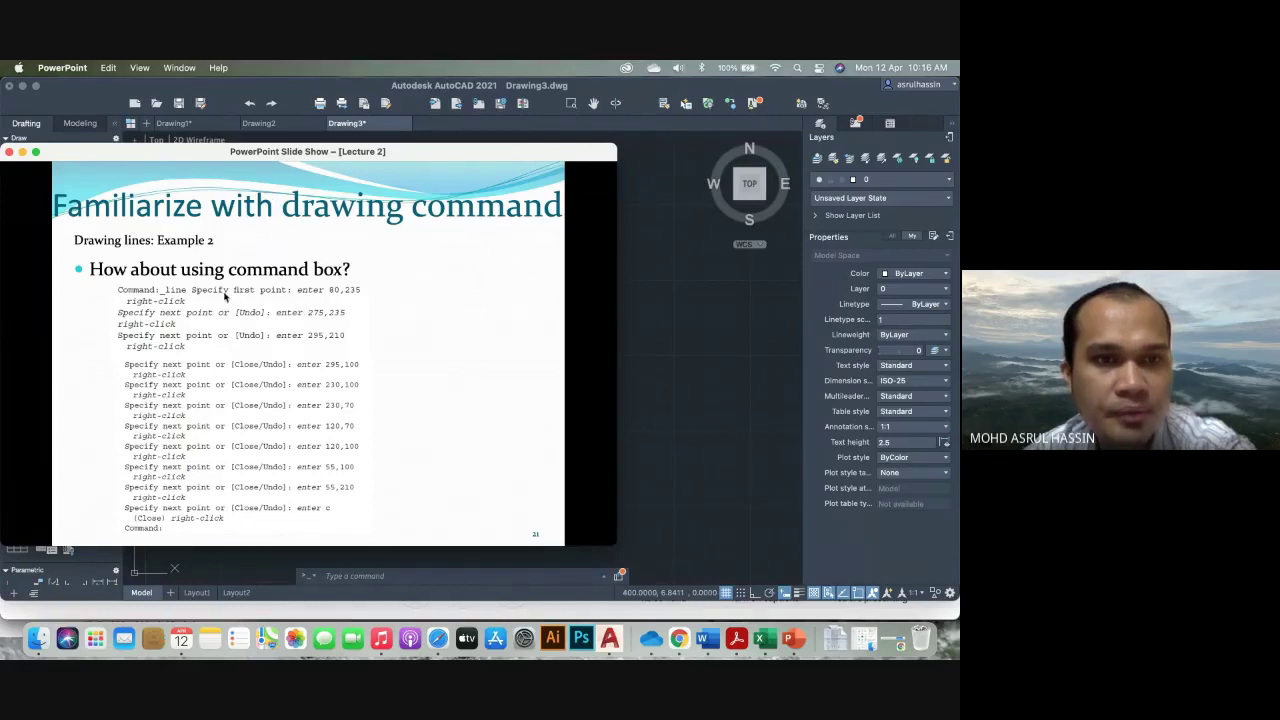
left_click(674, 304)
left_click(676, 302)
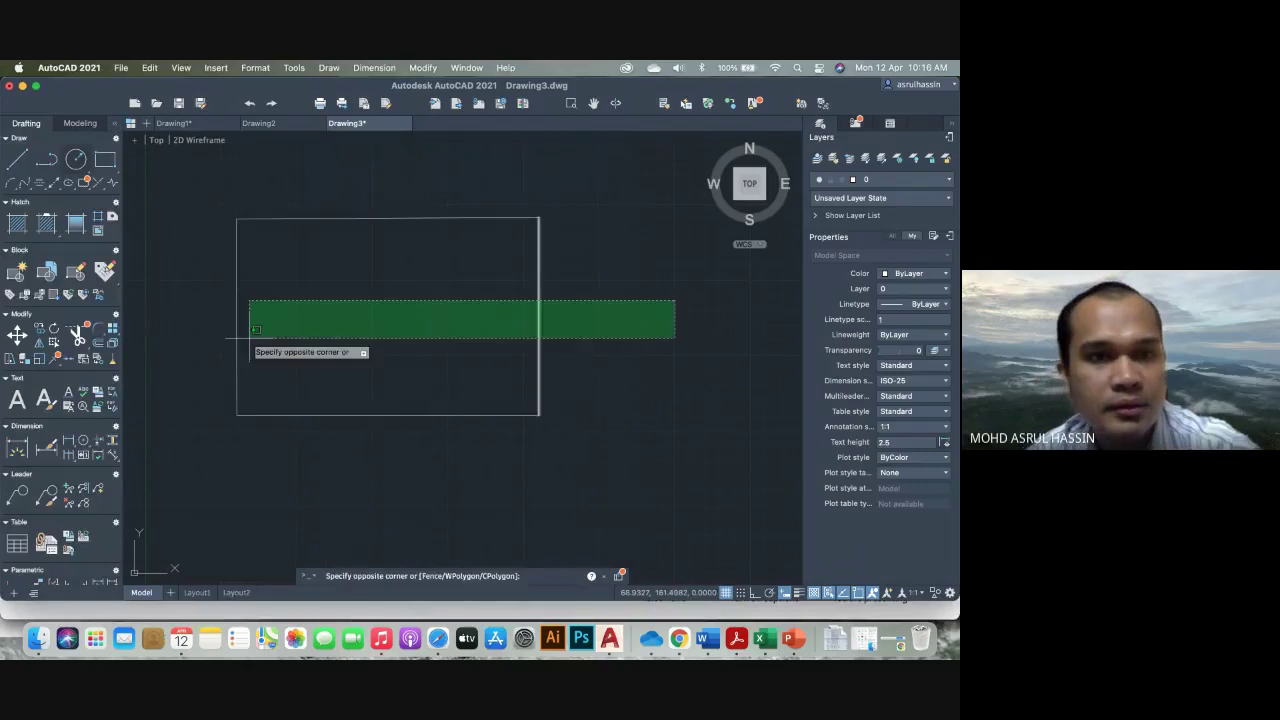
key("Escape")
Erase the whole rectangle, selecting all its lines with a crossing window
type("e")
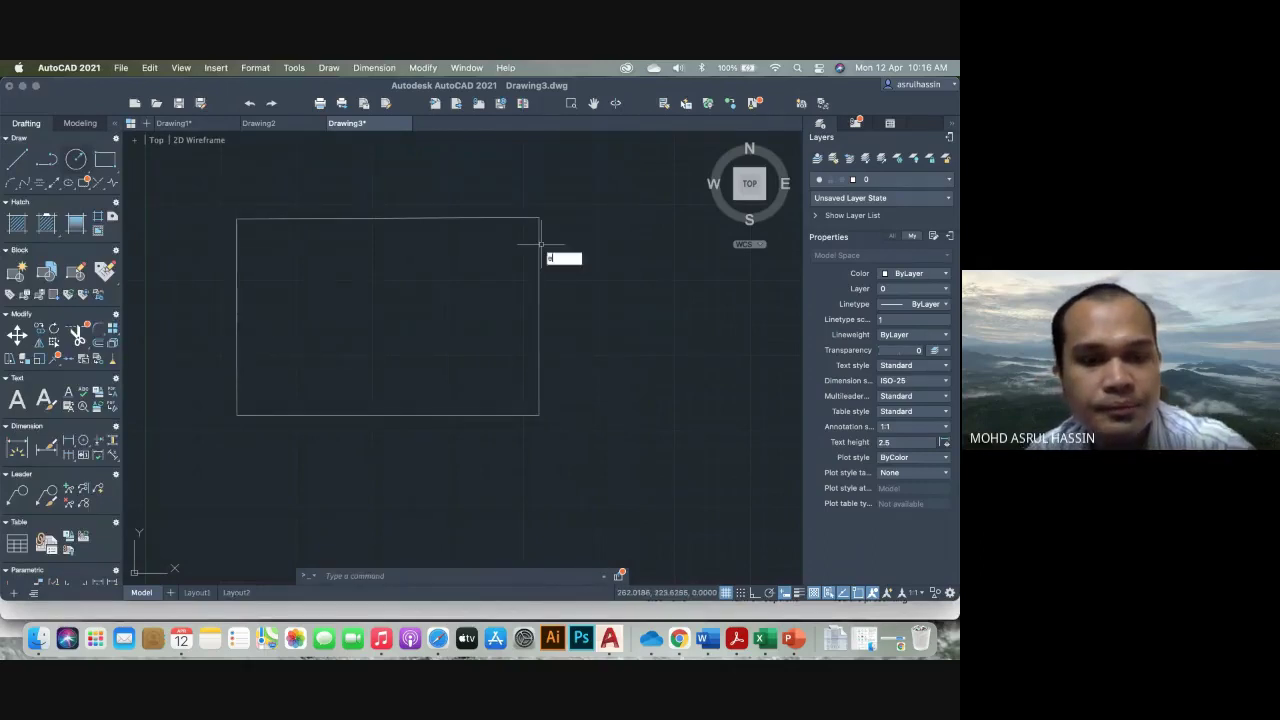
key("Return")
left_click(569, 188)
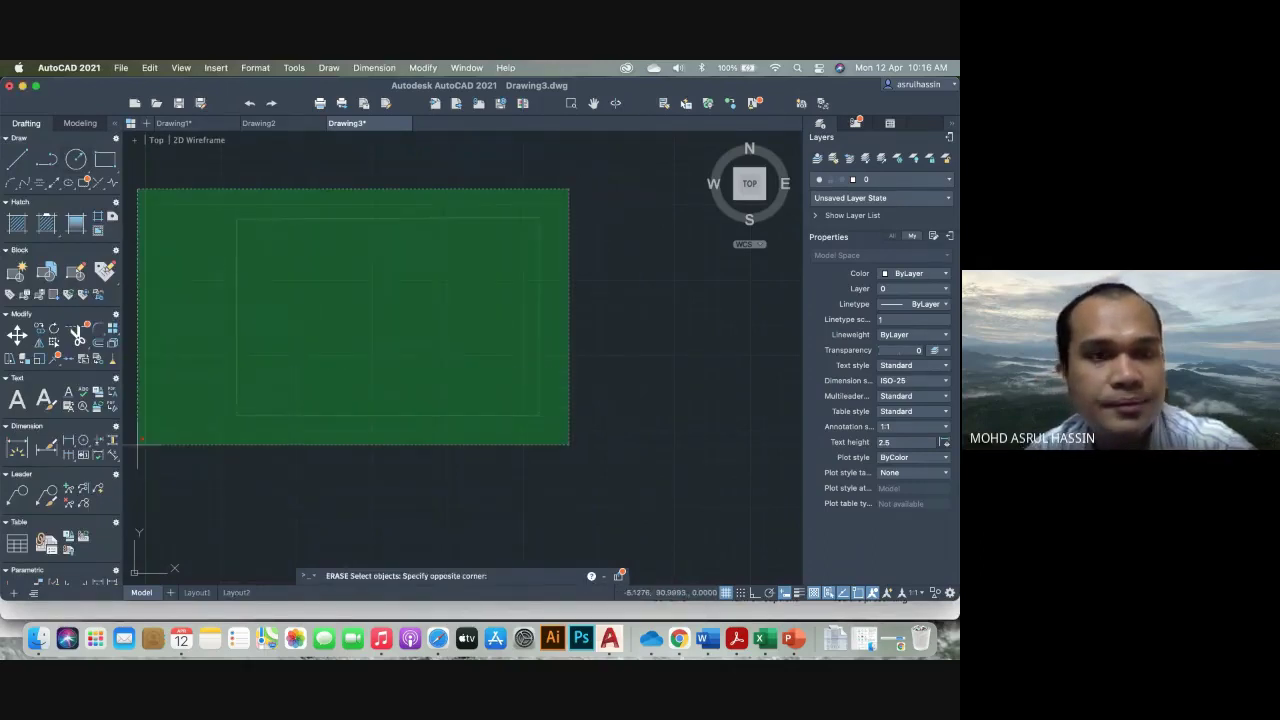
left_click(164, 486)
key("Return")
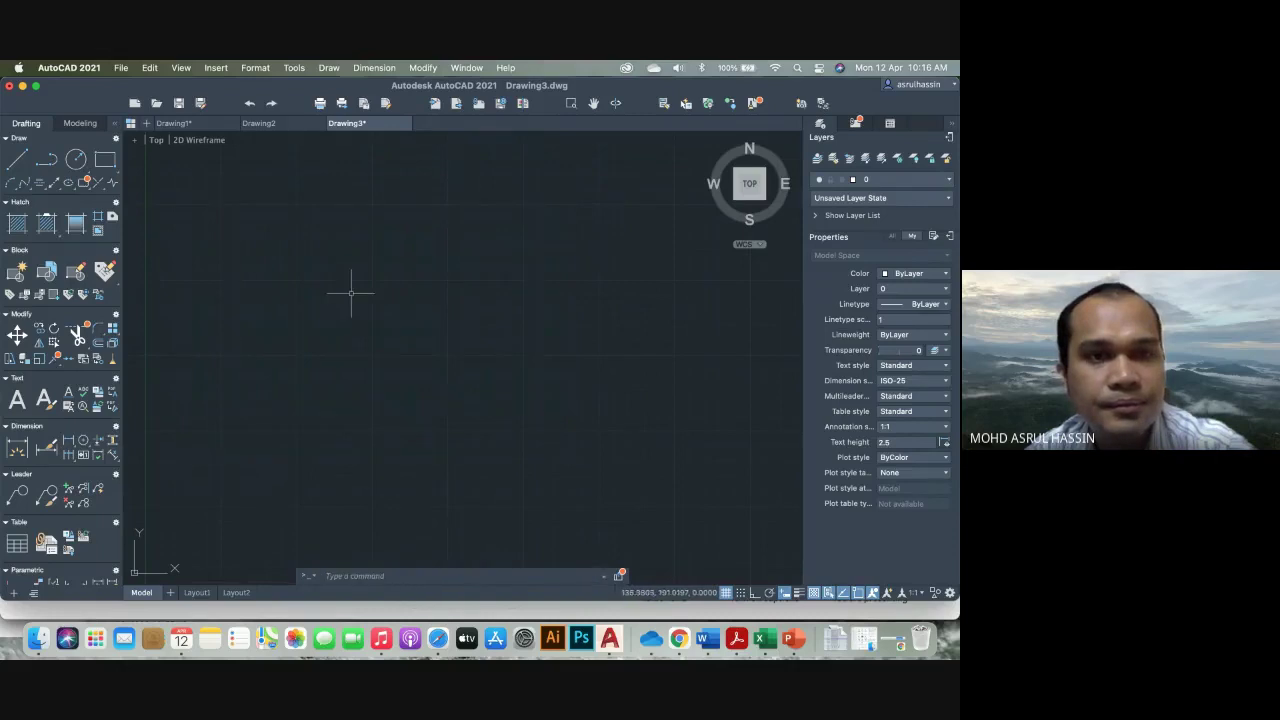
Start the Line command, check the Example 2 slide in PowerPoint, and set the first point to 80,235 in AutoCAD
type("l")
key("Return")
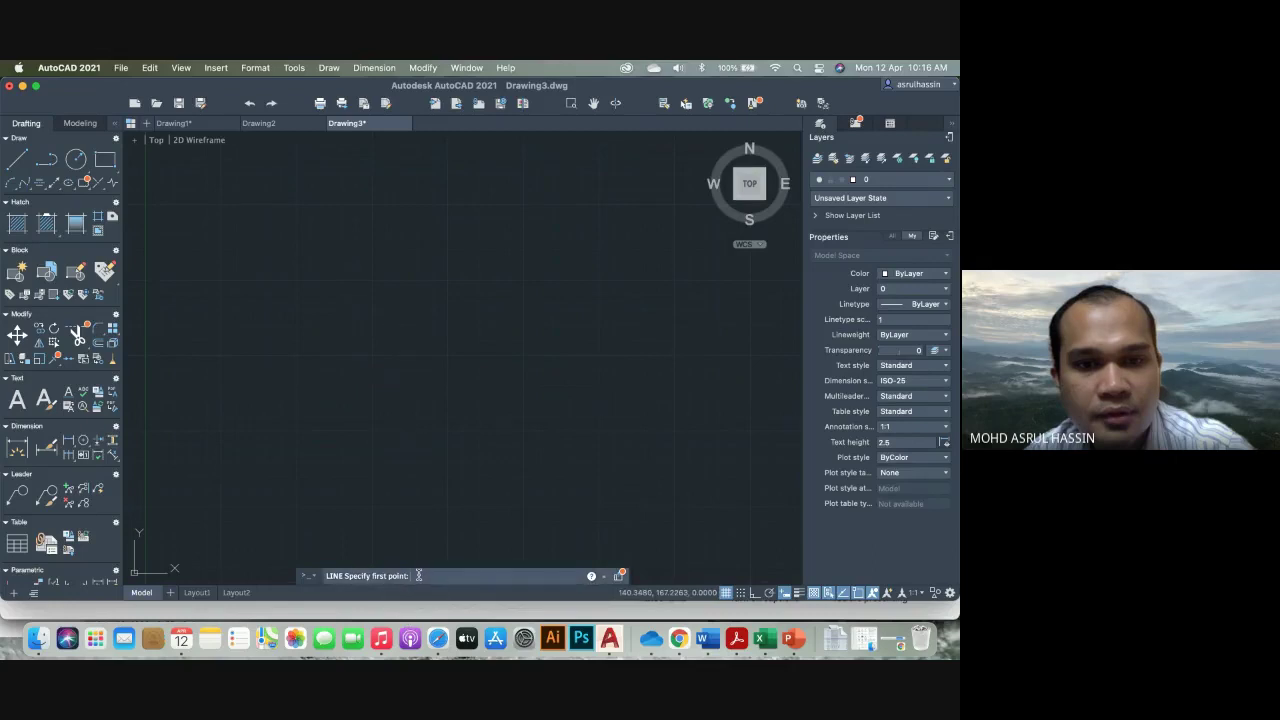
left_click(789, 641)
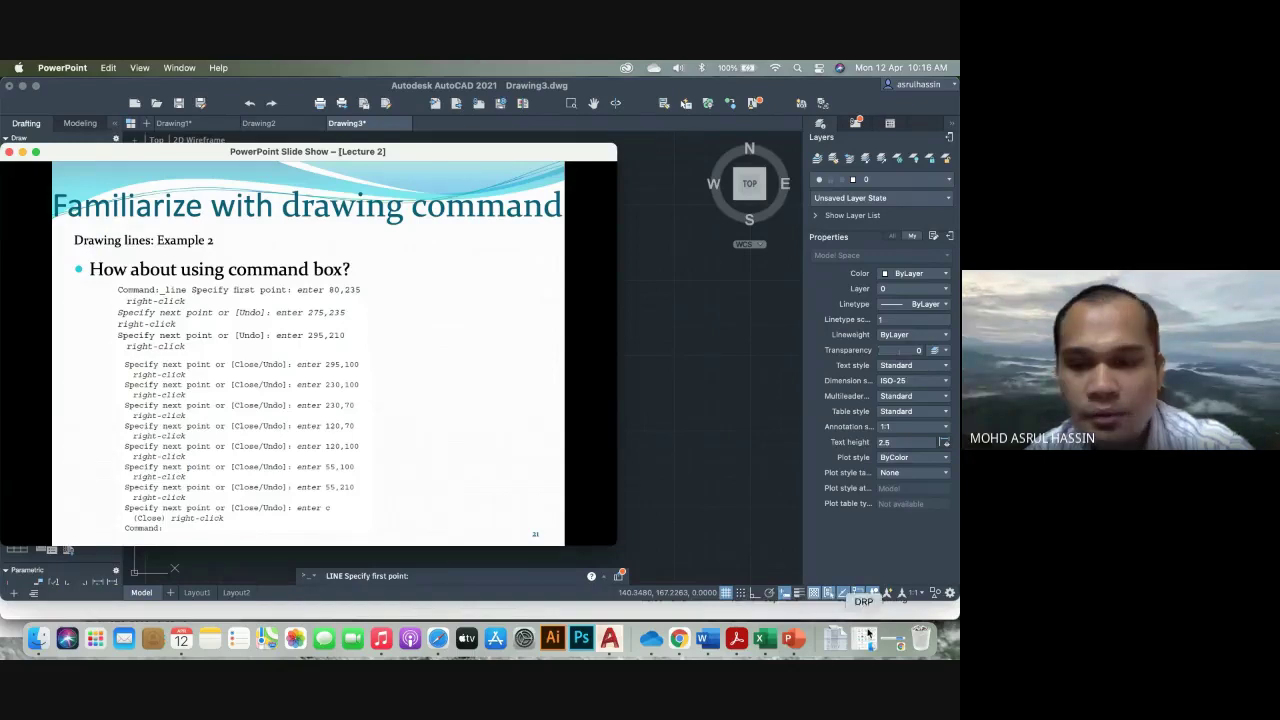
left_click(895, 536)
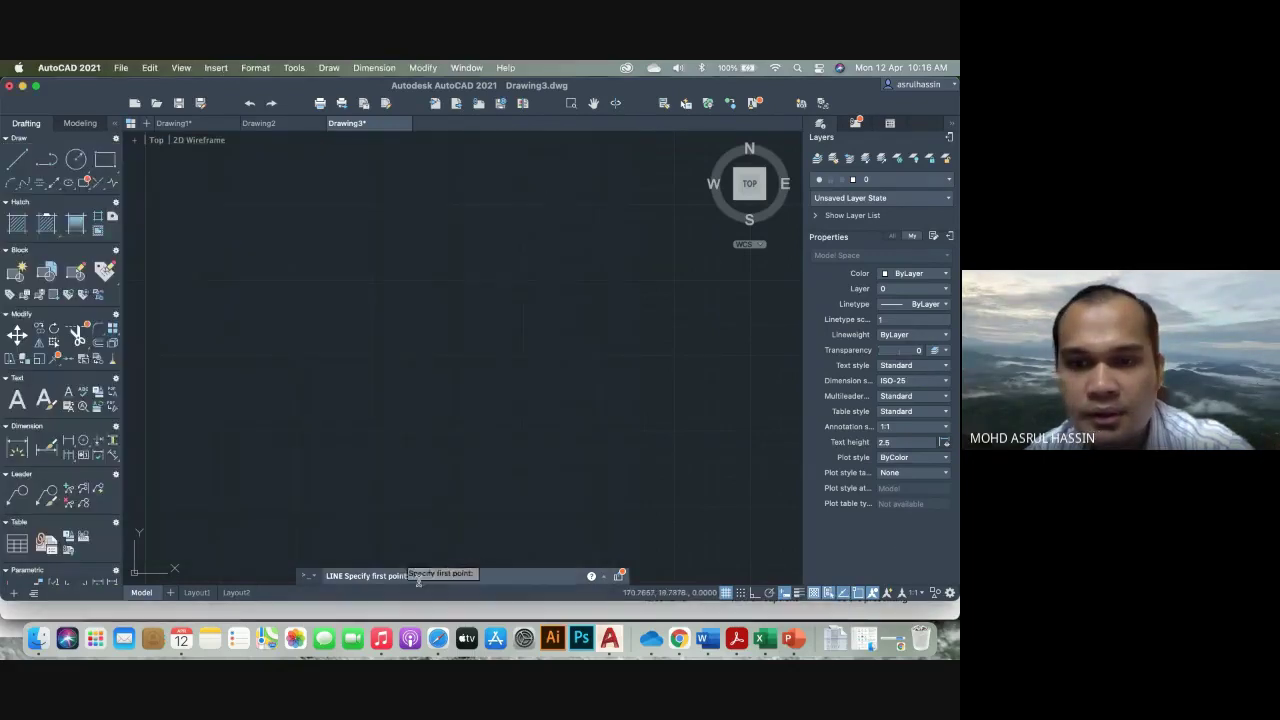
type("80,235")
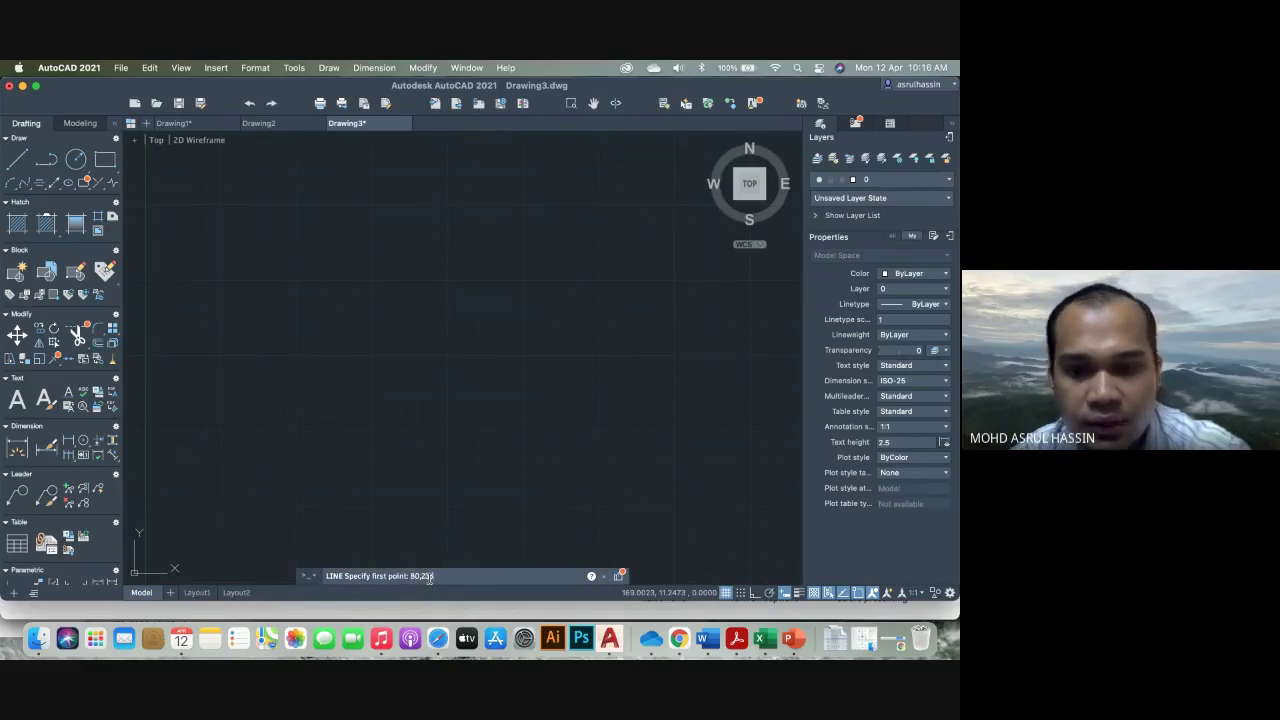
key("Return")
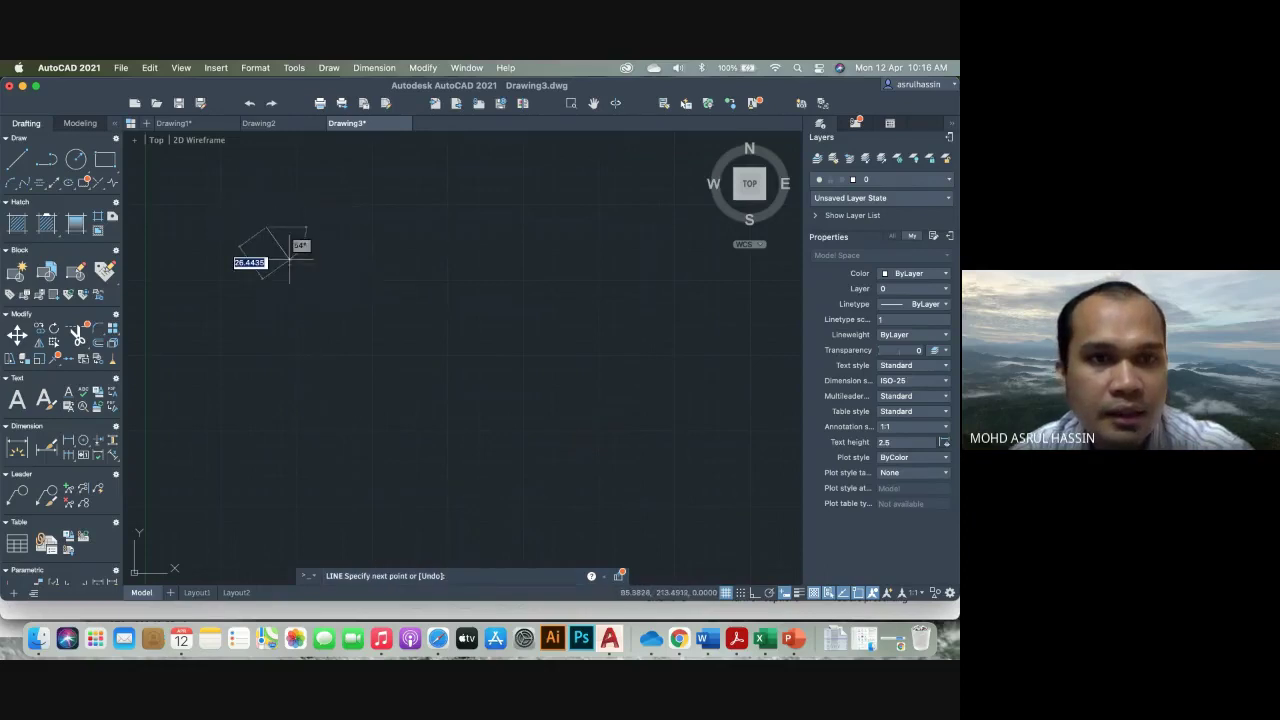
Consult the Example 2 slide in PowerPoint and draw the upper horizontal line to 275,235 in AutoCAD
left_click(791, 638)
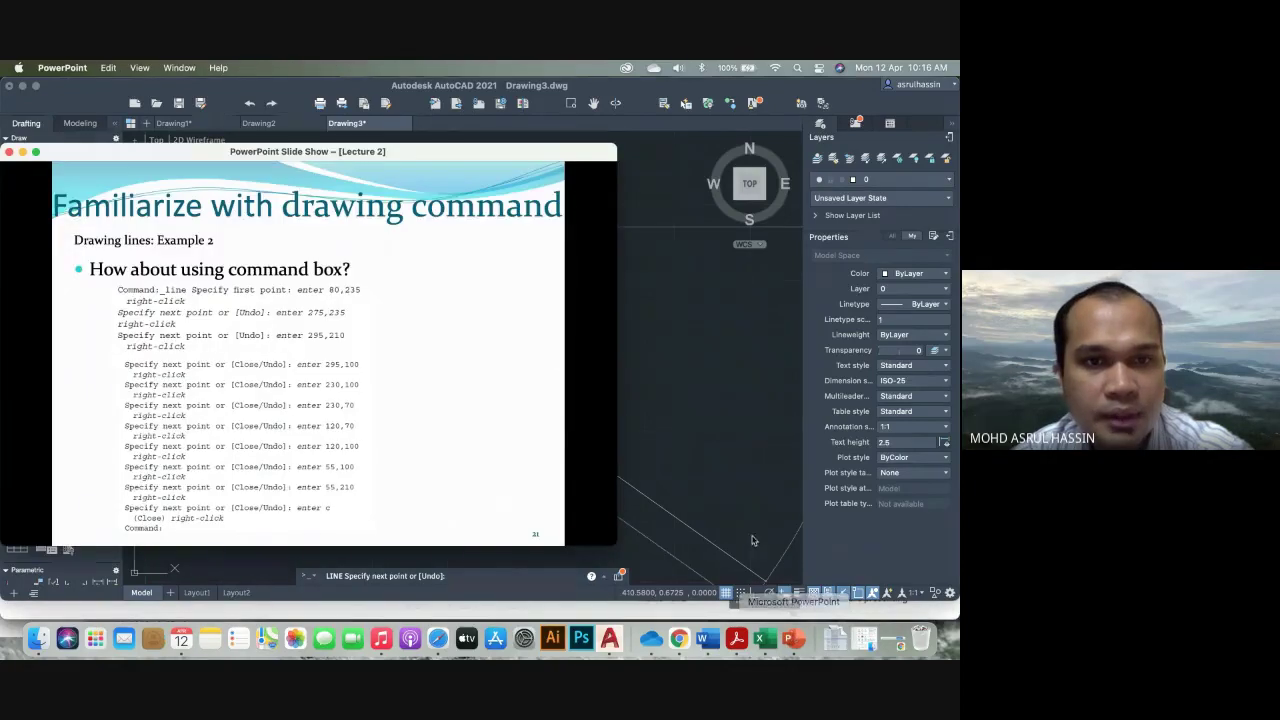
left_click(548, 577)
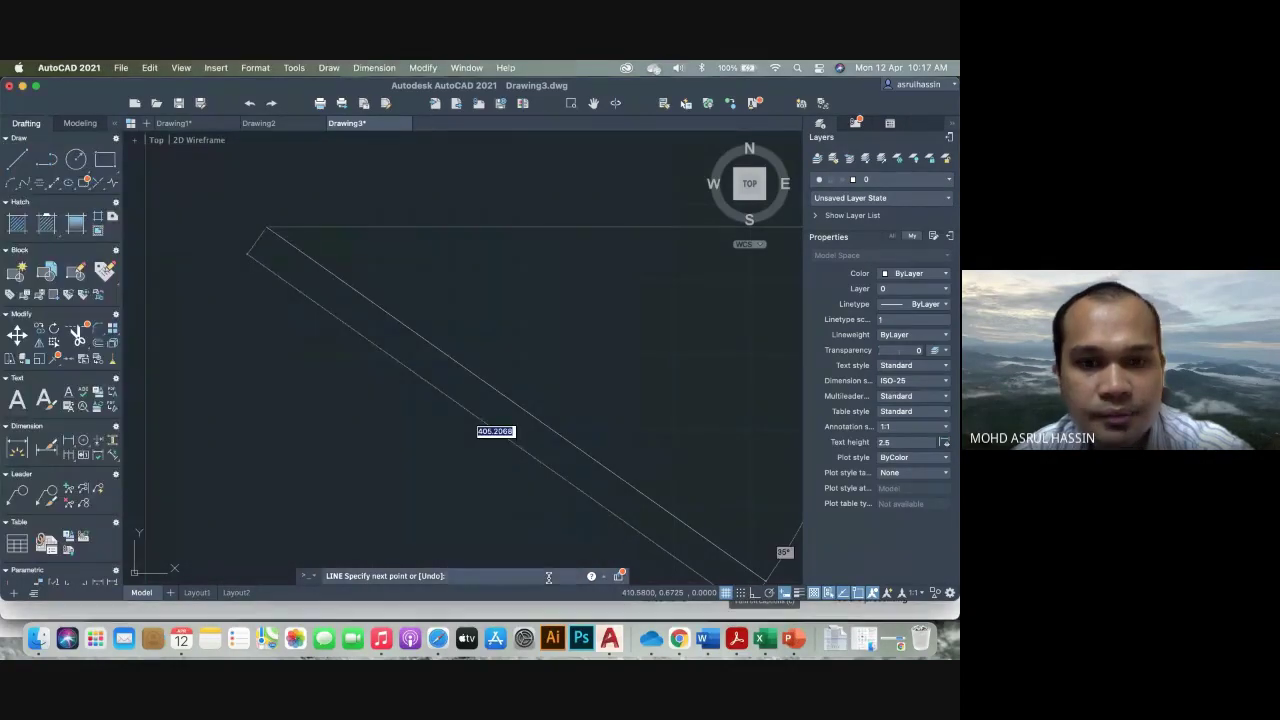
type("275")
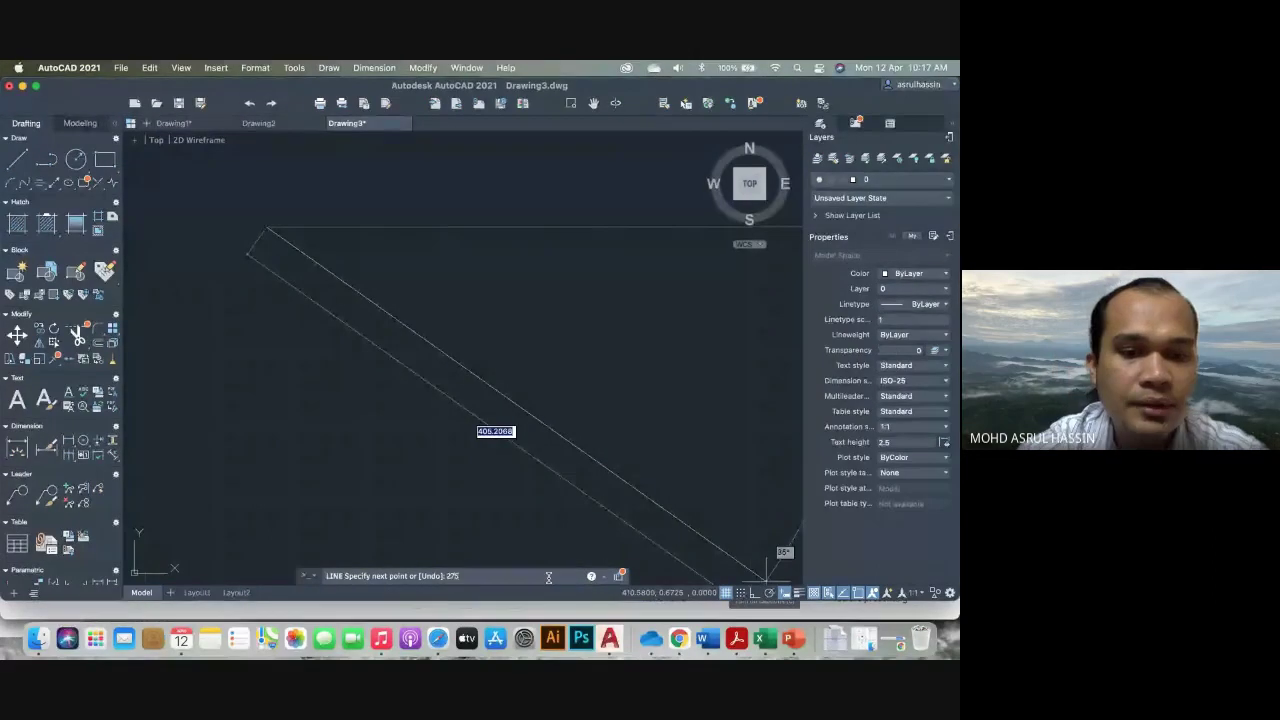
type("23")
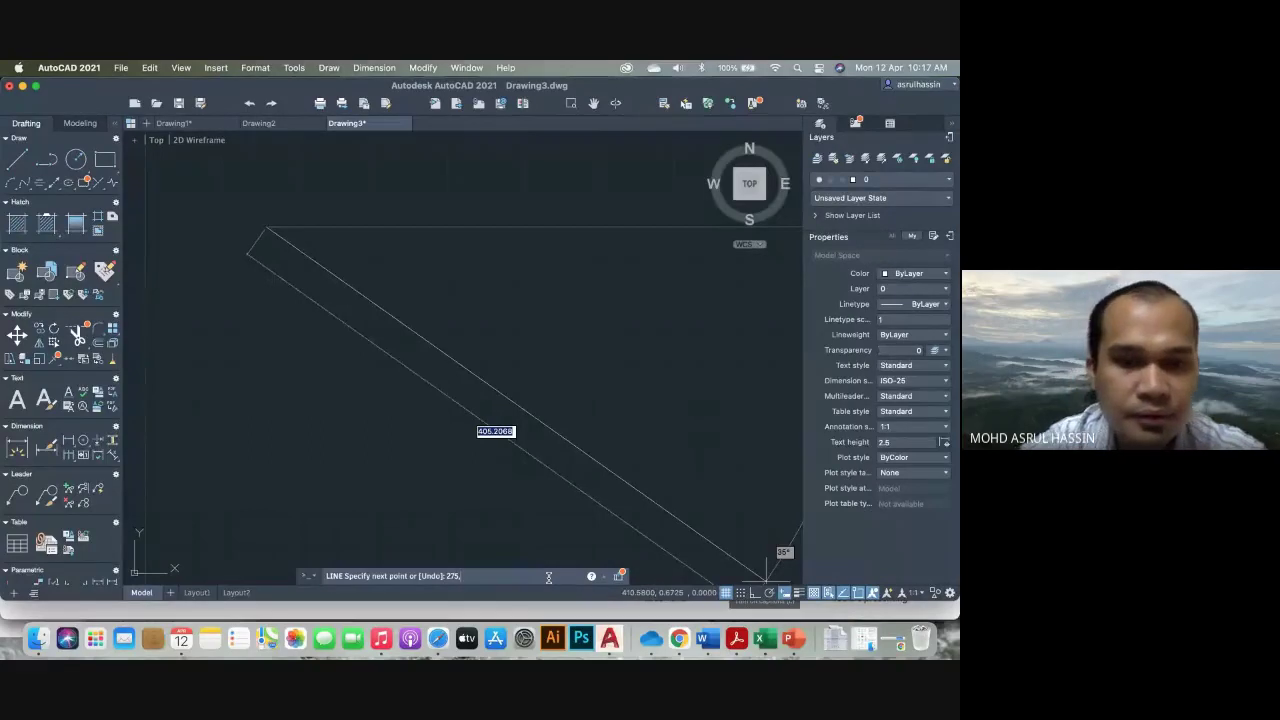
type("235")
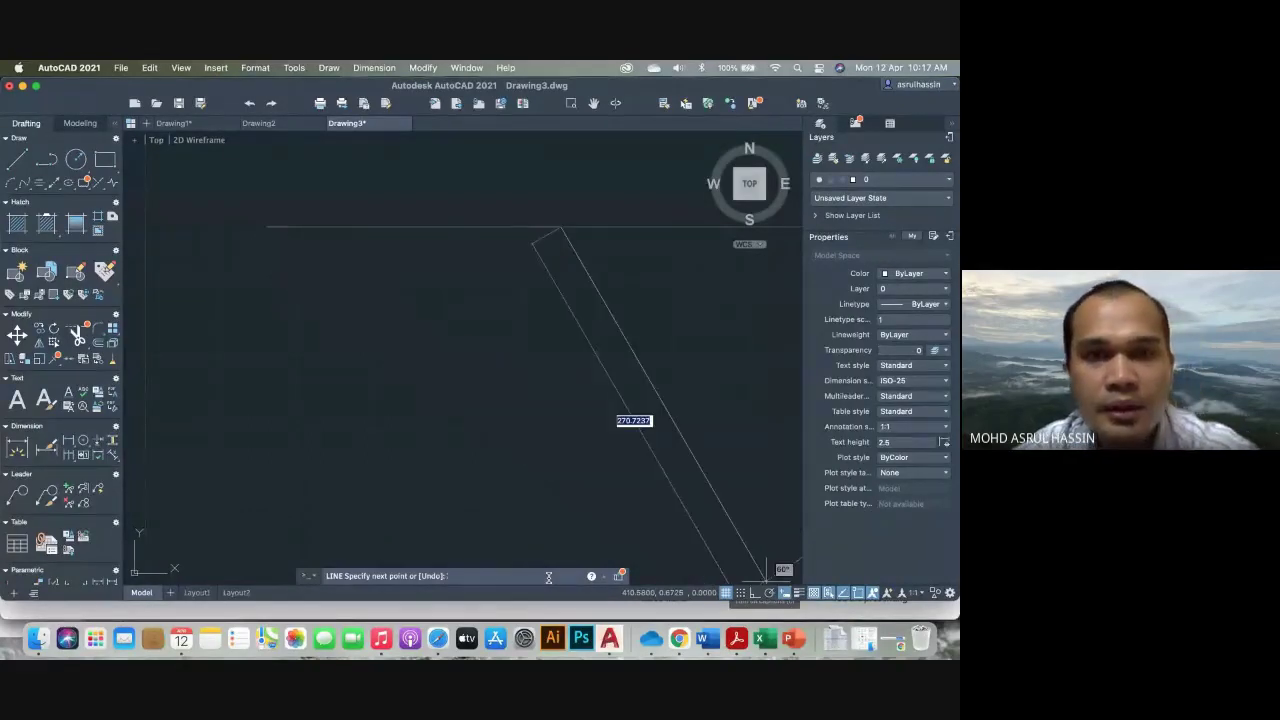
key("Return")
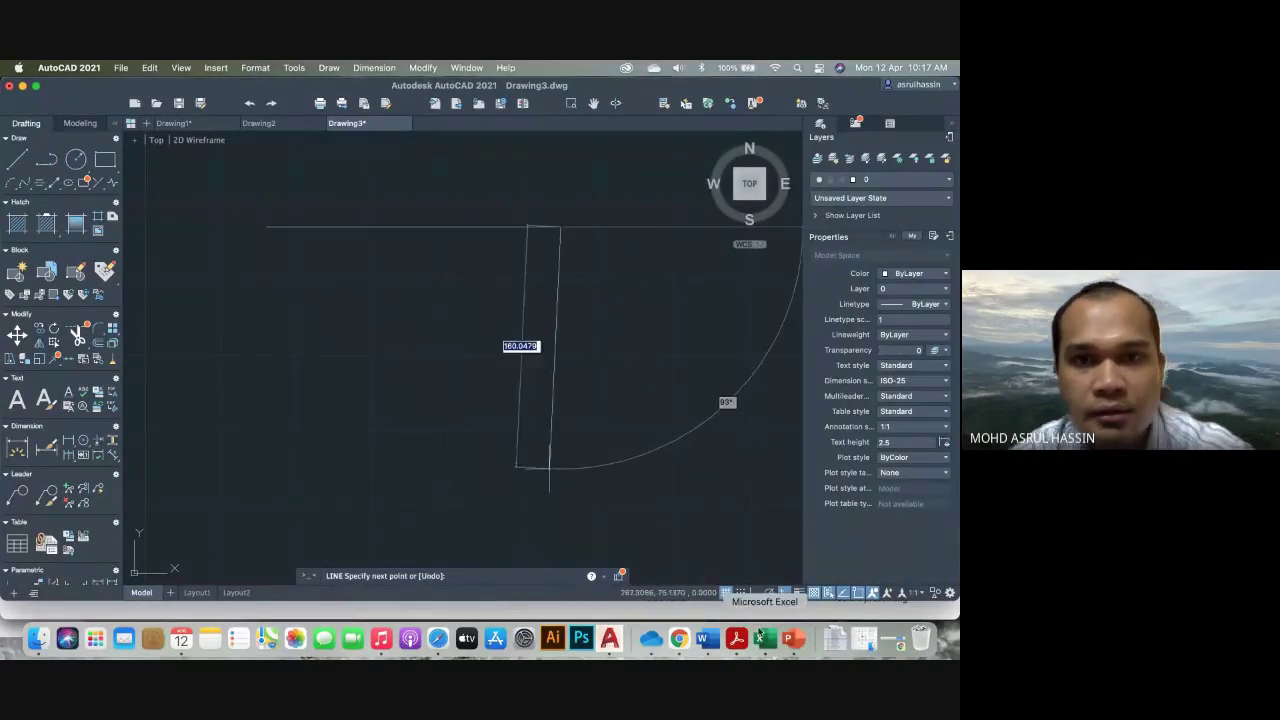
Reading each point from the PowerPoint slide, continue the AutoCAD line diagonally to 295,210 and vertically down to 295,100
left_click(793, 638)
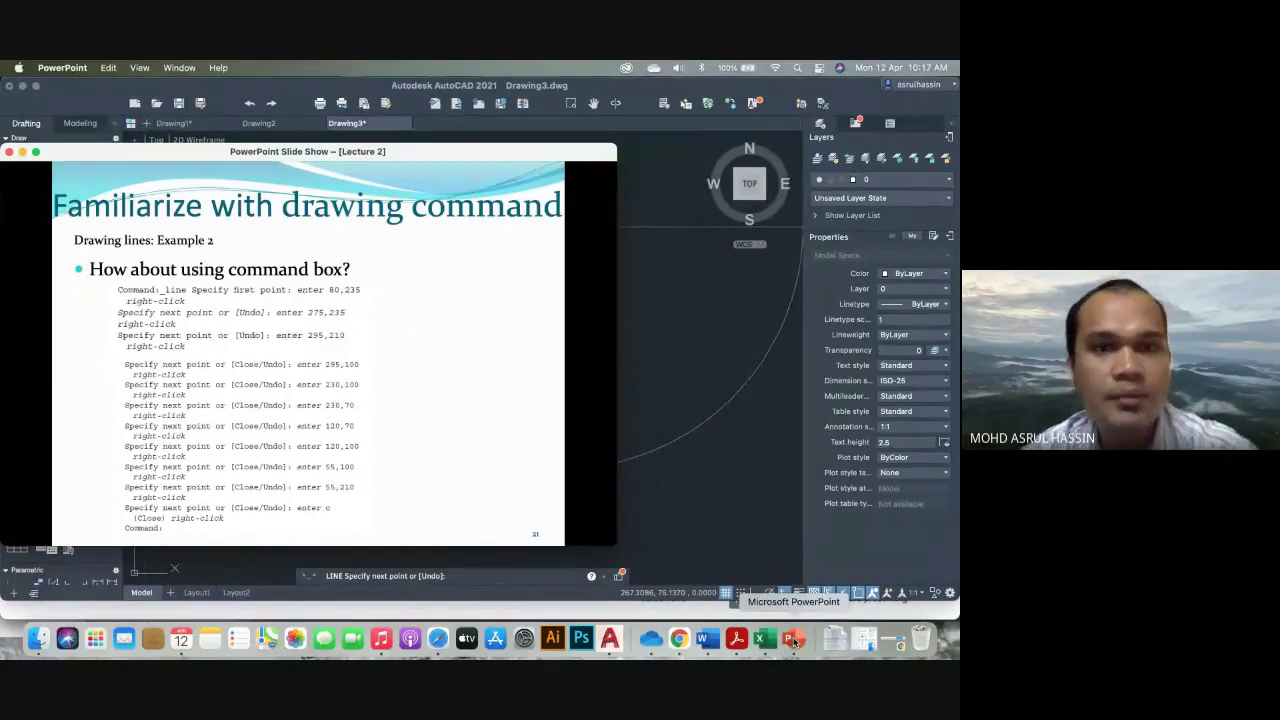
left_click(458, 580)
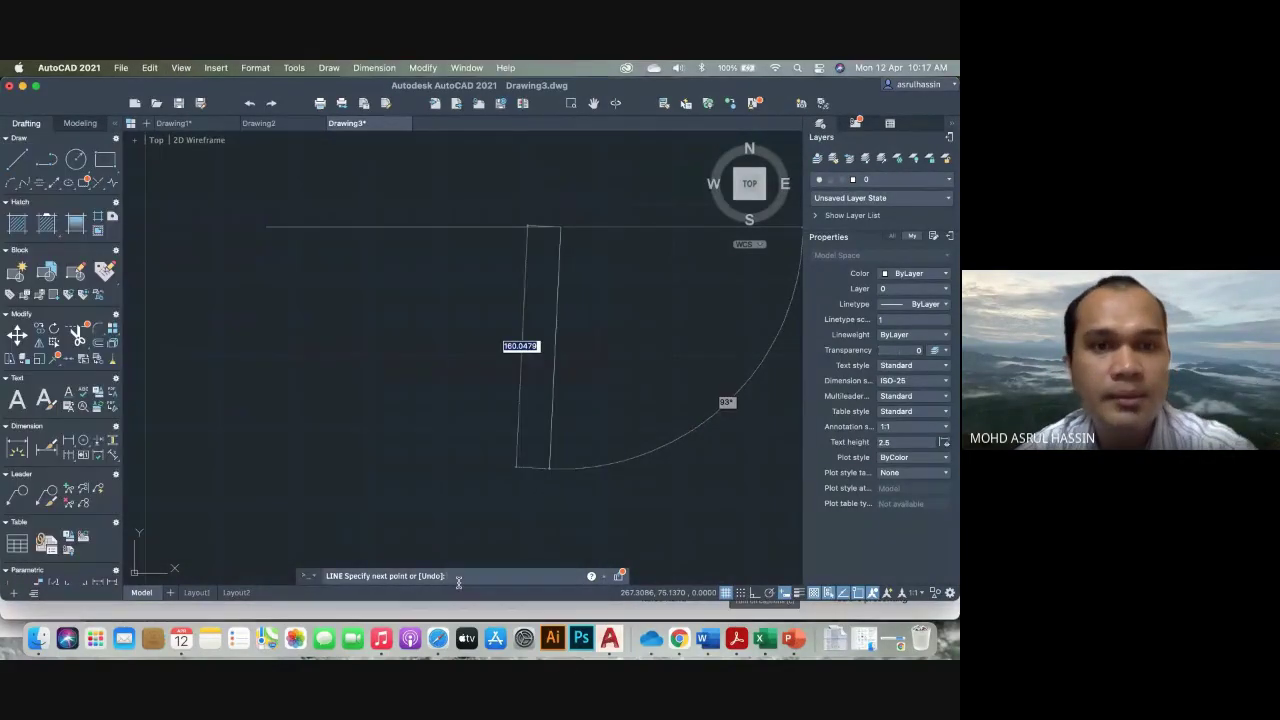
type("295.210")
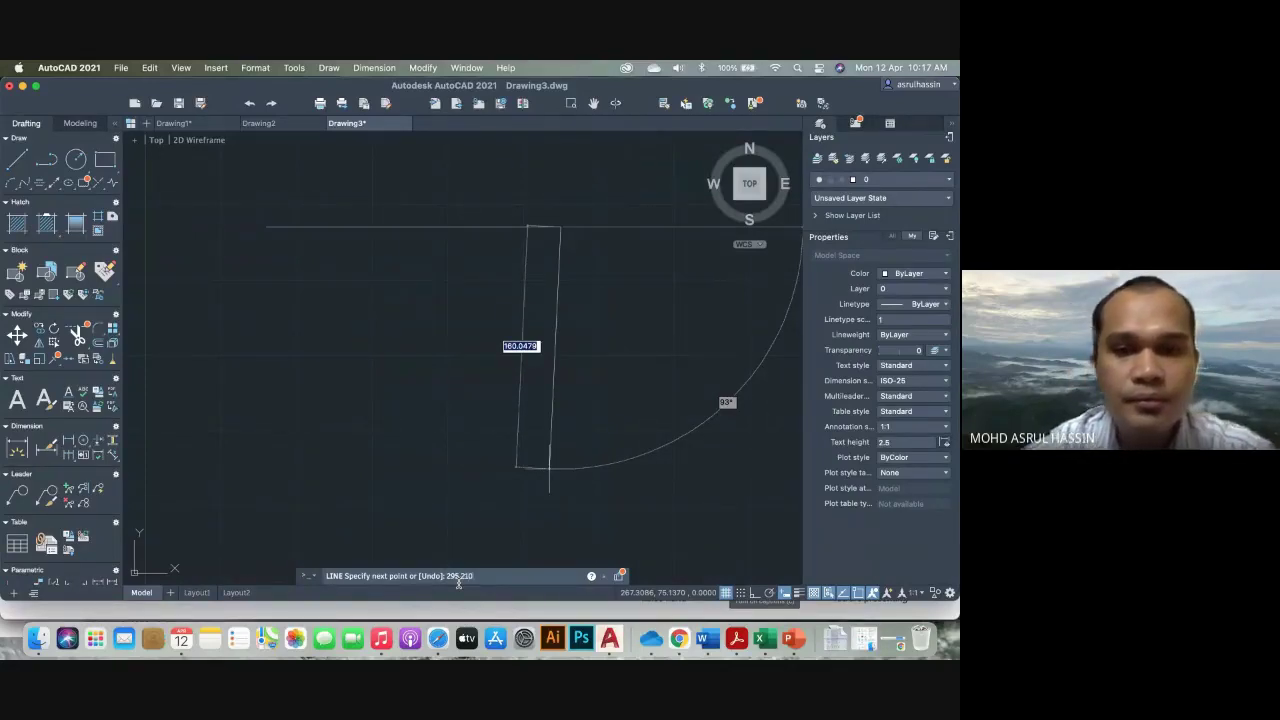
key("Return")
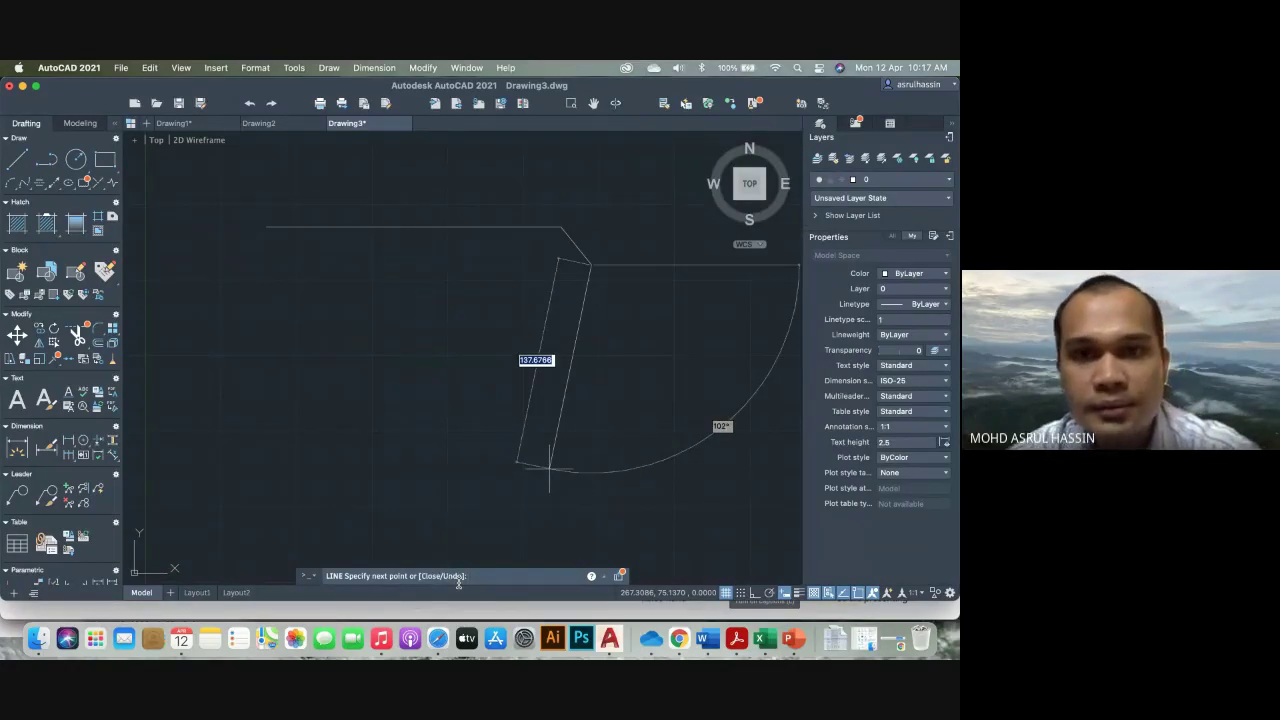
left_click(795, 640)
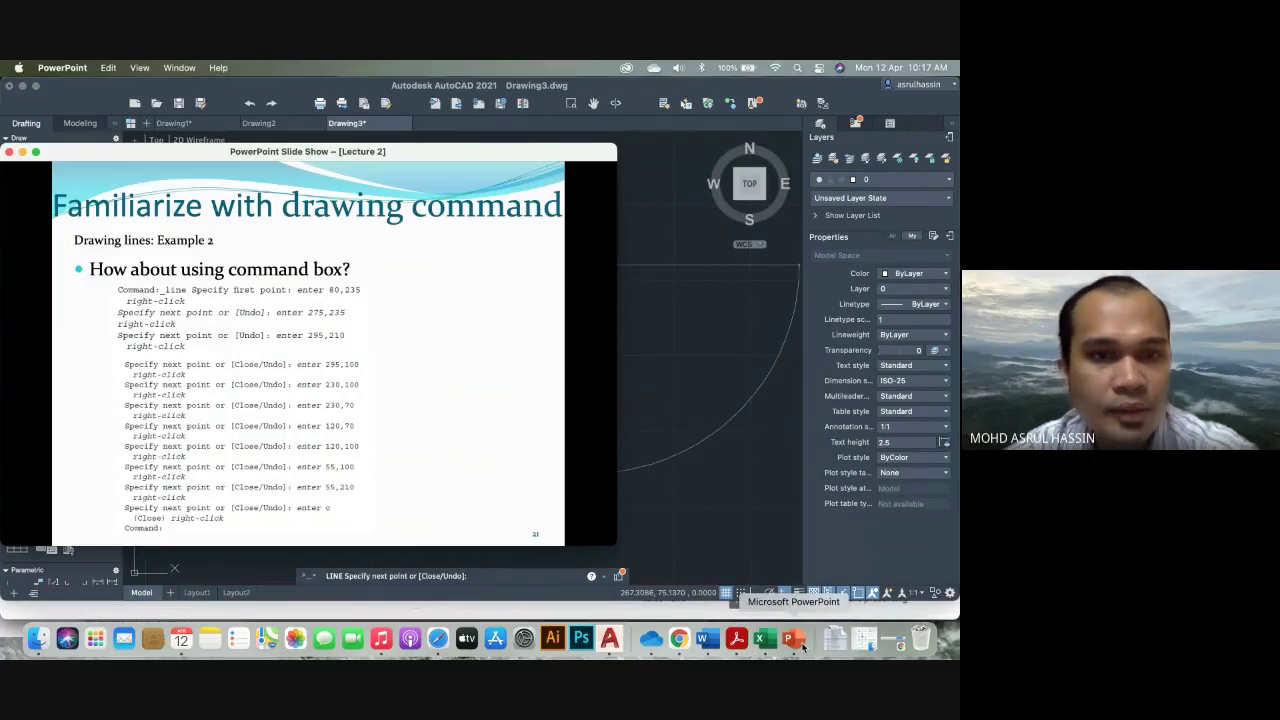
left_click(543, 578)
type("295,100")
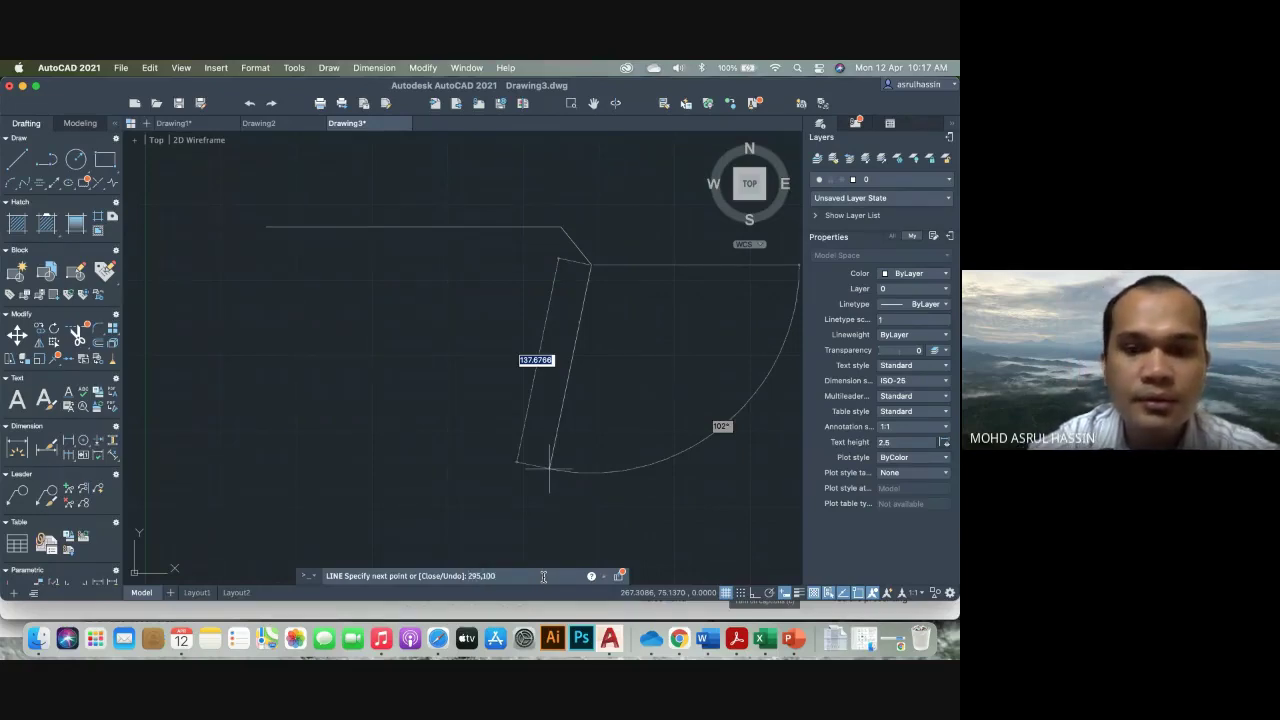
key("Return")
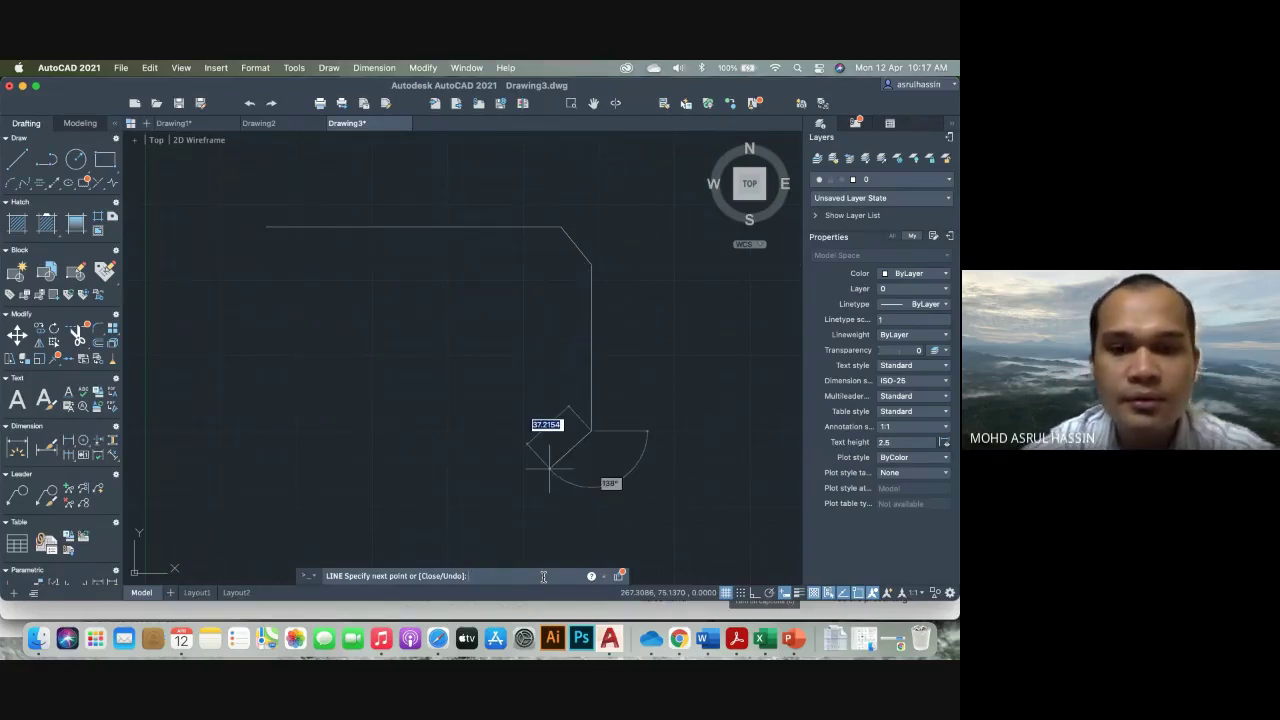
Check the PowerPoint slide for each point and extend the AutoCAD outline to 230,100 and down to 230,70
left_click(791, 638)
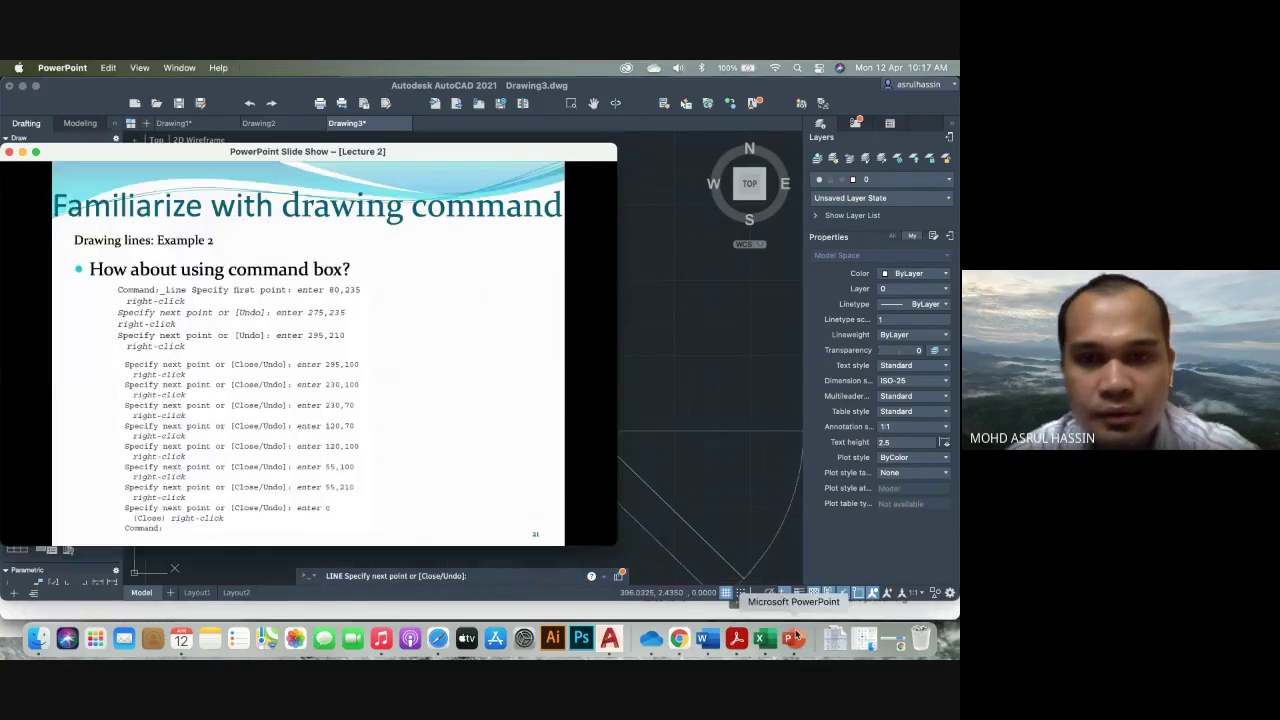
left_click(560, 580)
type("230,100")
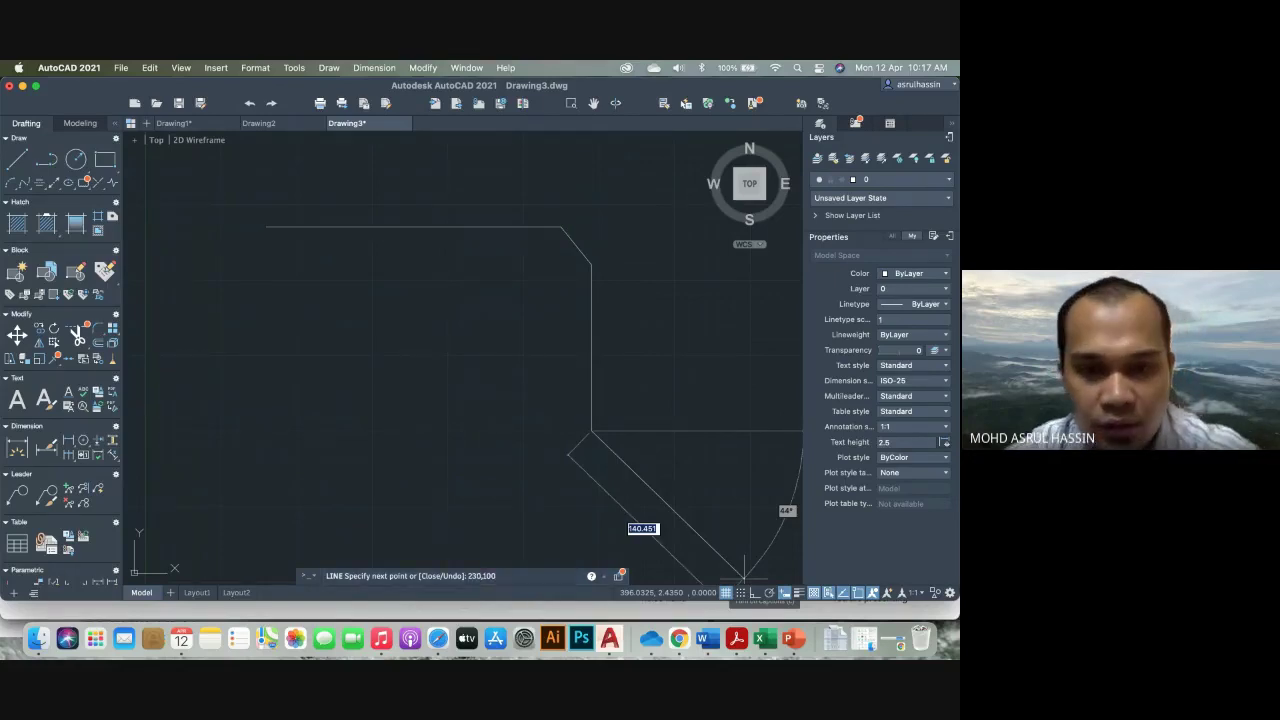
key("Return")
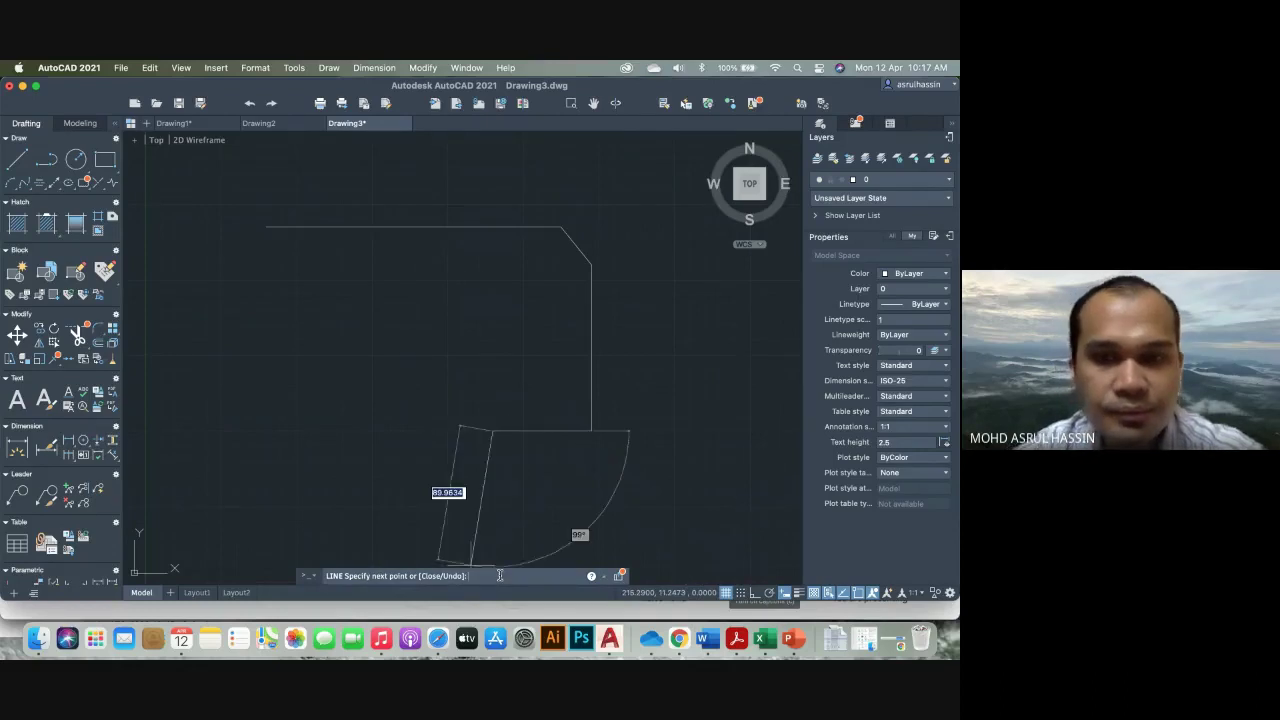
left_click(795, 638)
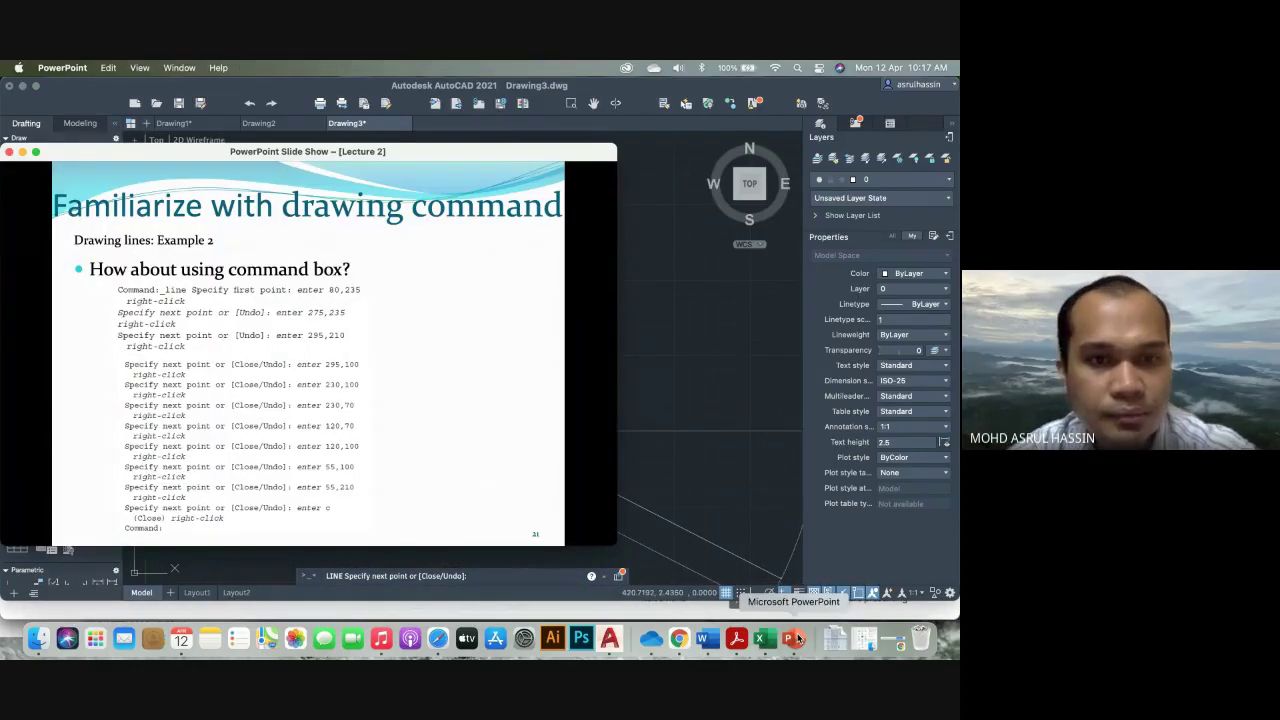
left_click(556, 575)
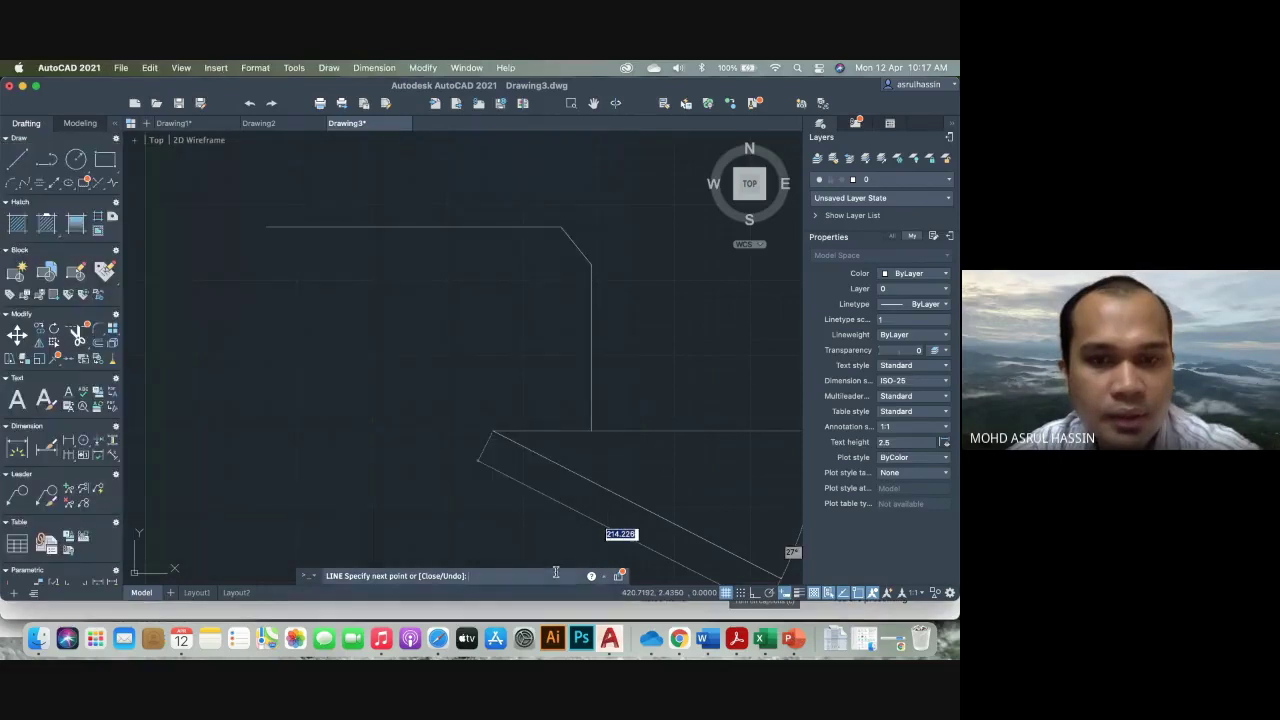
type("230,")
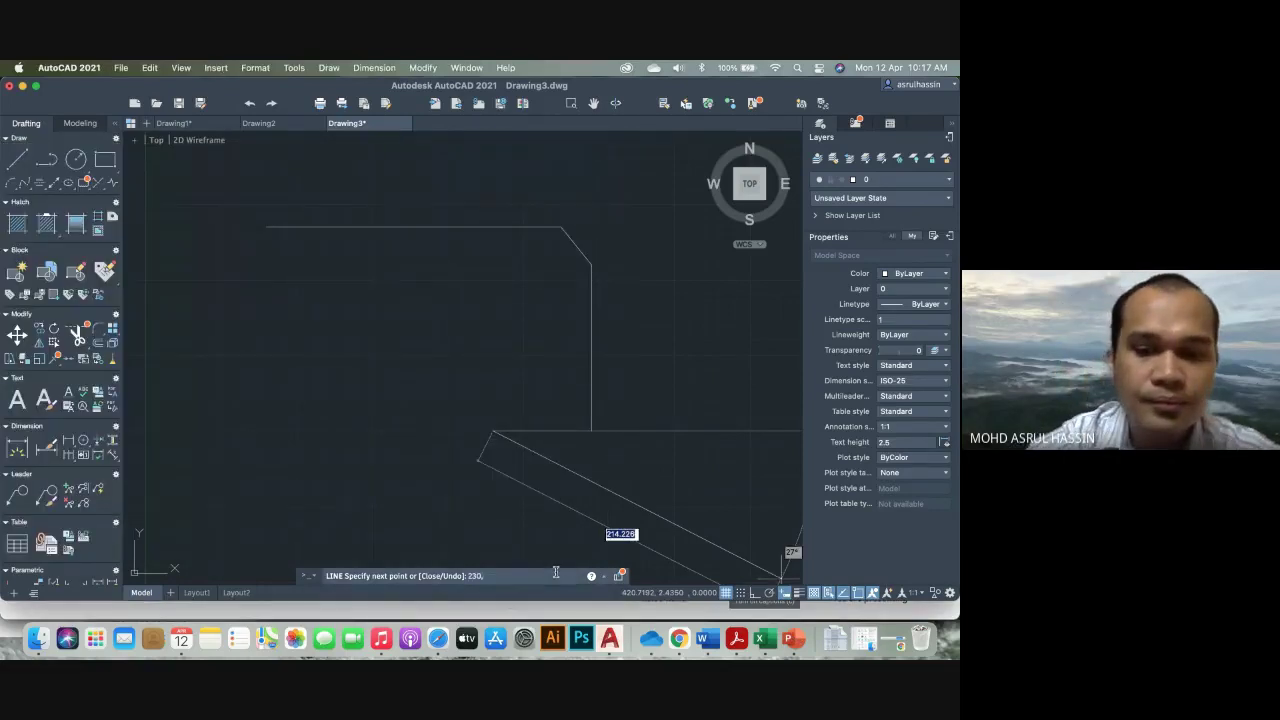
type("70")
key("Return")
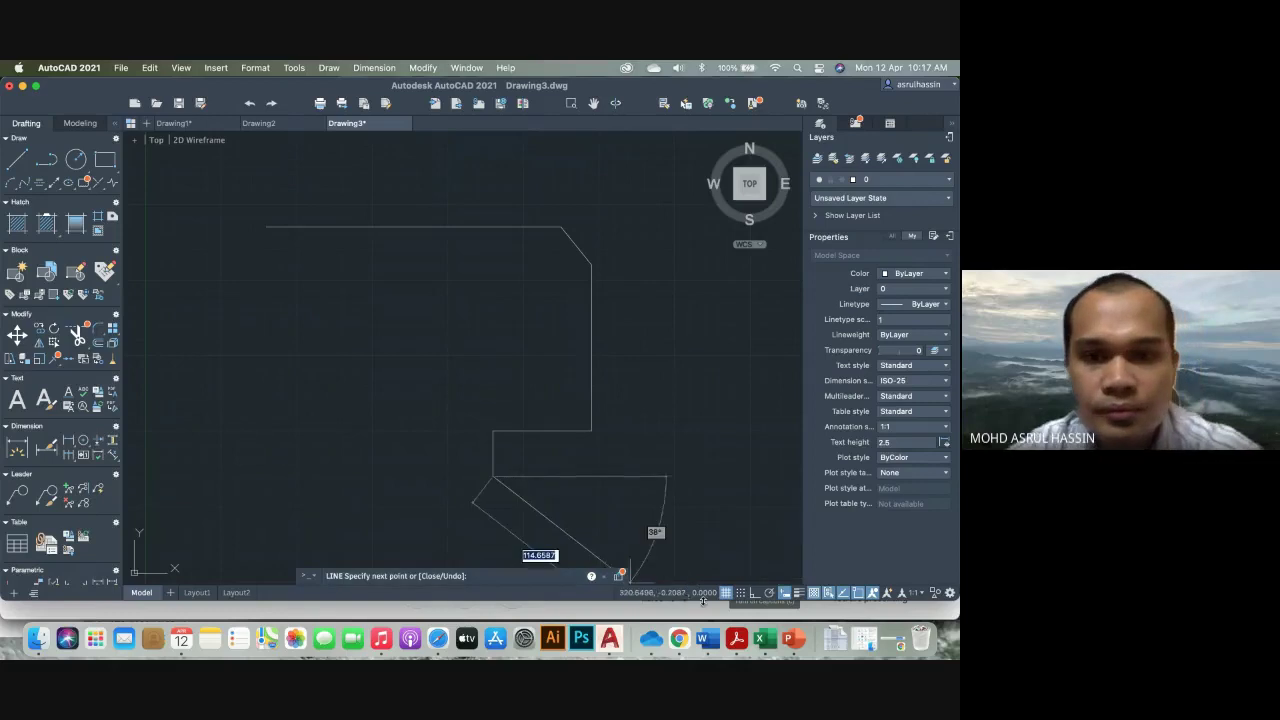
Following the PowerPoint slide, draw the outline's lowest edge to 120,70 and the short vertical up to 120,100 in AutoCAD
left_click(789, 638)
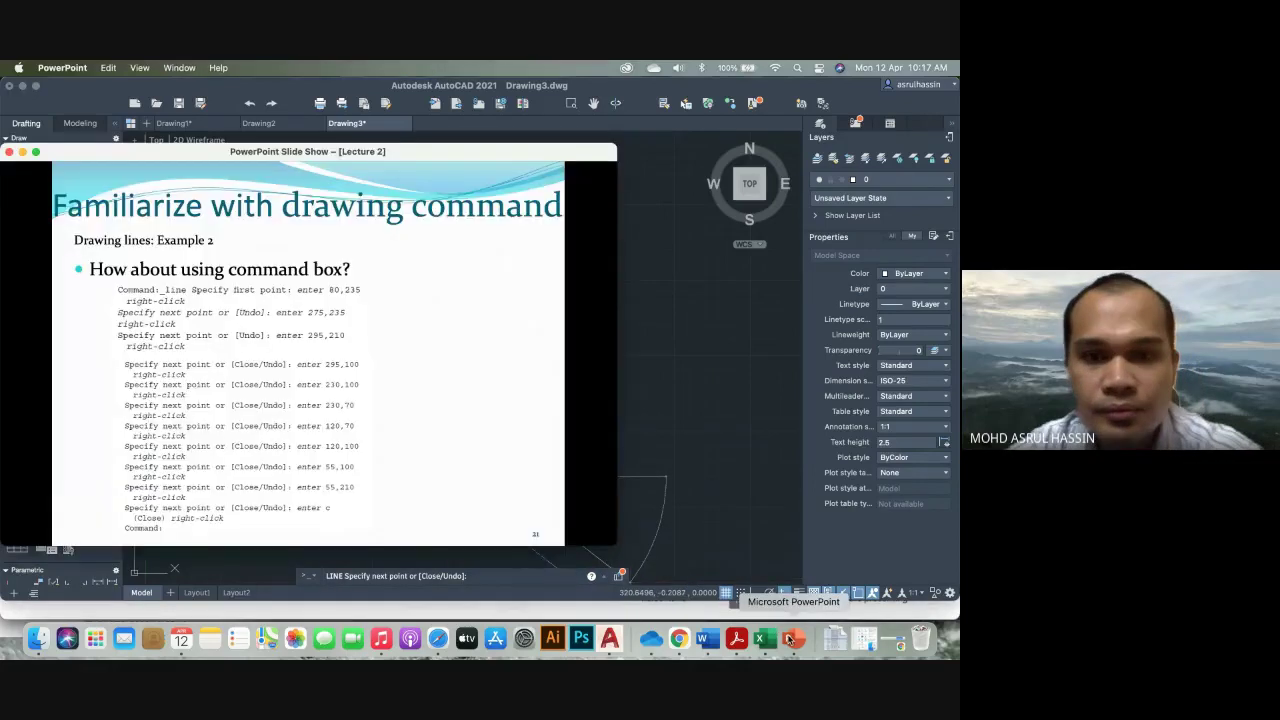
left_click(557, 575)
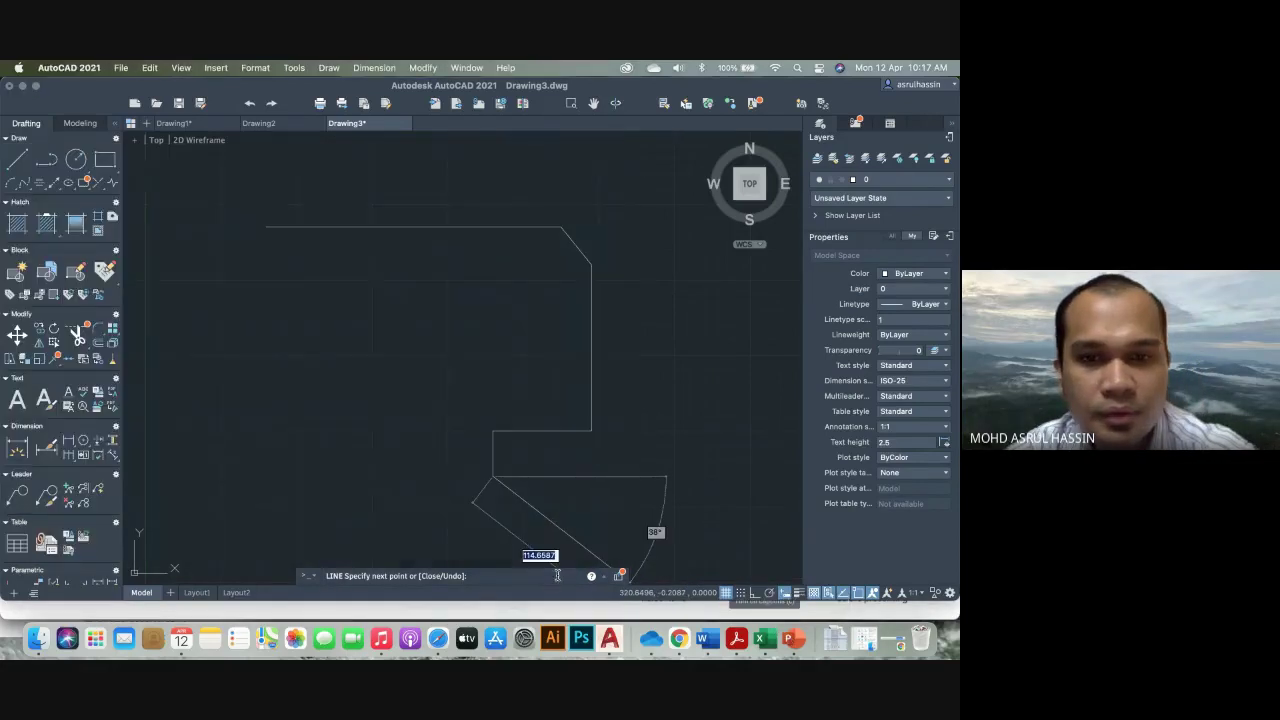
type("120,")
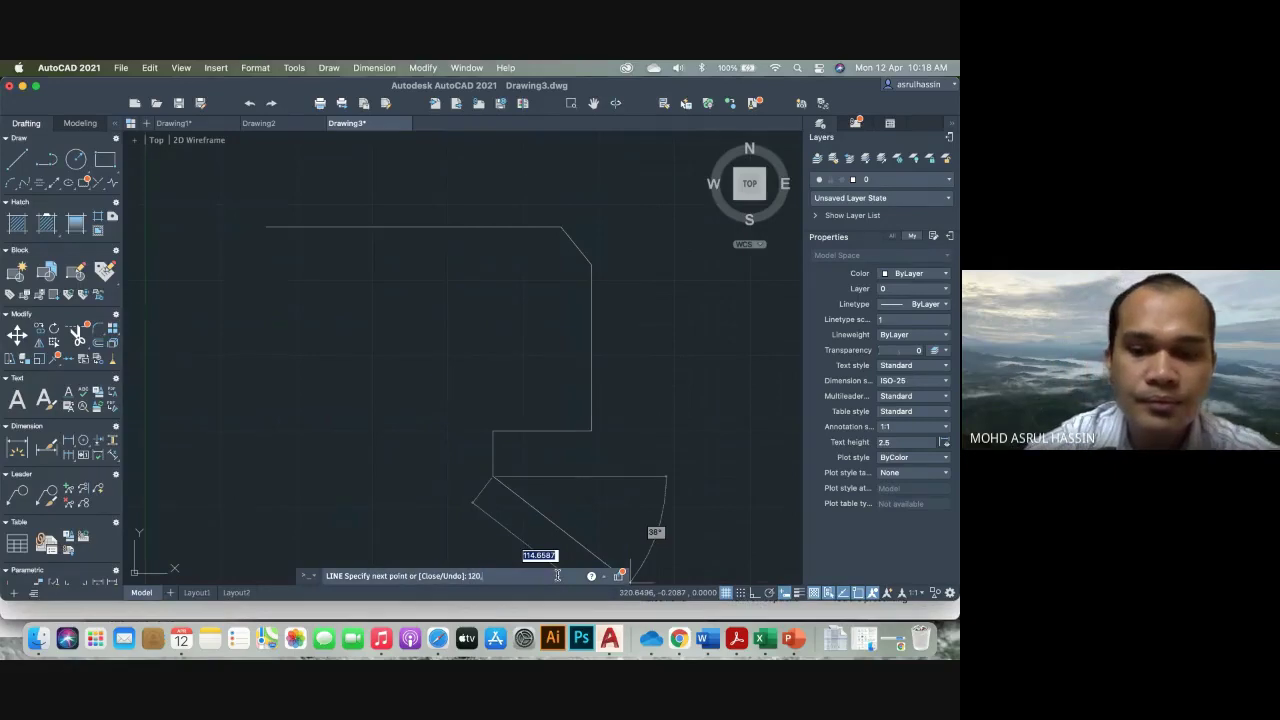
type("70")
key("Return")
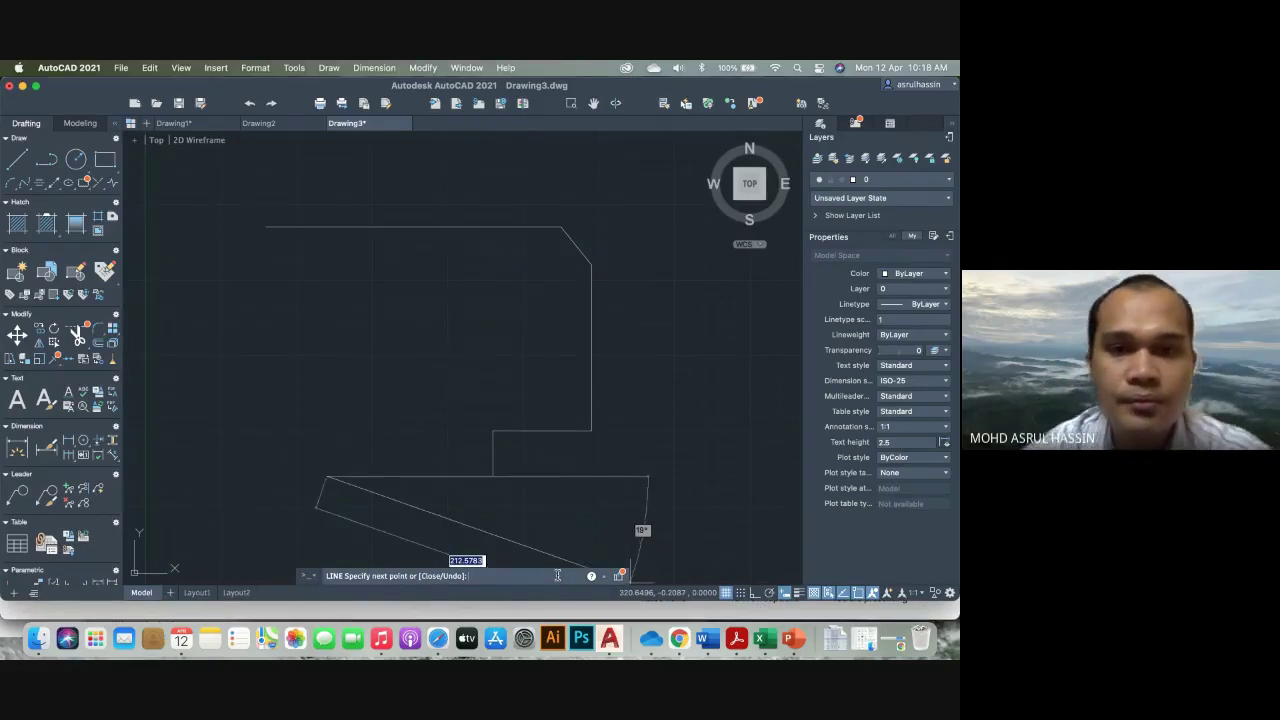
left_click(794, 645)
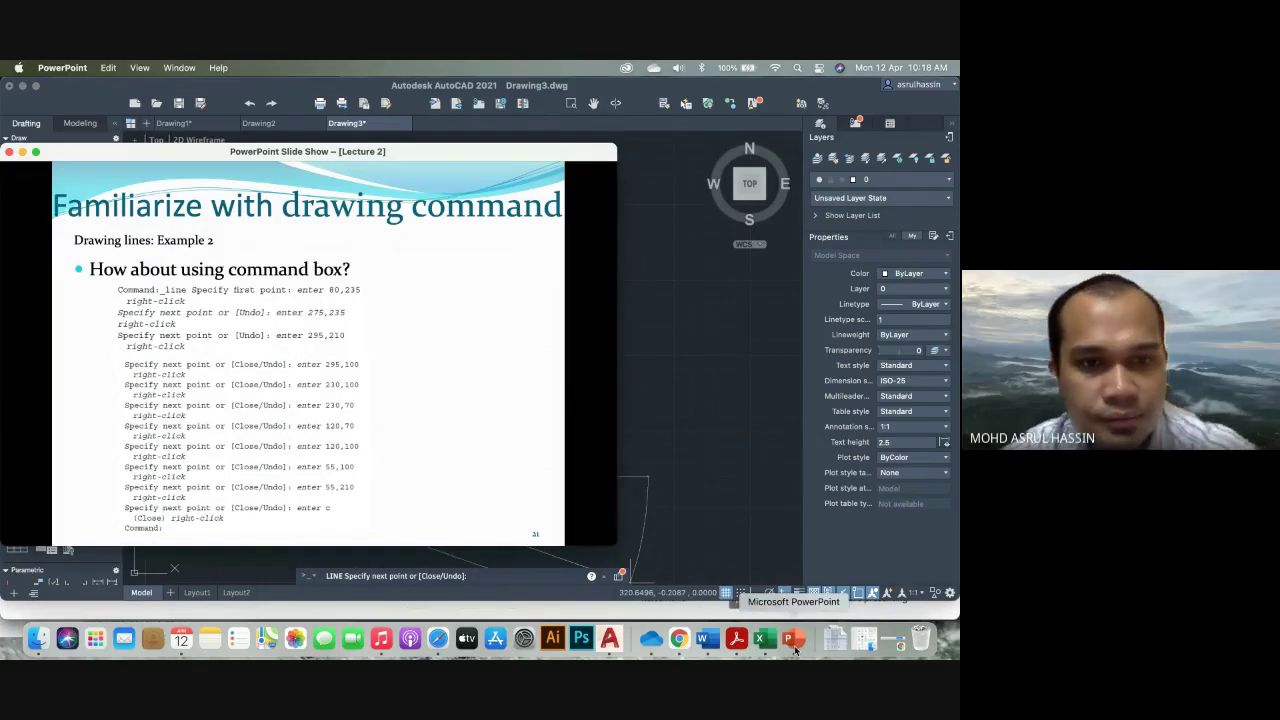
left_click(503, 577)
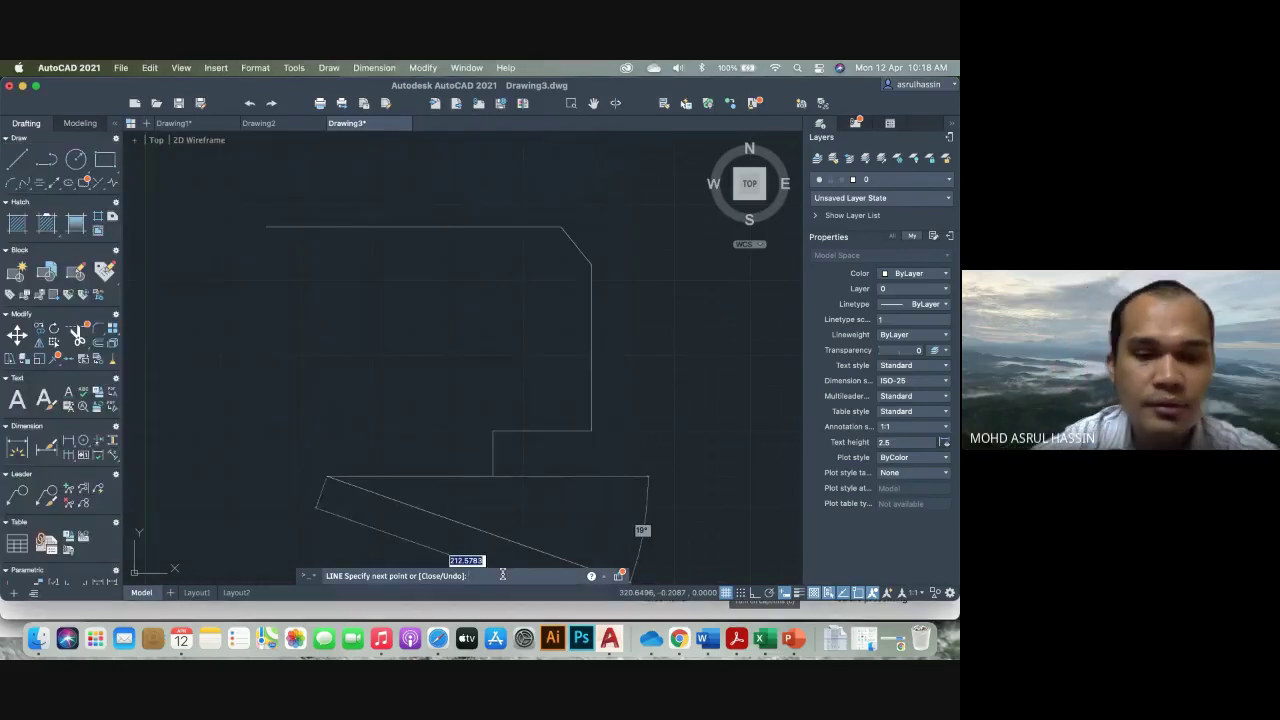
type("120,100")
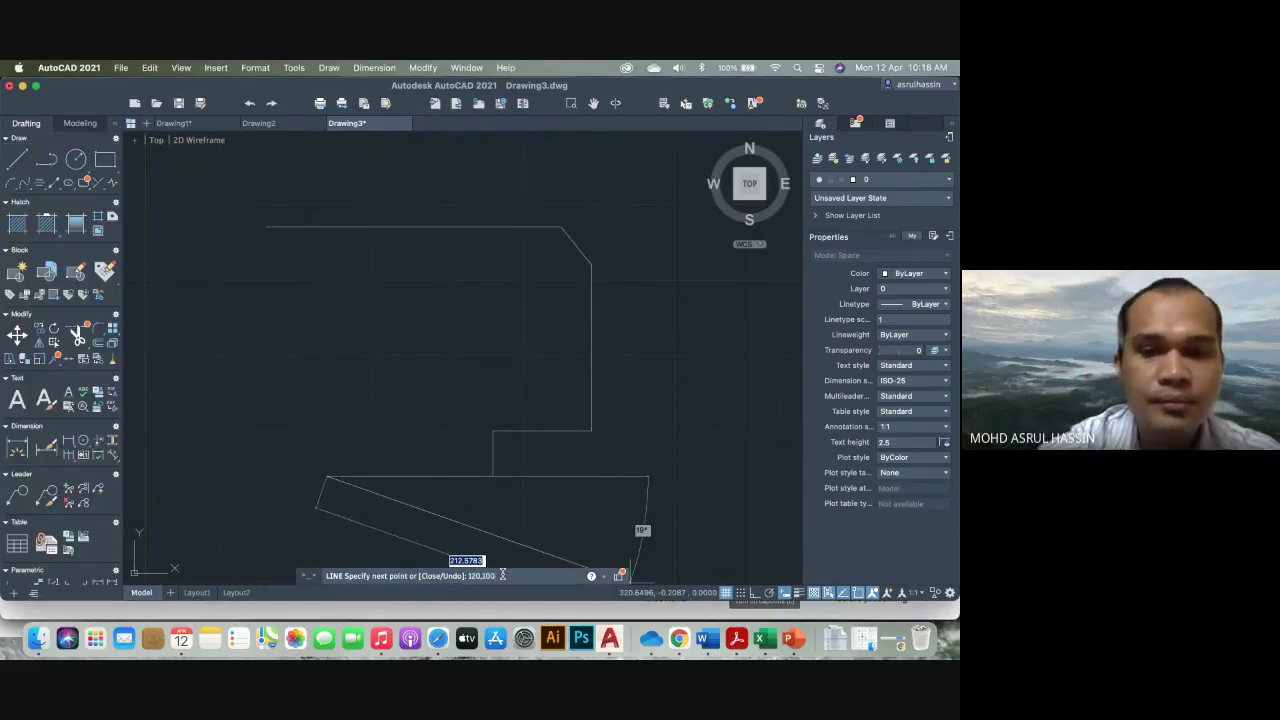
key("Return")
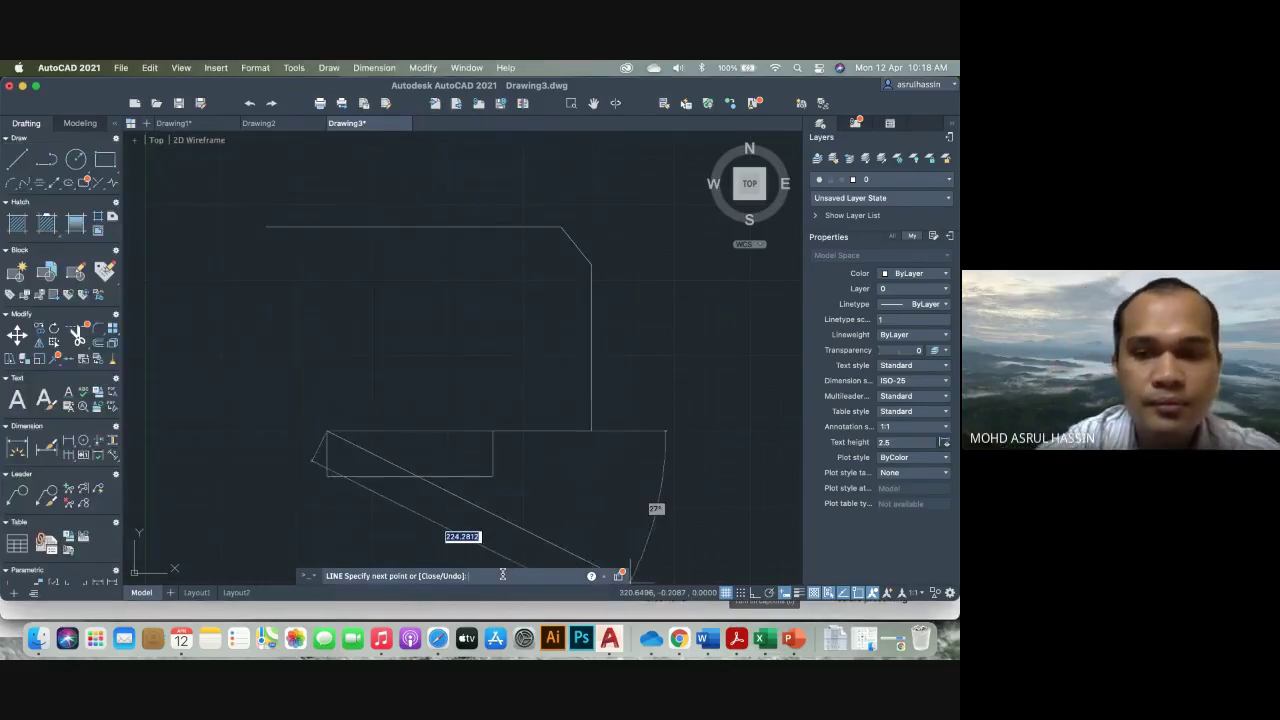
Check the Example 2 slide in PowerPoint and continue the AutoCAD outline horizontally to 55,100
left_click(789, 636)
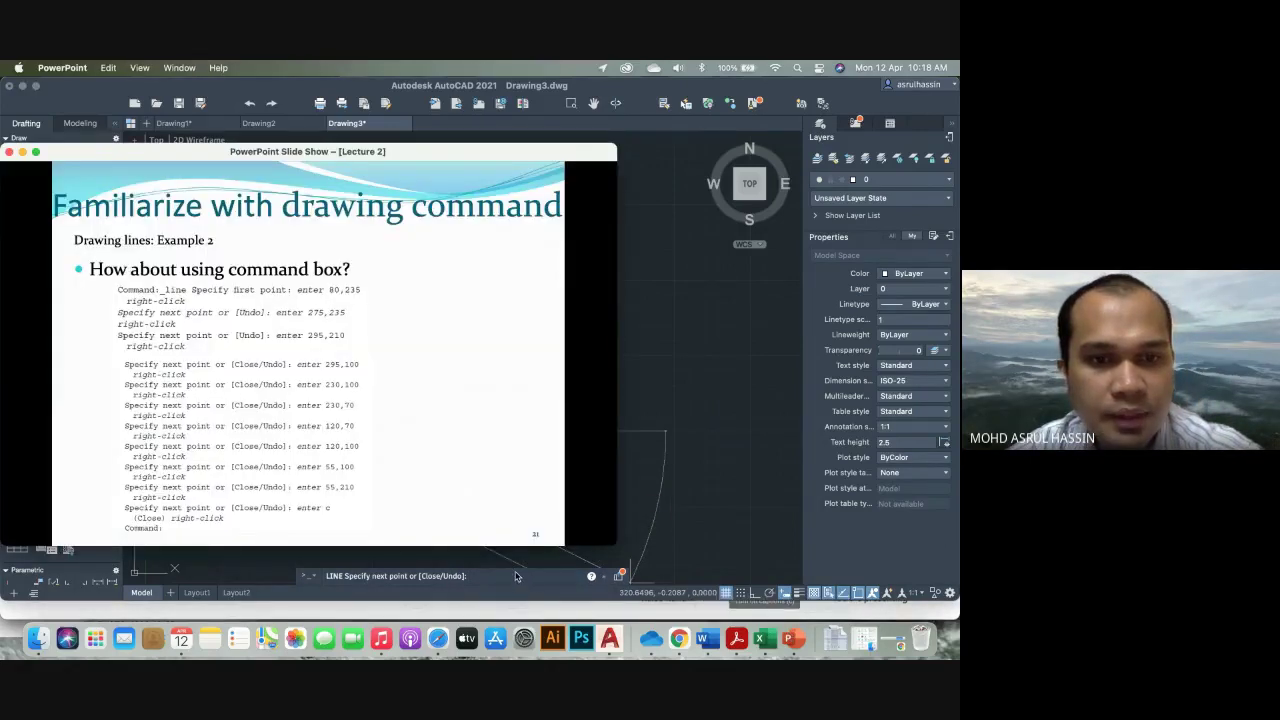
left_click(516, 575)
type("55,")
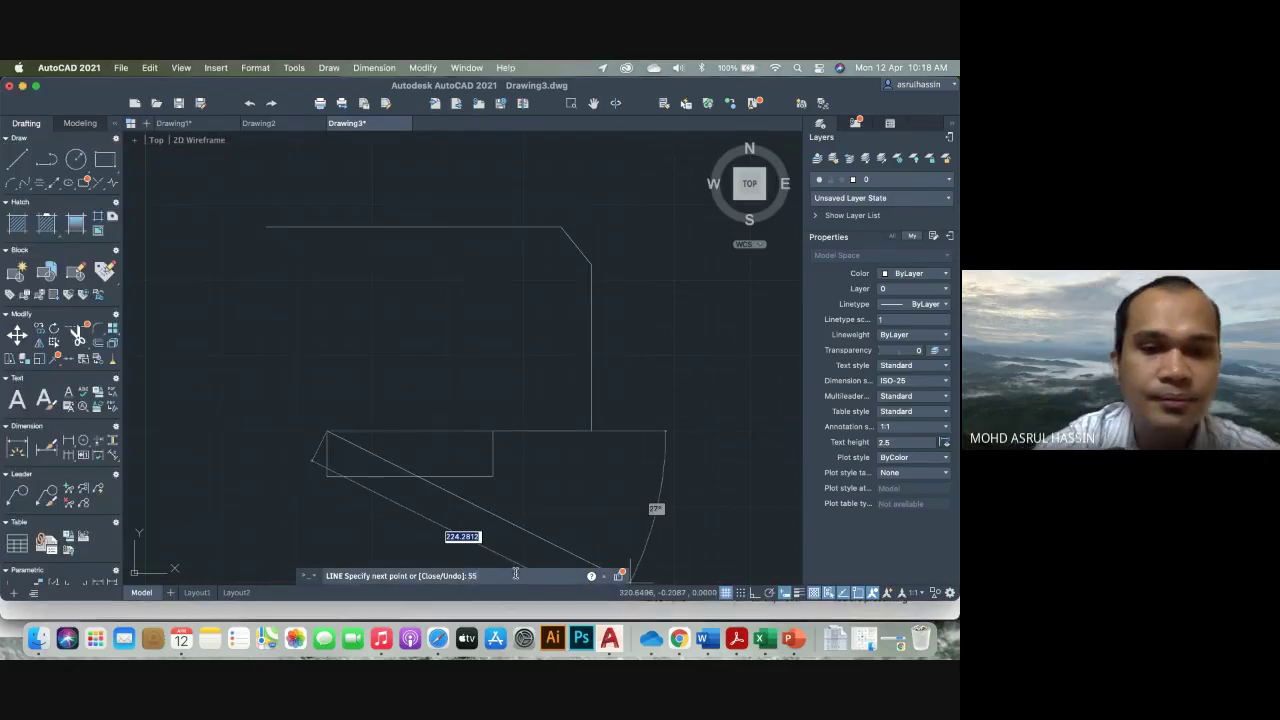
type("100")
key("Return")
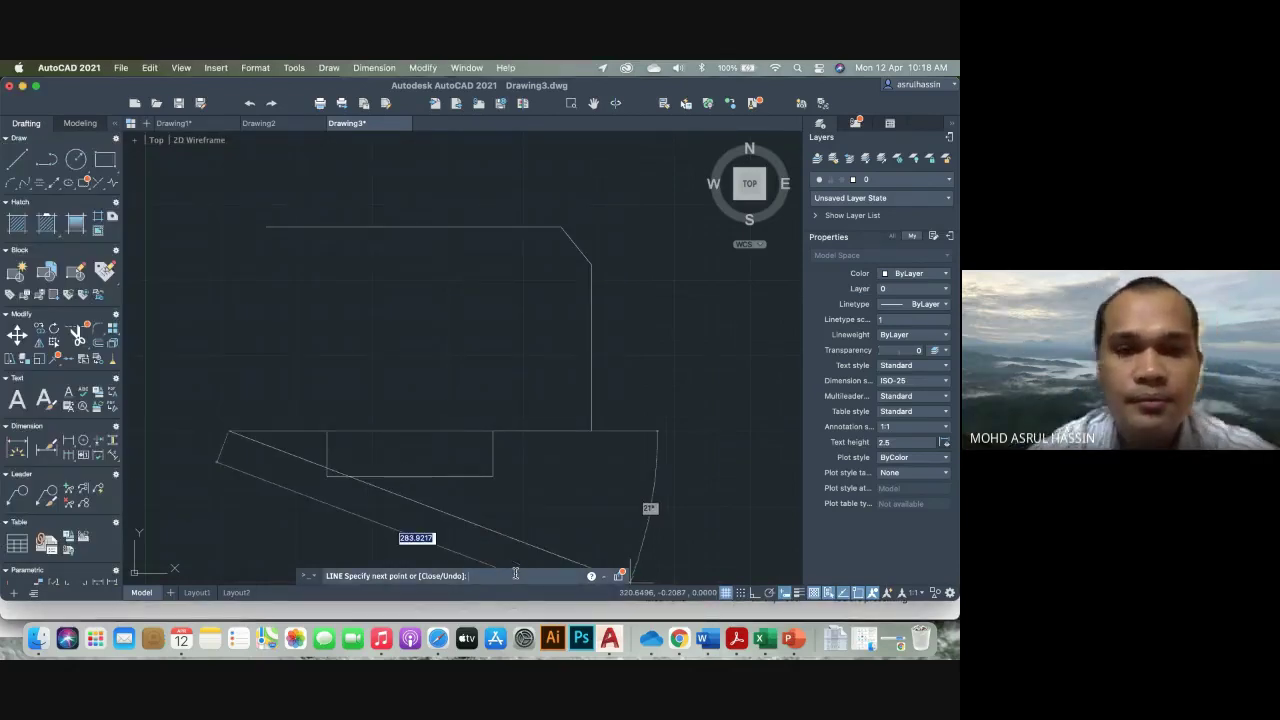
Following the PowerPoint slide, draw the vertical edge up to 55,210 in AutoCAD and close the outline with the Close option
left_click(805, 643)
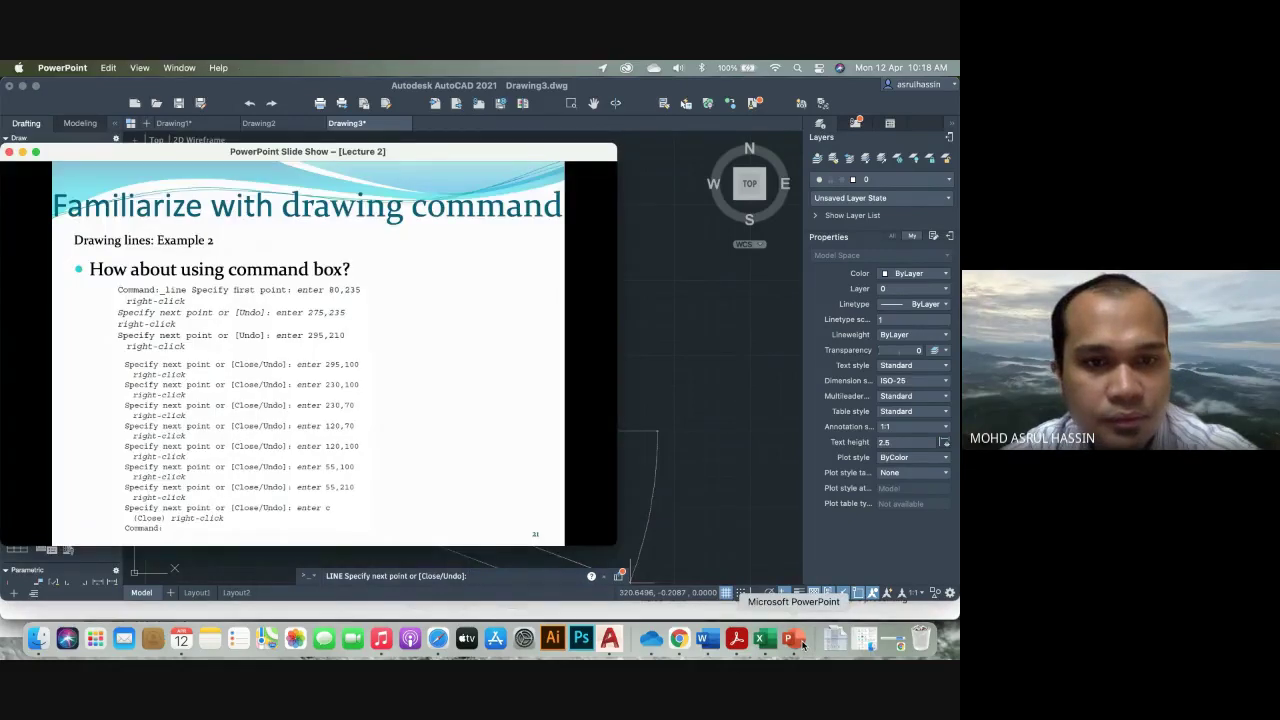
left_click(516, 578)
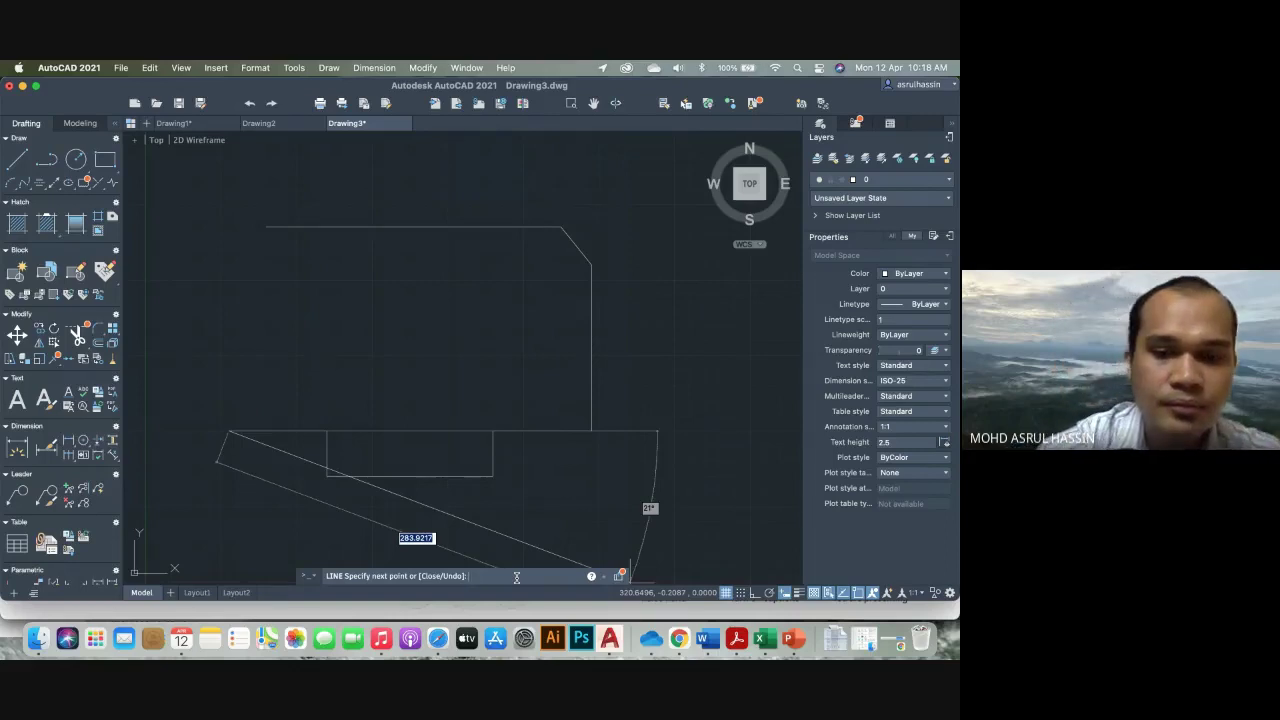
type("55,21")
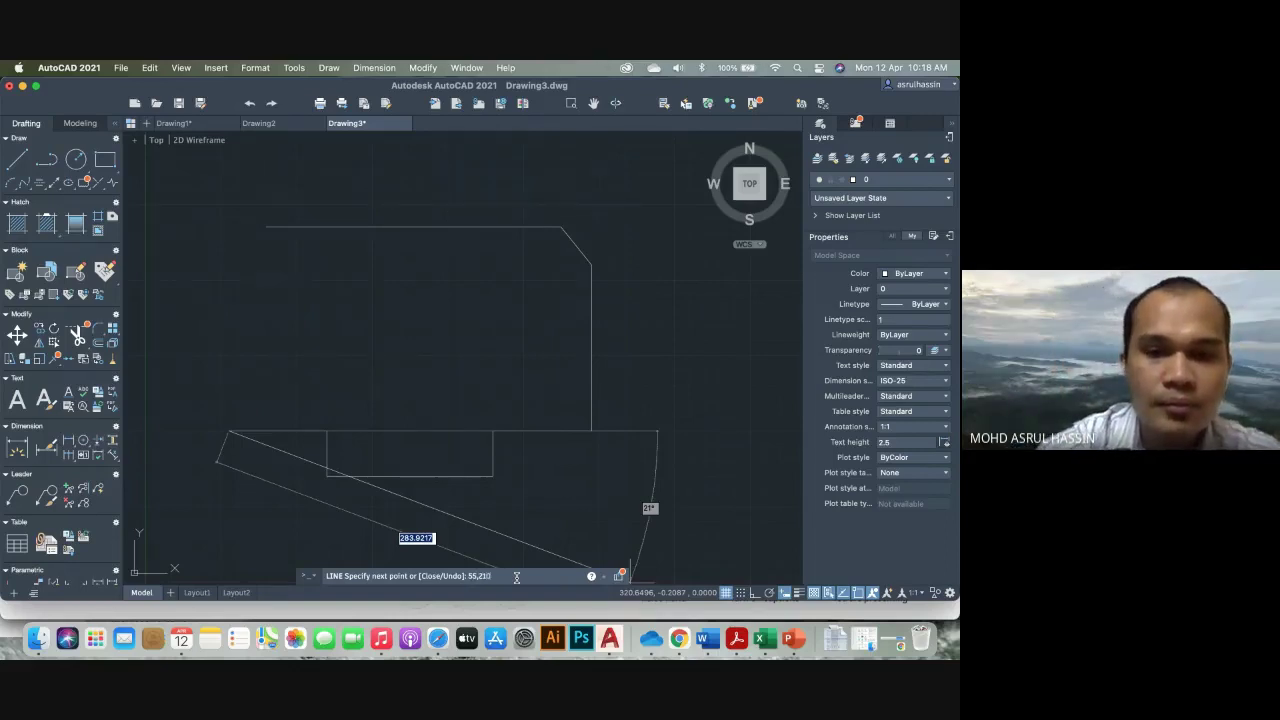
key("Return")
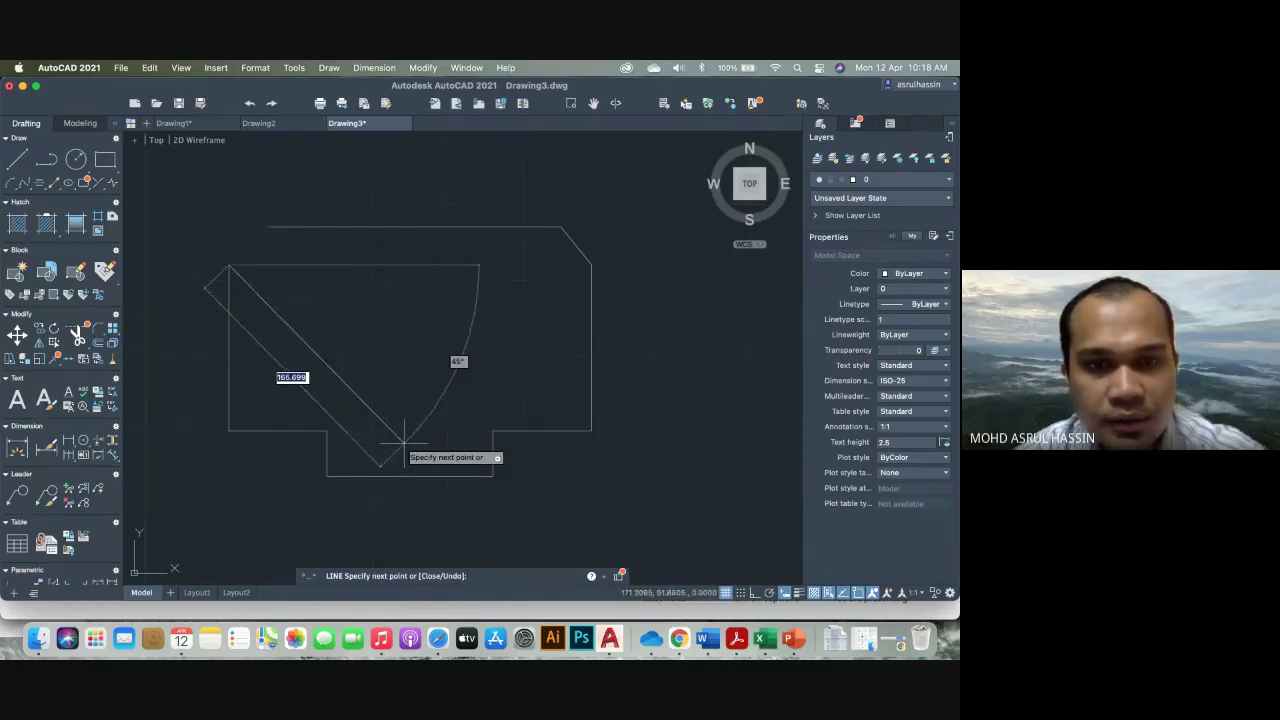
type("@")
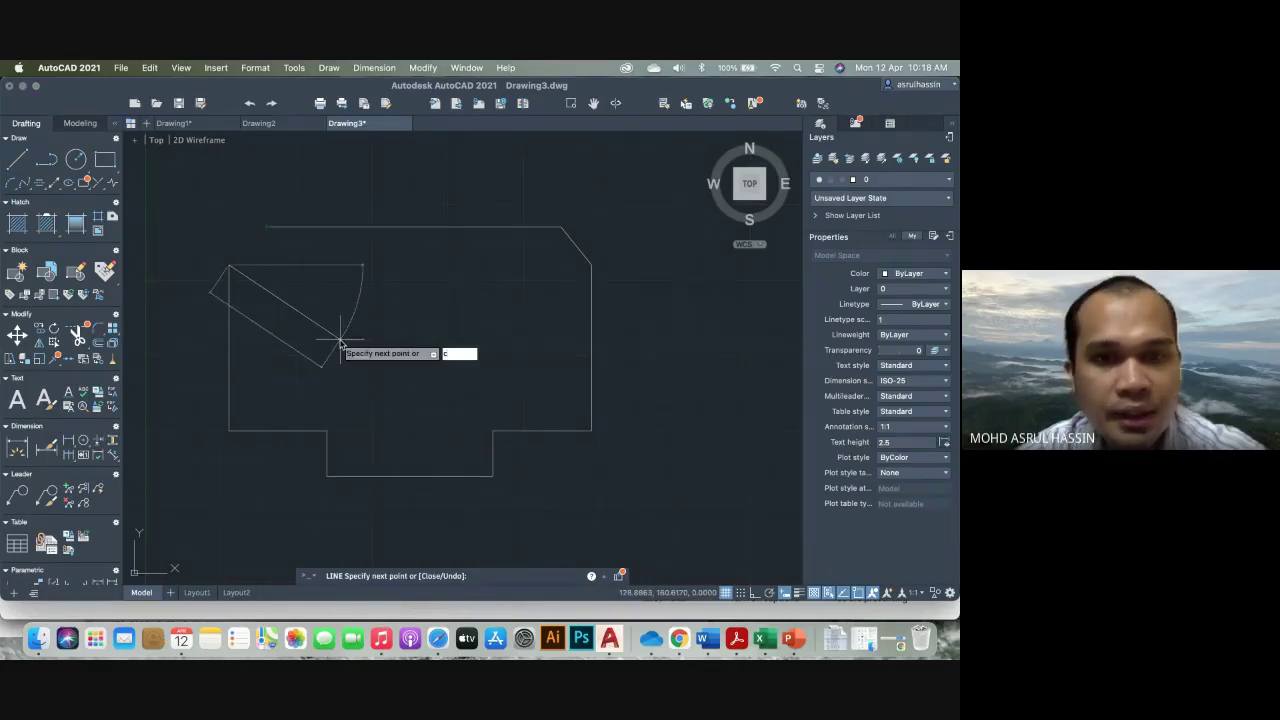
key("Return")
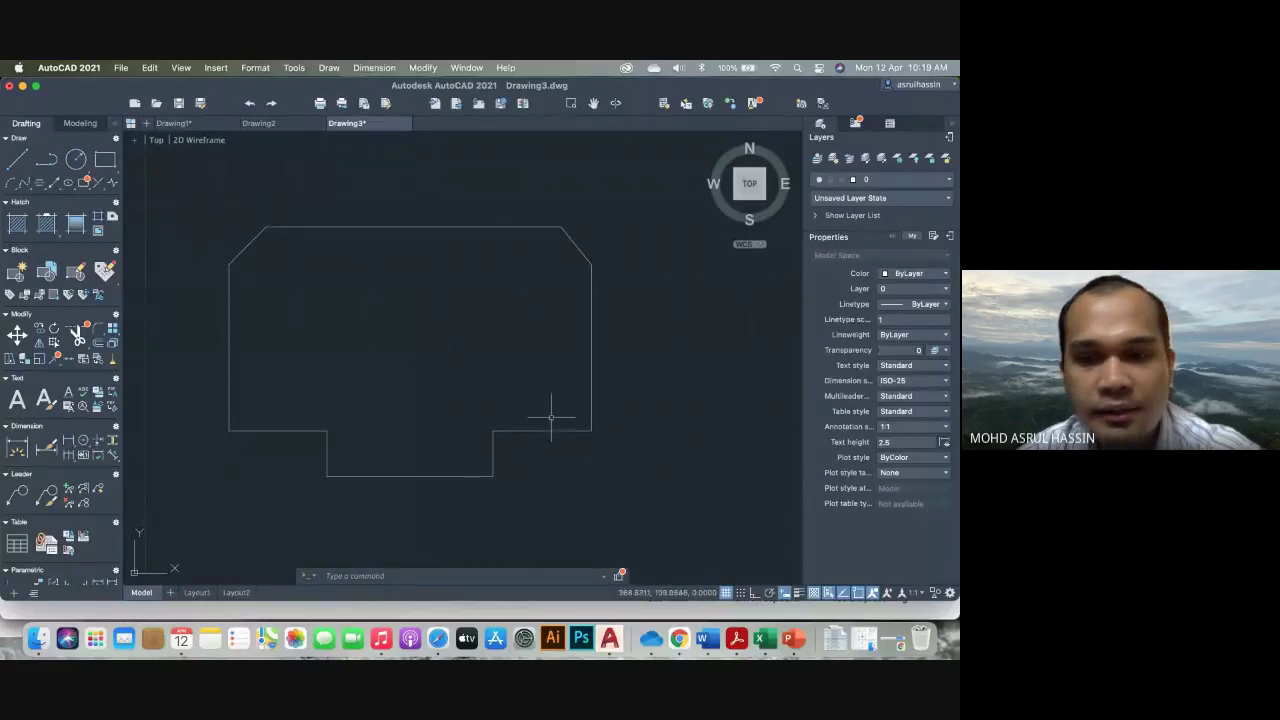
Compare the finished AutoCAD outline with the Example 2 coordinate drawing in PowerPoint, checking the Google Meet call in between
left_click(795, 640)
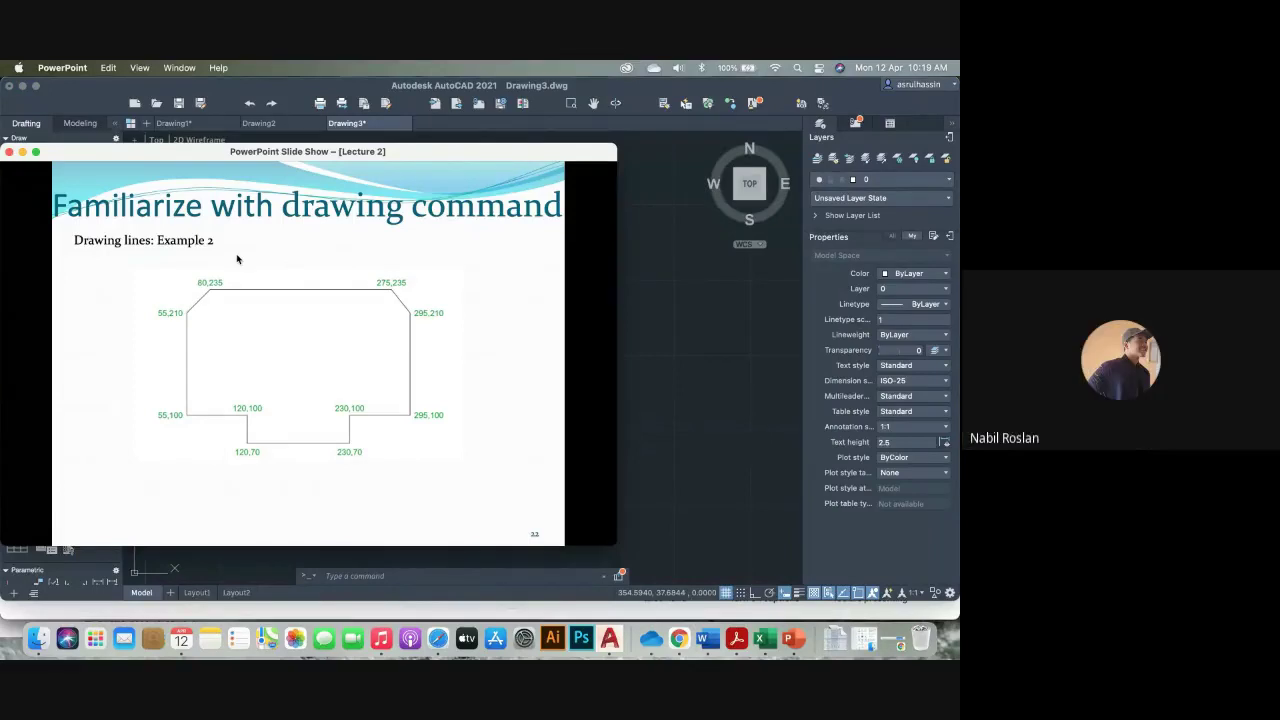
left_click(678, 640)
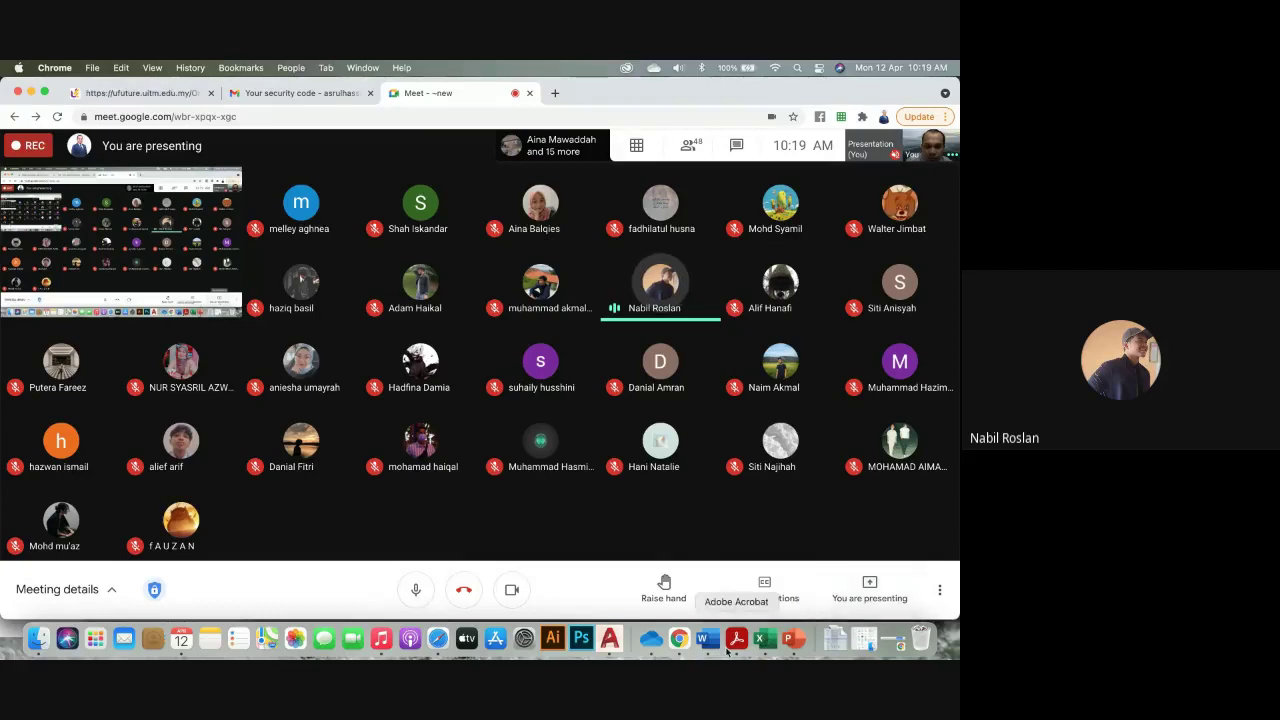
left_click(793, 641)
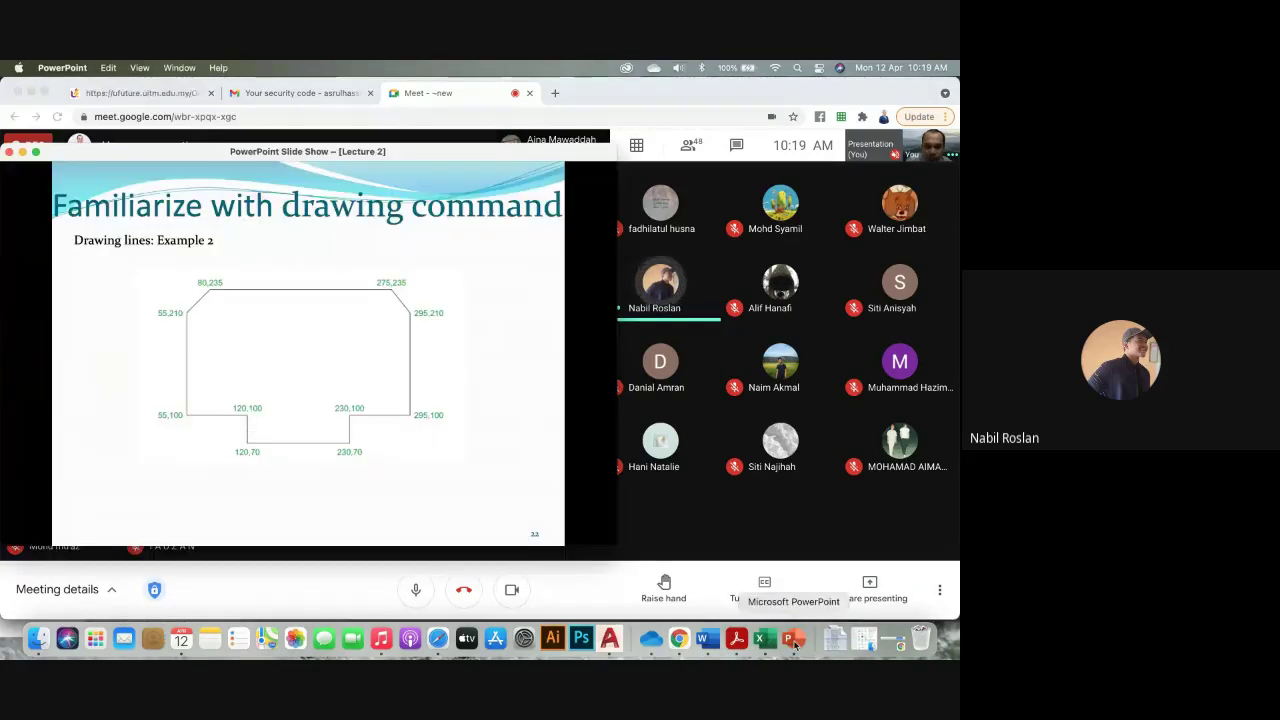
left_click(612, 643)
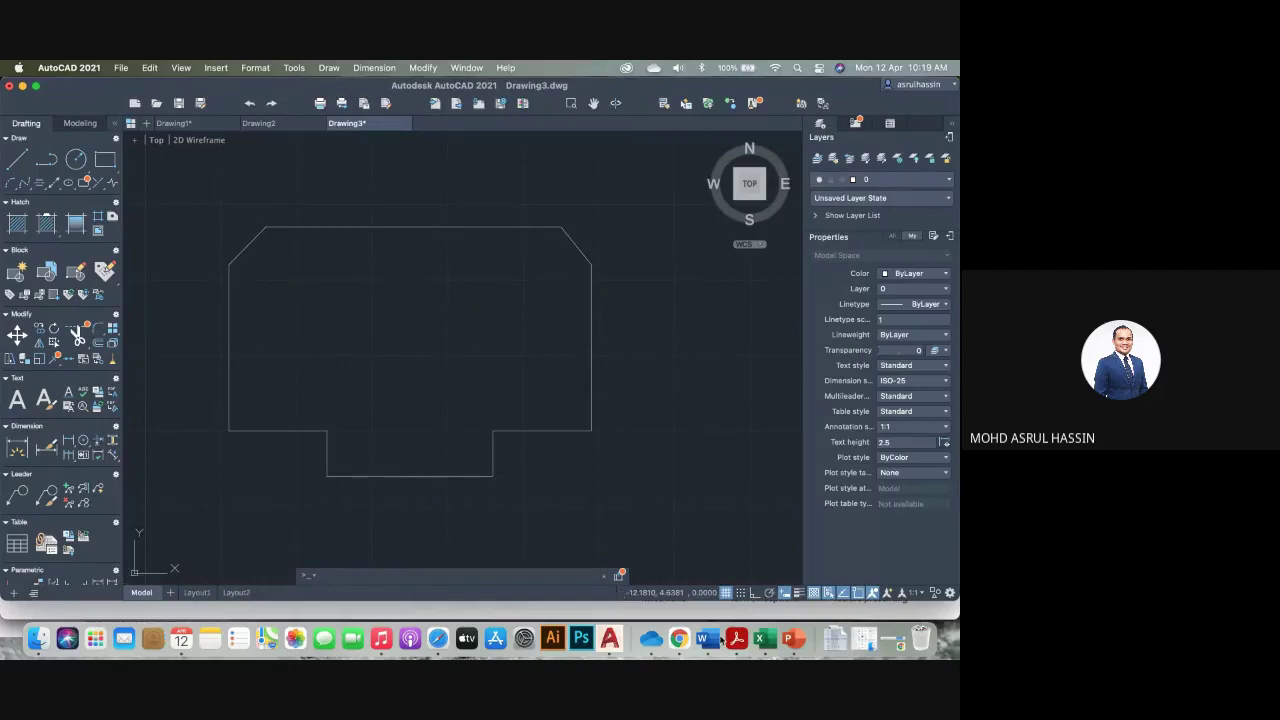
Go back through the PowerPoint lecture slides to the user interface slide showing the AutoCAD Classic workspace, and return to AutoCAD
left_click(790, 640)
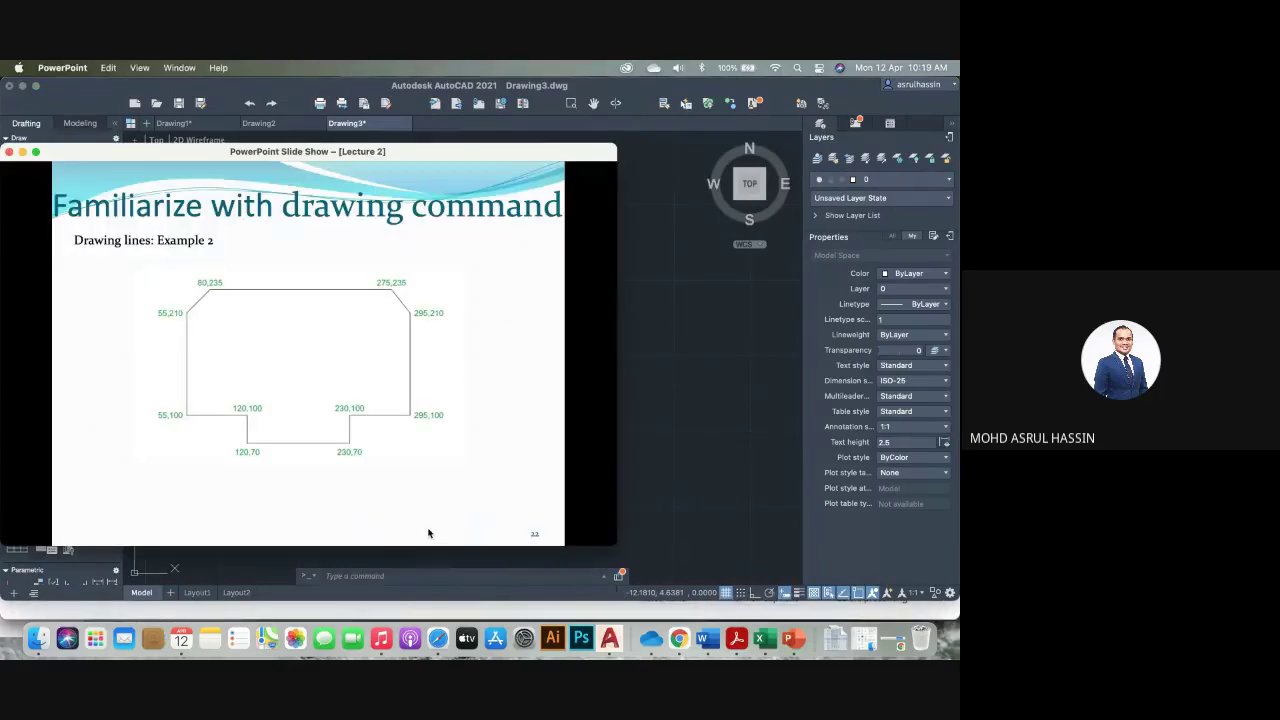
key("Left")
key("Left")
key("Left")
key("Left")
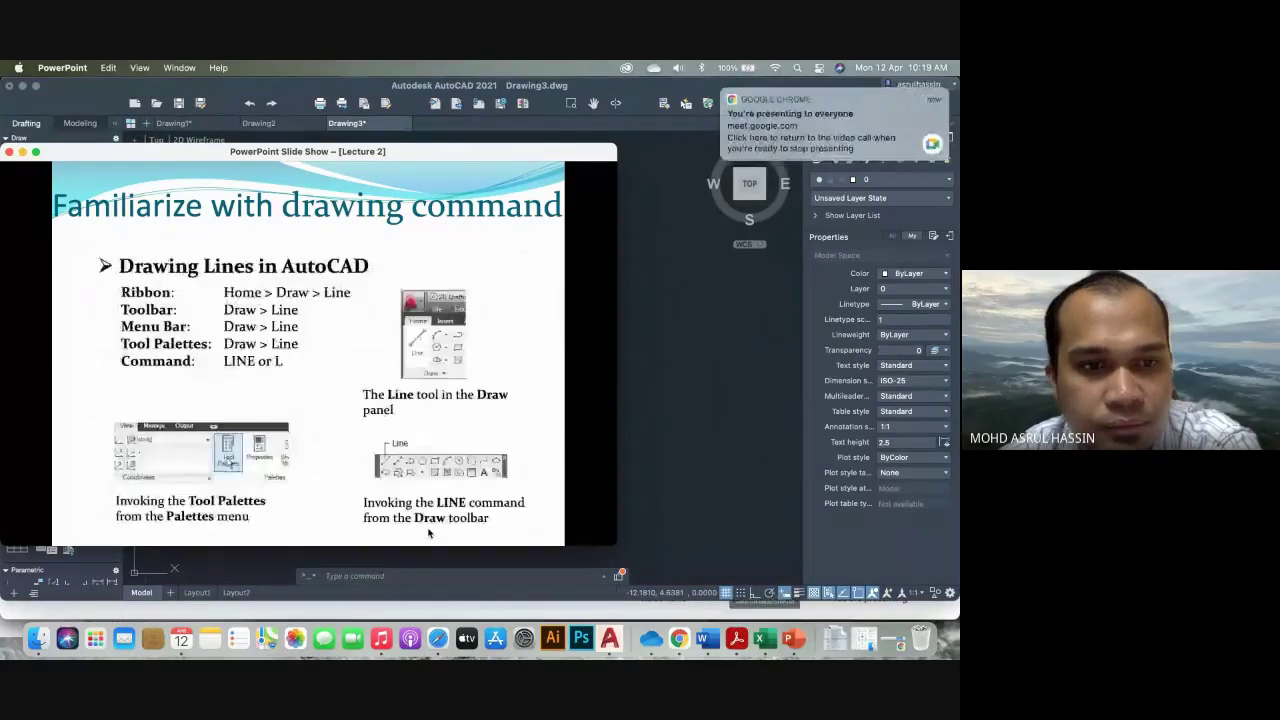
key("Left")
key("Left")
key("Right")
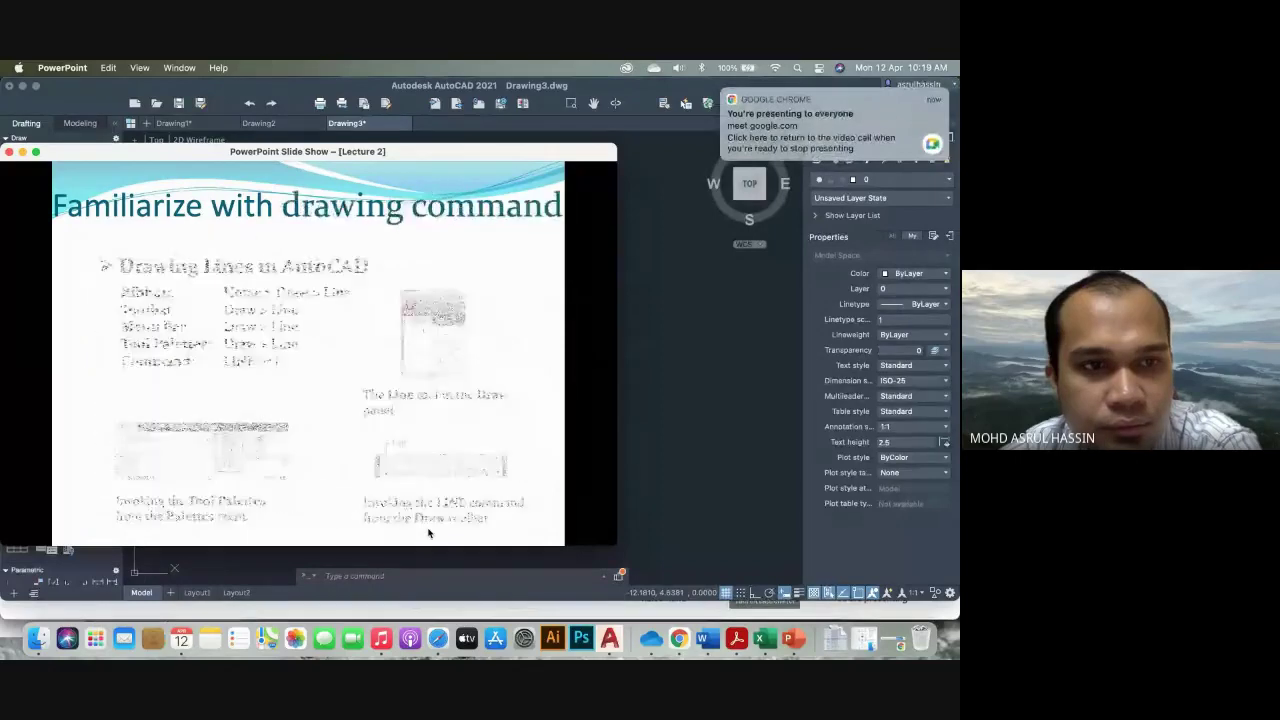
key("Left")
key("Left")
key("Left")
key("Left")
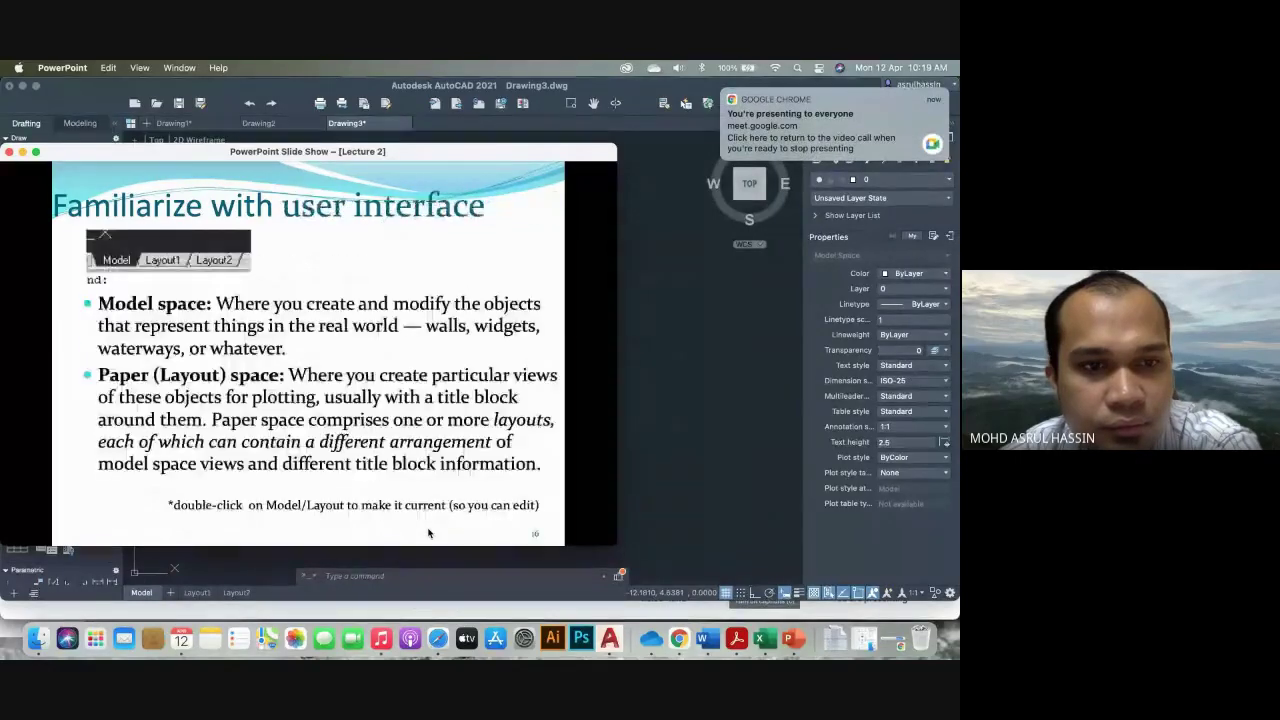
key("Left")
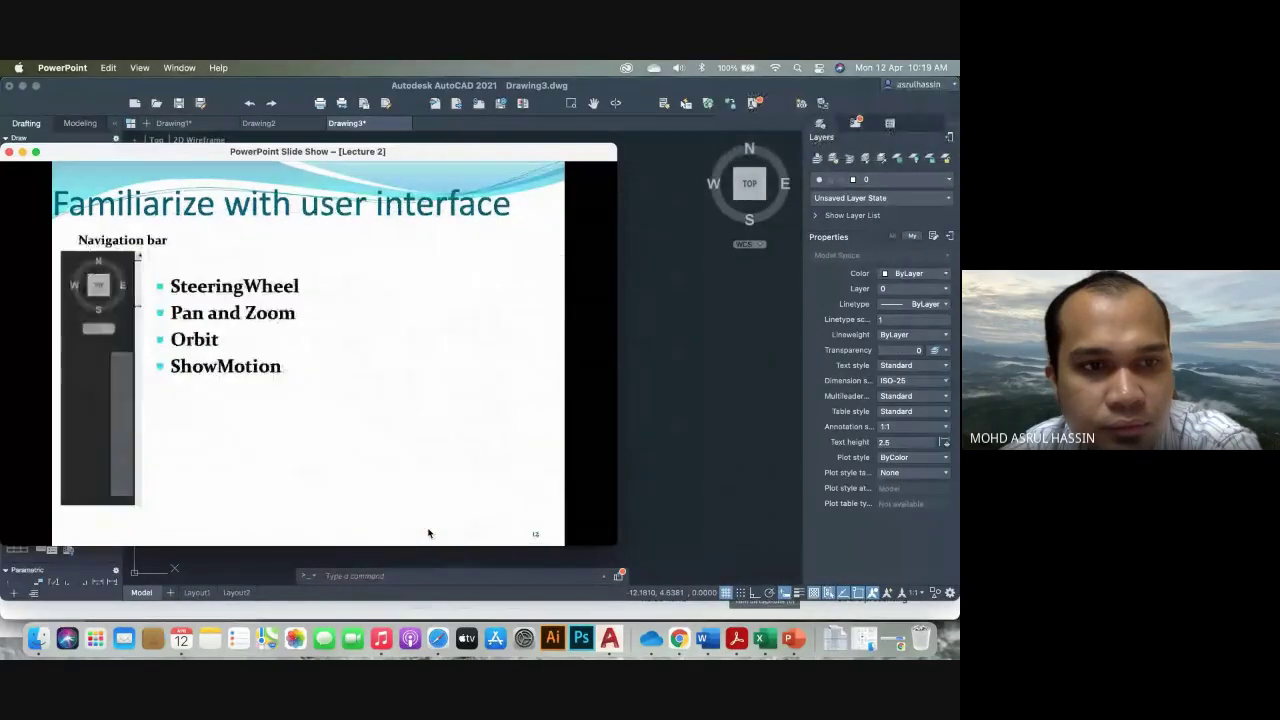
key("Left")
key("Left")
key("Left")
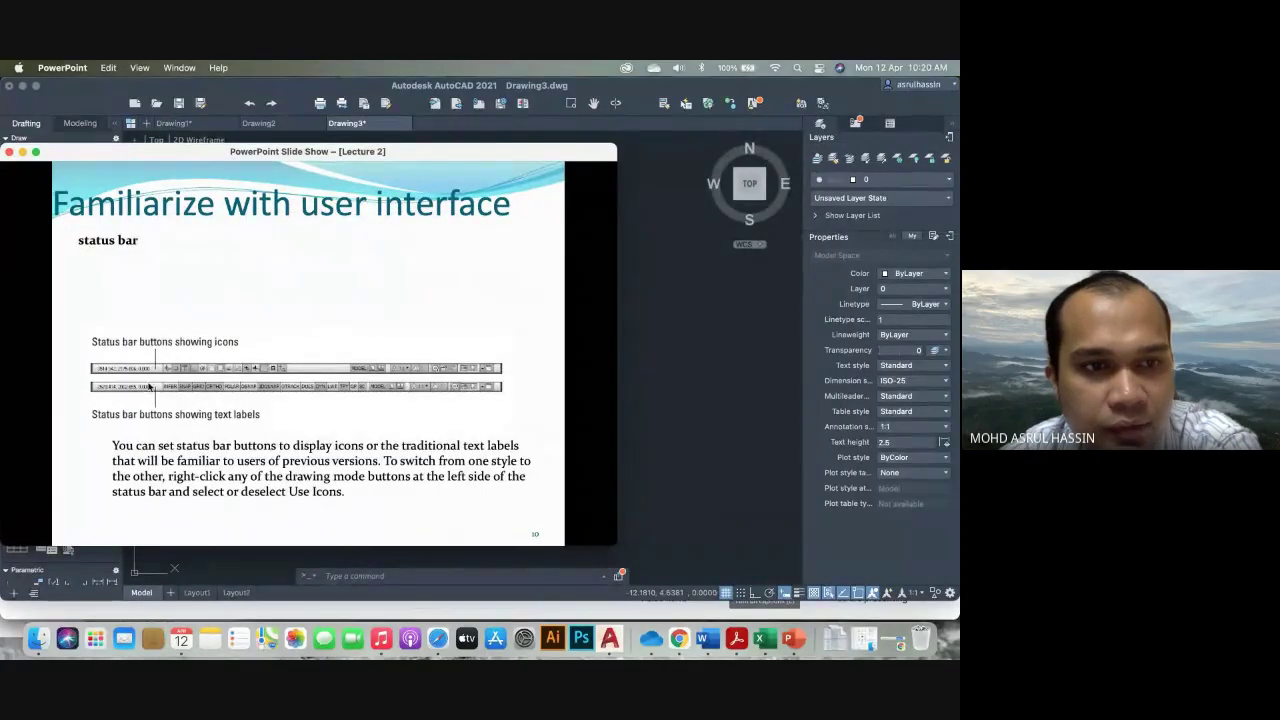
key("Left")
key("Left")
key("Left")
key("Left")
key("Left")
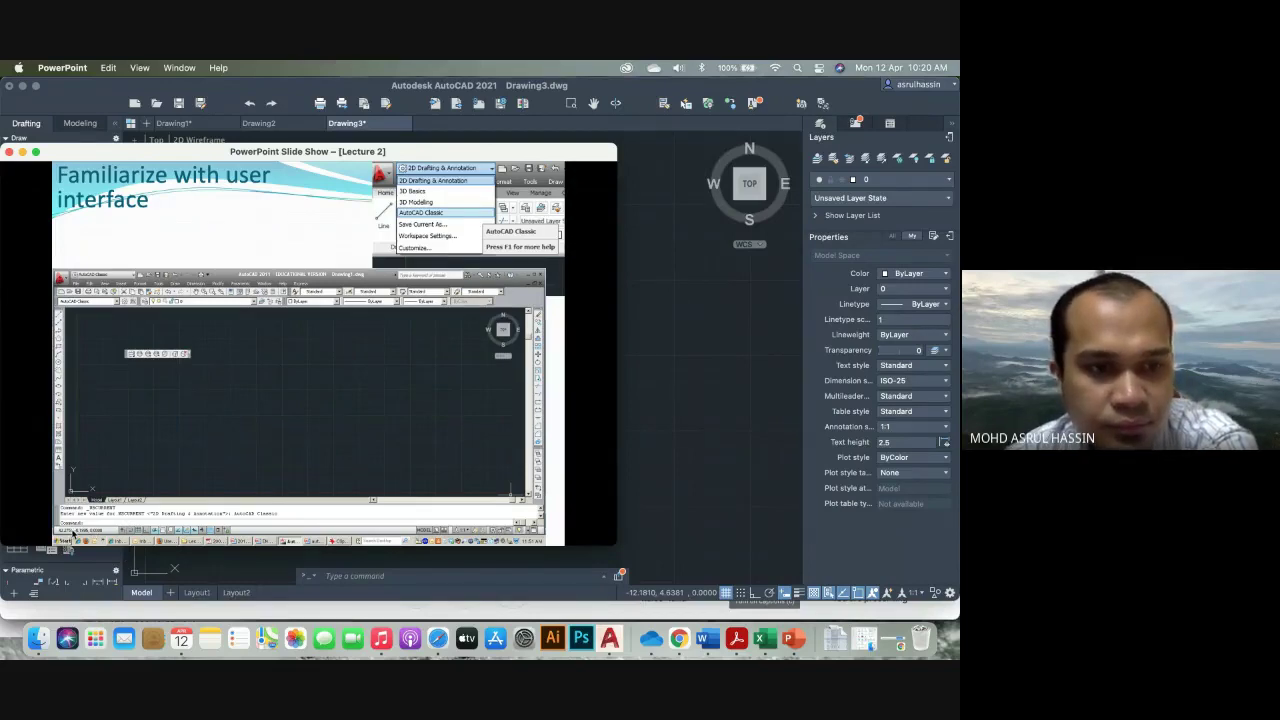
left_click(609, 638)
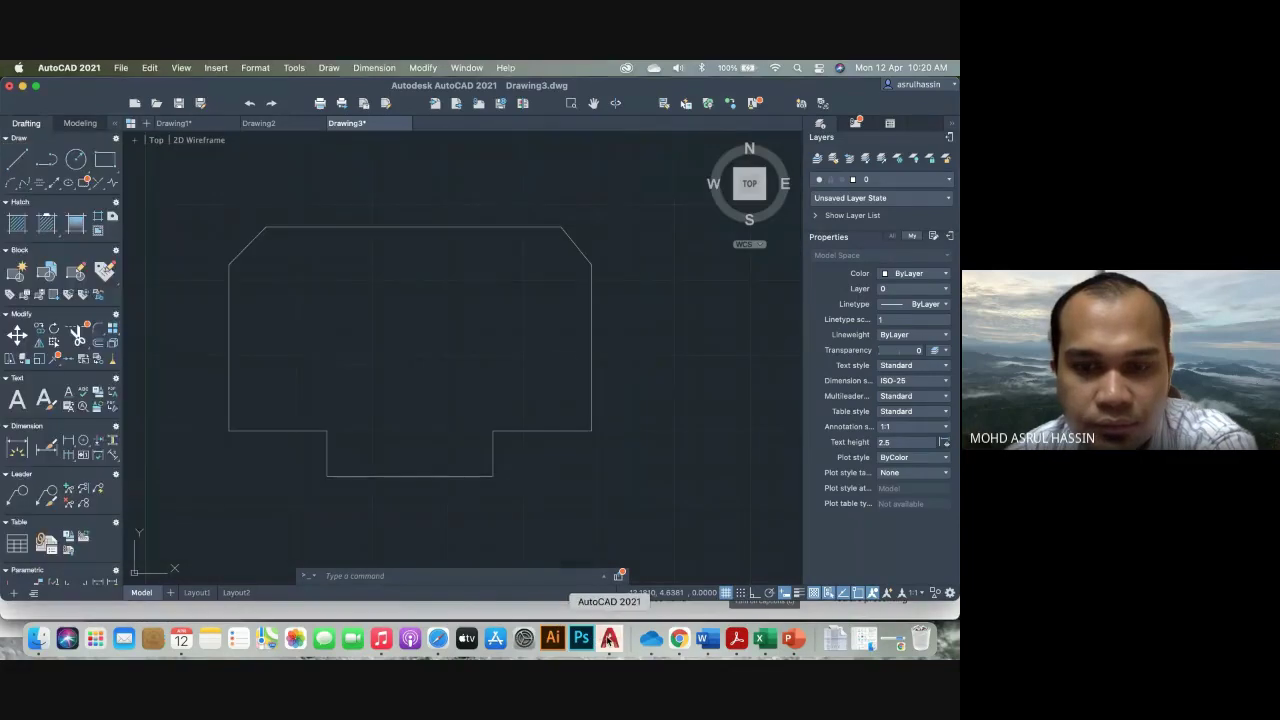
Look in on the Google Meet call, switch back to AutoCAD, delete Layout2 from the drawing and return to model space
left_click(679, 638)
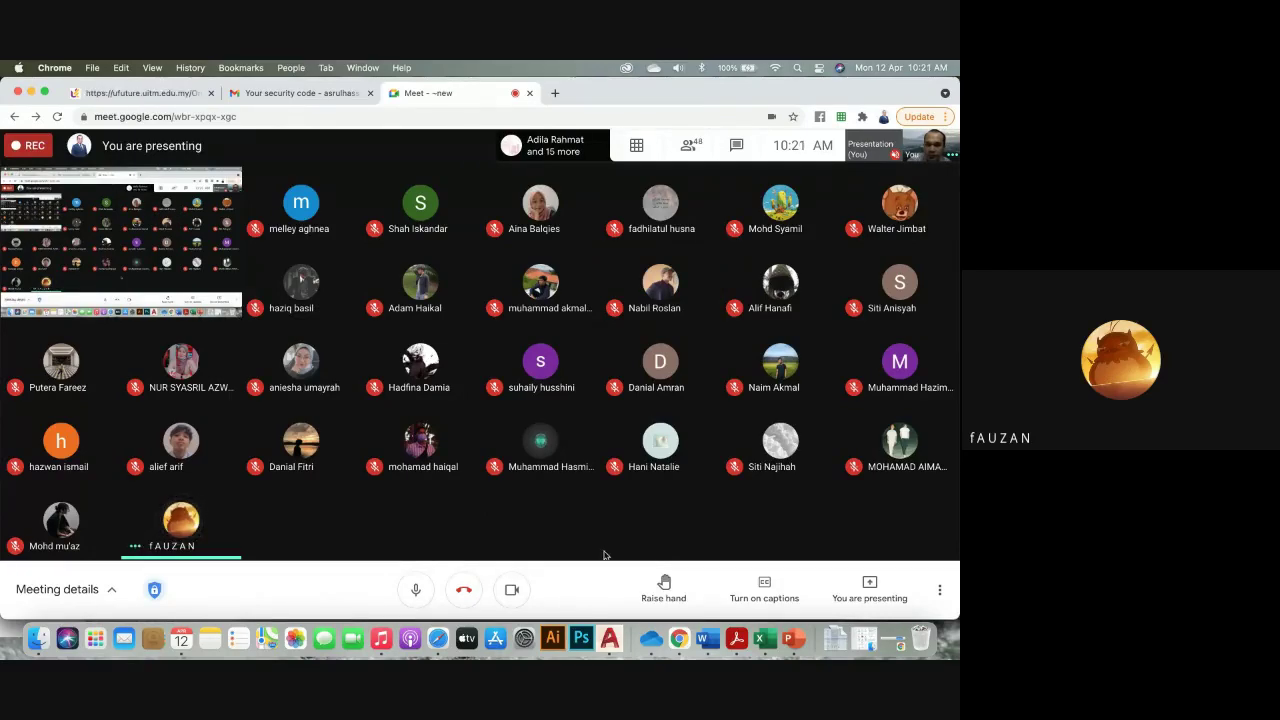
left_click(609, 638)
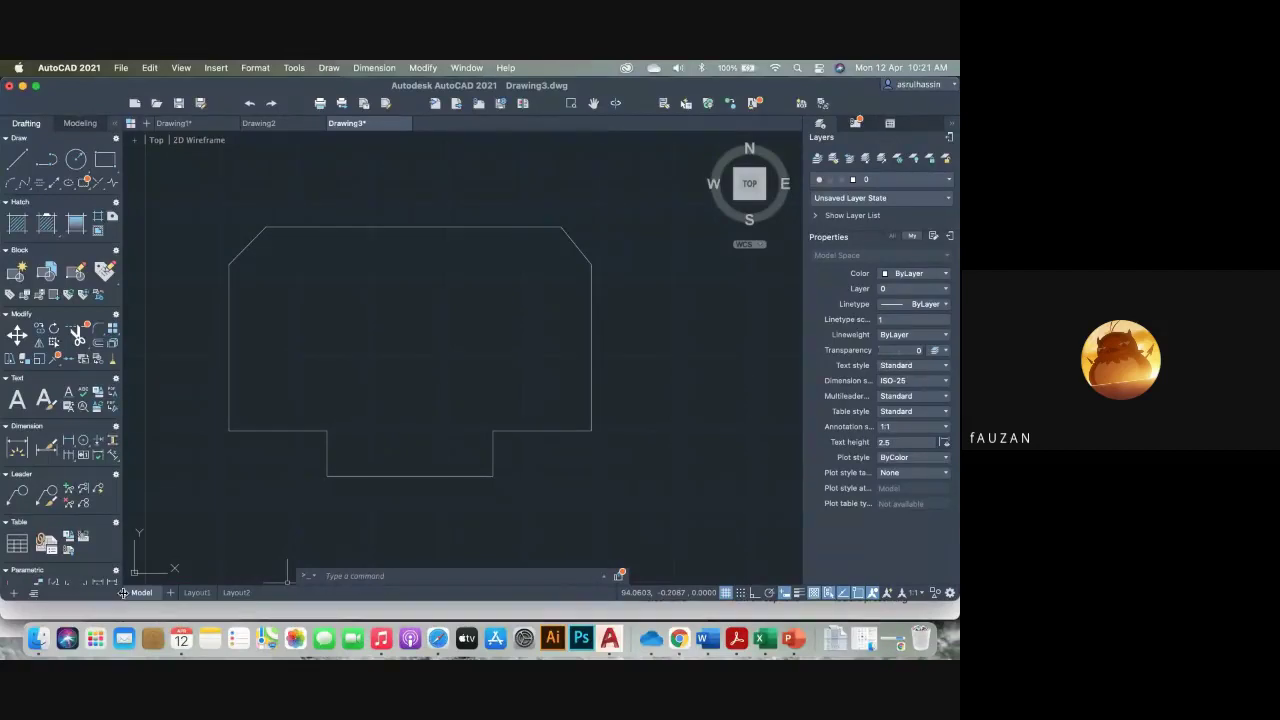
left_click(218, 597)
right_click(228, 596)
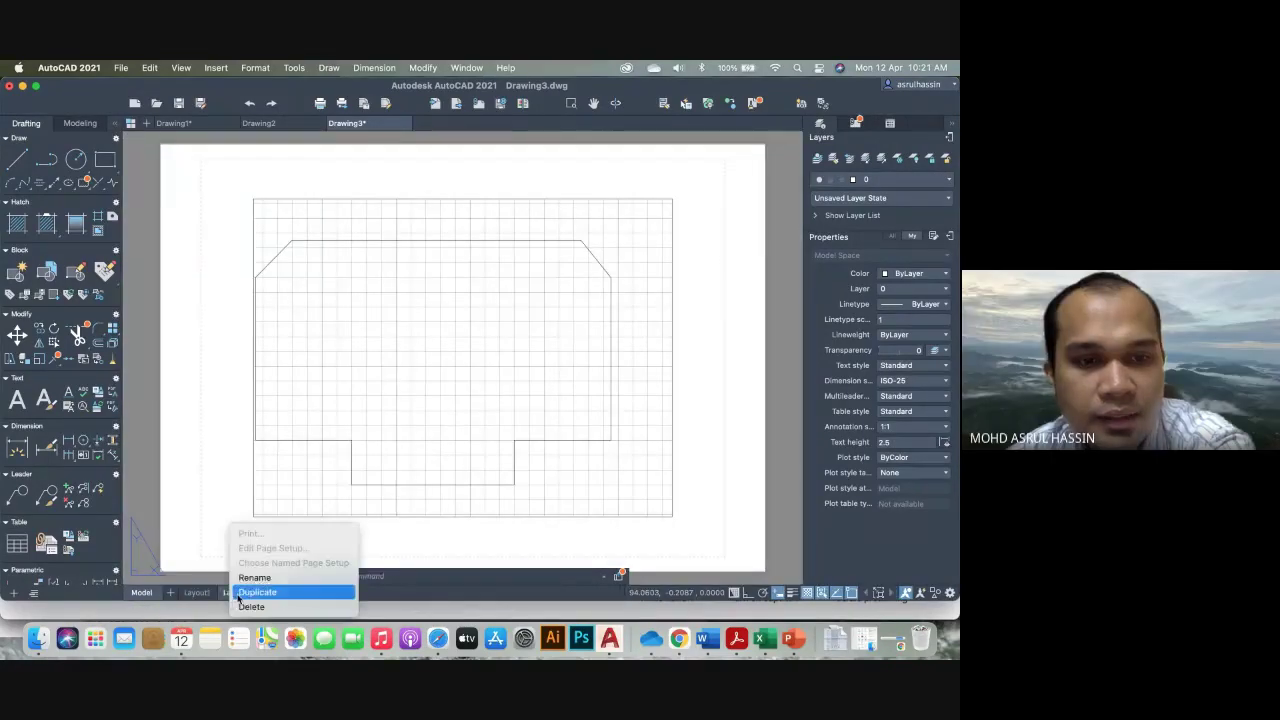
left_click(311, 605)
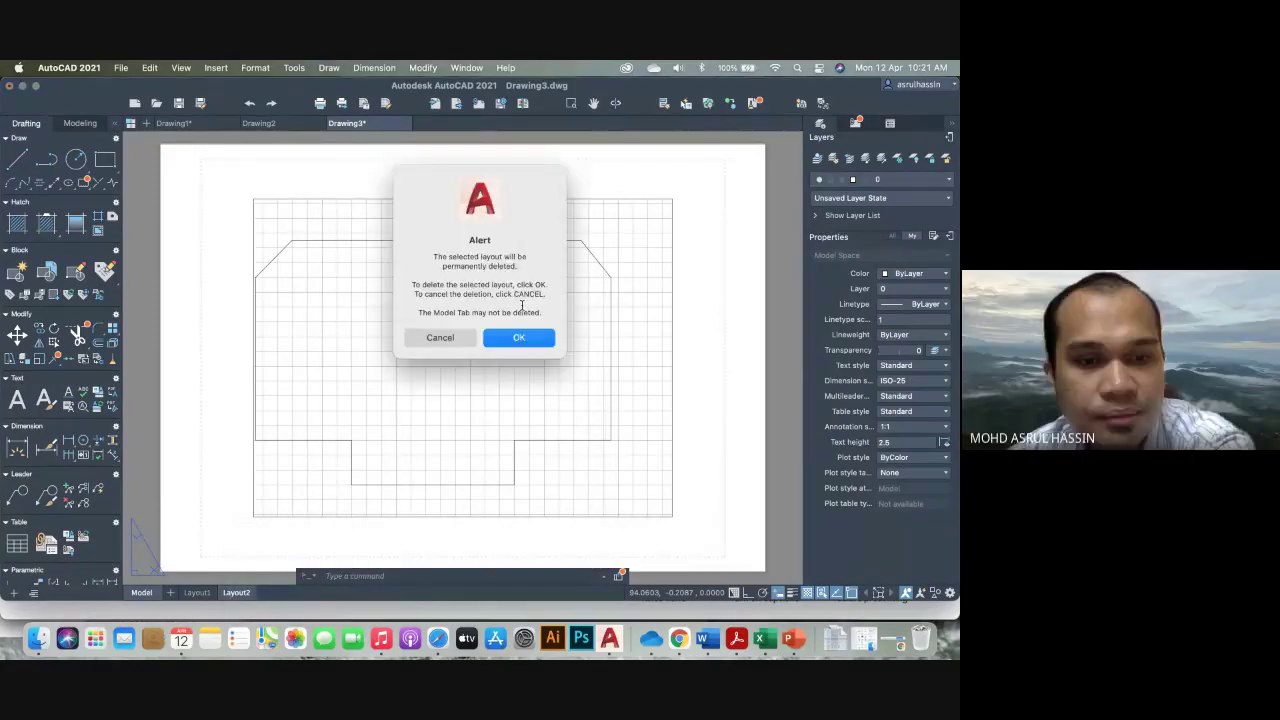
left_click(486, 338)
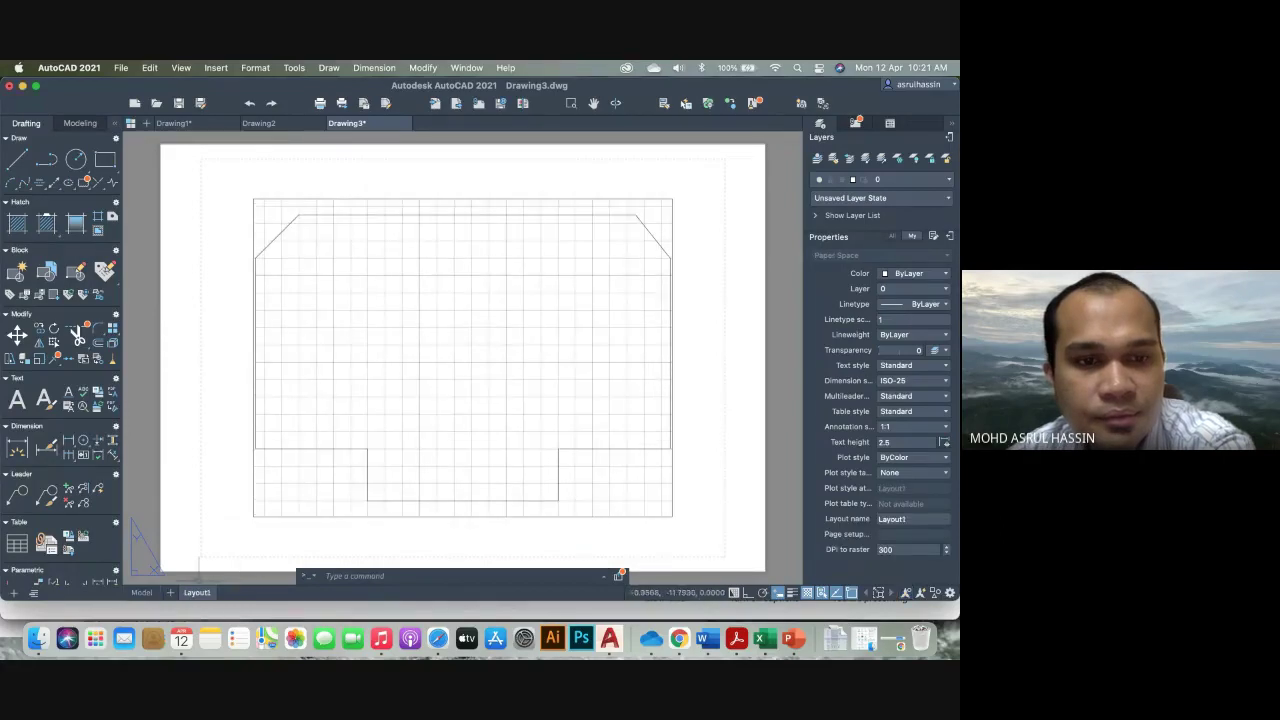
left_click(141, 592)
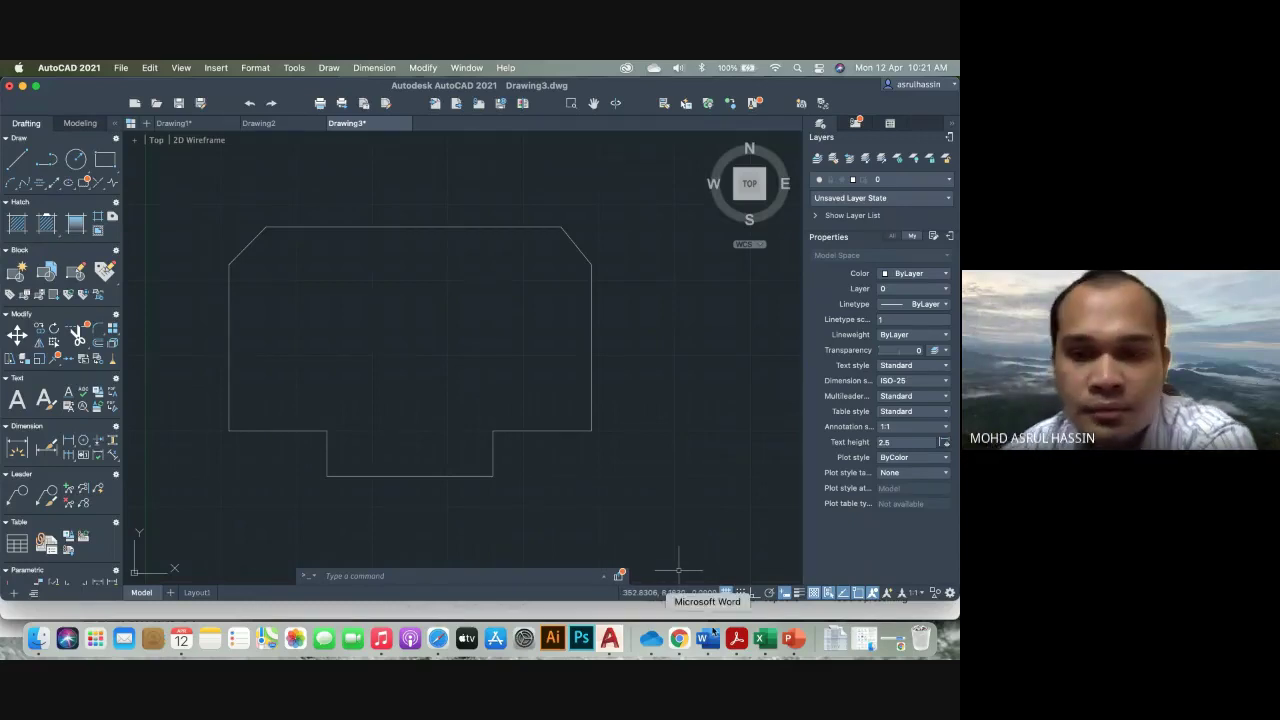
left_click(679, 638)
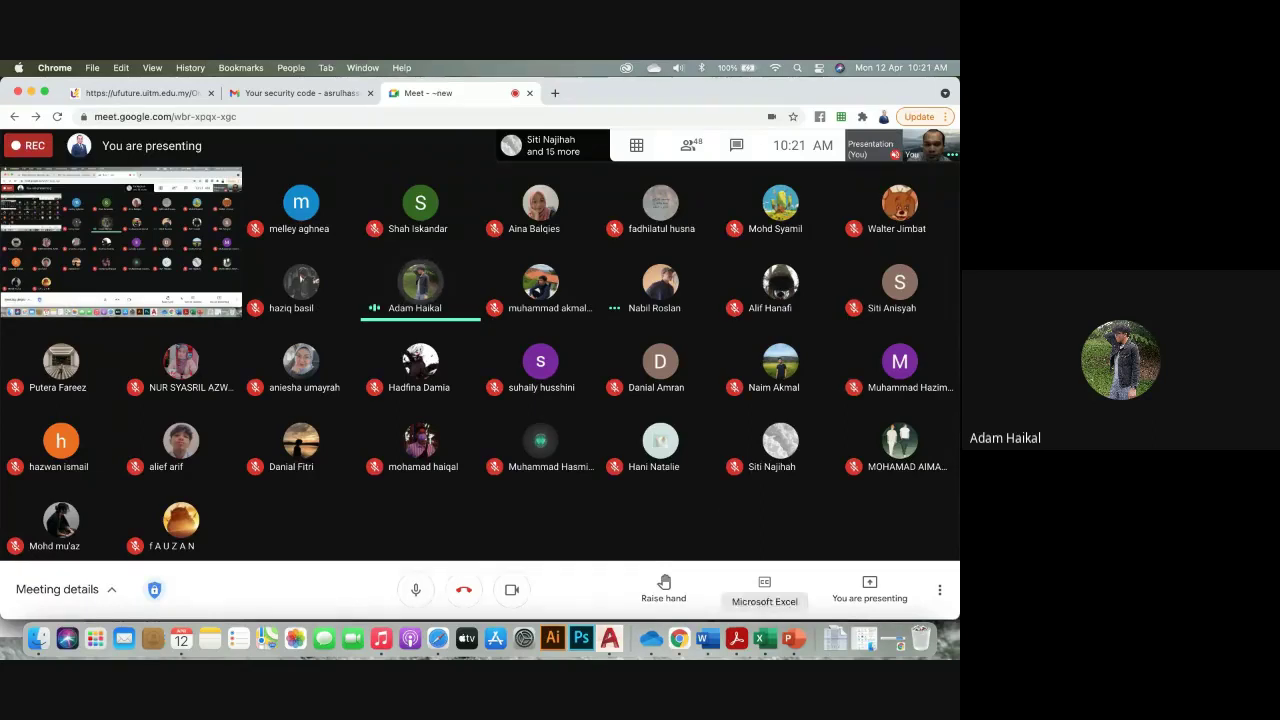
left_click(612, 640)
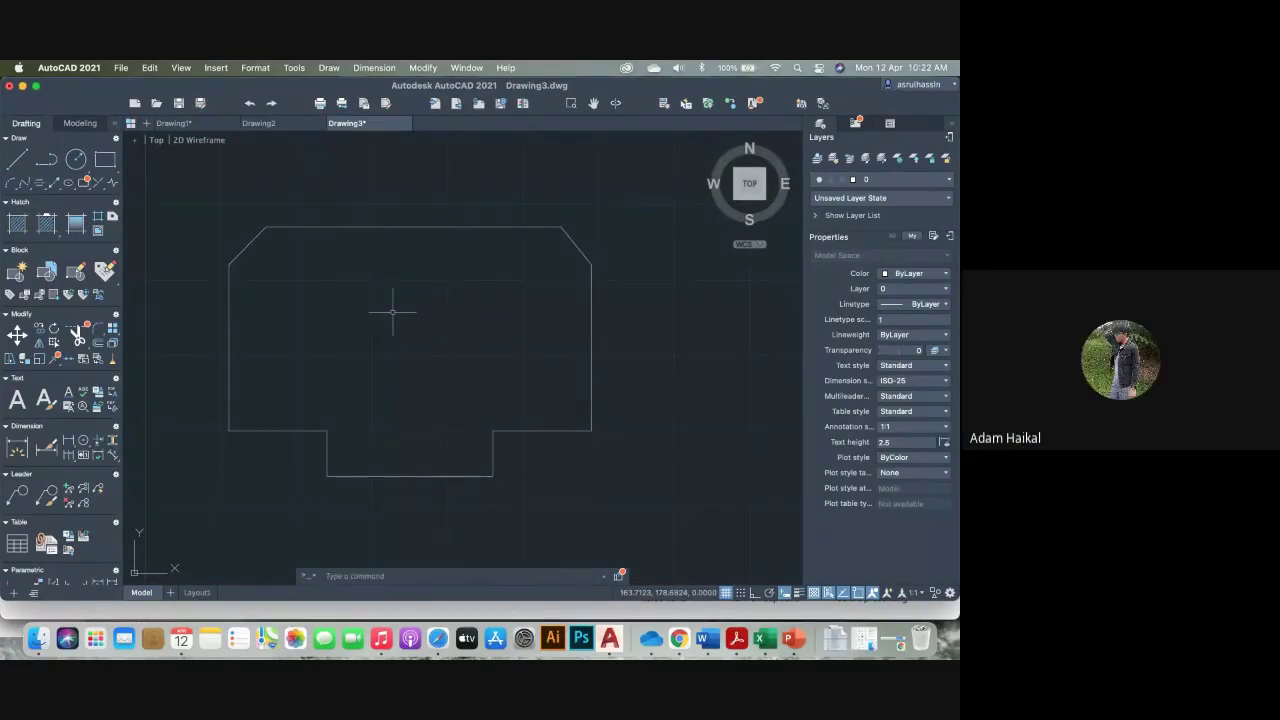
right_click(437, 314)
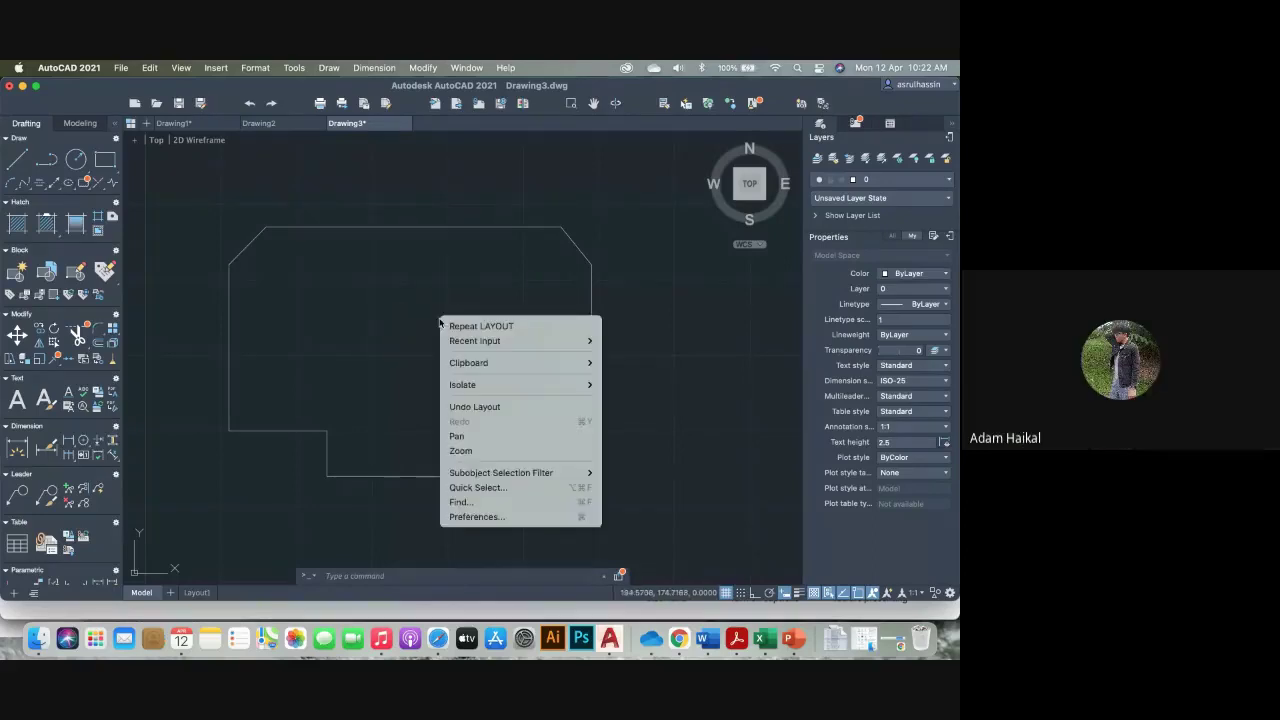
key("Escape")
left_click(434, 313)
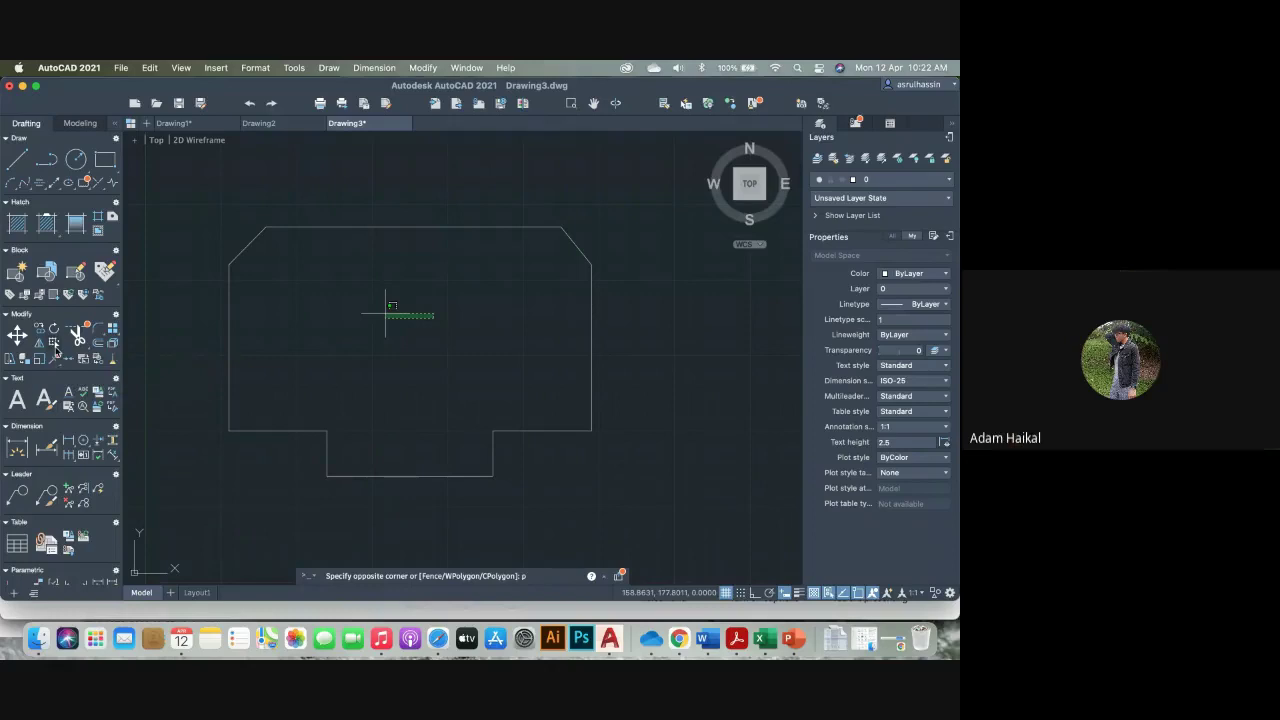
type("an")
key("Escape")
Use the PAN command to shift the view of the outline, and zoom out to bring the origin into view
type("pan")
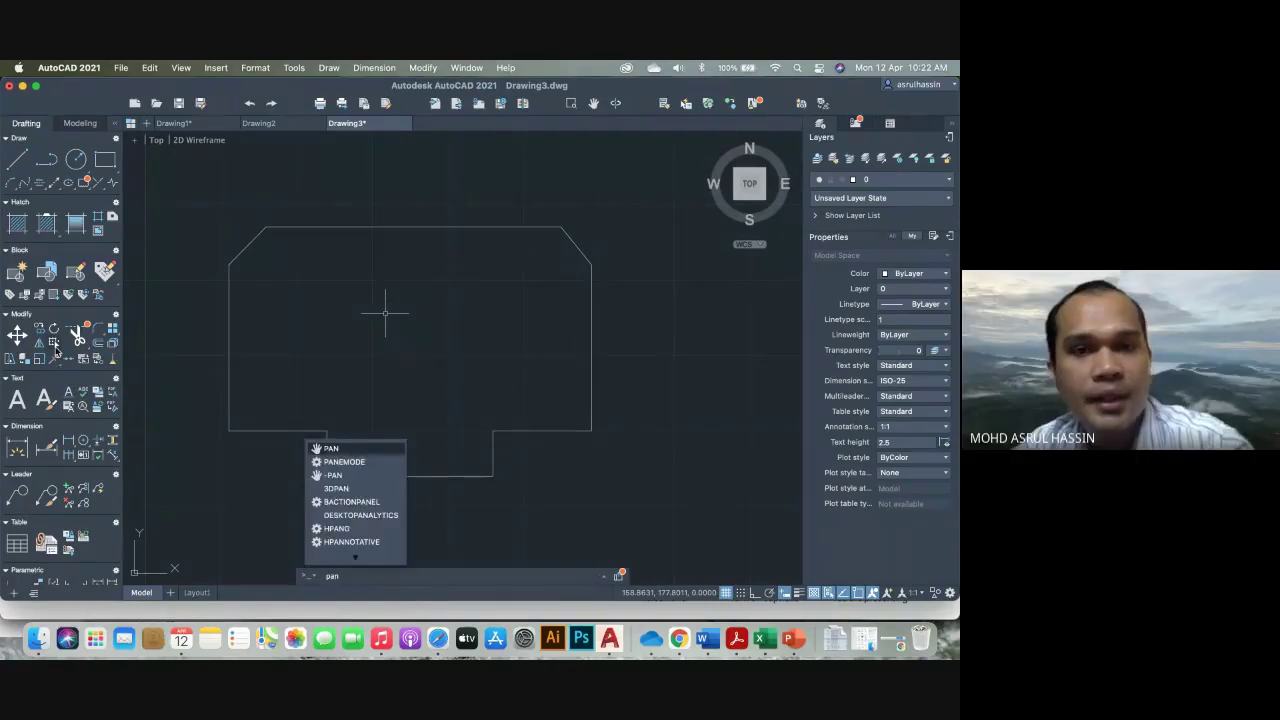
left_click(340, 449)
mouse_move(334, 357)
left_mouse_down()
mouse_move(514, 405)
mouse_move(334, 480)
mouse_move(309, 329)
mouse_move(460, 337)
mouse_move(392, 398)
mouse_move(351, 355)
left_mouse_up()
left_click_drag(389, 280, 434, 337)
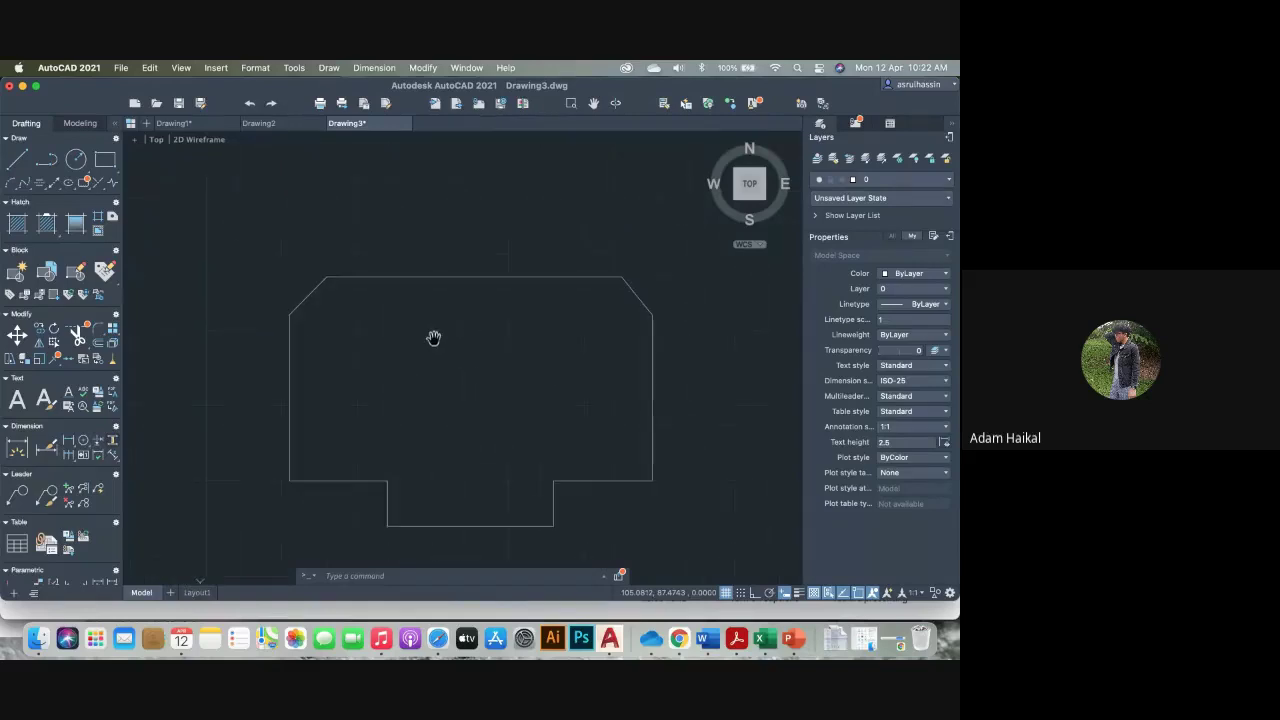
scroll(447, 325, "down", 5)
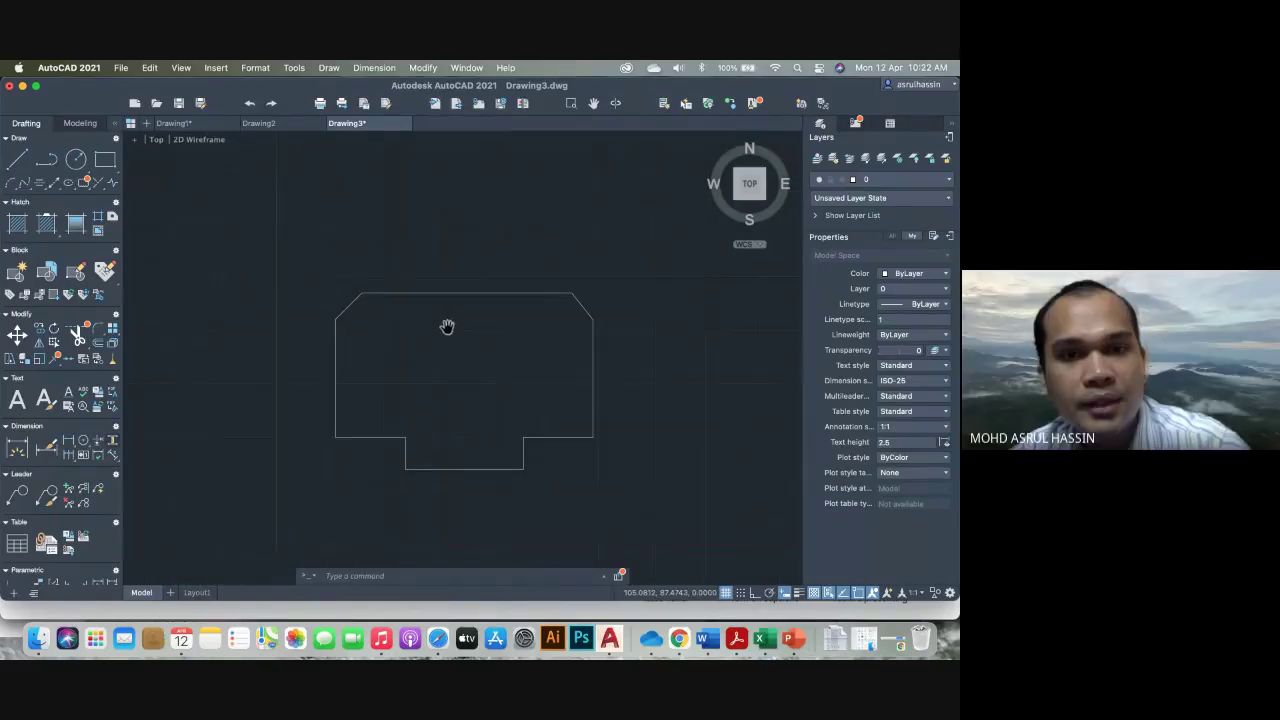
scroll(447, 325, "down", 1)
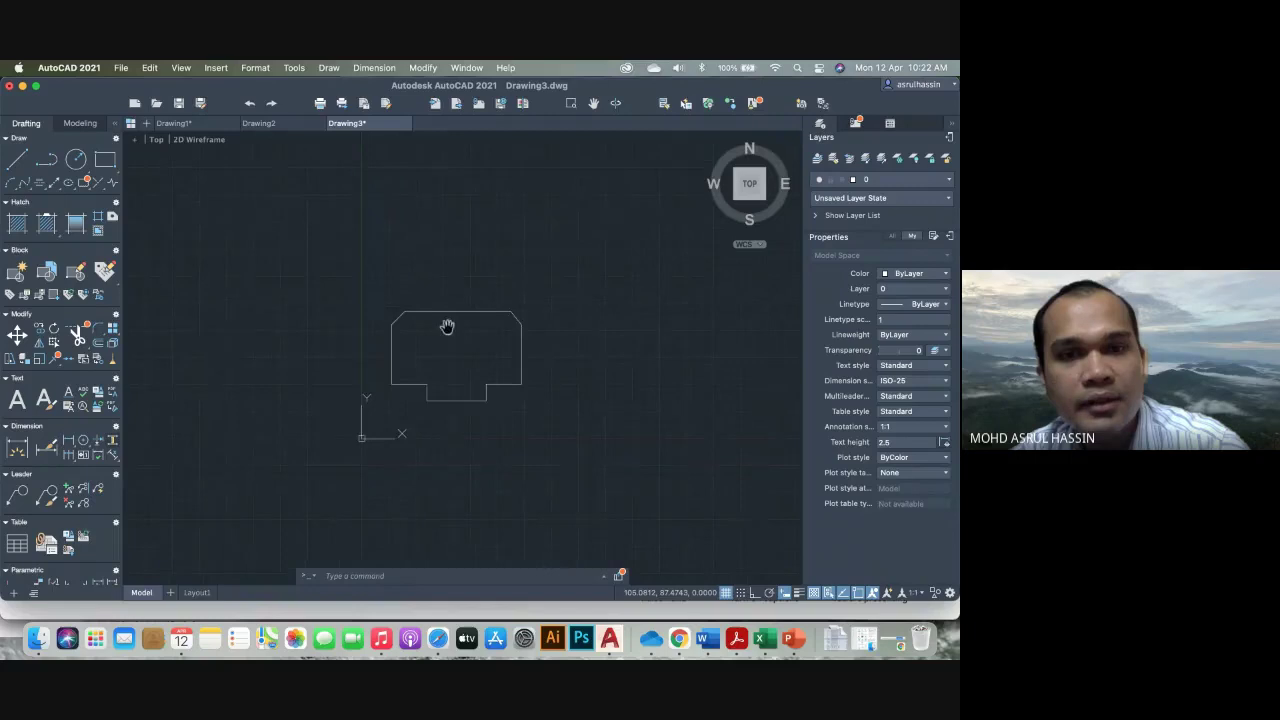
Enlarge and recentre the view of the finished outline, and look in on the Google Meet call
scroll(460, 325, "up", 2)
scroll(448, 334, "up", 1)
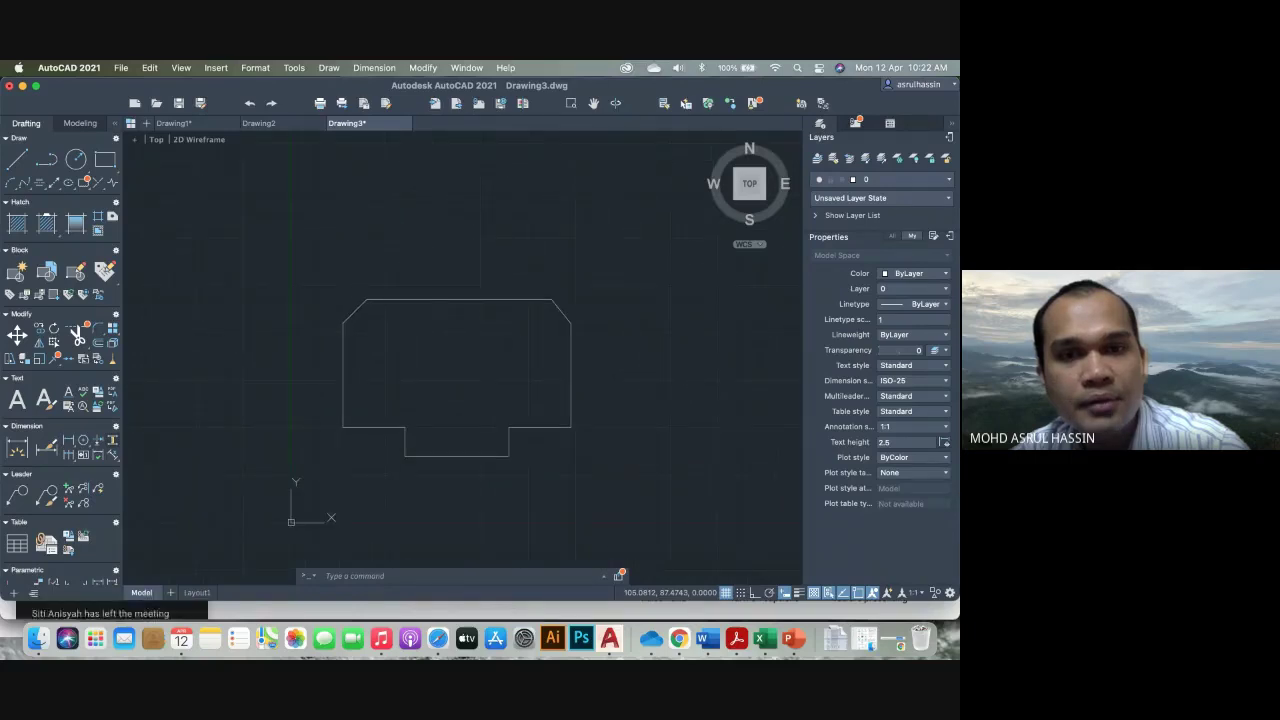
mouse_move(440, 337)
middle_mouse_down()
mouse_move(563, 274)
mouse_move(577, 300)
mouse_move(404, 299)
middle_mouse_up()
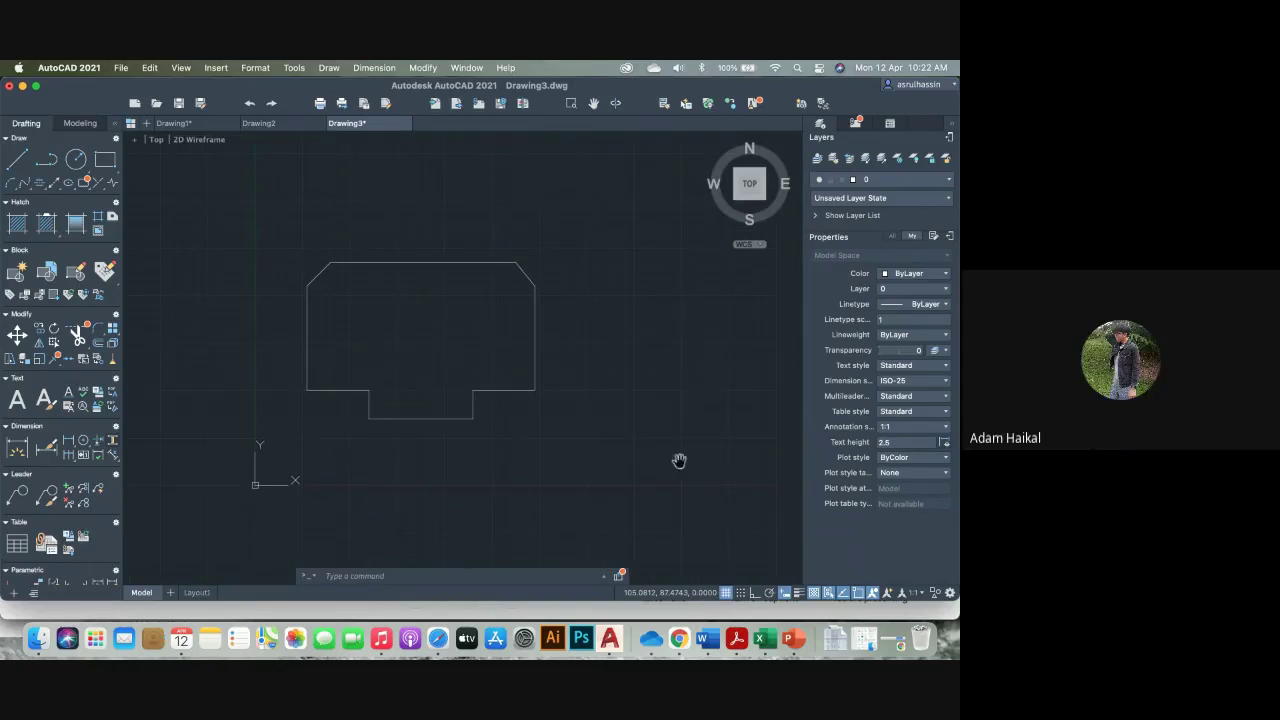
left_click(680, 640)
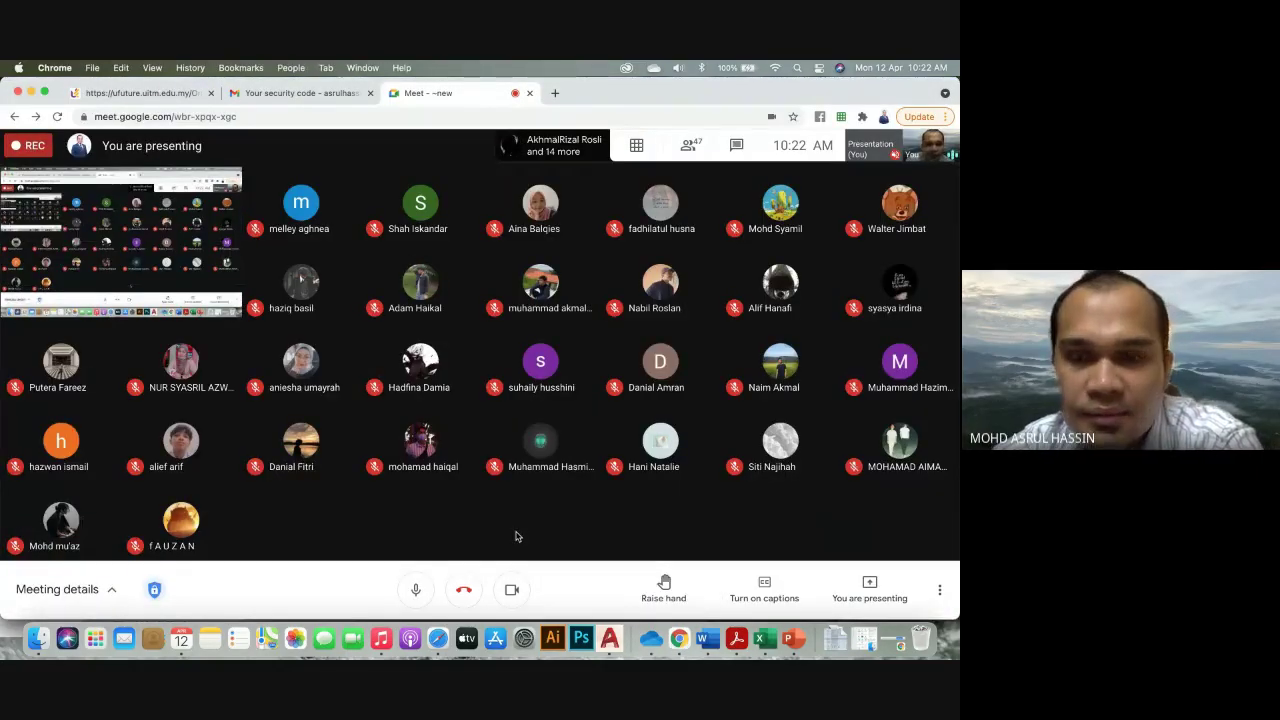
Switch to the PowerPoint lecture slides and advance from the user interface slides to the "Drawing lines: Example 3" slide
left_click(790, 640)
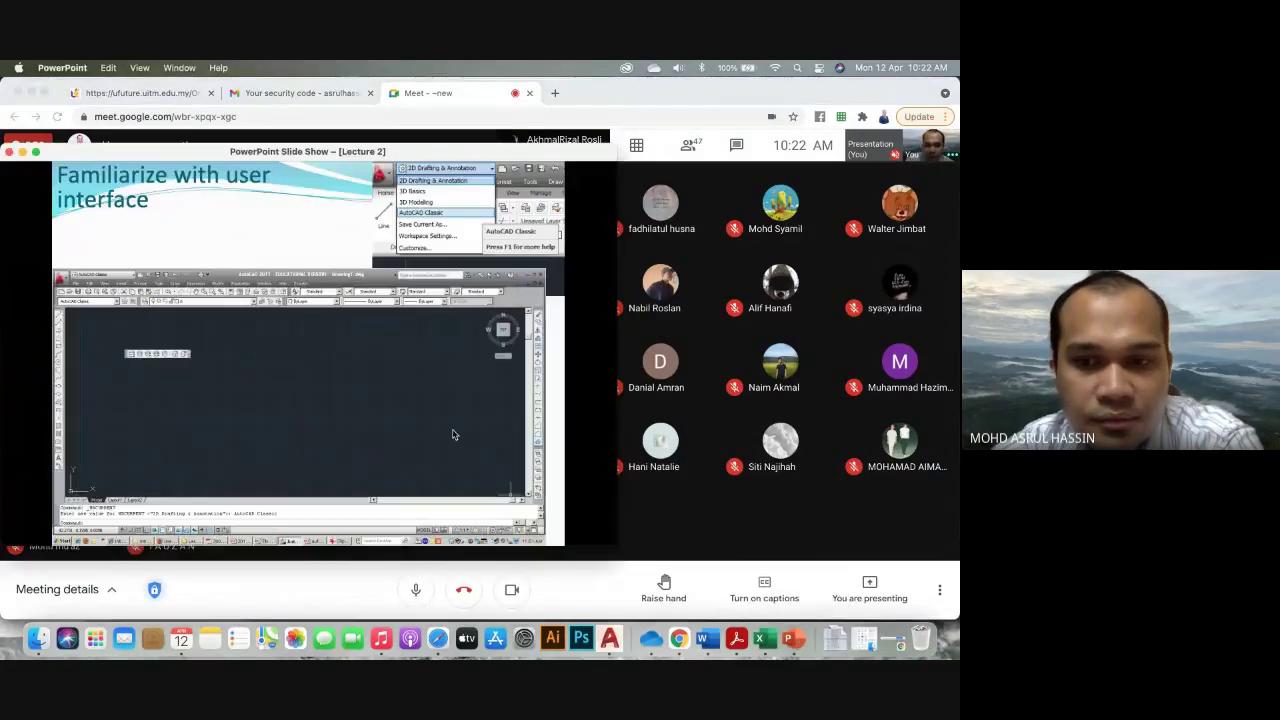
key("Right")
key("Right")
key("Right")
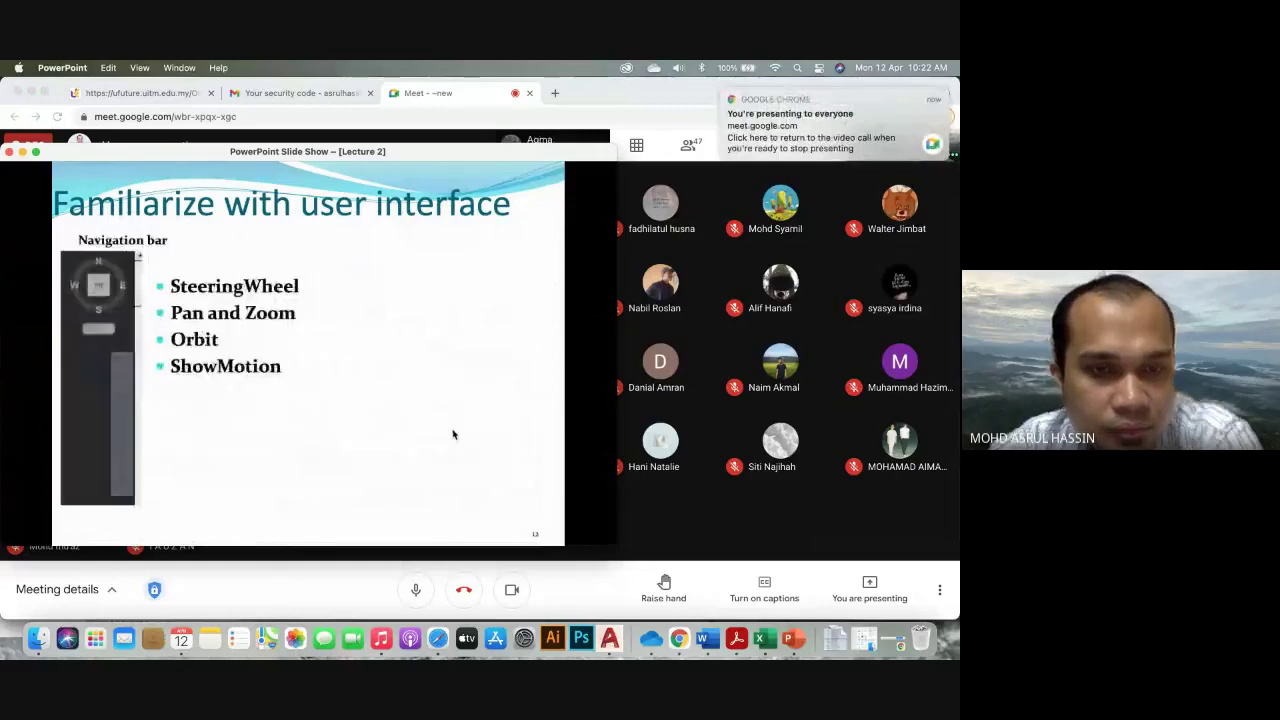
key("Right")
key("Right")
key("Right")
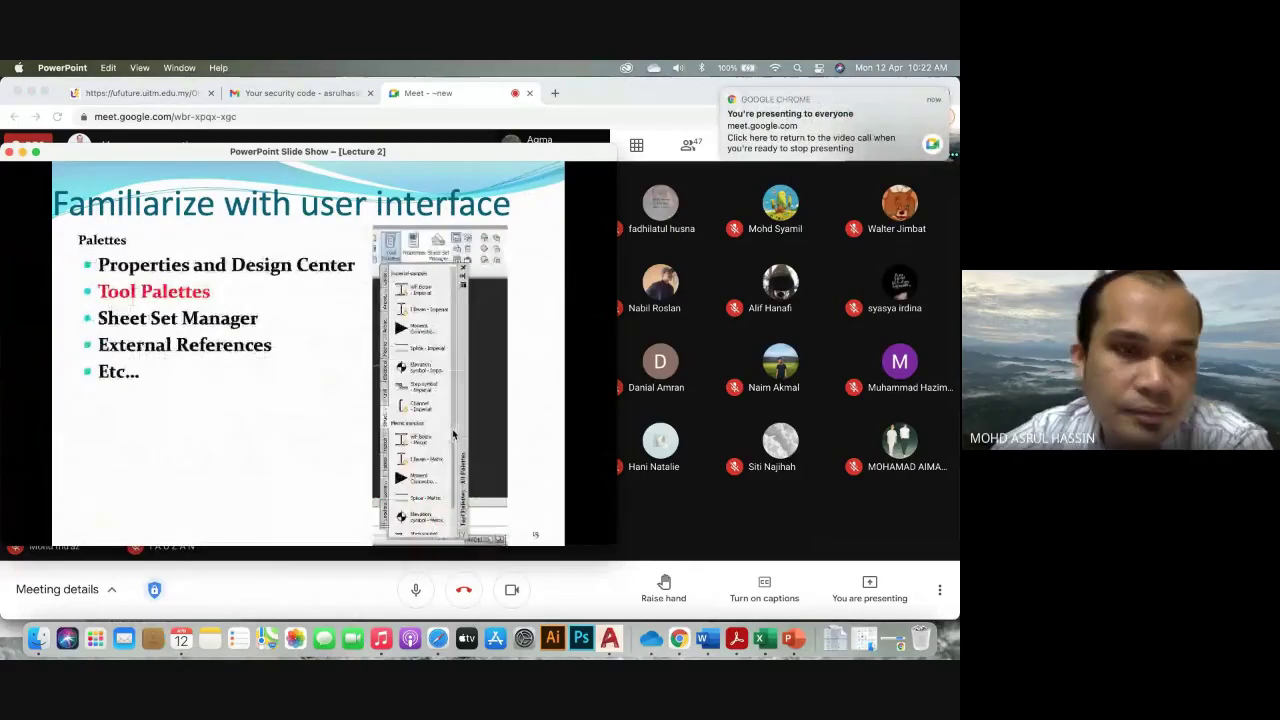
key("Right")
key("Right")
key("Right")
key("Right")
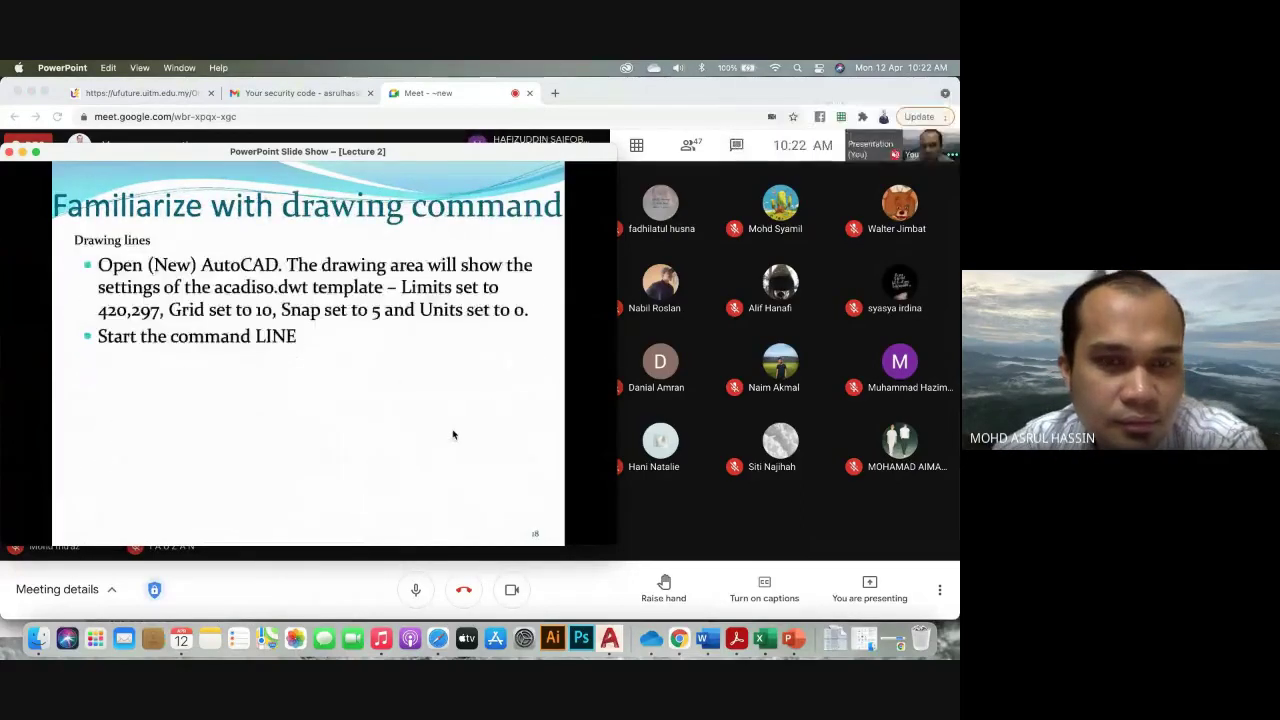
key("Right")
key("Right")
key("Right")
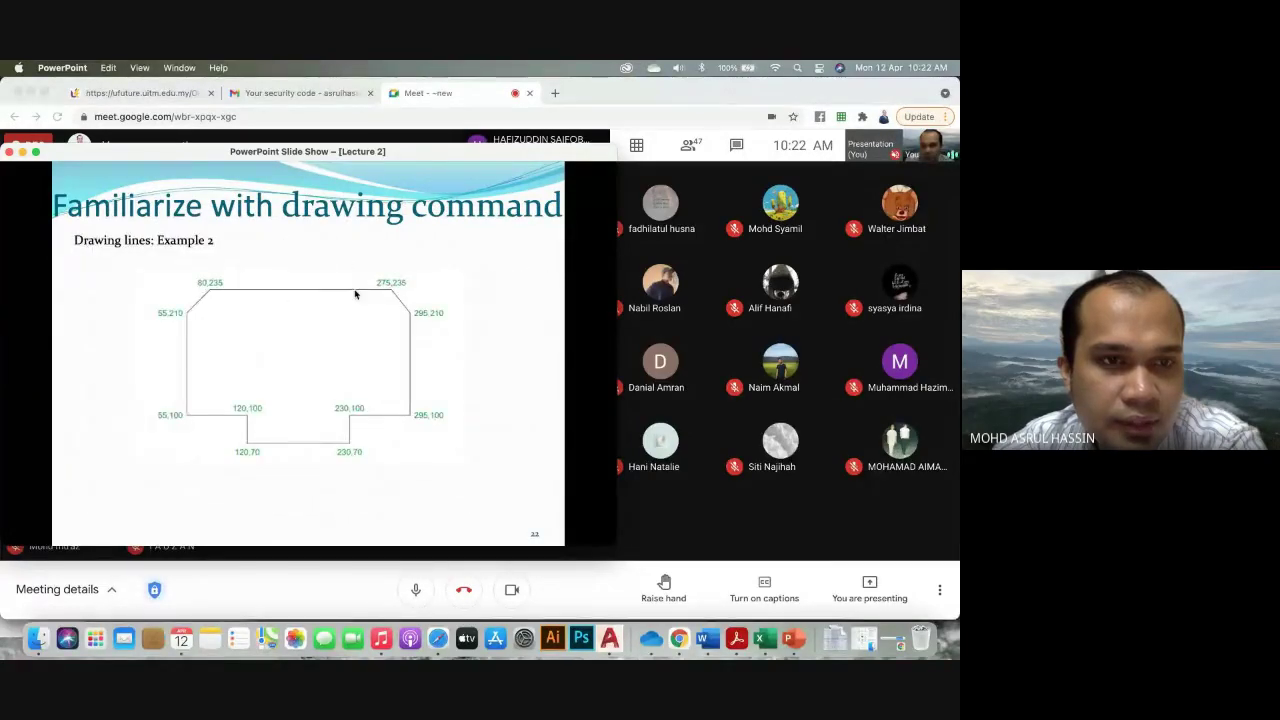
key("Right")
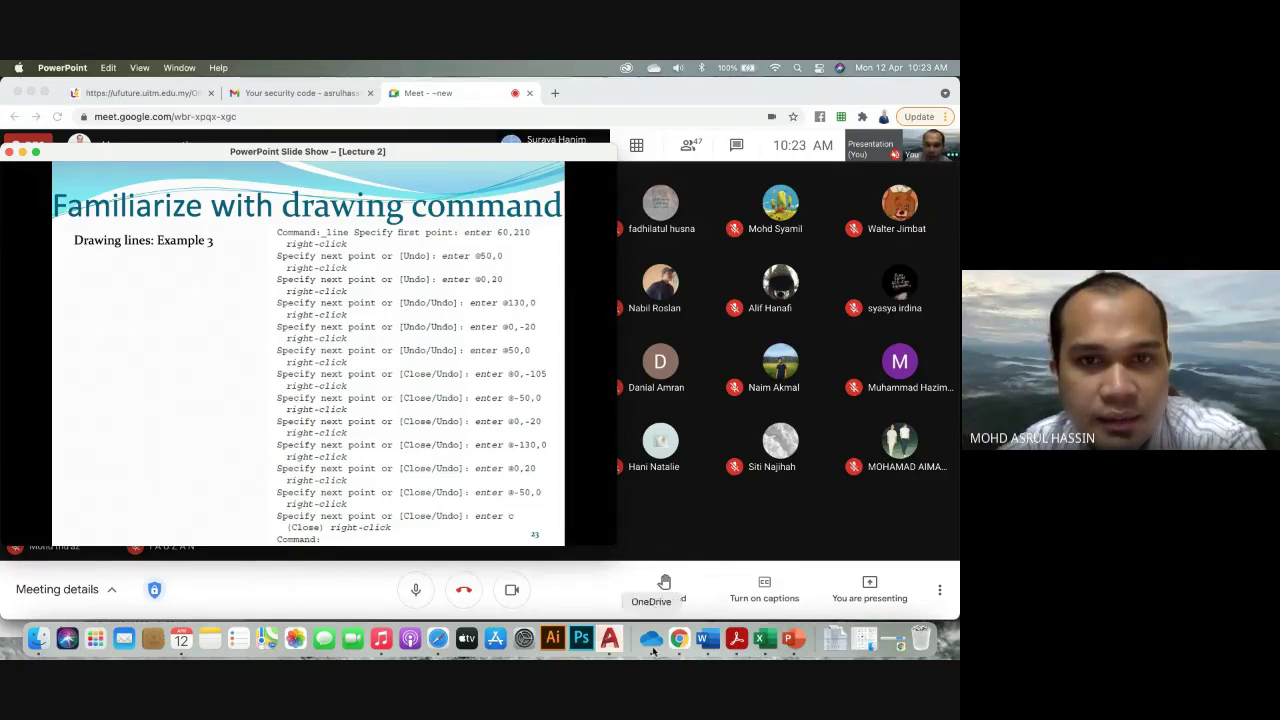
Return to AutoCAD, checking the Example 3 slide once more, and start a line at the absolute point 60,210
left_click(609, 640)
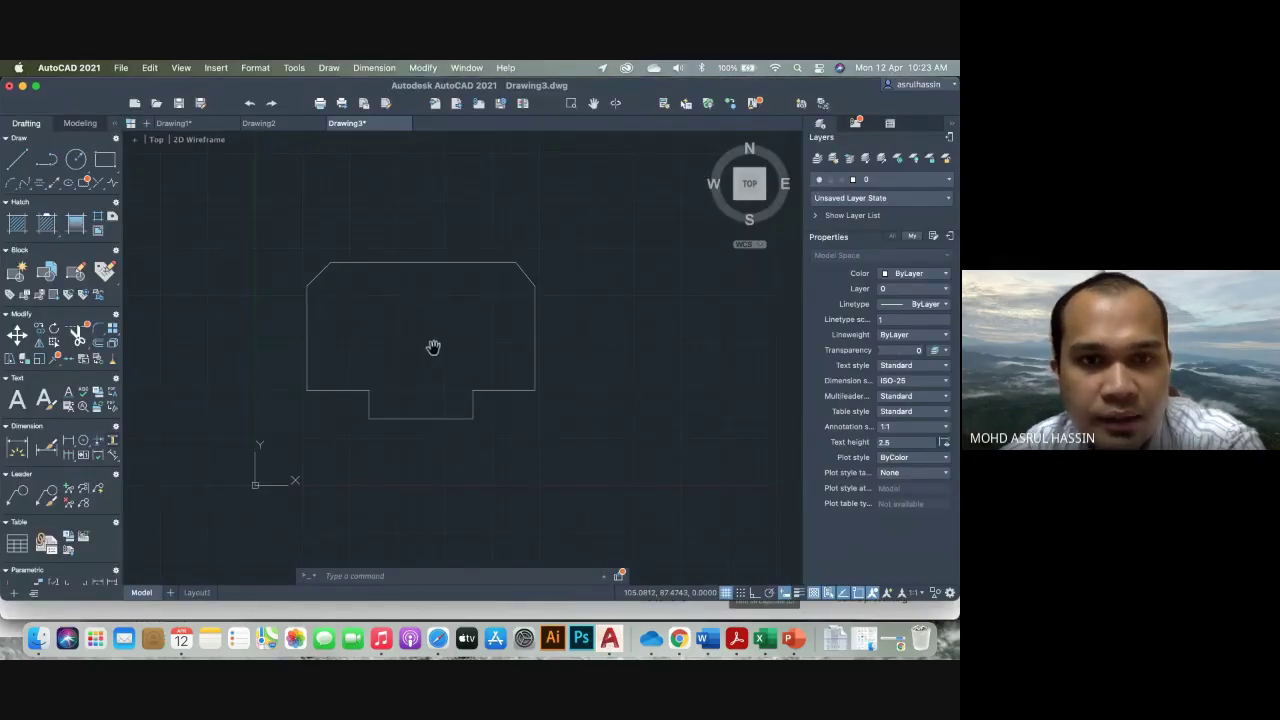
scroll(433, 347, "down", 3)
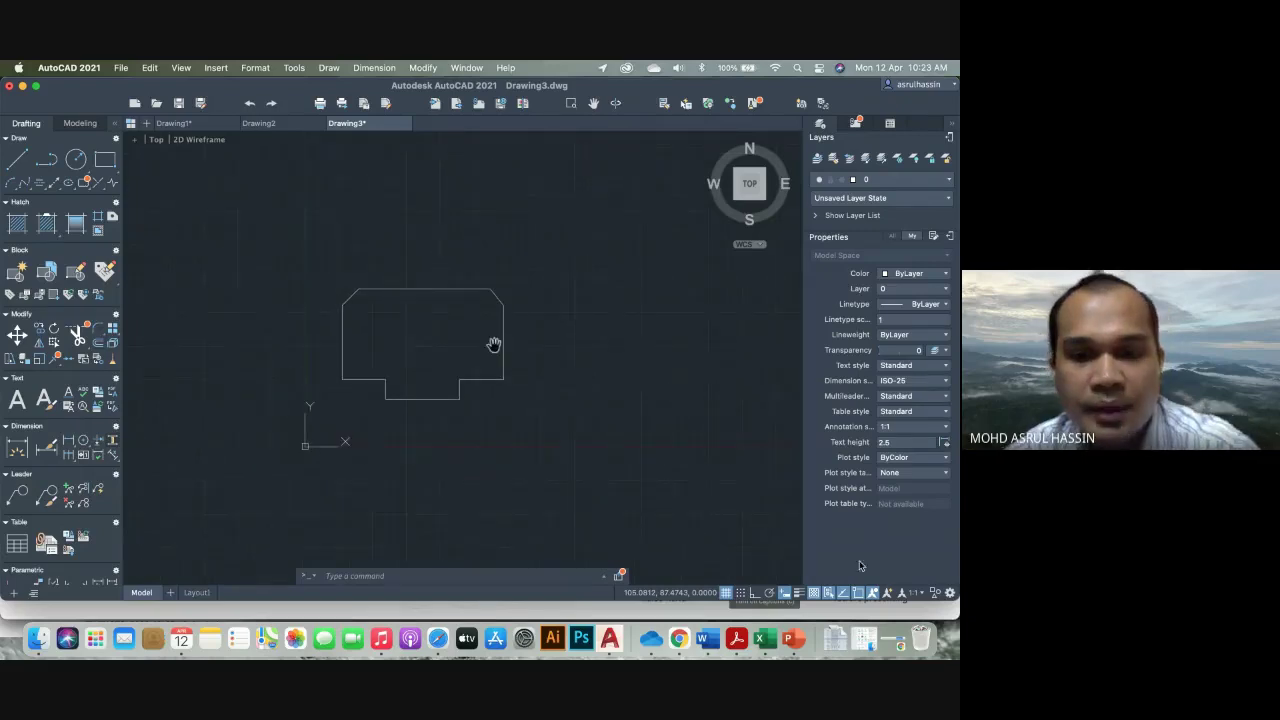
left_click(790, 643)
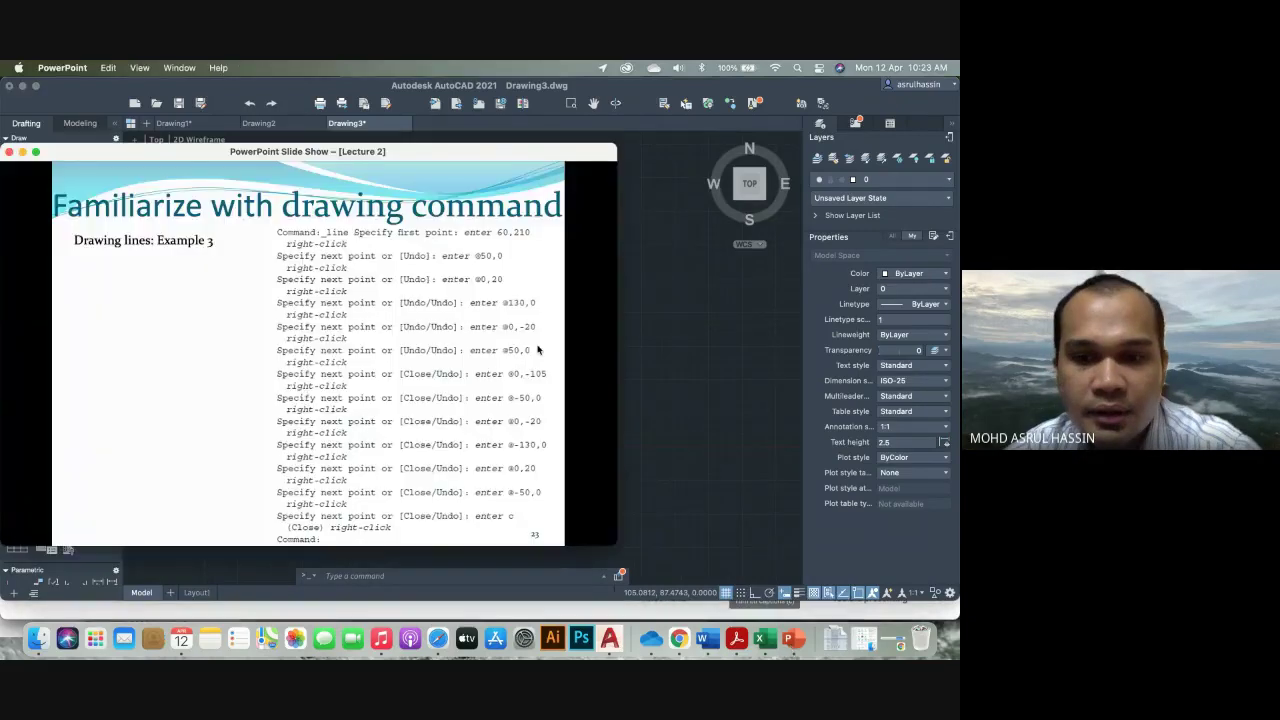
left_click(610, 640)
key("l")
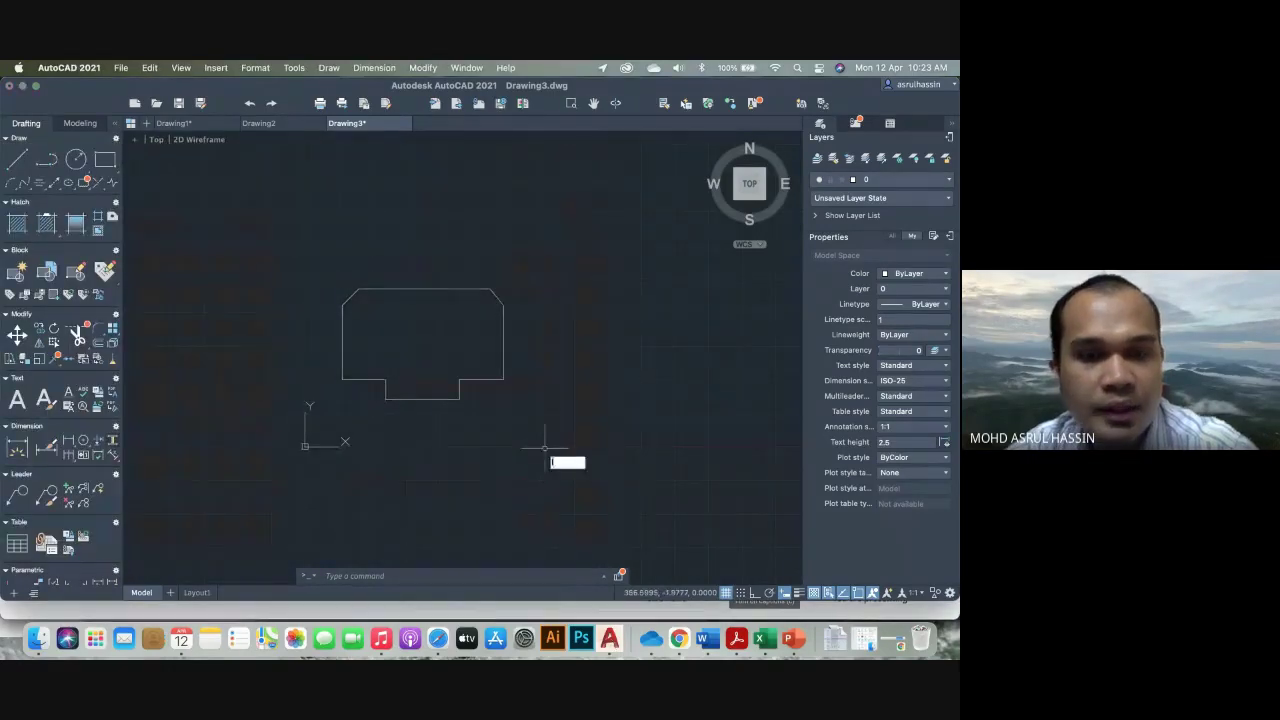
key("Return")
type("60")
key("Tab")
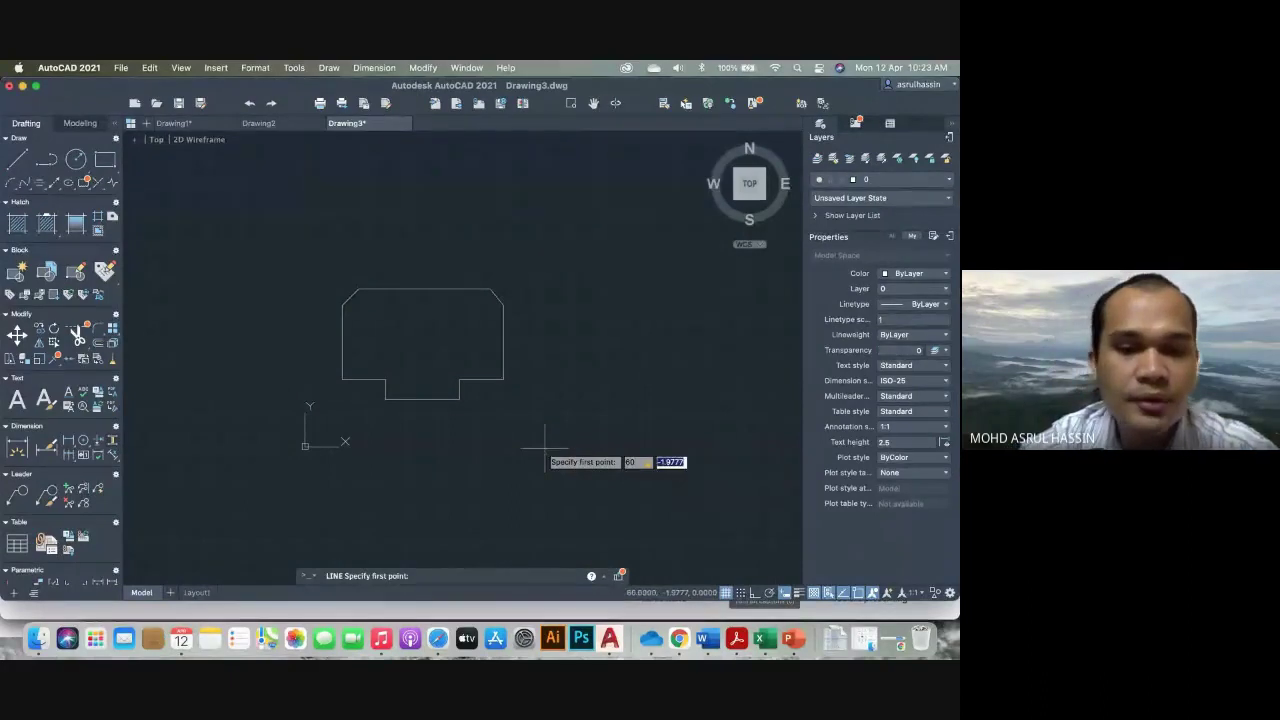
type("210")
key("Return")
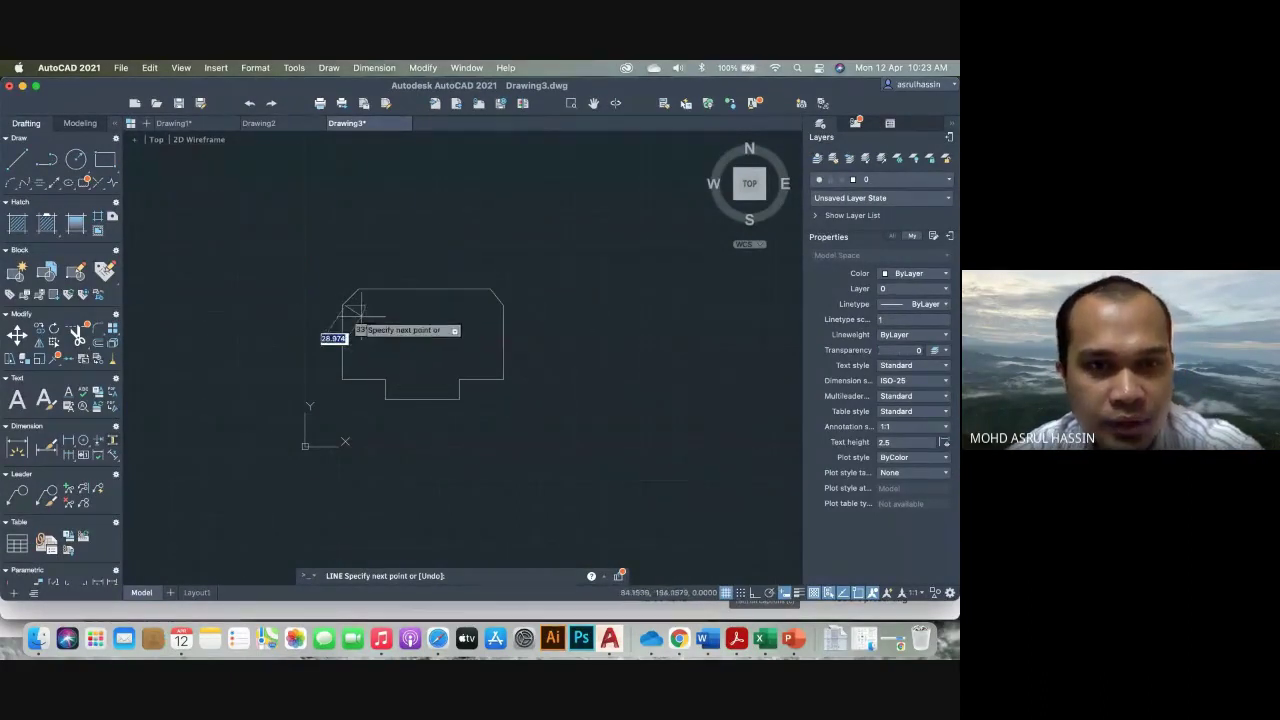
scroll(355, 305, "up", 3)
scroll(355, 318, "up", 3)
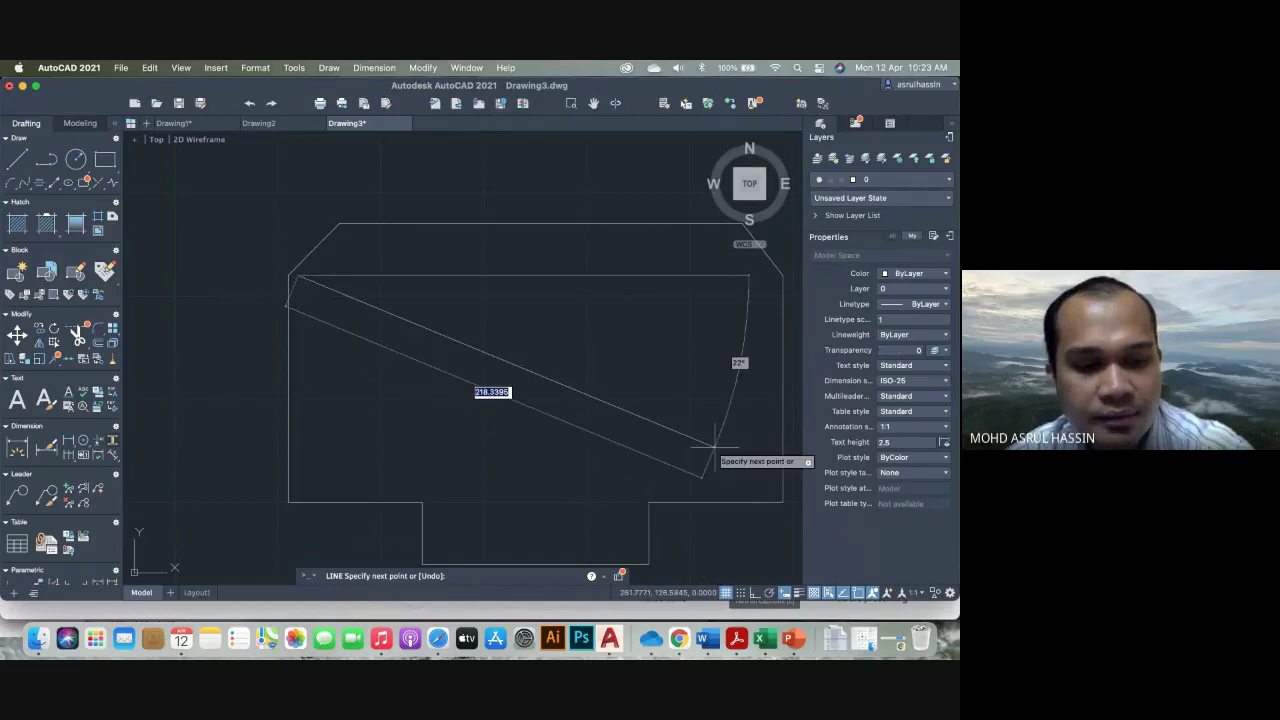
key("shift")
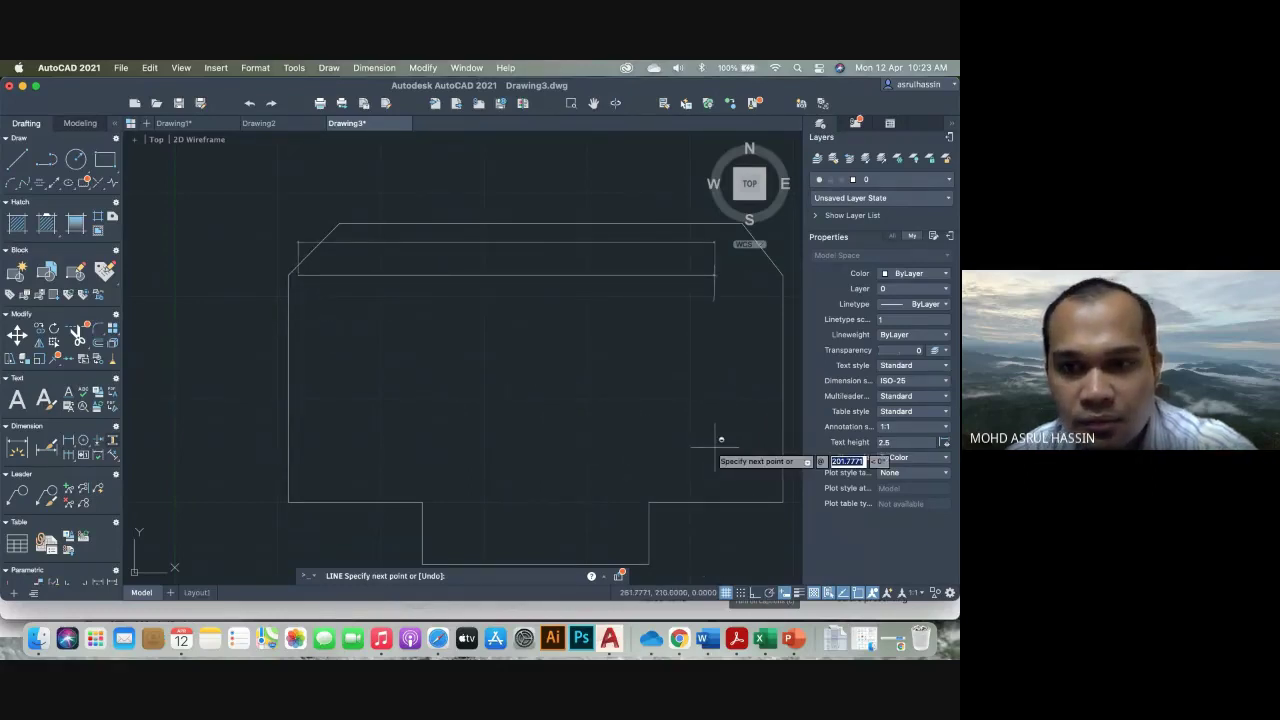
left_click(790, 638)
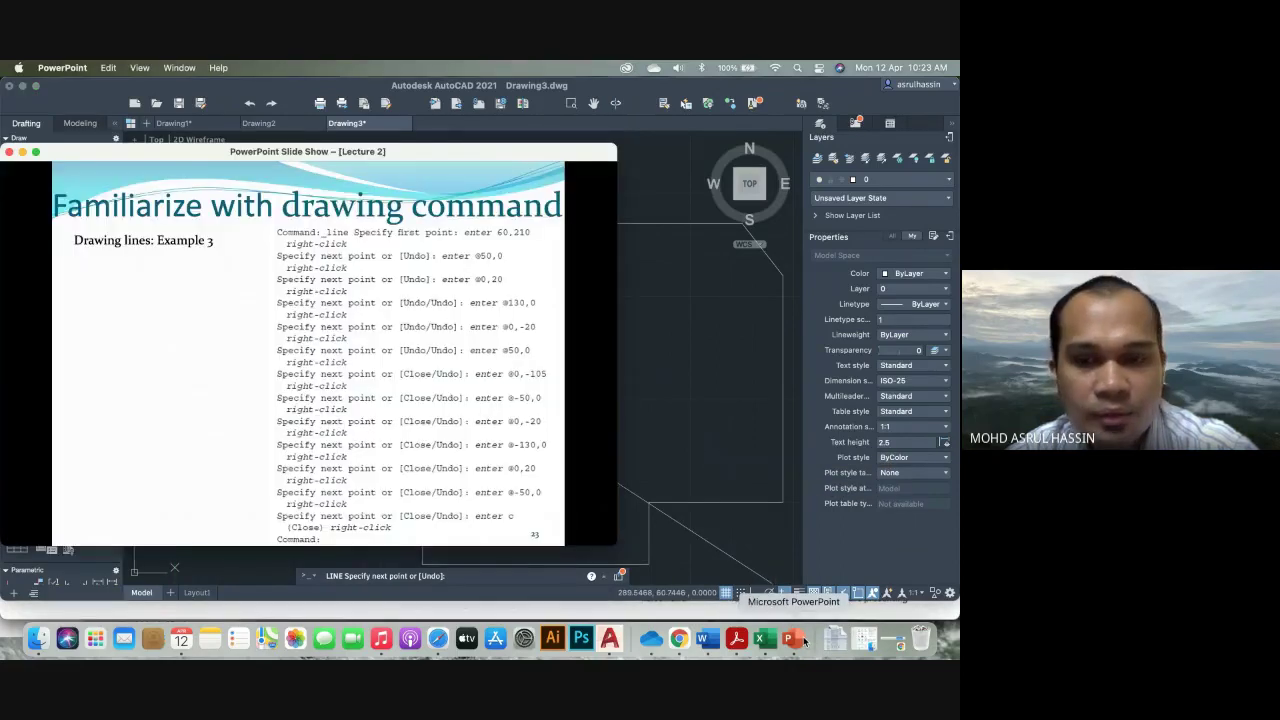
left_click(525, 571)
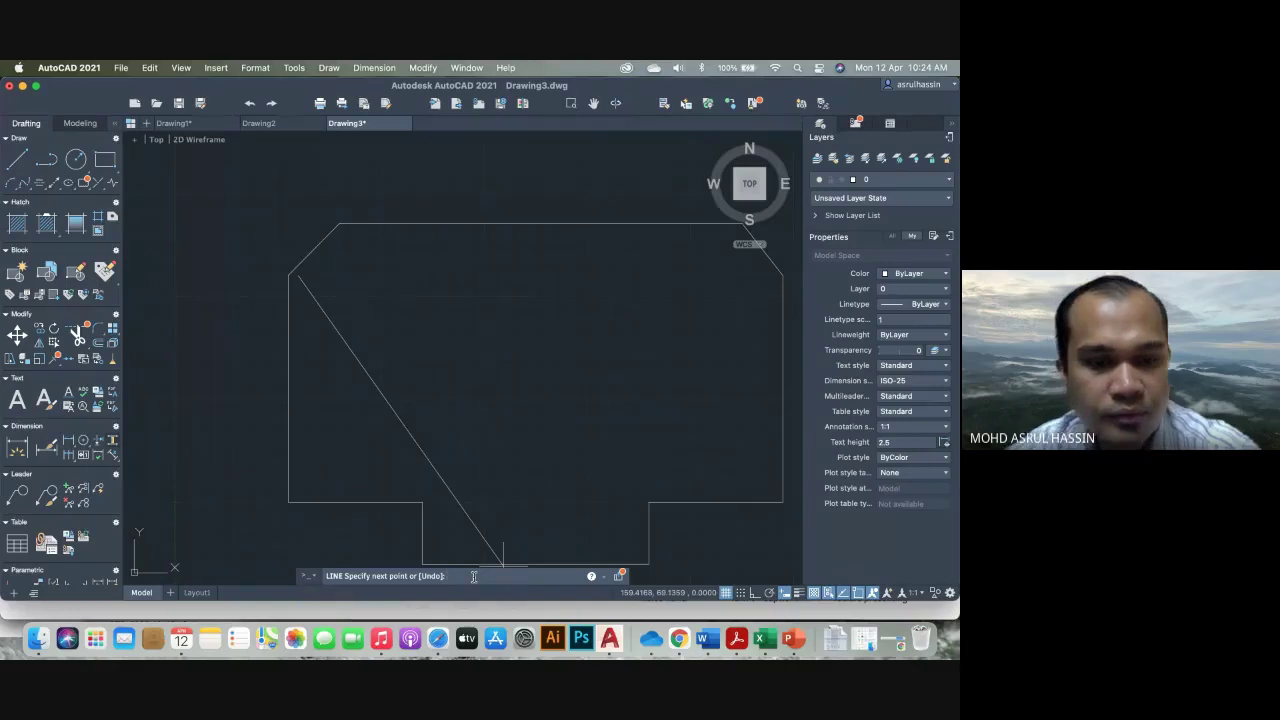
type("@50")
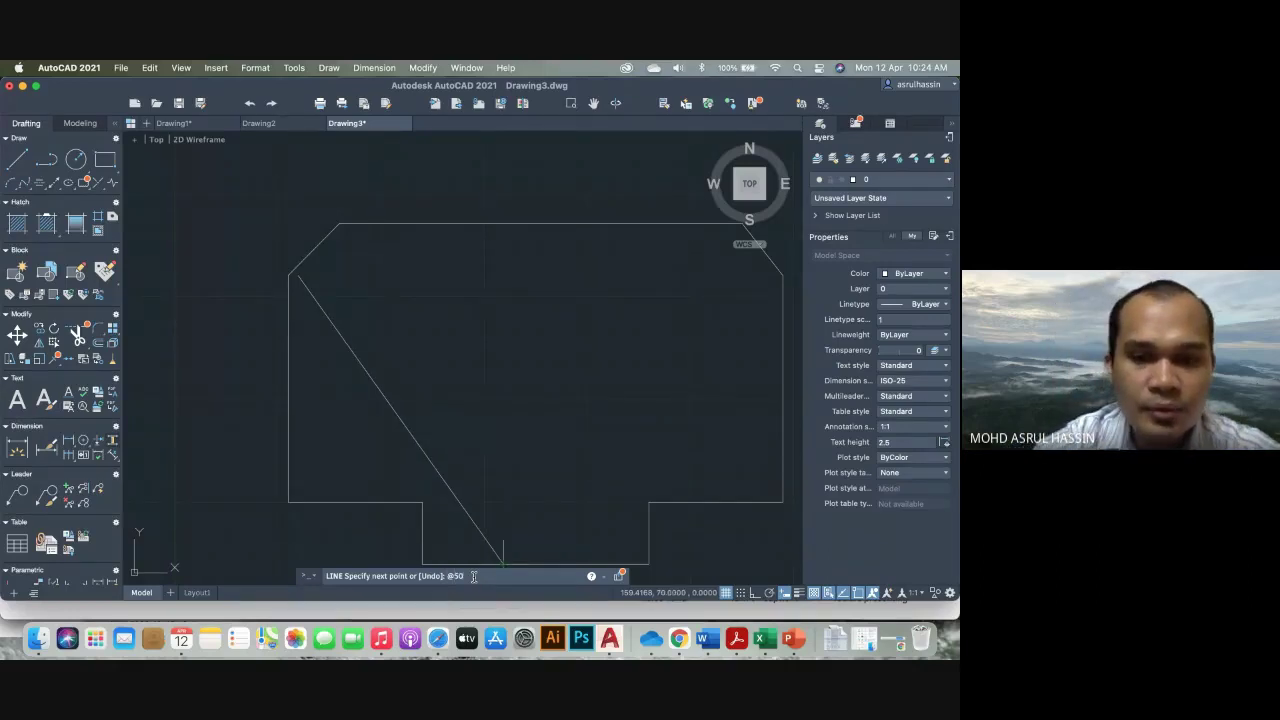
type(",0")
key("Return")
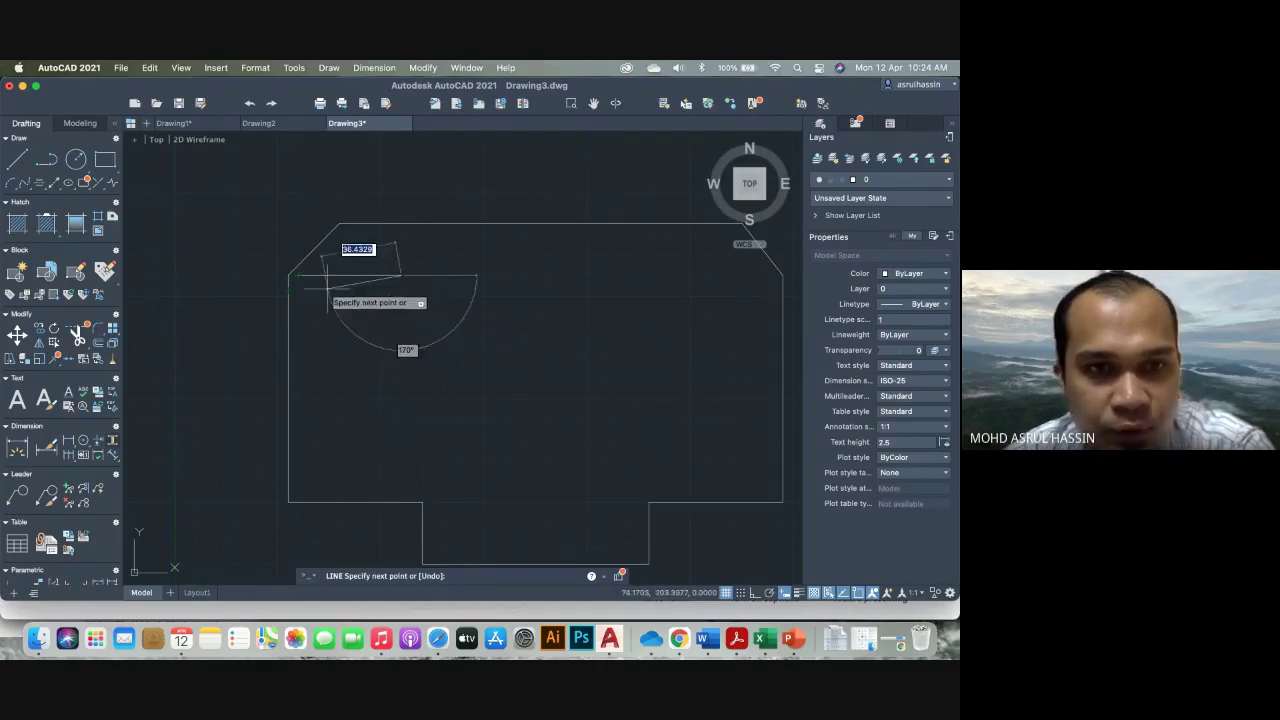
Check the new segment's length between its two endpoints, and end the LINE command
type("50")
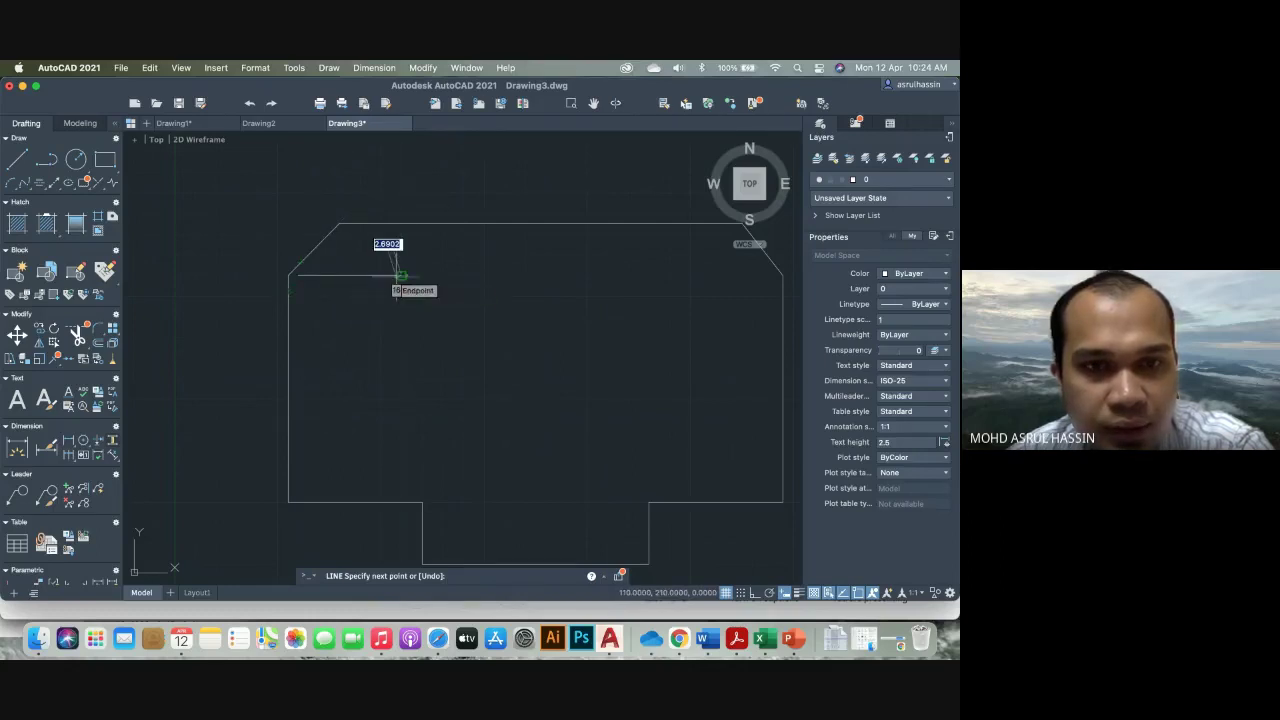
left_click(401, 275)
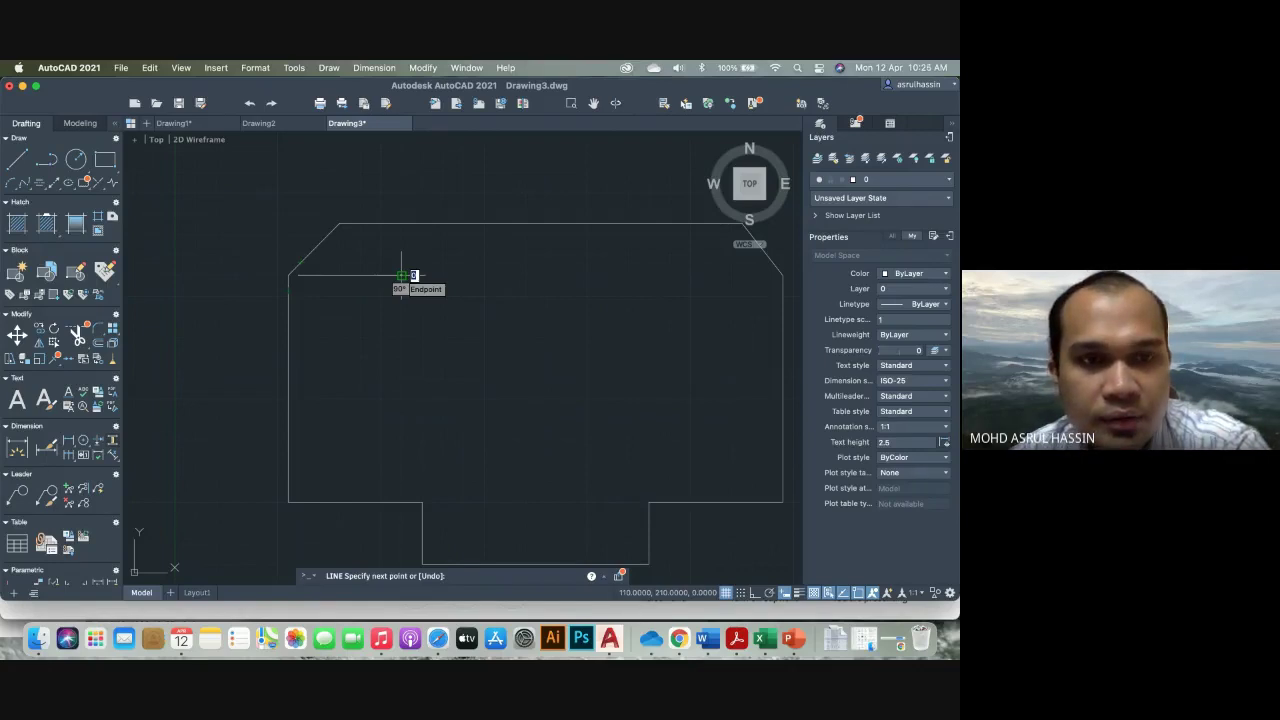
left_click(401, 275)
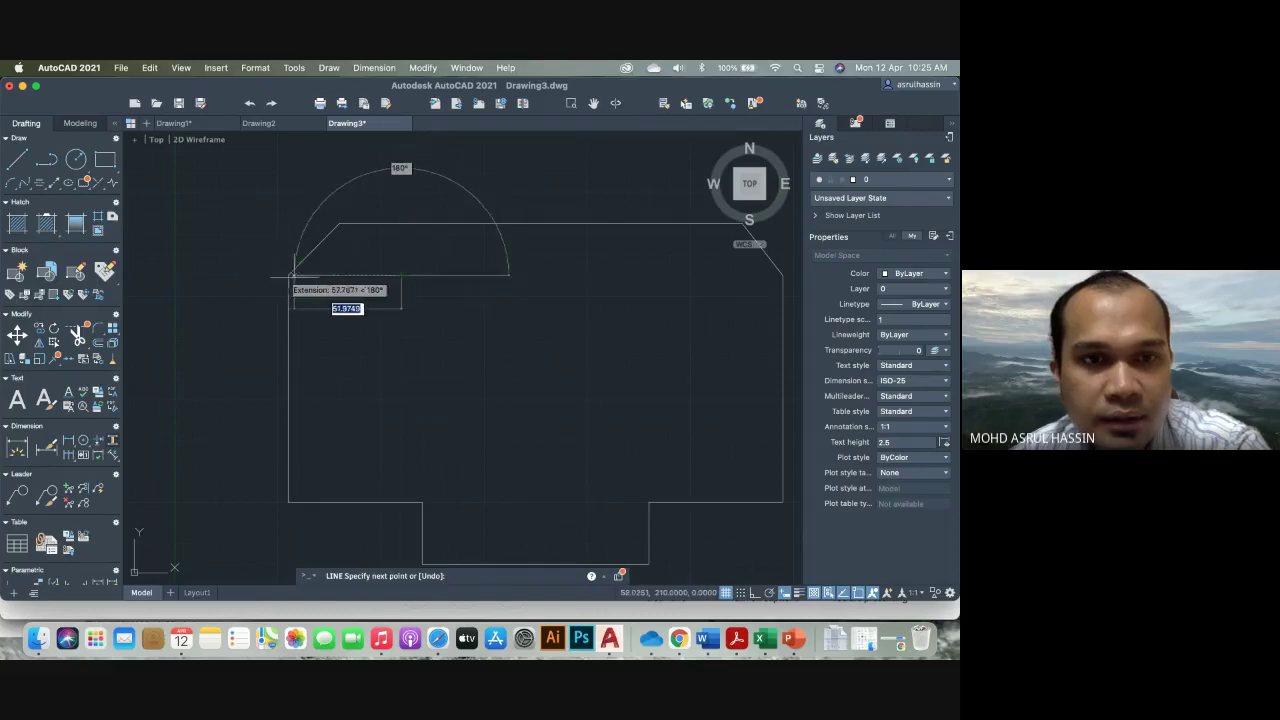
type("50")
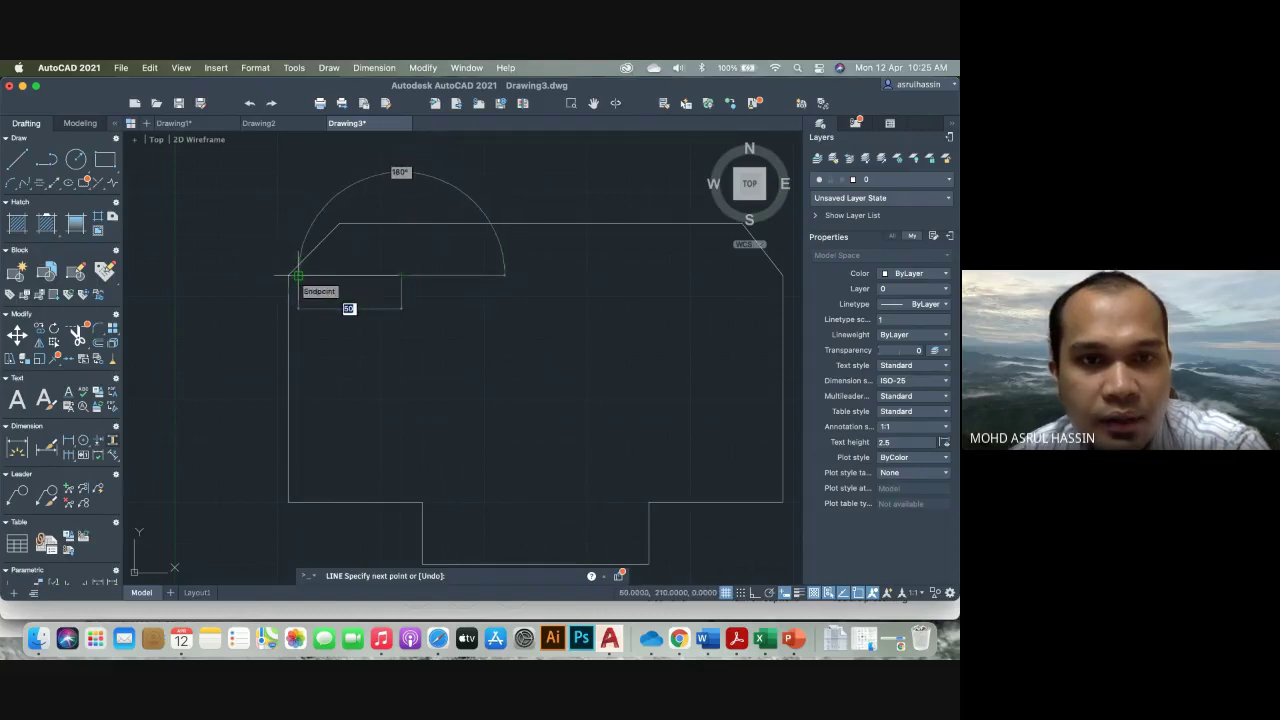
left_click(401, 274)
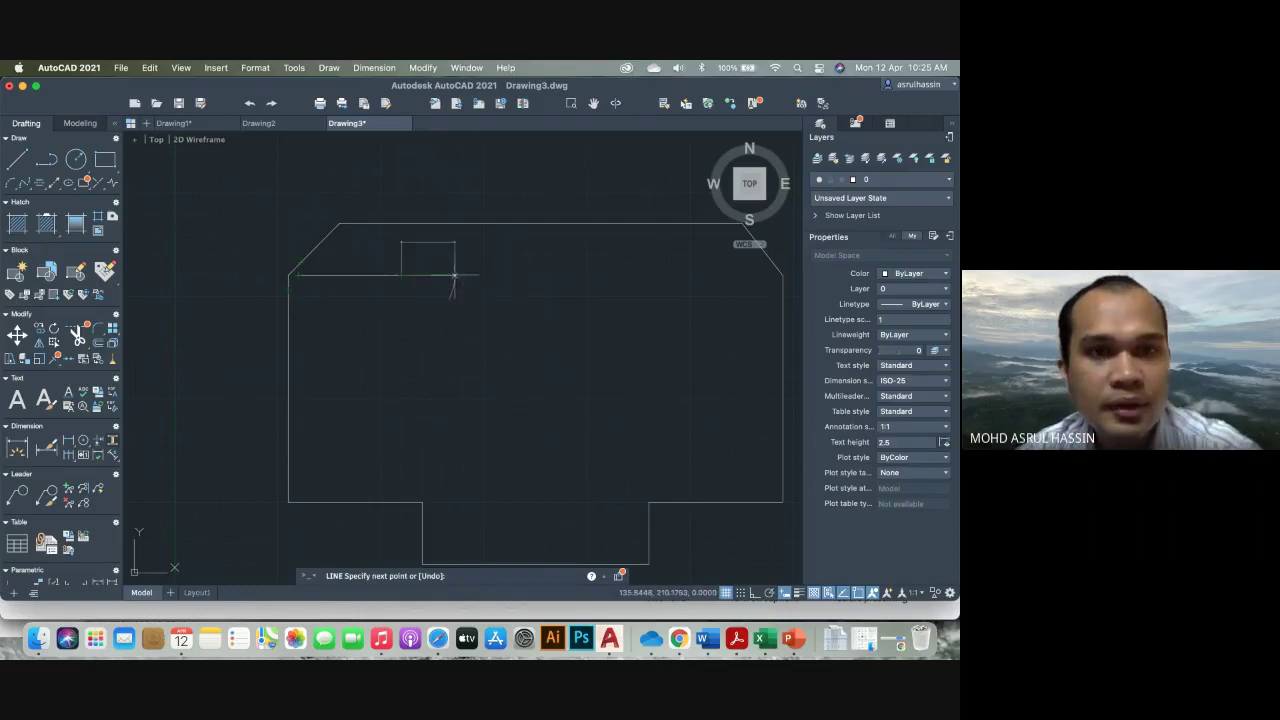
key("Escape")
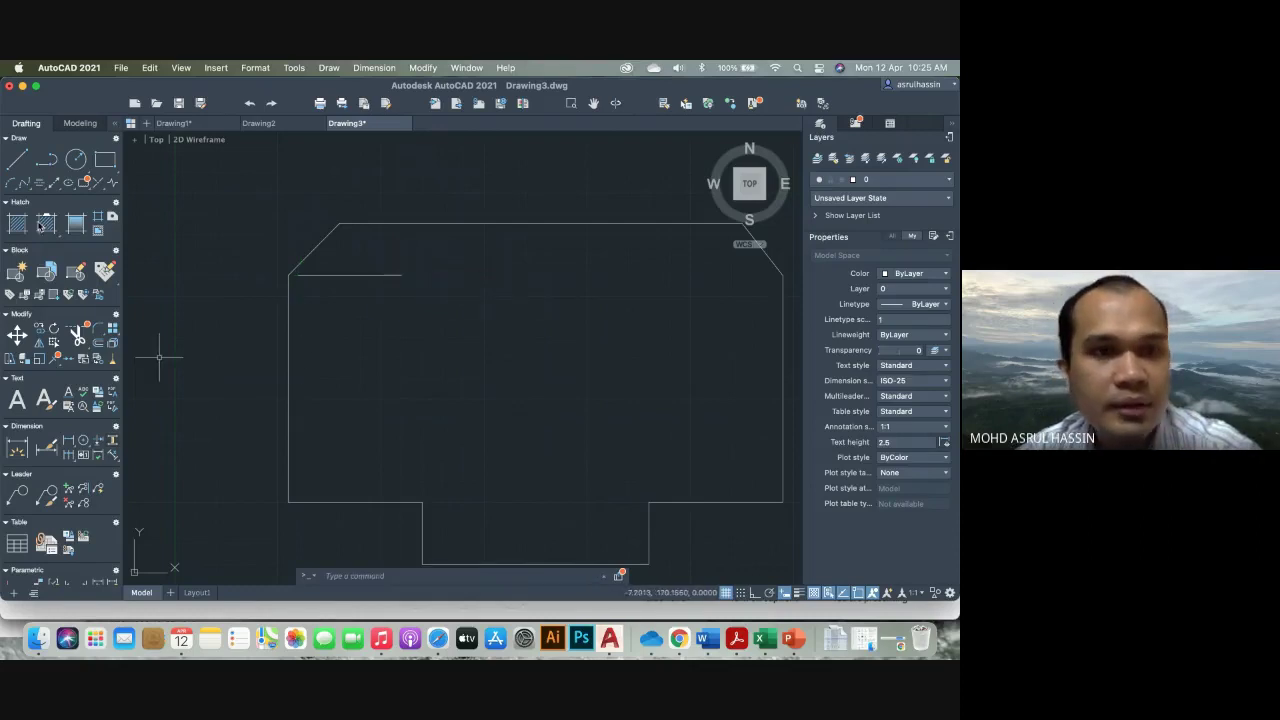
Turn on Ortho while drawing a vertical line about 78 units long to the left of the outline's upper corner
key("Return")
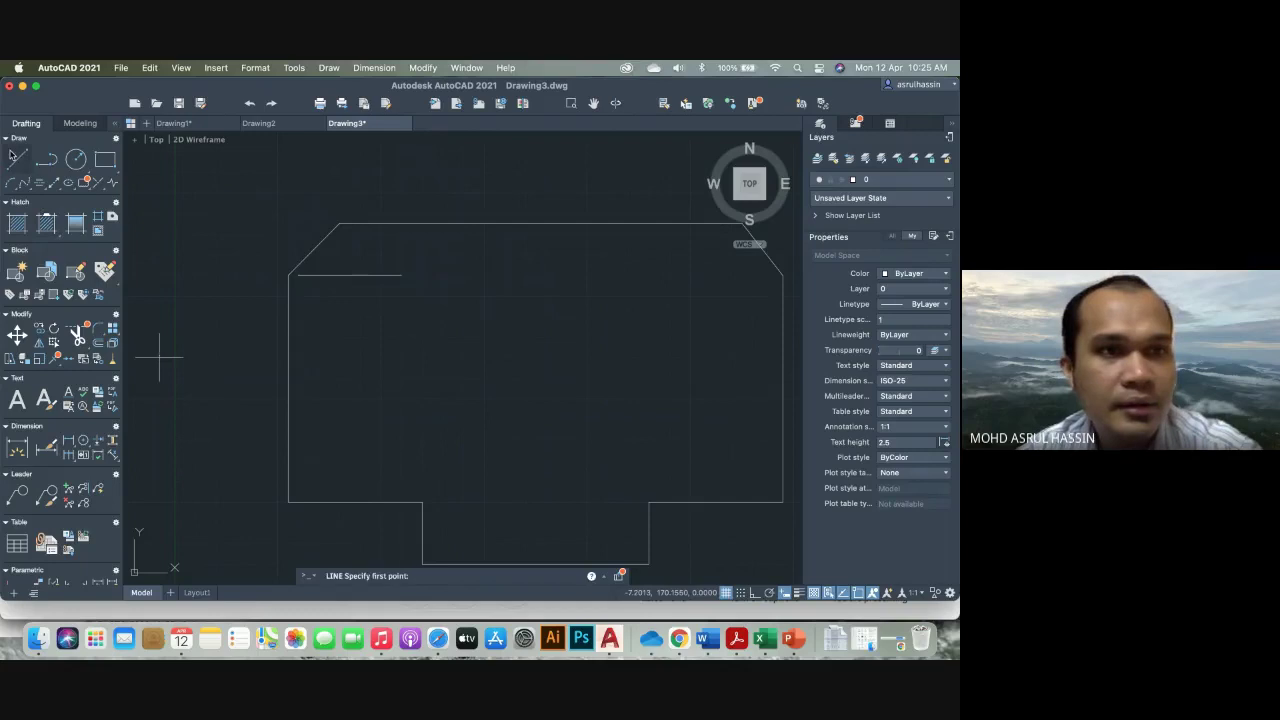
left_click(211, 170)
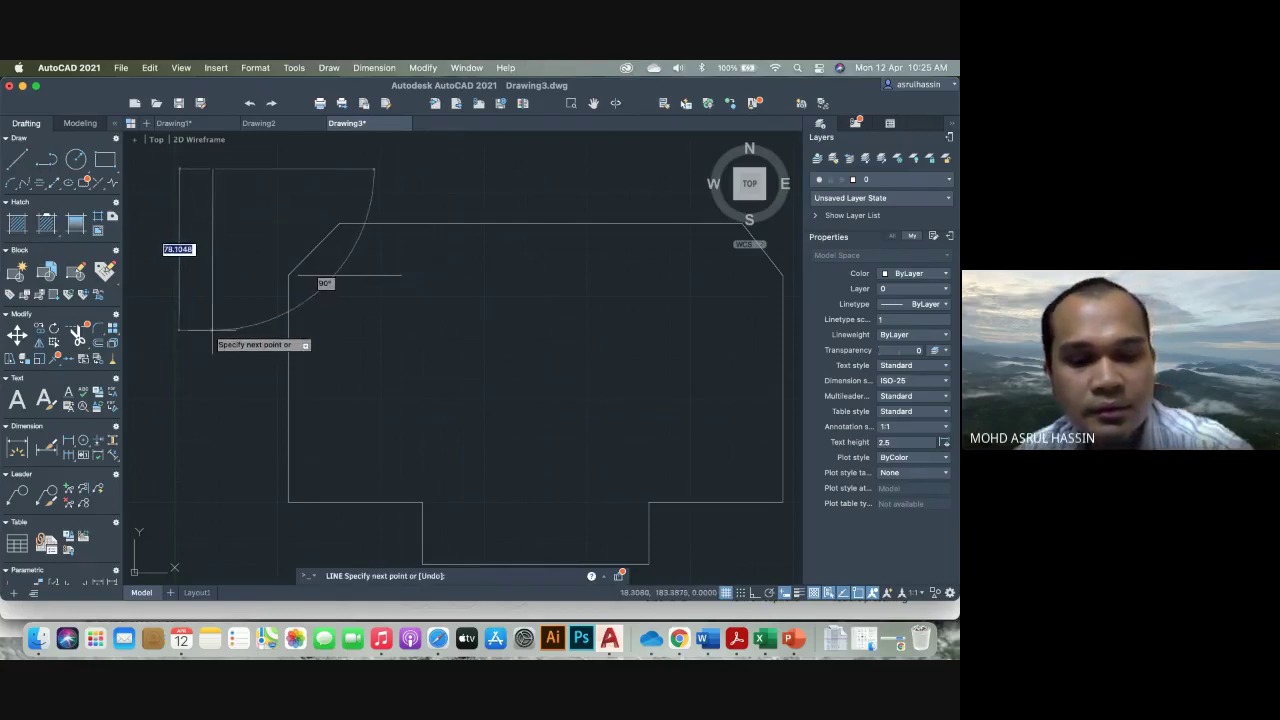
key("F8")
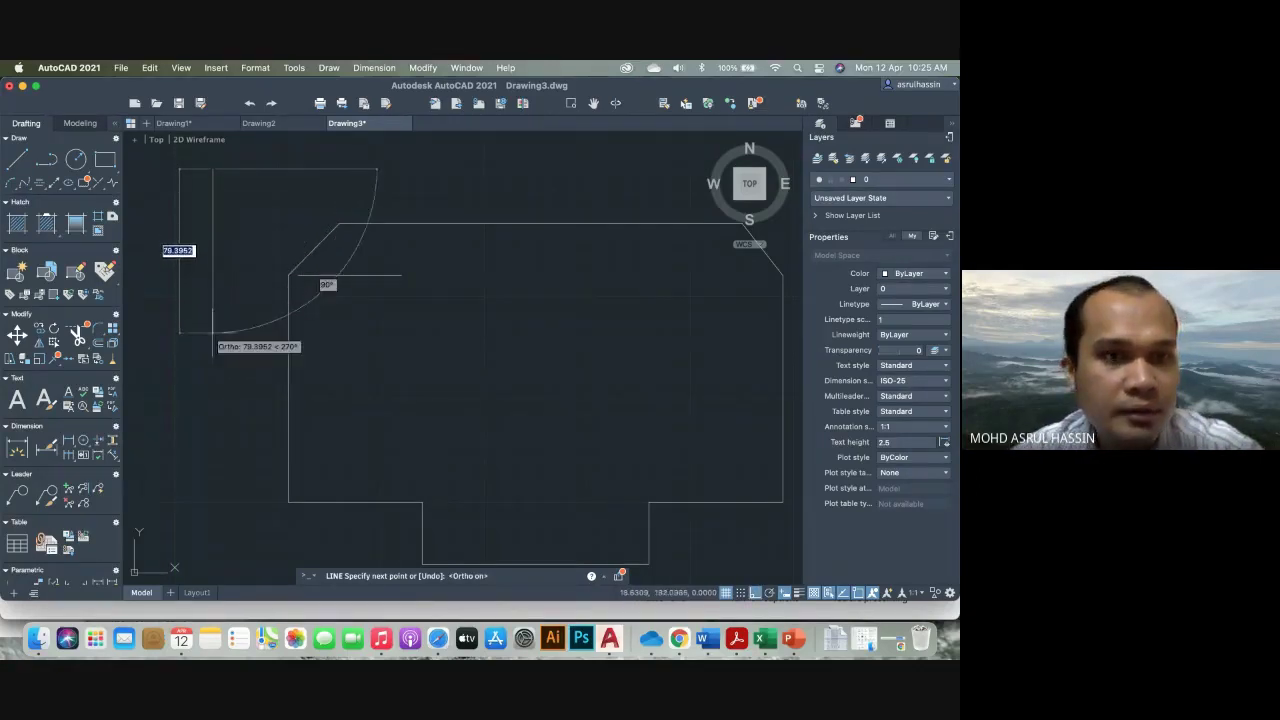
left_click(212, 333)
key("Return")
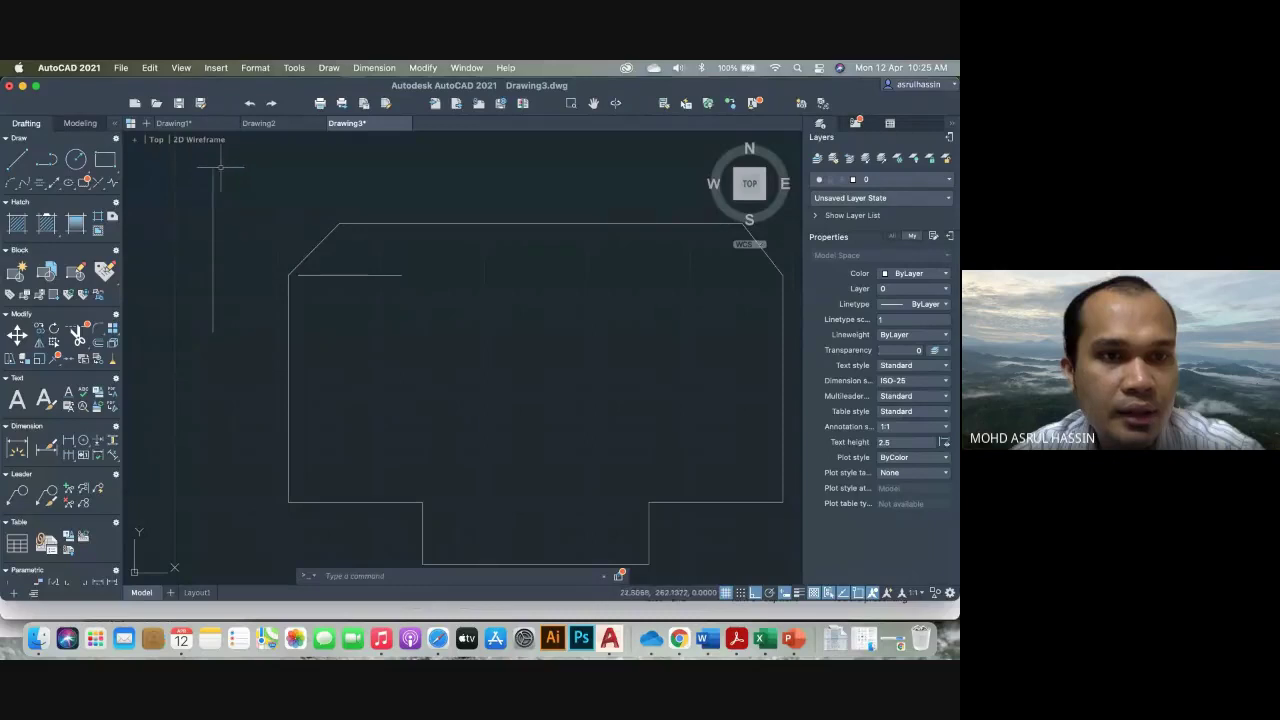
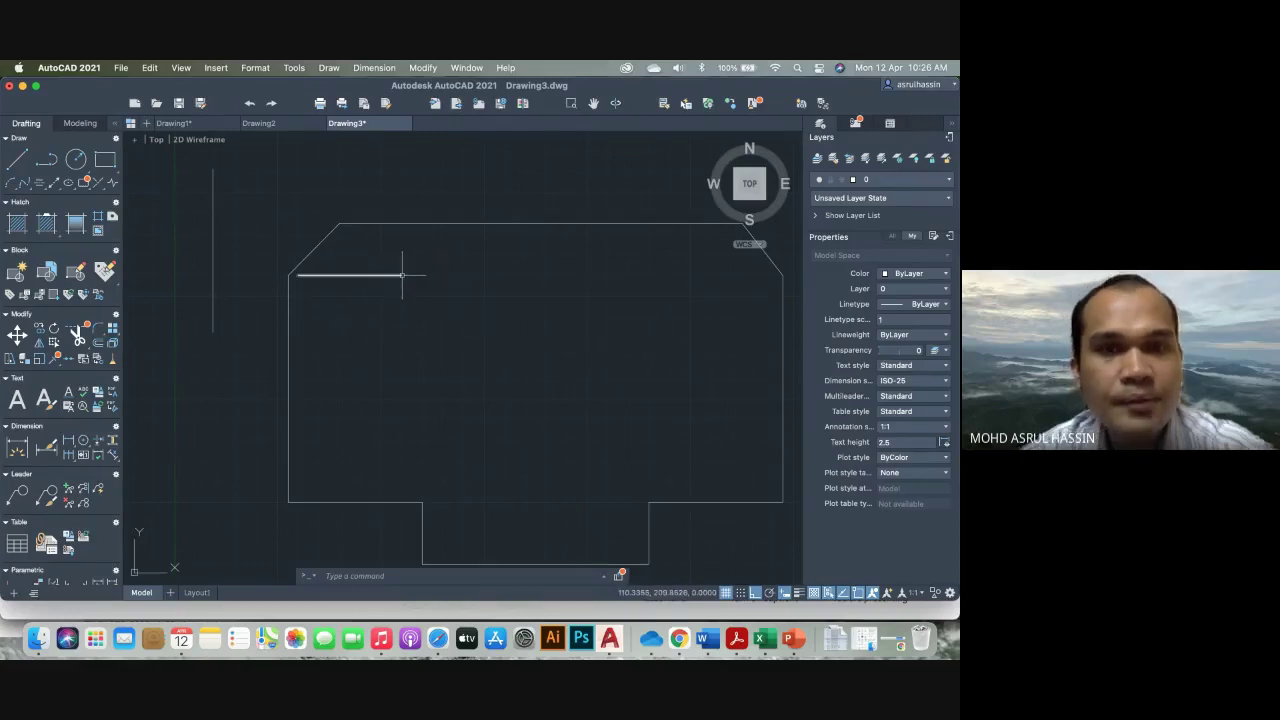
Draw a horizontal Ortho line across the upper part of the new vertical line, and end the LINE command
left_click(18, 161)
left_click(162, 199)
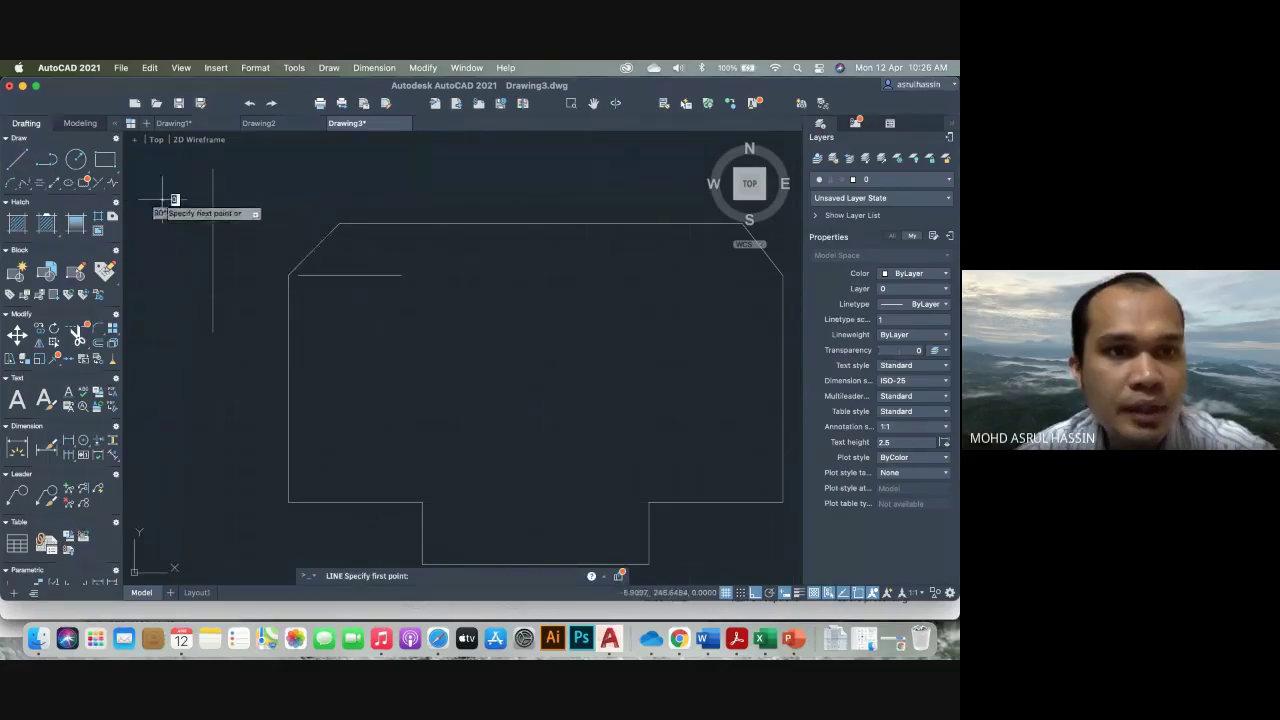
left_click(313, 222)
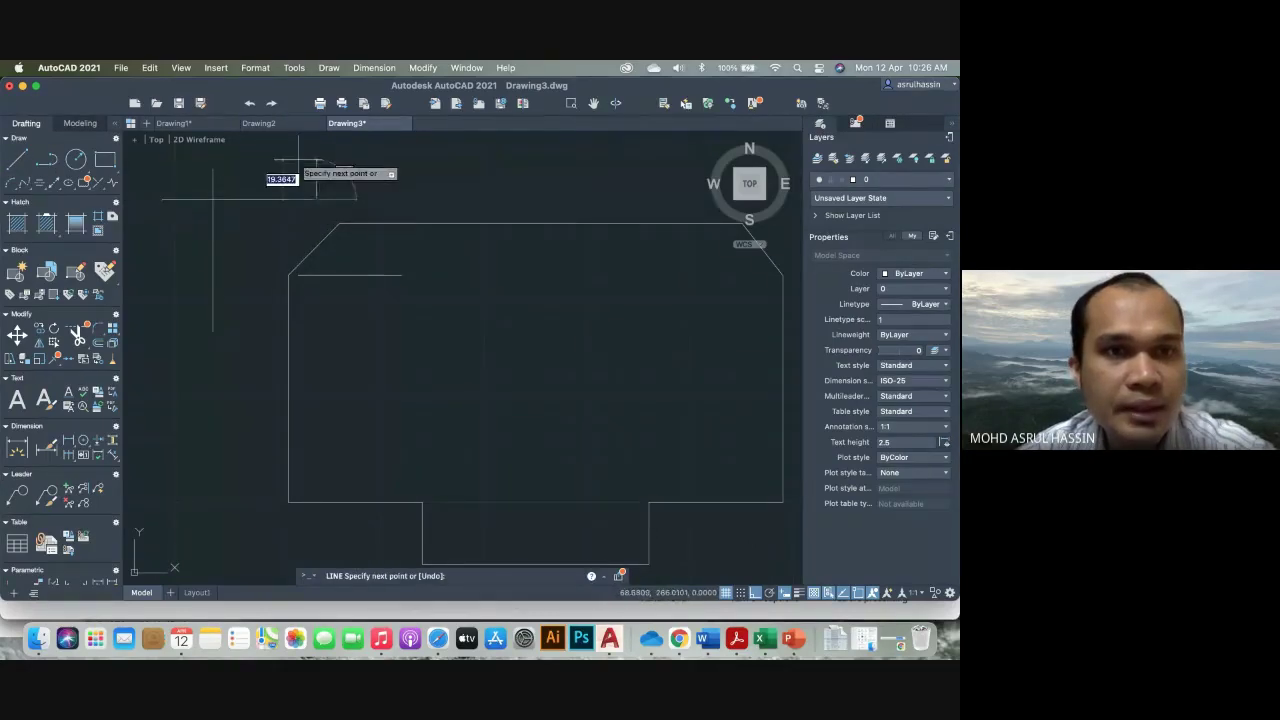
key("Escape")
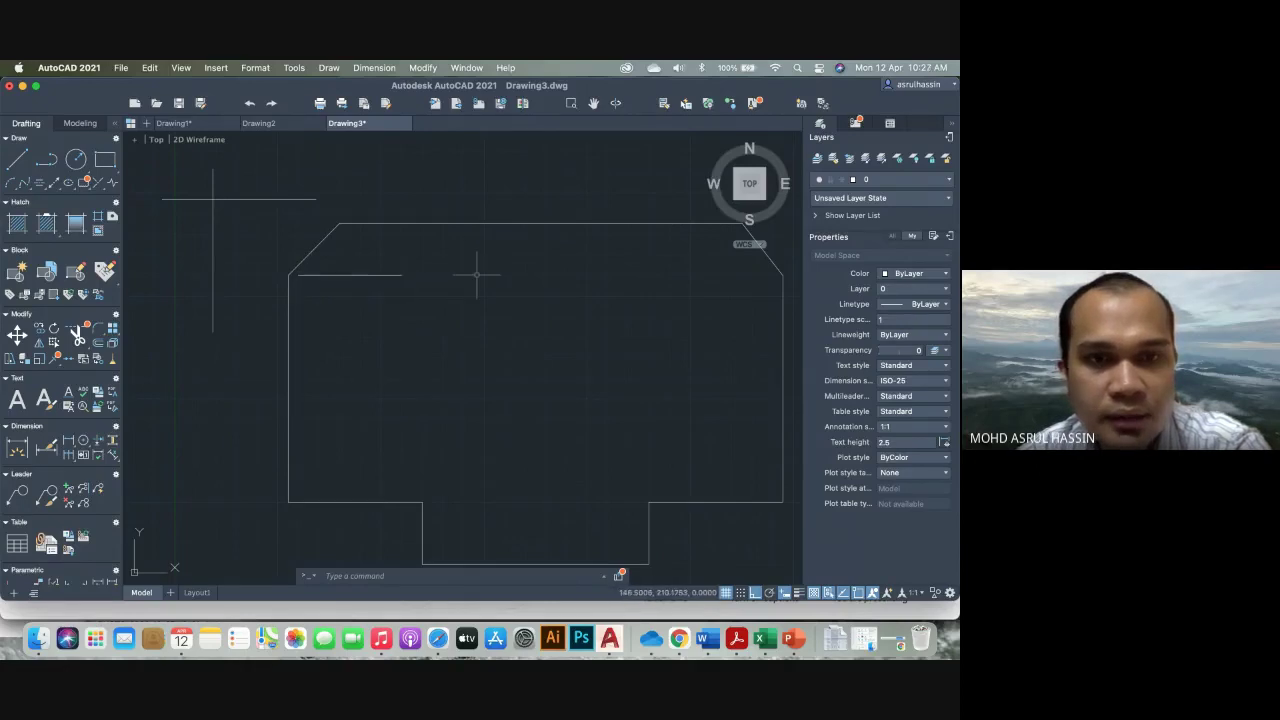
Erase the two crossing Ortho practice lines outside the outline's upper-left corner
type("e")
key("Return")
left_click(241, 220)
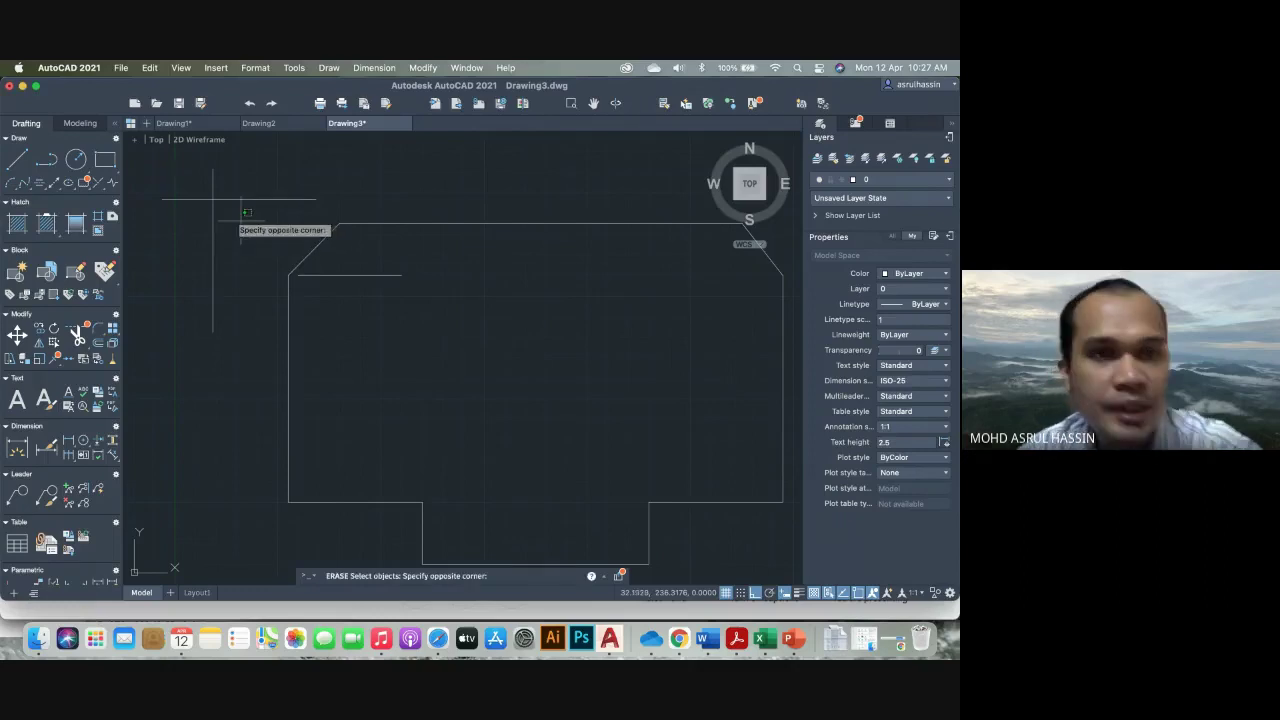
left_click(167, 167)
left_click(270, 230)
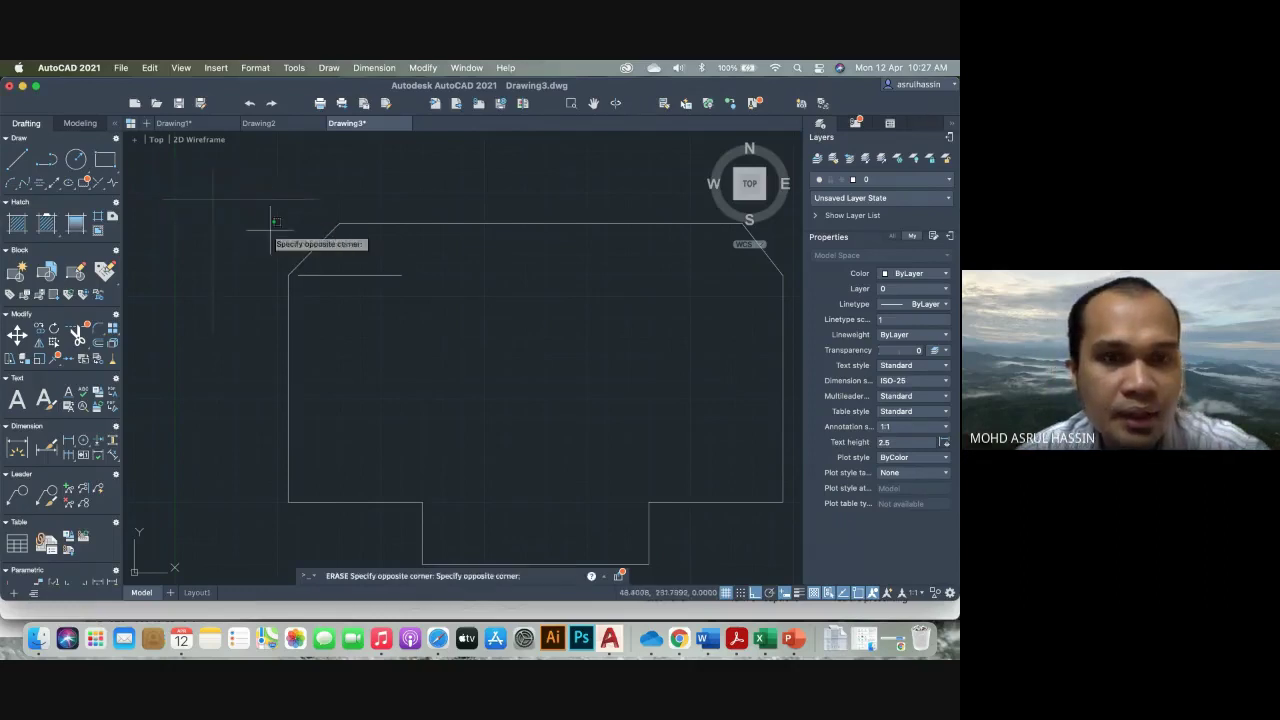
left_click(275, 230)
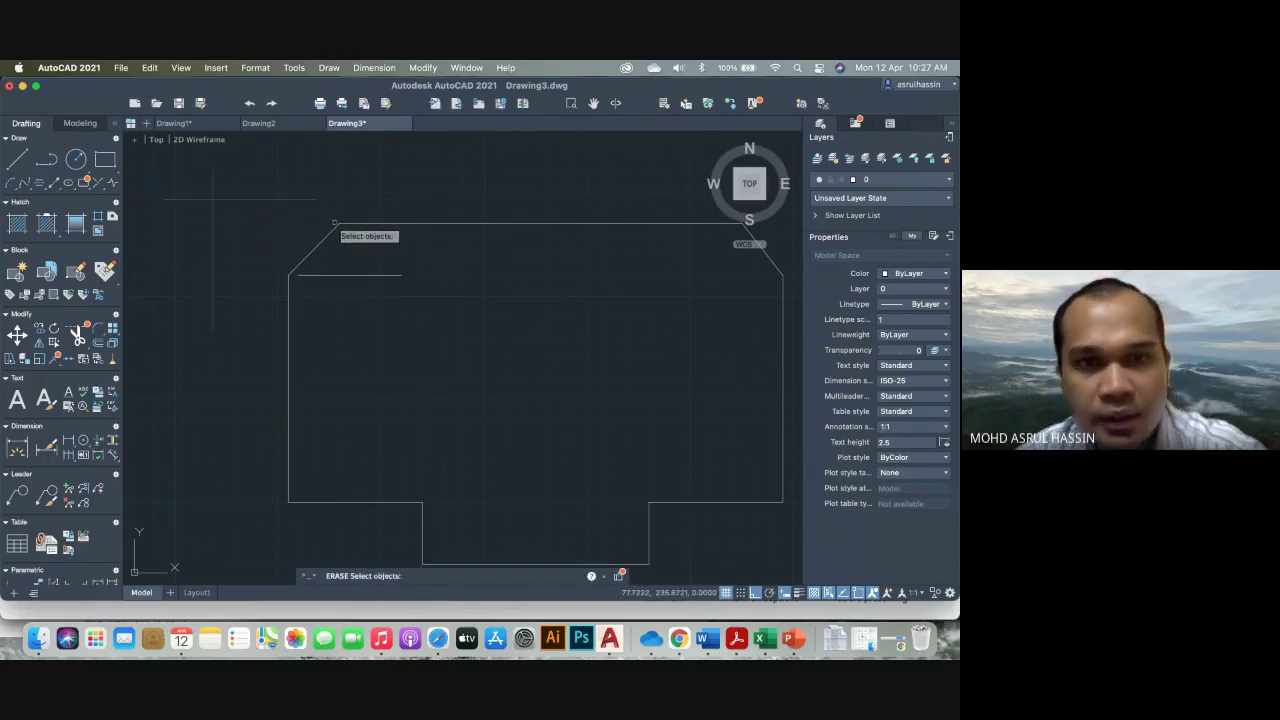
key("Escape")
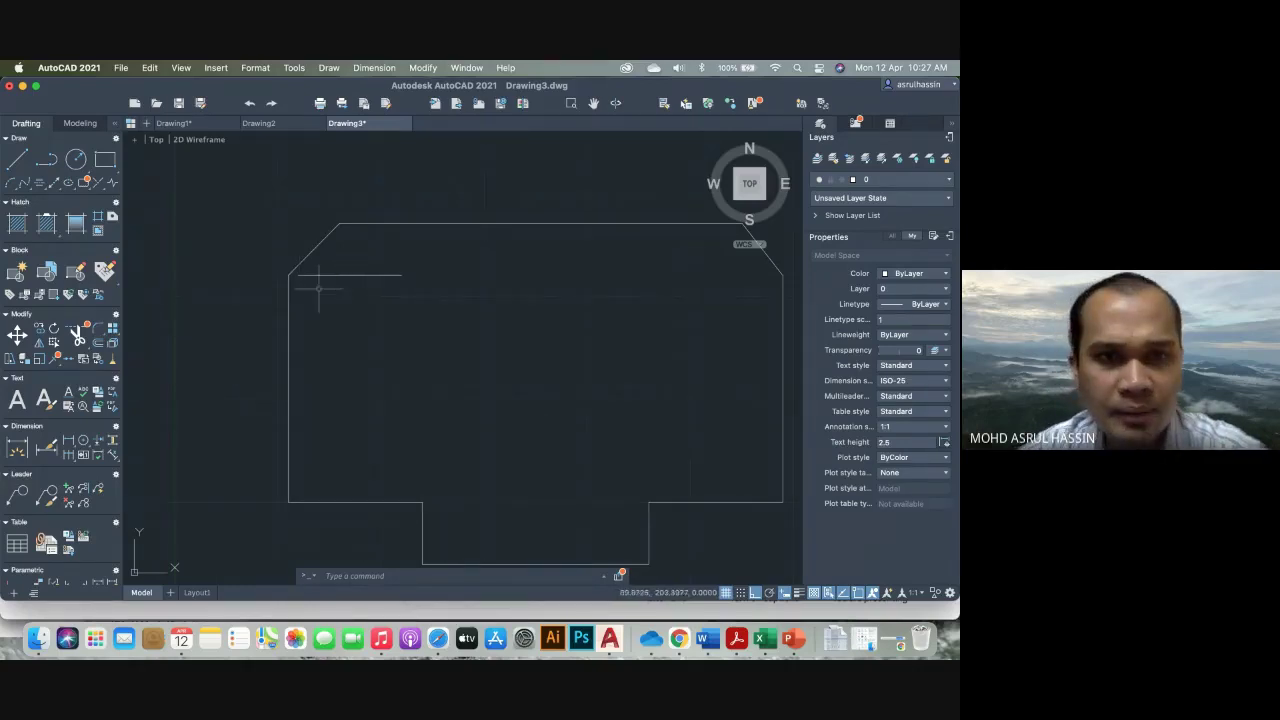
Erase the short horizontal line inside the outline next to its upper-left chamfer
type("e")
key("Return")
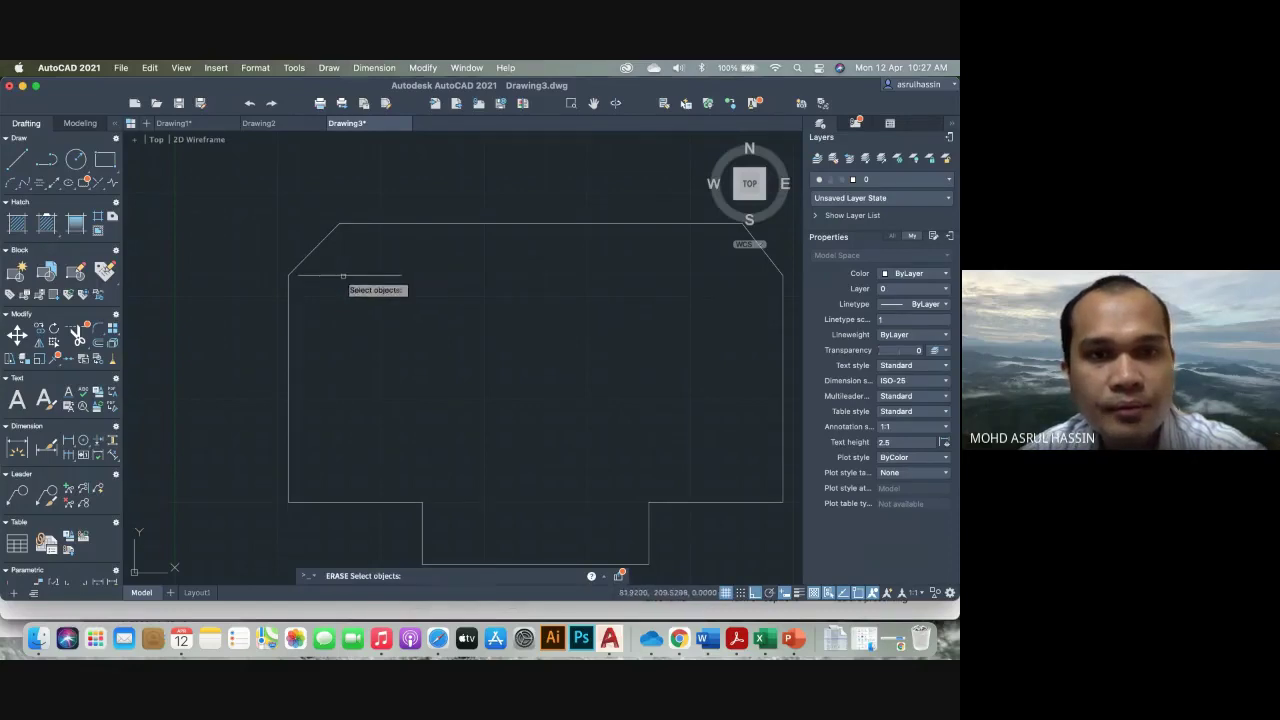
left_click(340, 275)
key("Return")
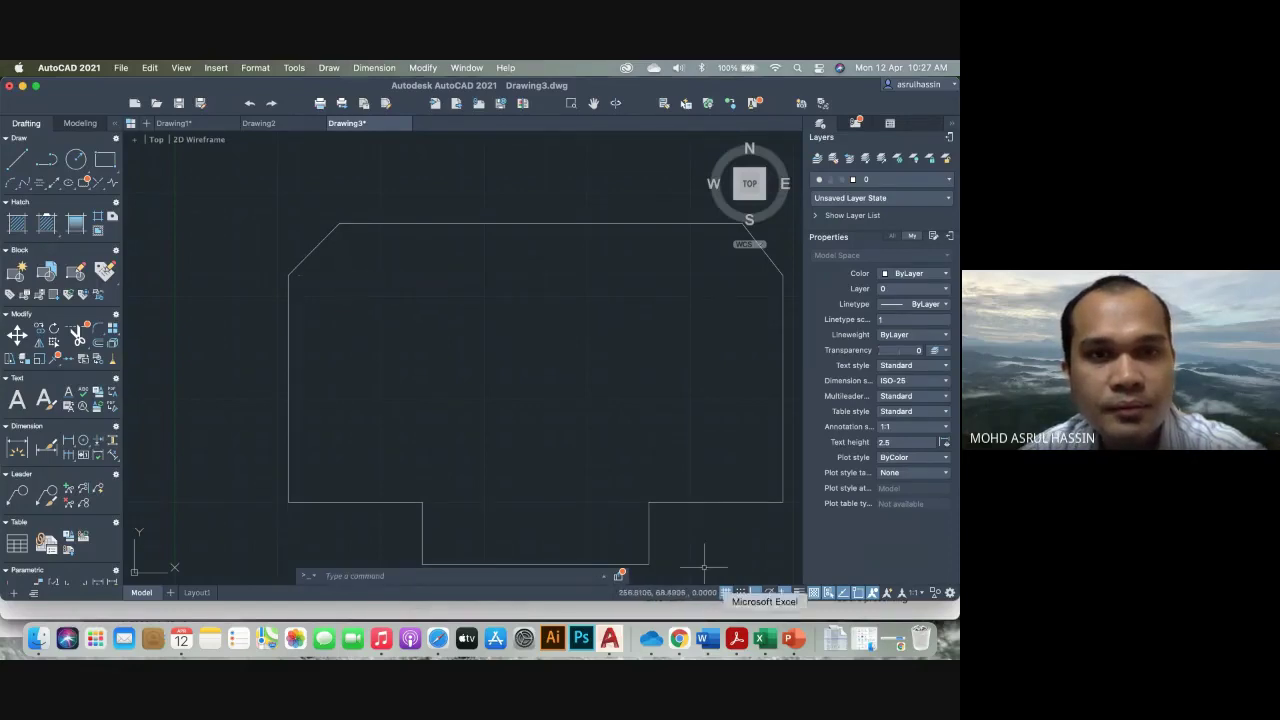
left_click(791, 638)
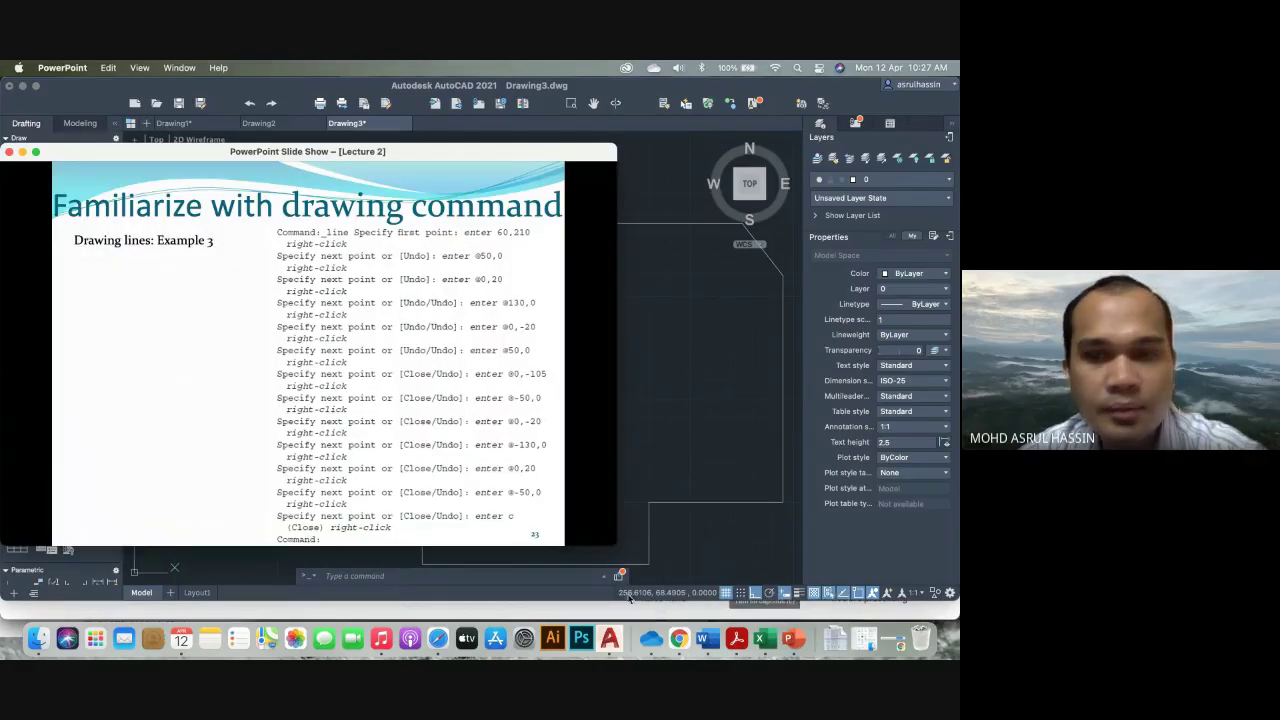
left_click(576, 575)
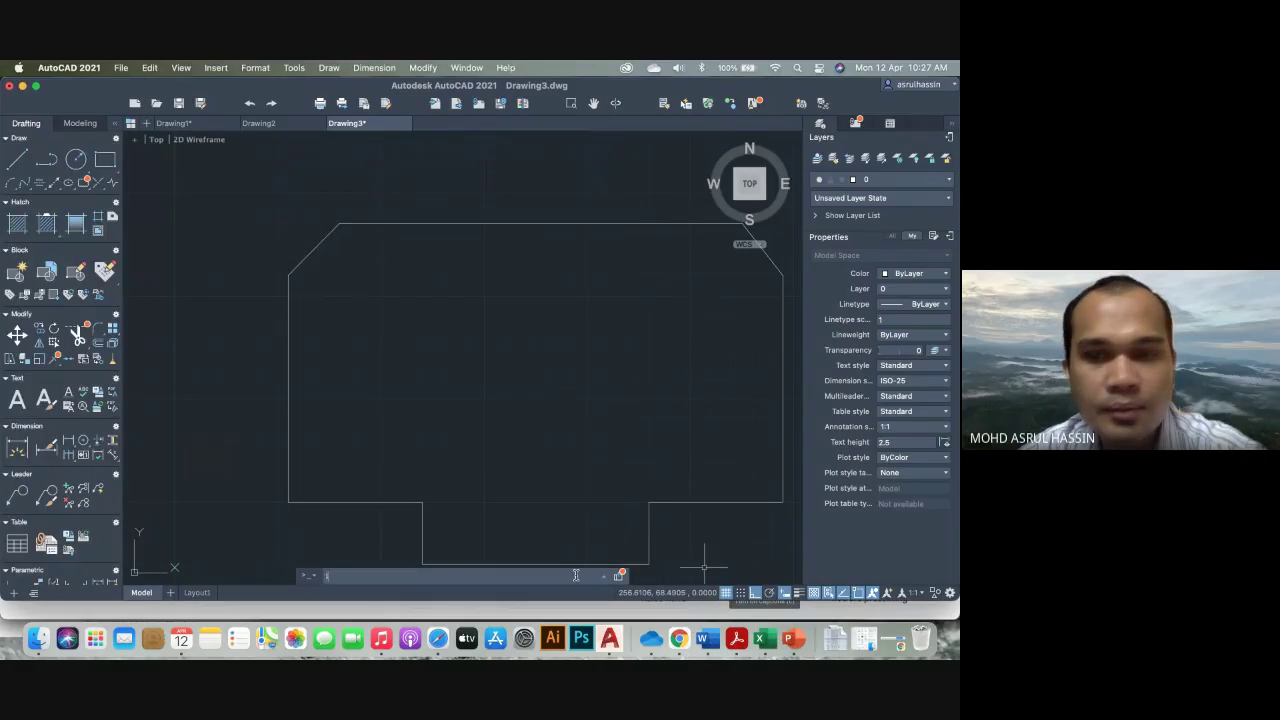
type("l")
key("Return")
type("60,")
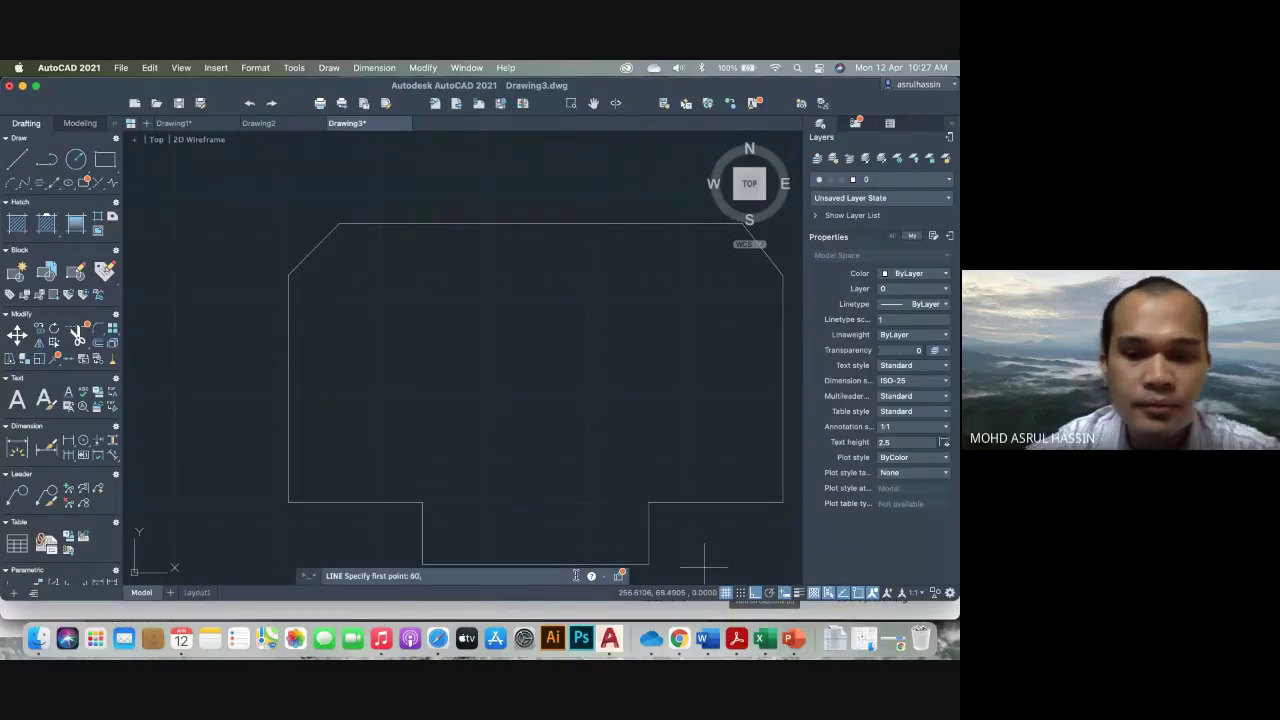
type("210")
key("Return")
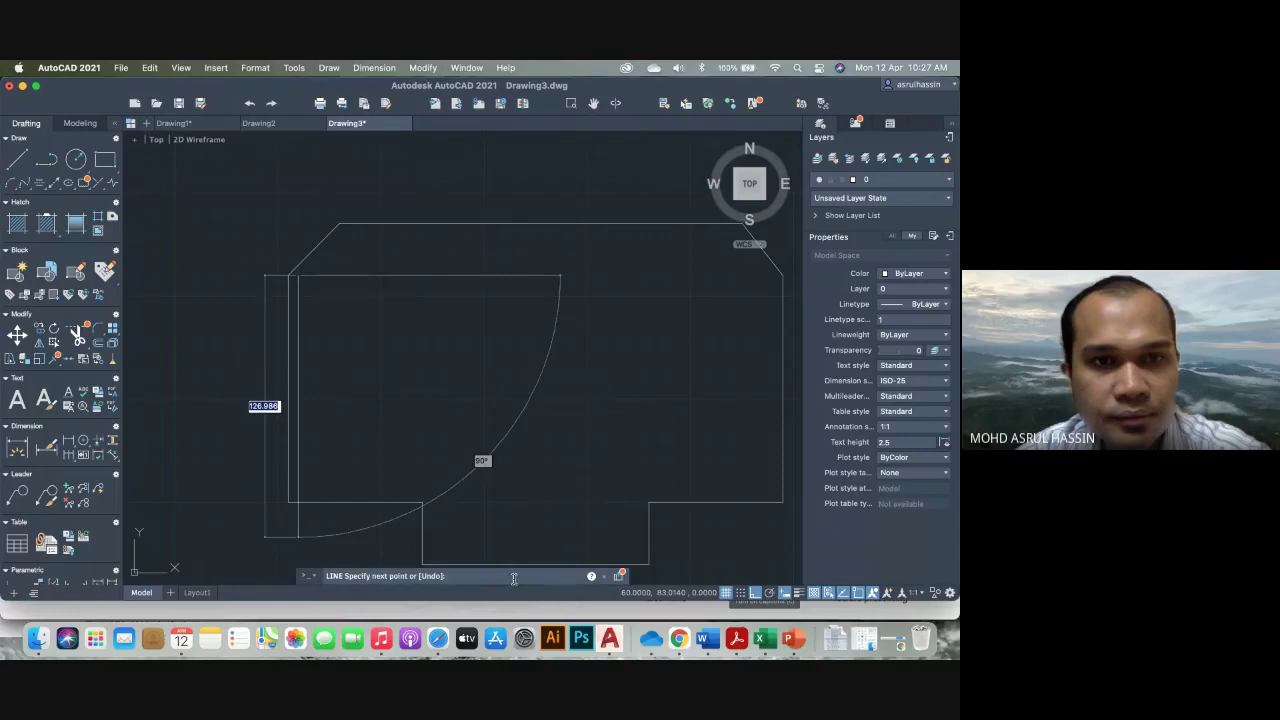
type("@50")
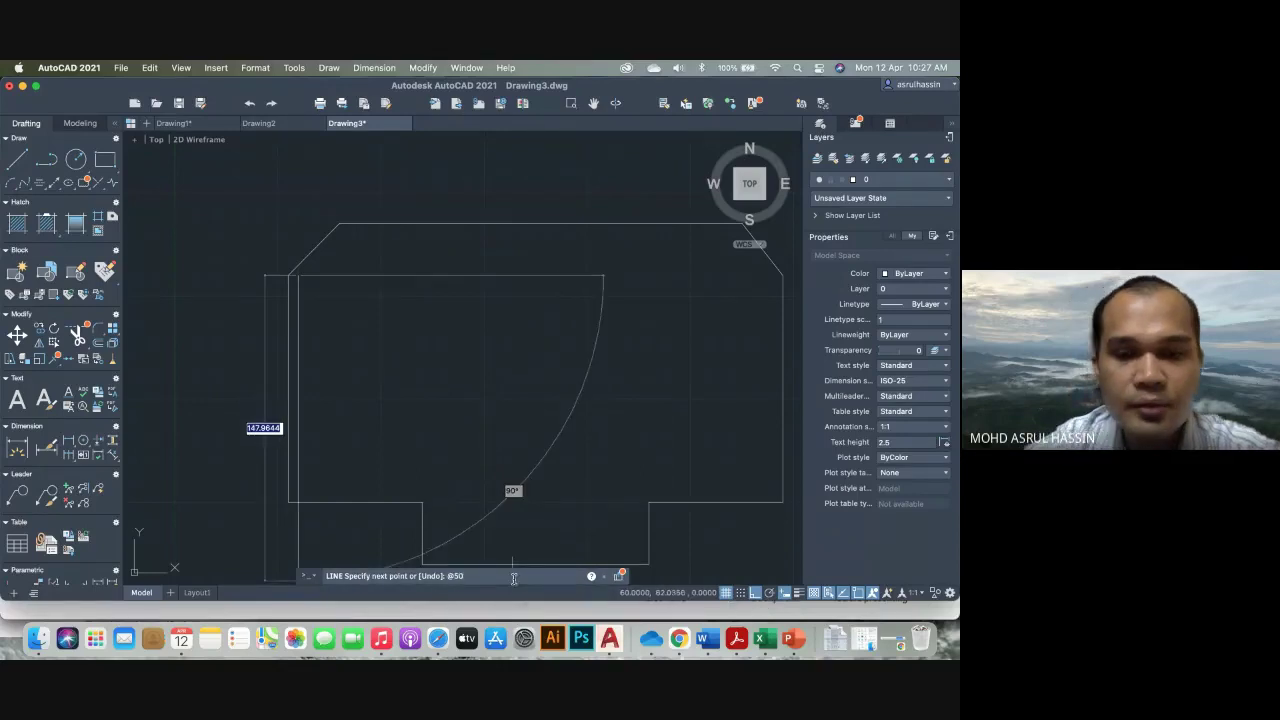
type(",0")
key("Return")
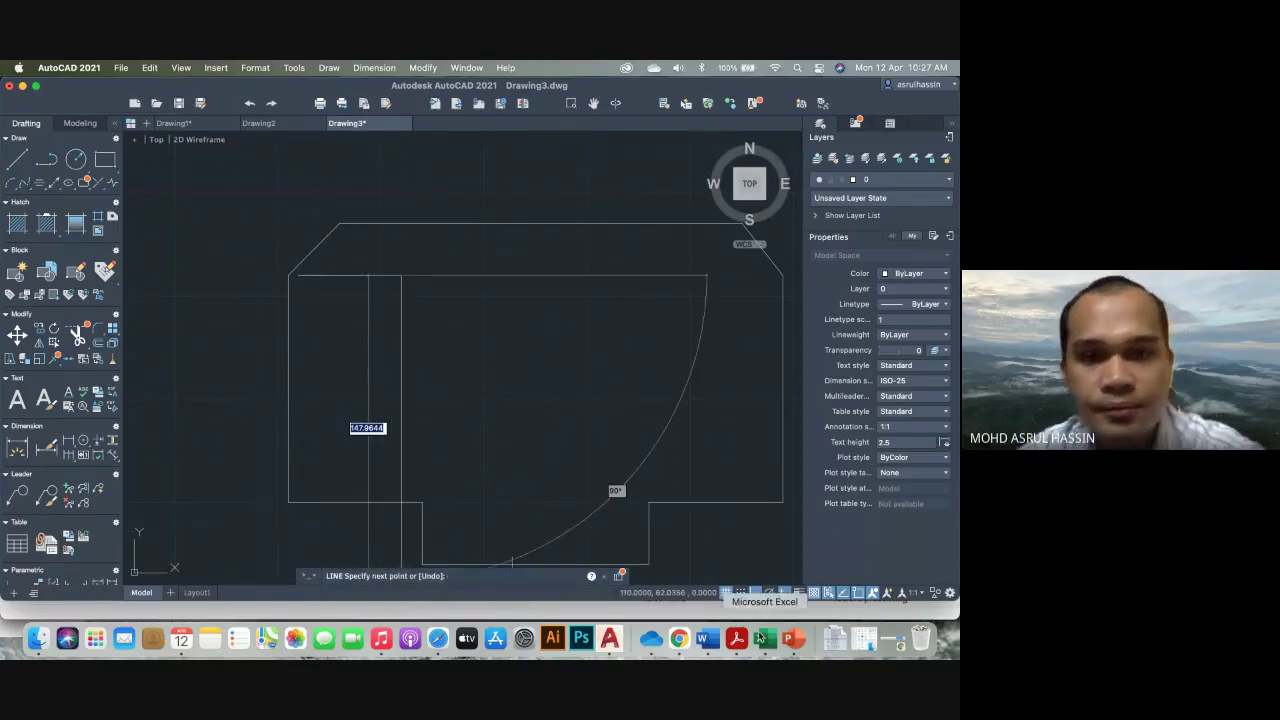
Check the PowerPoint slide for the next coordinate and continue the line upward to the relative point @0,20
left_click(791, 640)
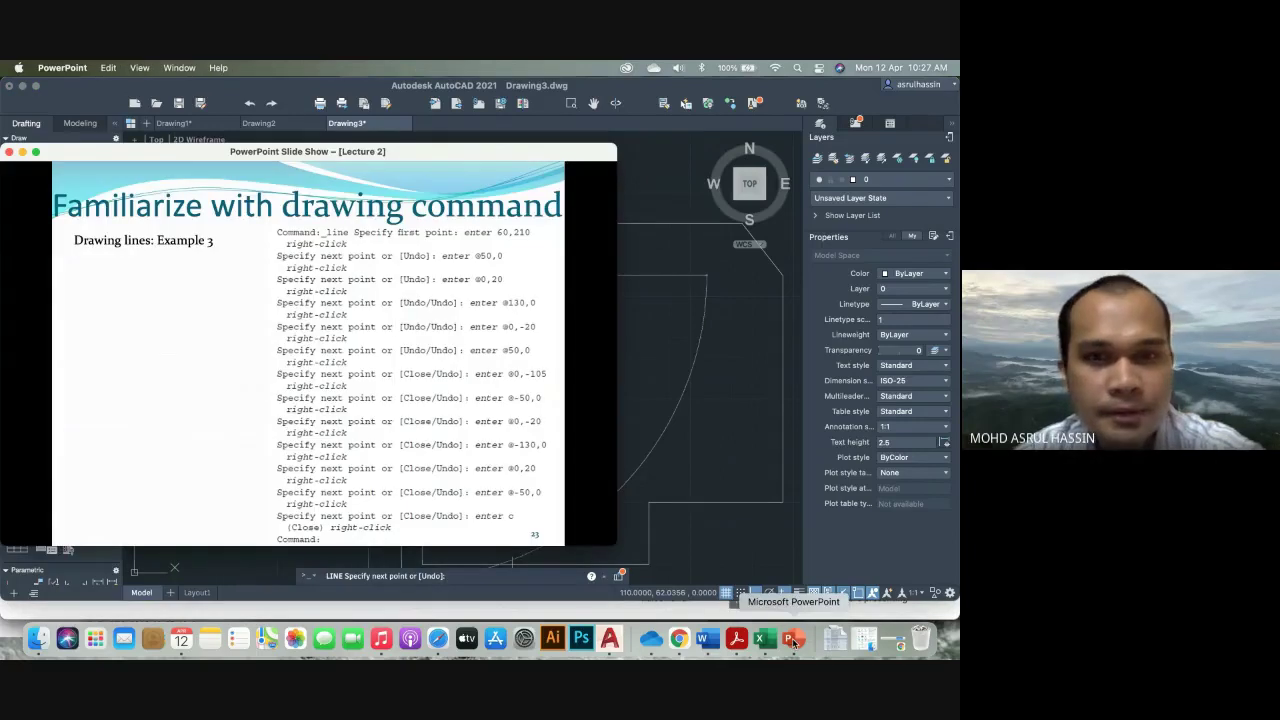
left_click(548, 582)
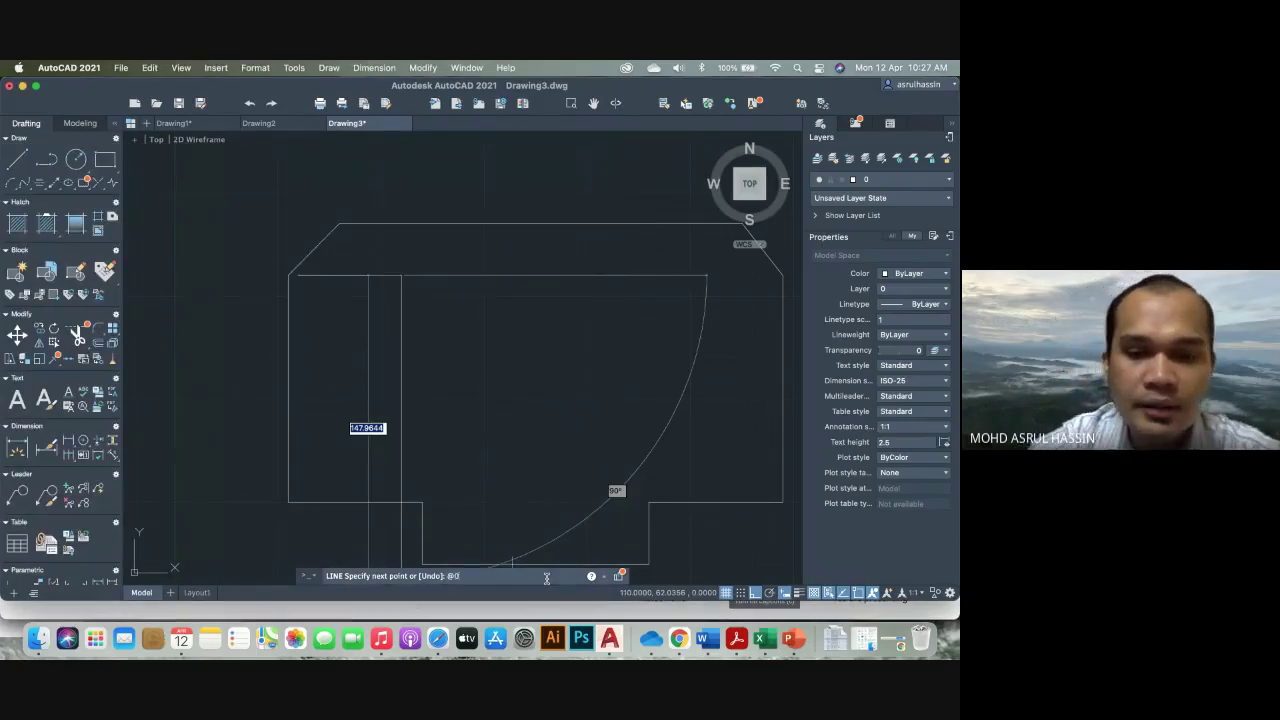
type("@0,20")
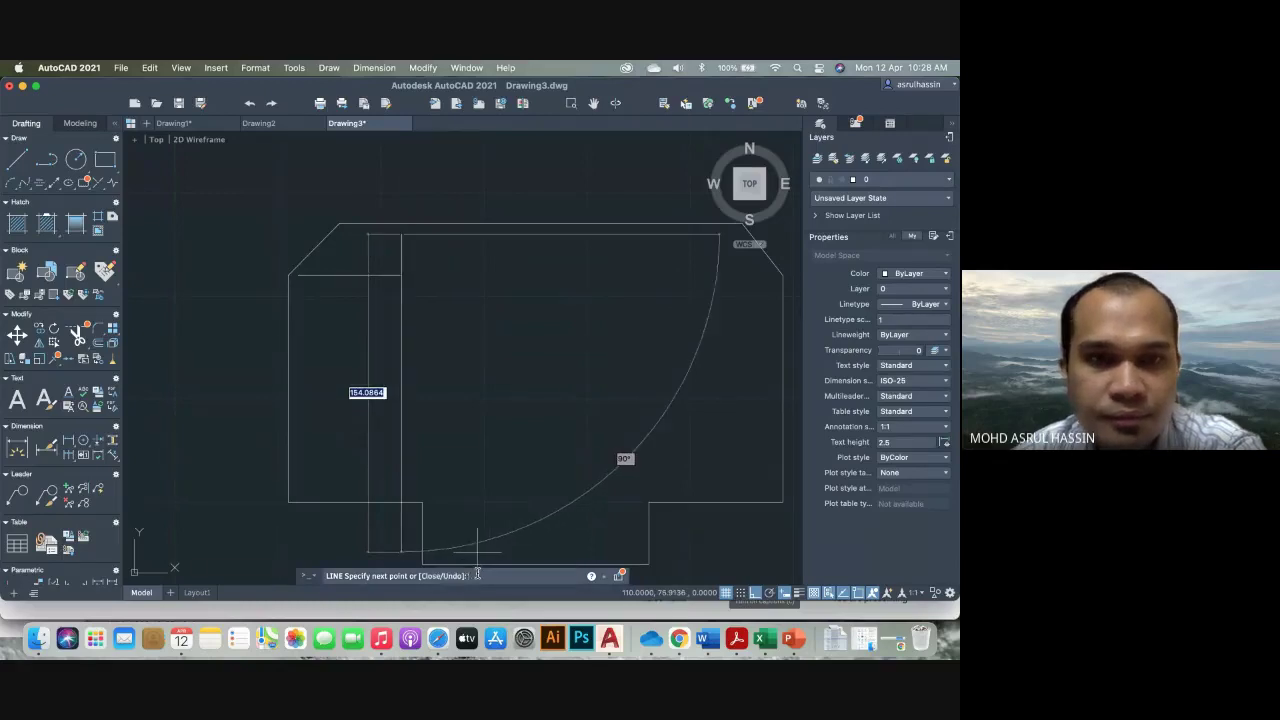
key("Return")
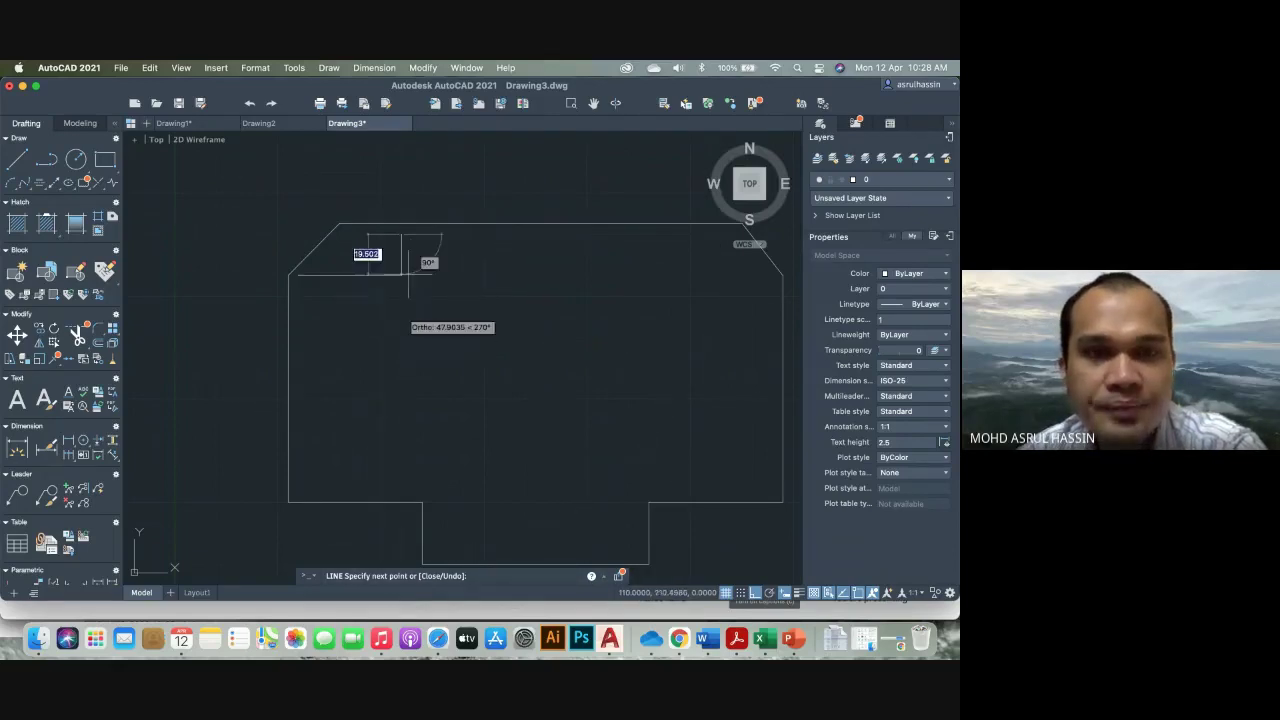
type("50")
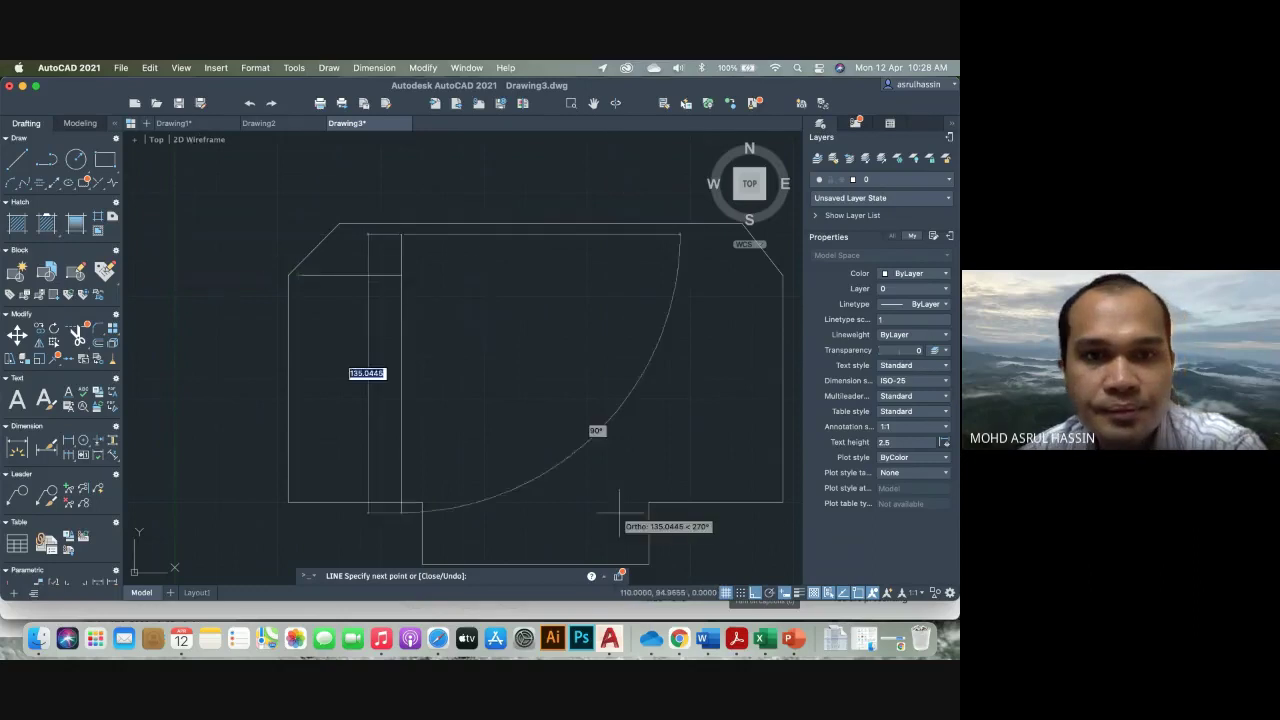
left_click(790, 638)
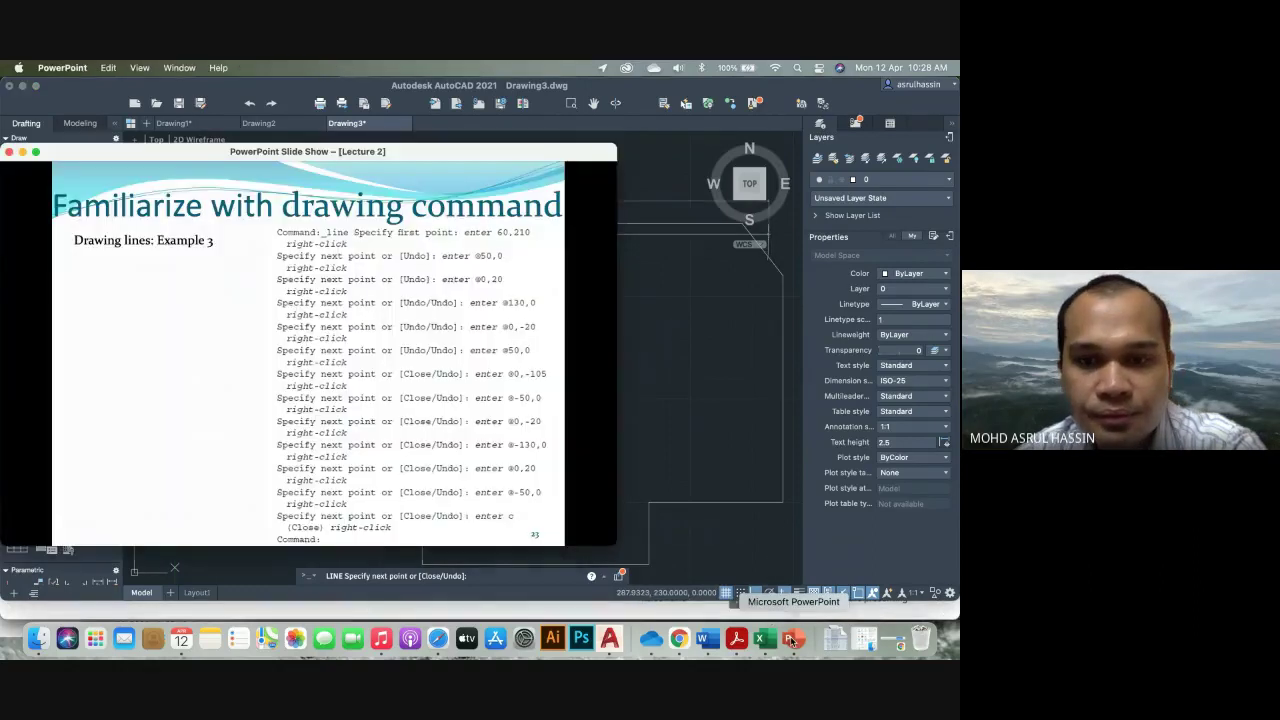
left_click(555, 579)
type("@")
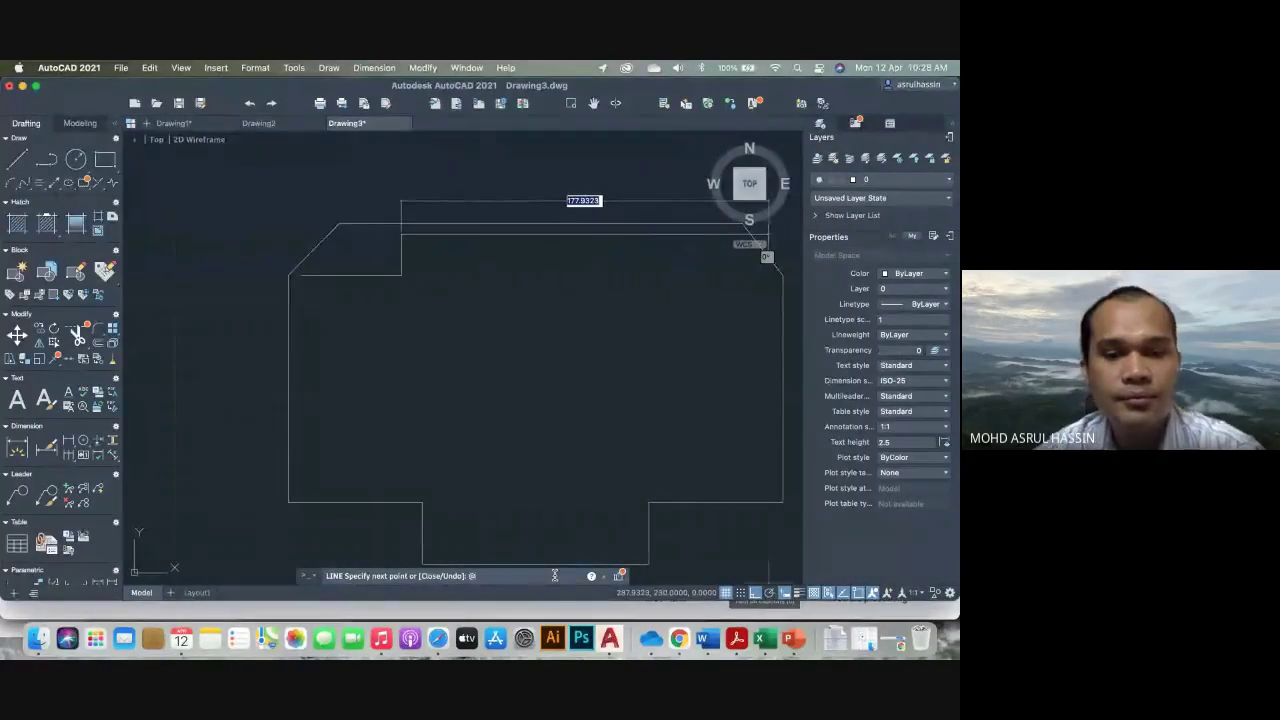
type("130,")
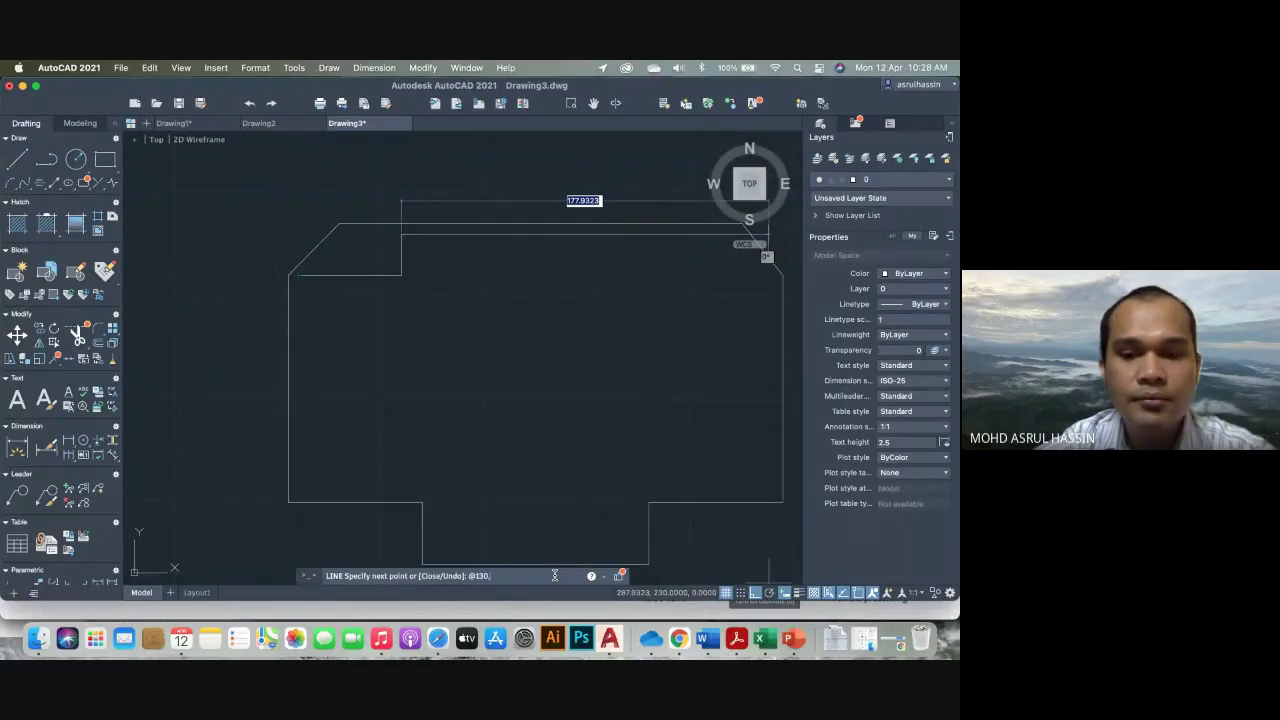
type("0")
key("Return")
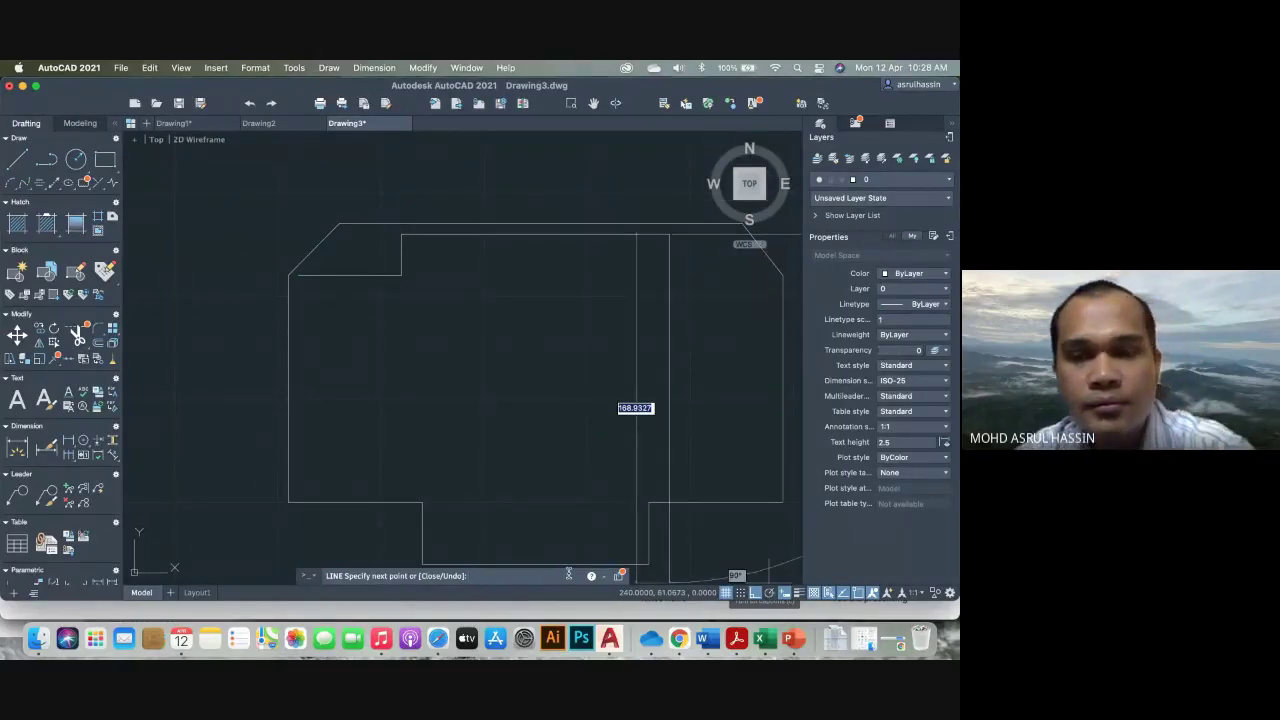
Check the PowerPoint slide again and draw the downward segment from the upper edge's right end to @0,-20
left_click(793, 637)
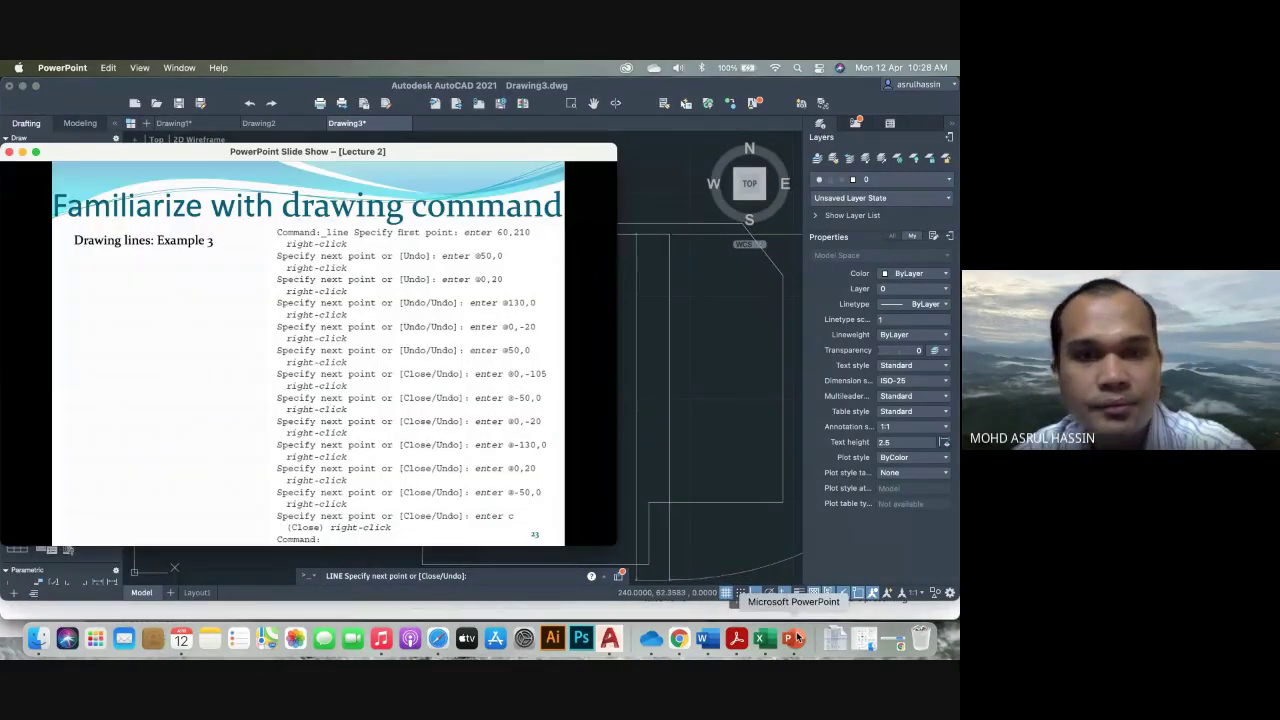
left_click(514, 578)
type("@0,-")
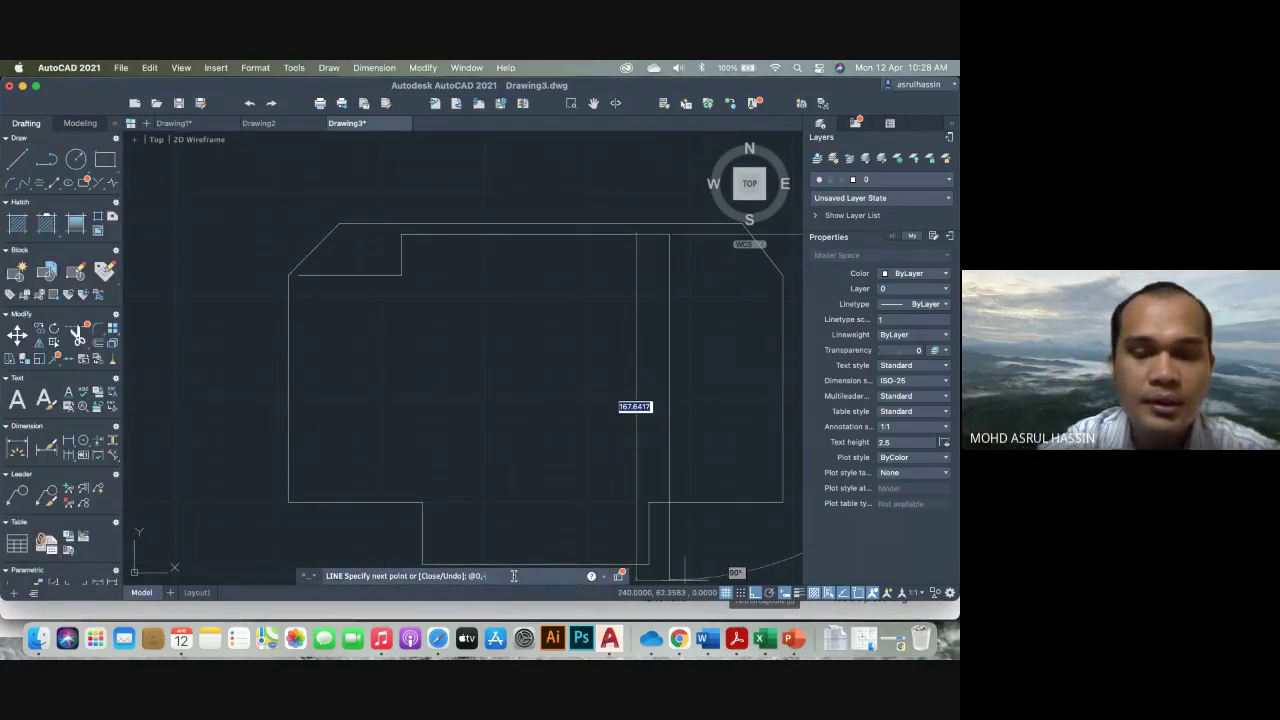
type("20")
key("Return")
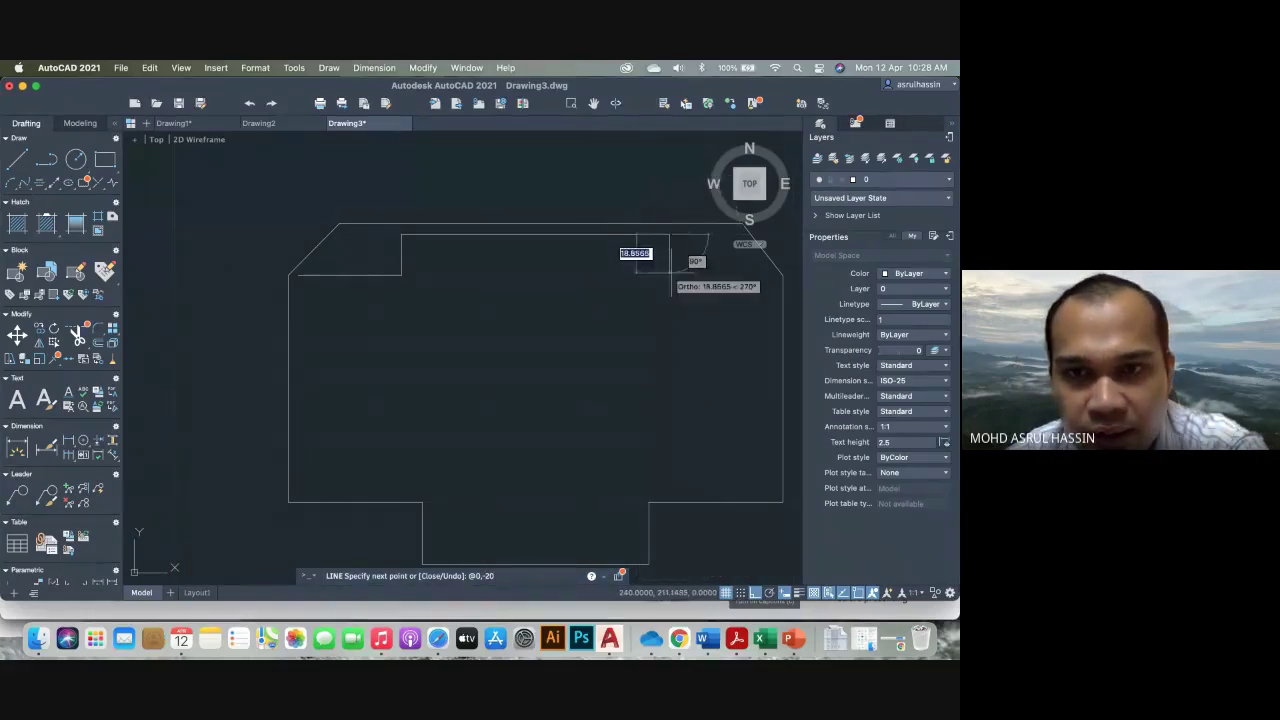
key("Return")
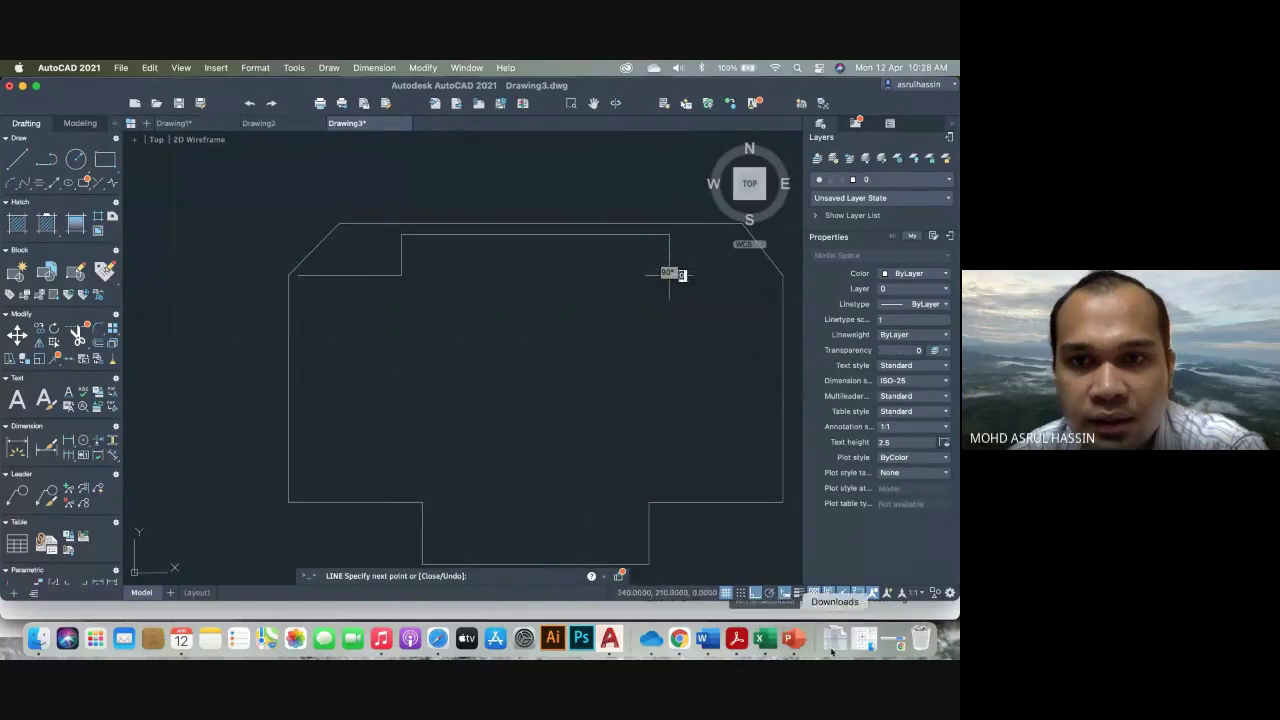
left_click(789, 645)
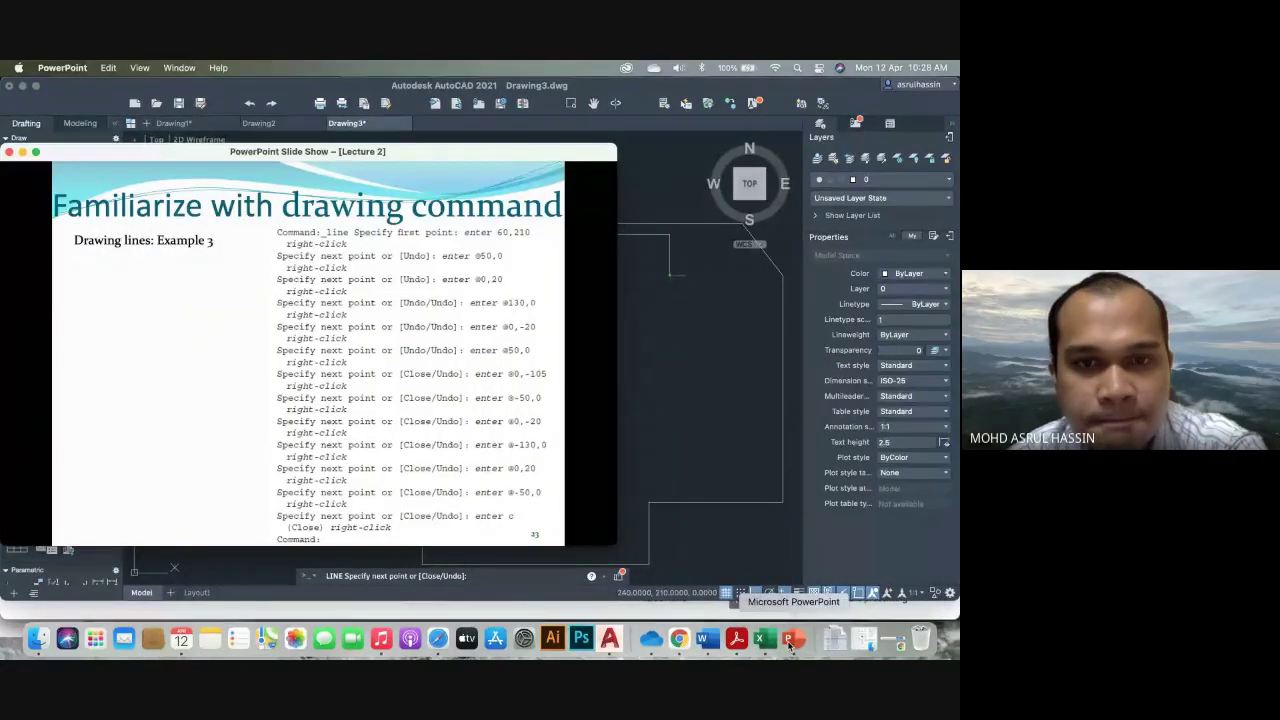
left_click(530, 575)
type("@")
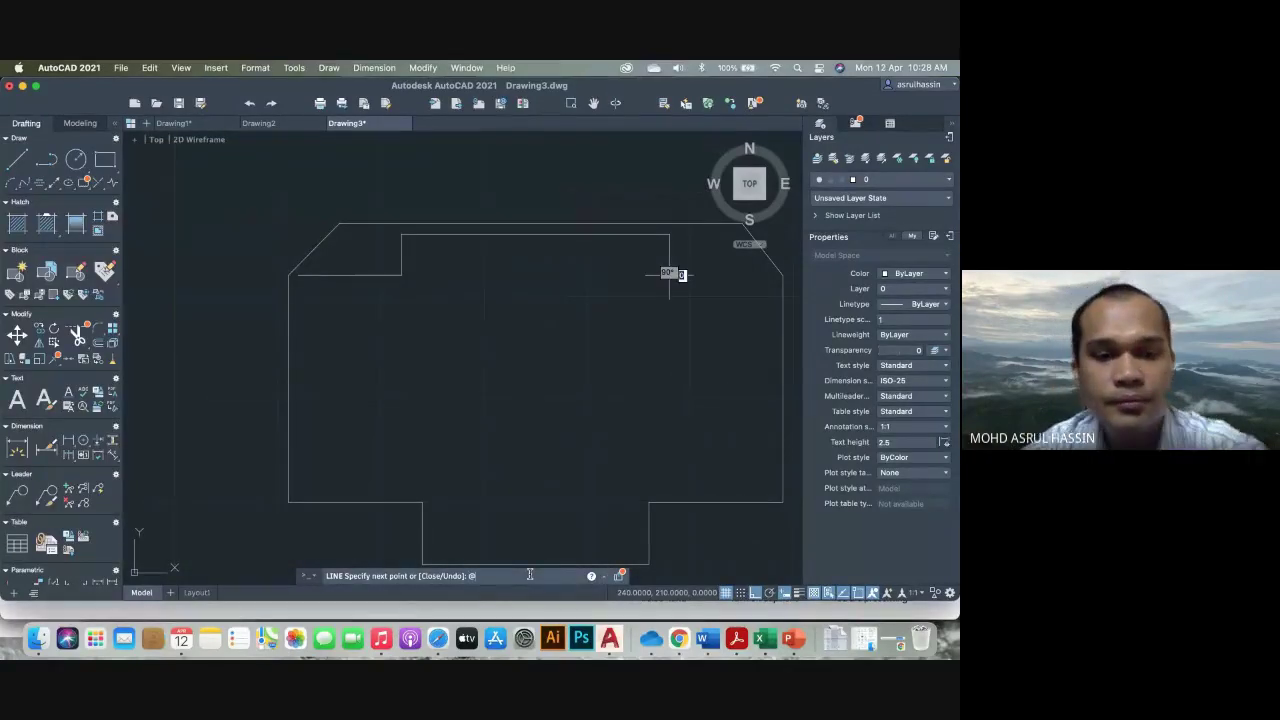
type("50,0")
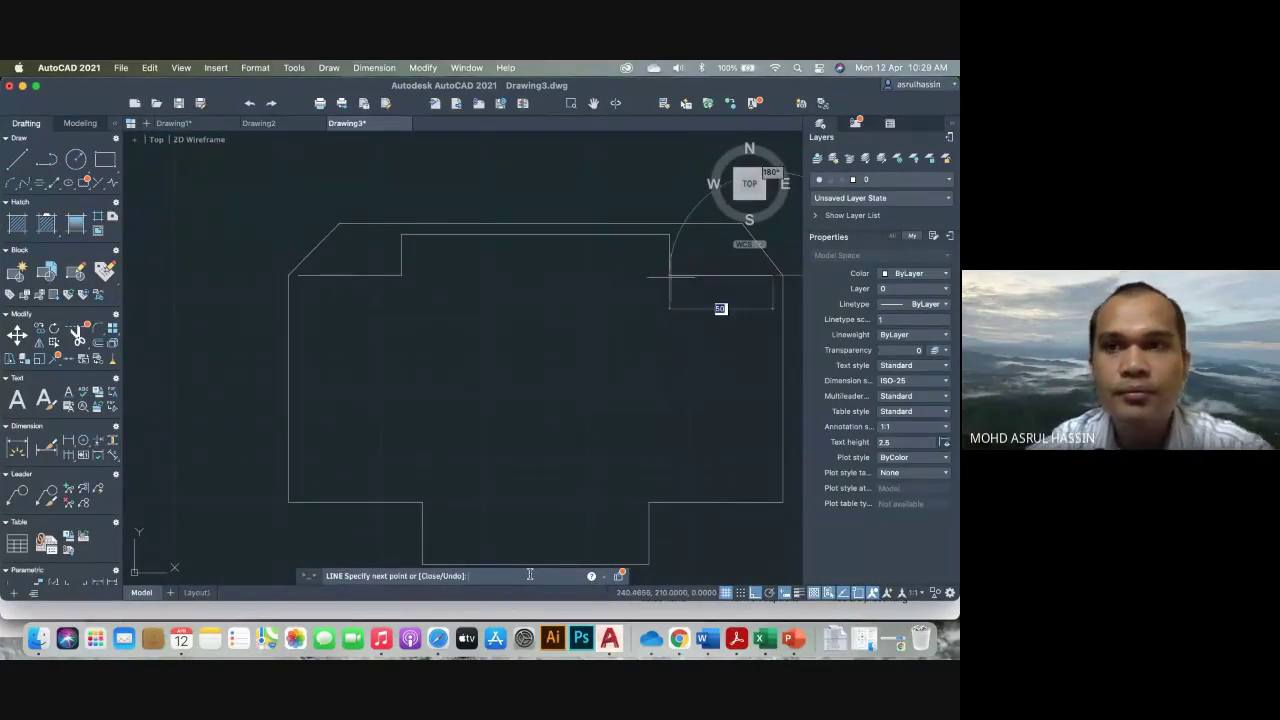
key("Return")
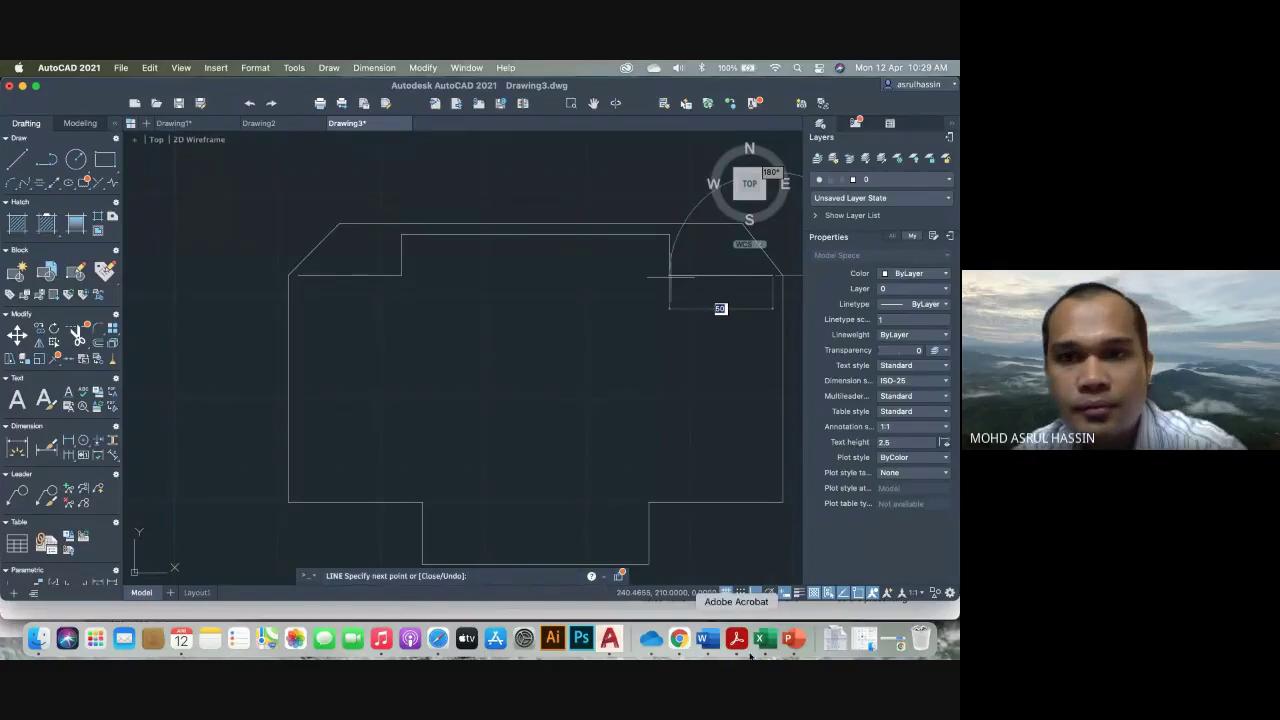
Check the PowerPoint slide for the next coordinate and draw Example 3's right vertical side down to @0,-105
left_click(792, 638)
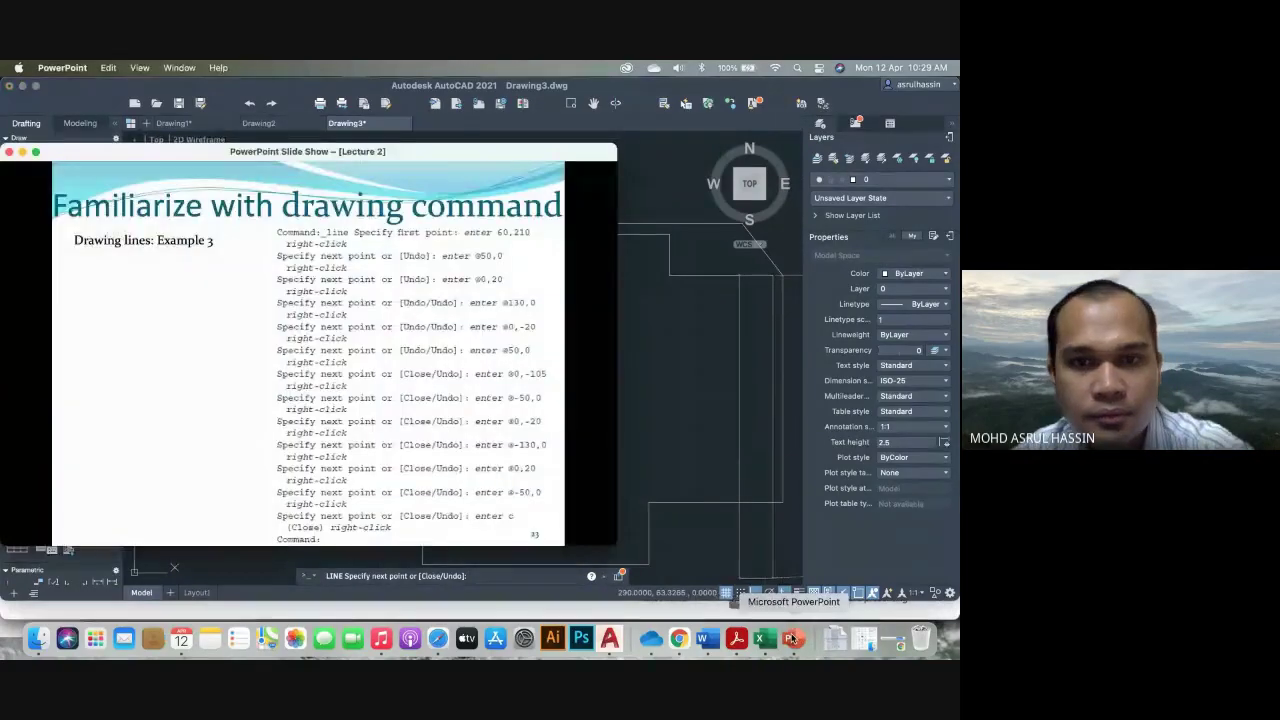
left_click(489, 575)
type("0")
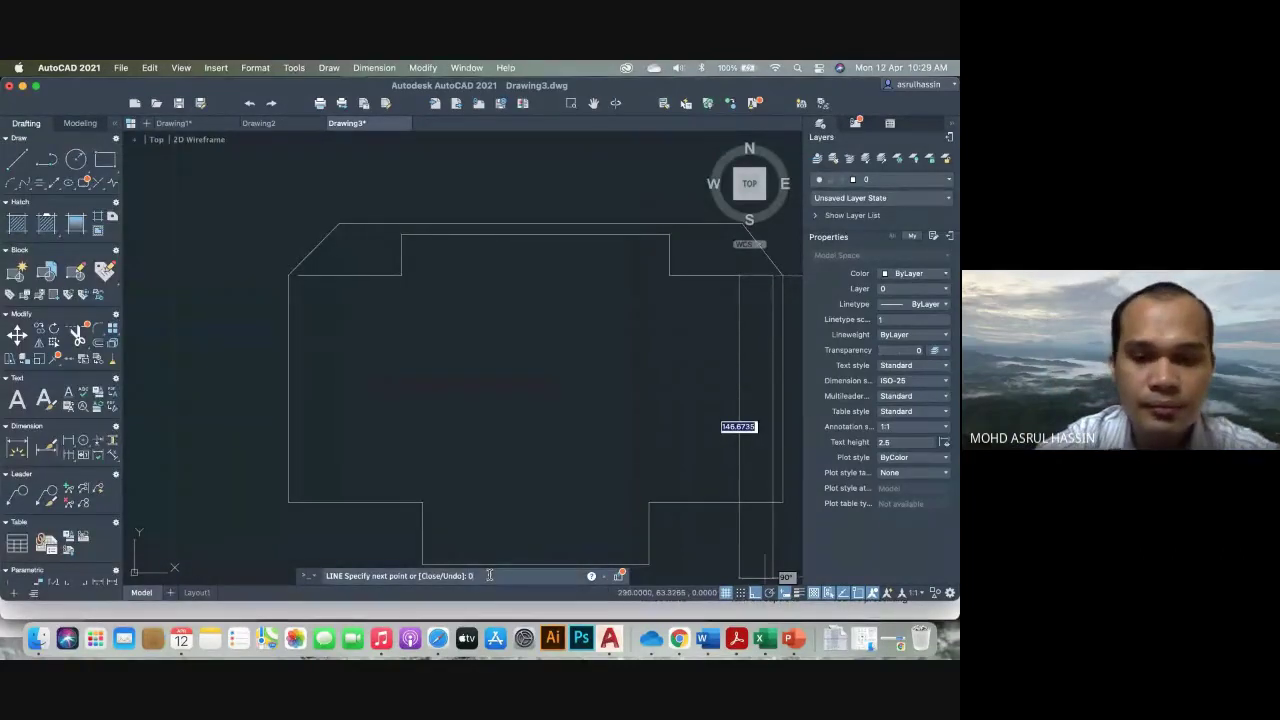
key("BackSpace")
type("@0,-1")
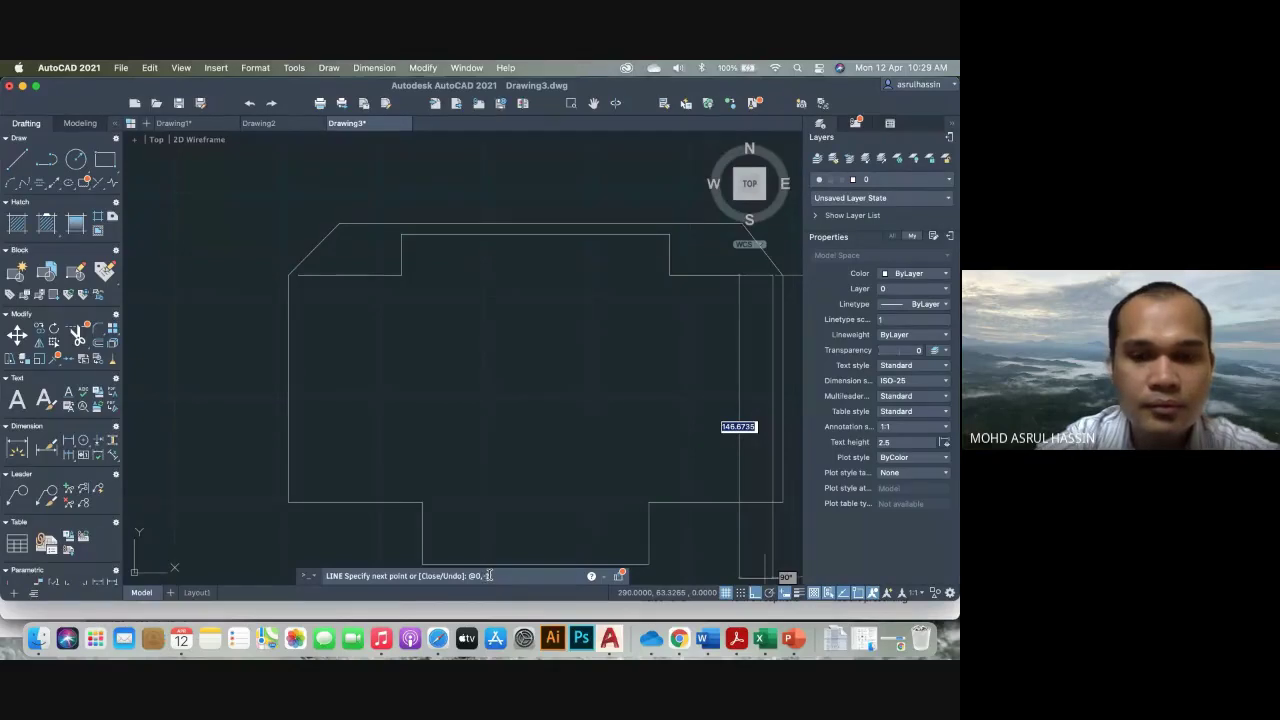
type("5")
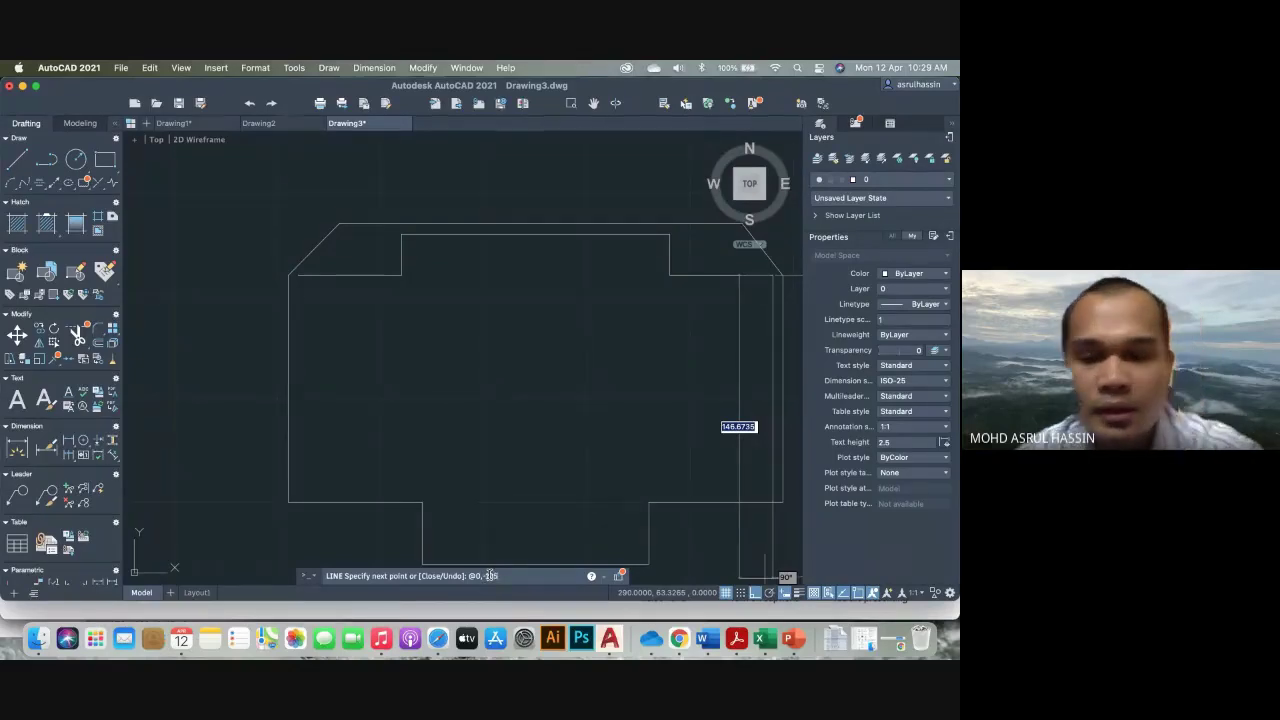
left_click(795, 639)
left_click(609, 638)
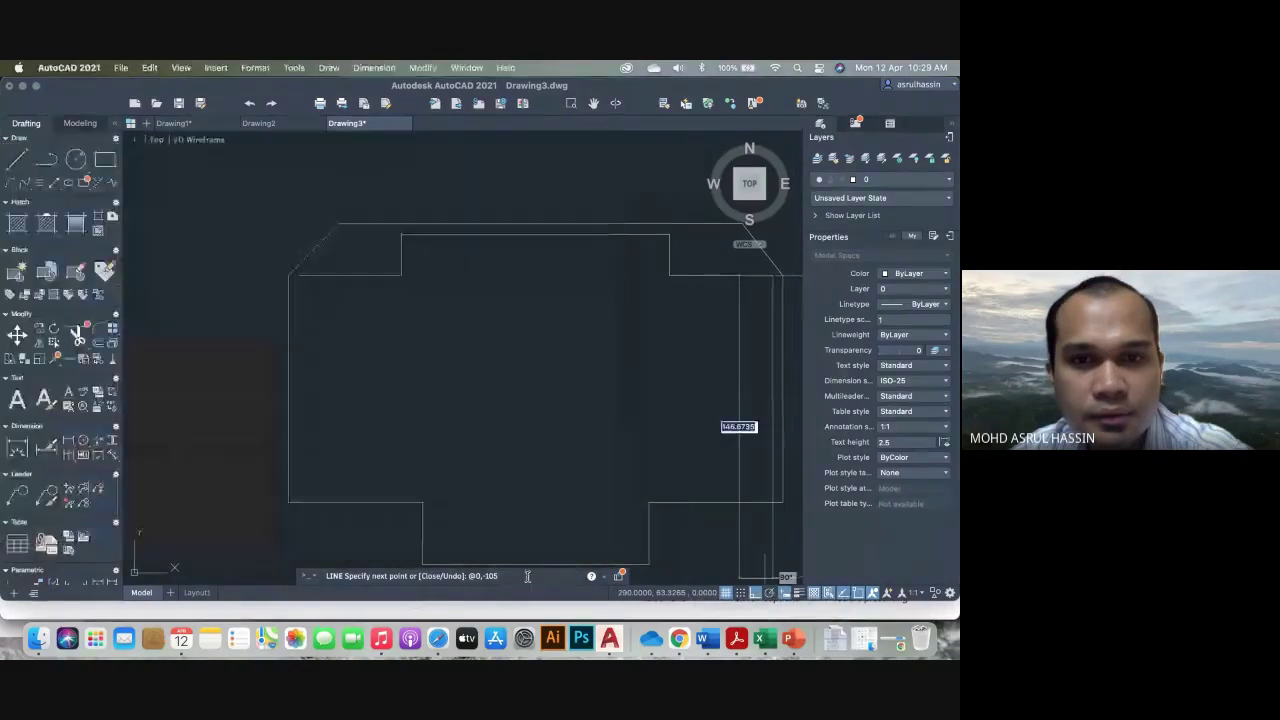
key("Return")
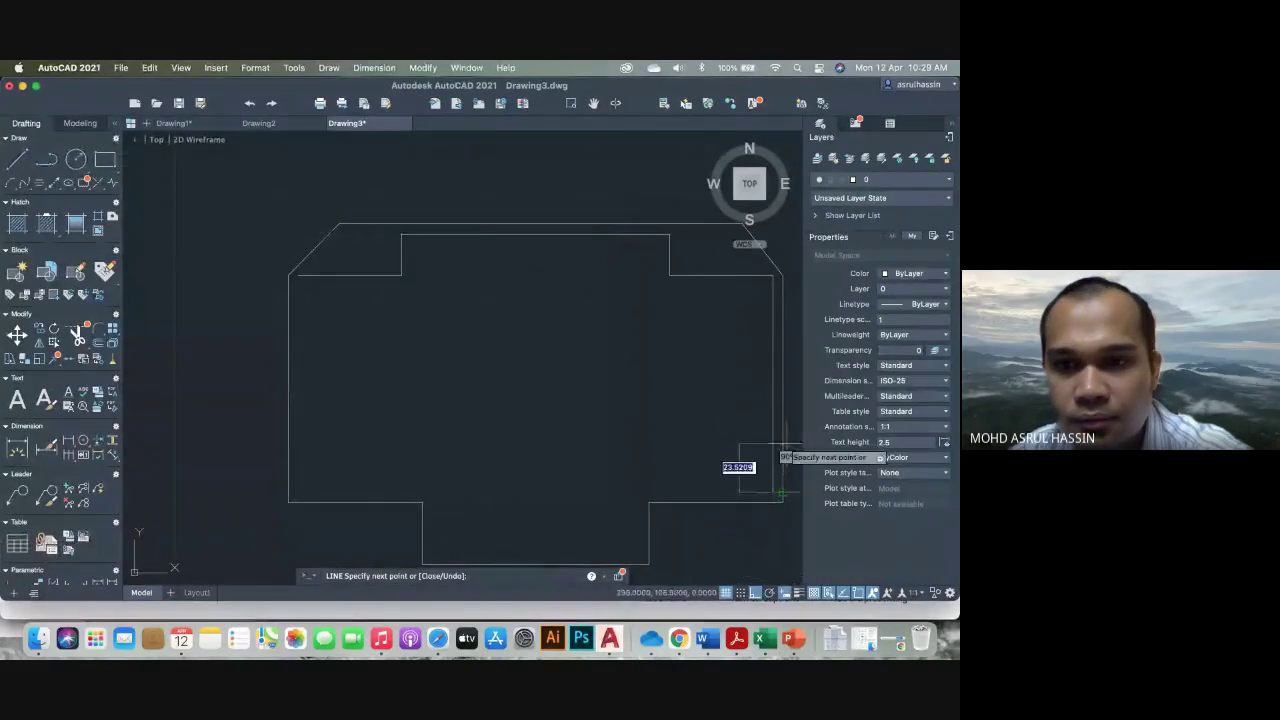
Check the PowerPoint slide for the next coordinate and draw Example 3's lower-right horizontal segment in AutoCAD to @-50,0
left_click(792, 639)
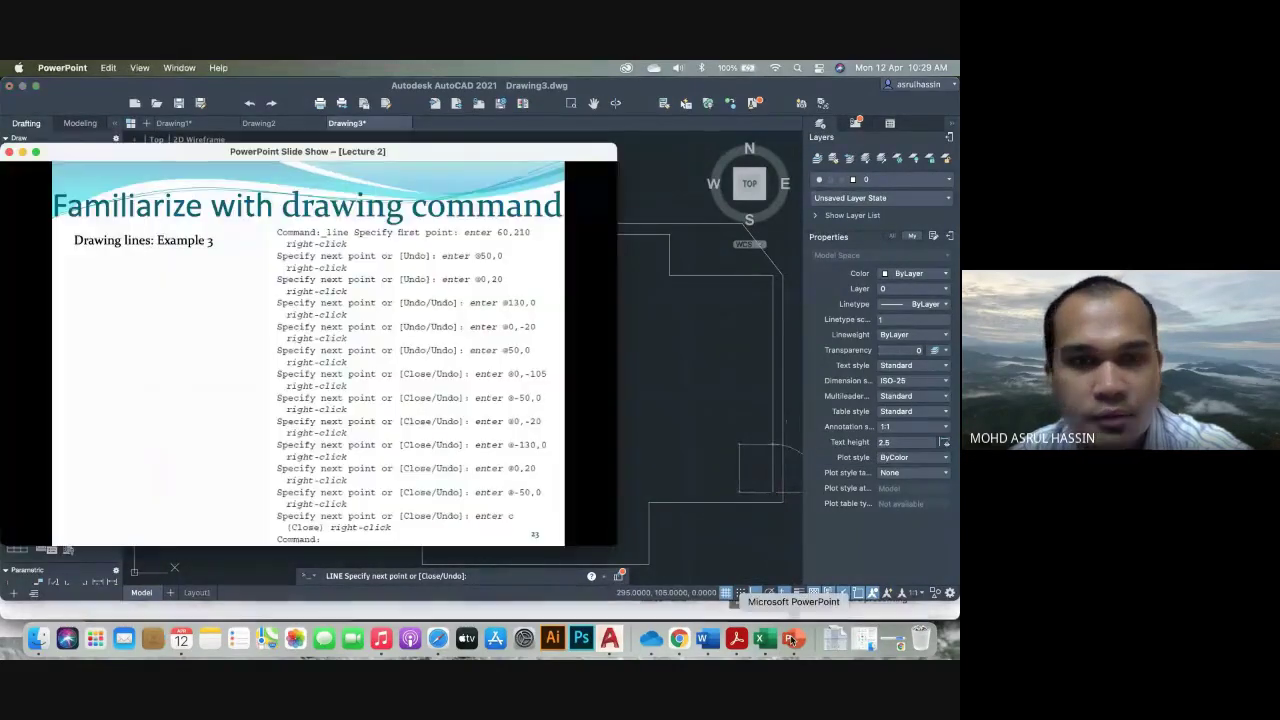
left_click(501, 580)
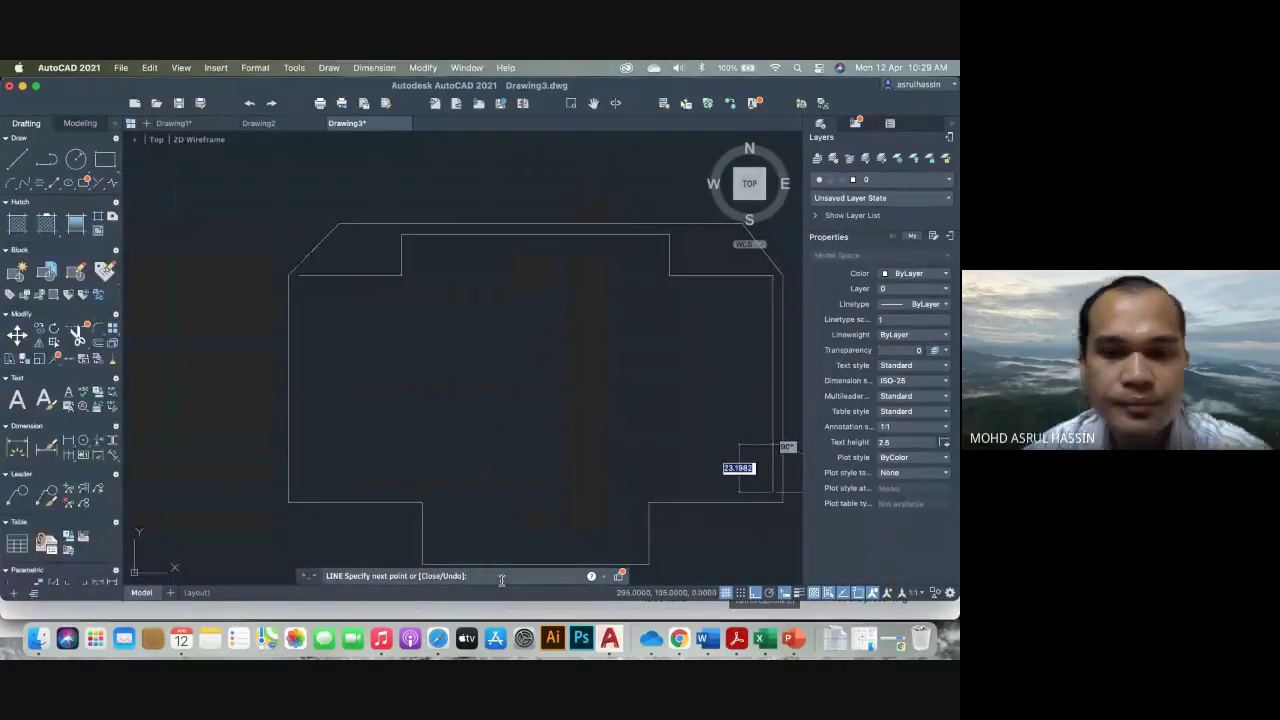
type("@-")
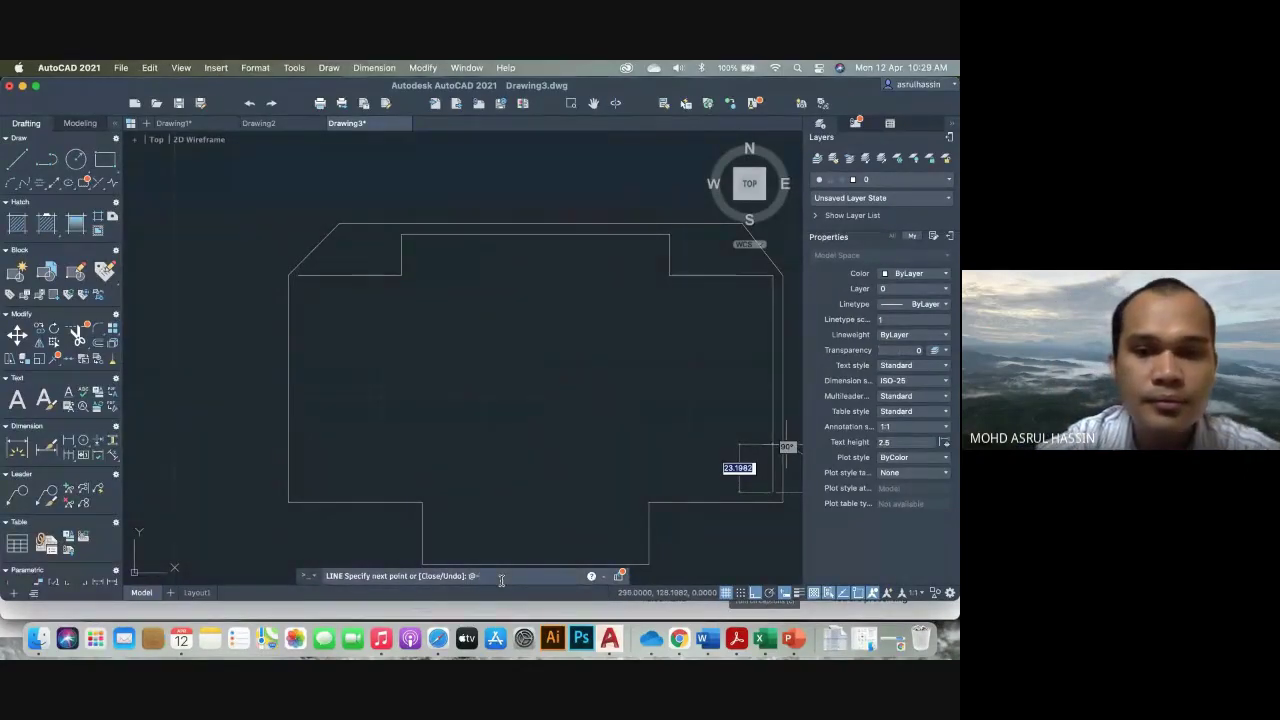
type("50,0")
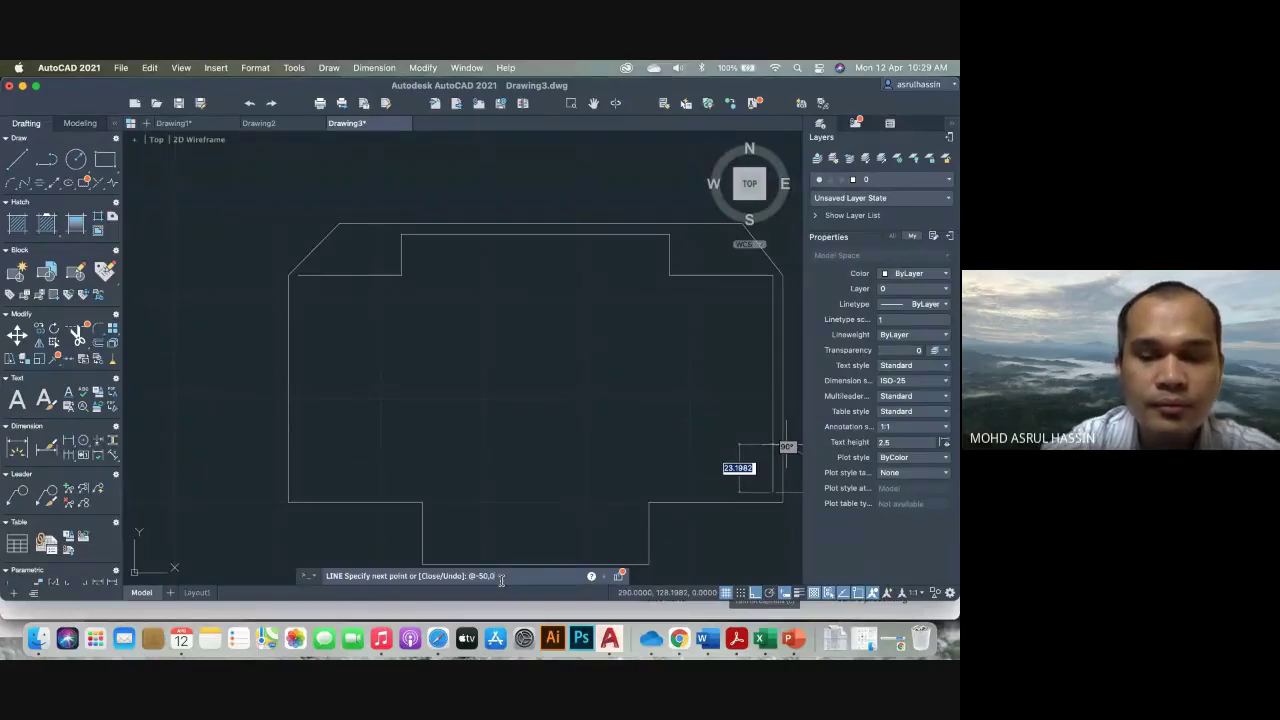
key("Return")
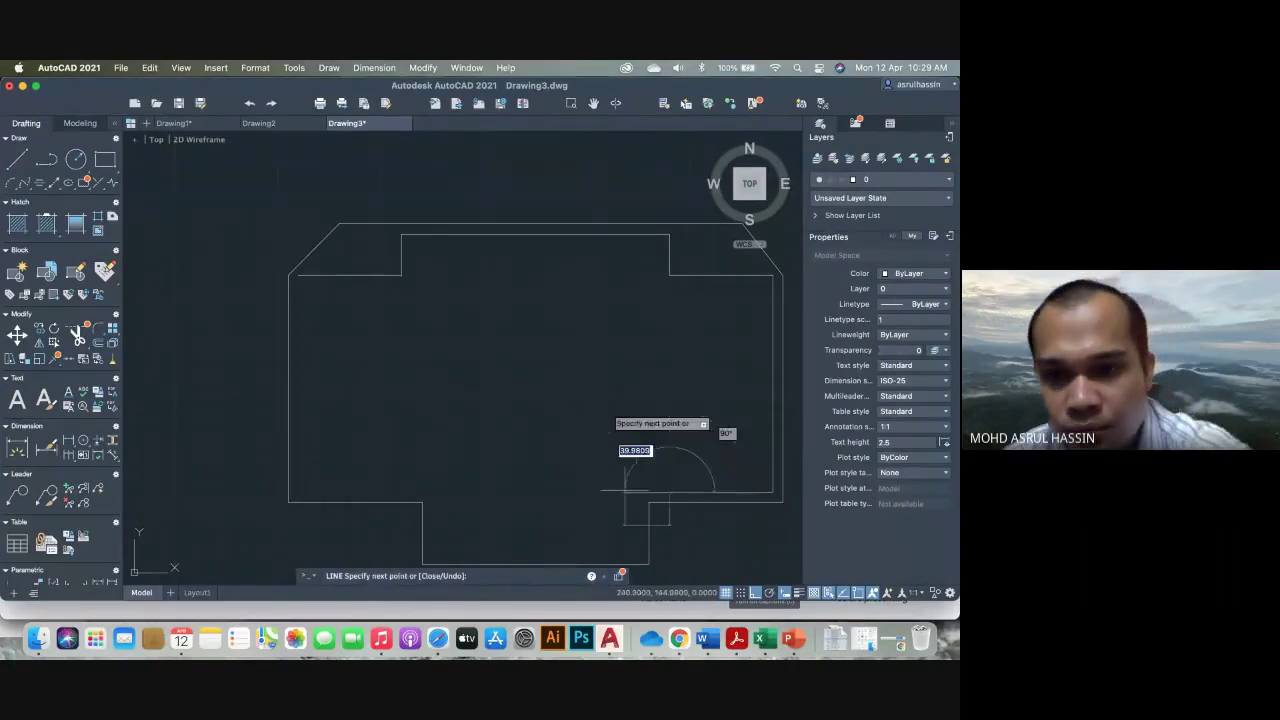
Read the following coordinate on the PowerPoint slide and draw the short downward segment in AutoCAD to @0,-20
left_click(795, 637)
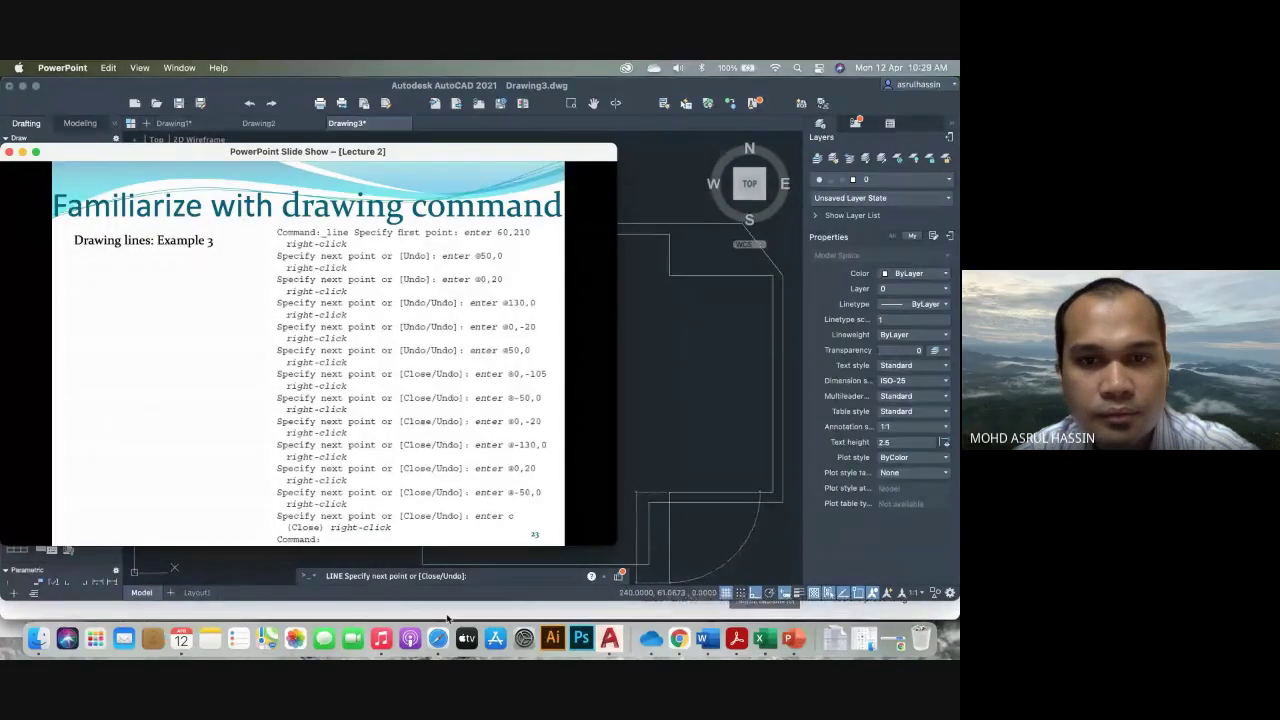
left_click(493, 577)
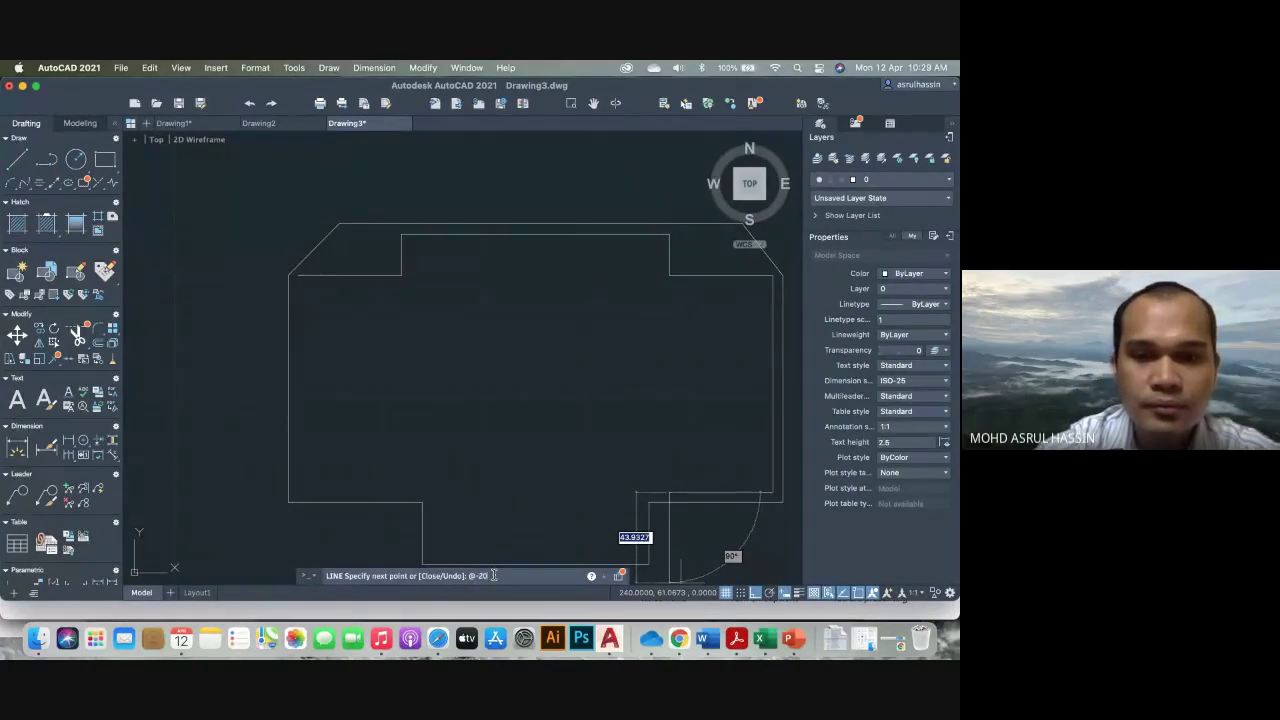
type("@0")
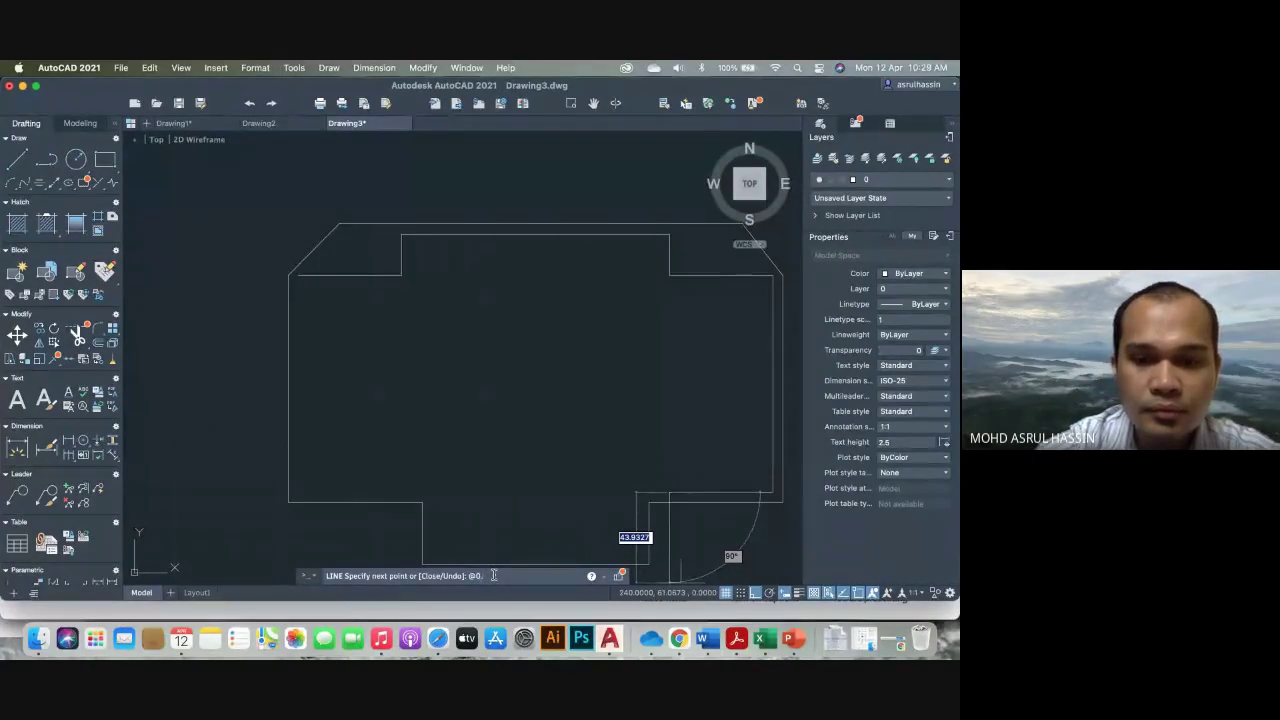
type(",-")
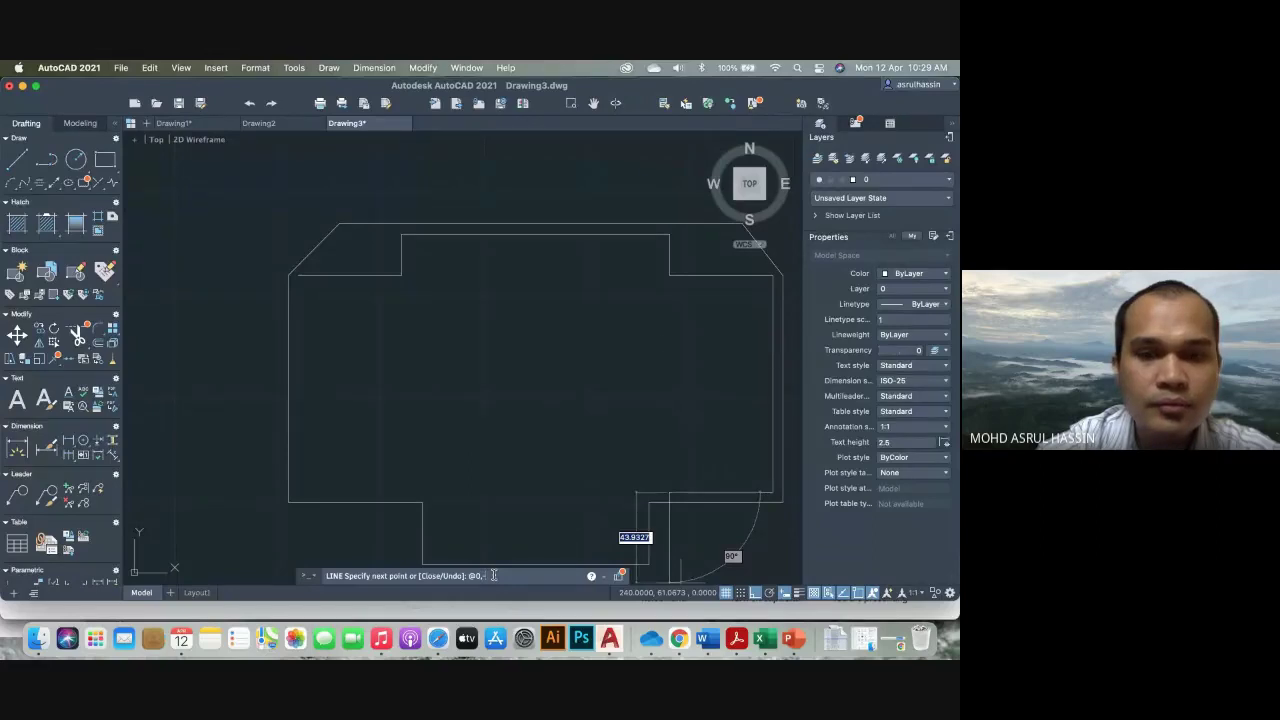
type("20")
key("Return")
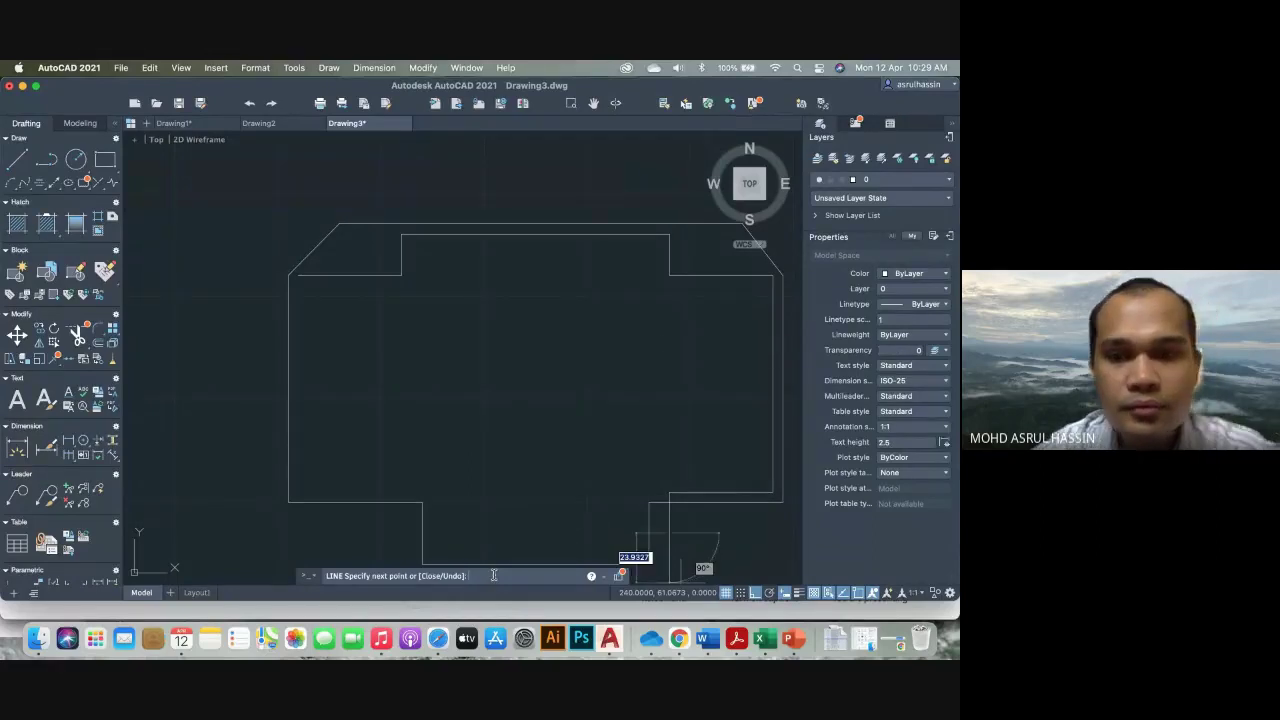
Look up the next coordinate on the PowerPoint slide and draw Example 3's bottom edge in AutoCAD to @-130,0
left_click(787, 637)
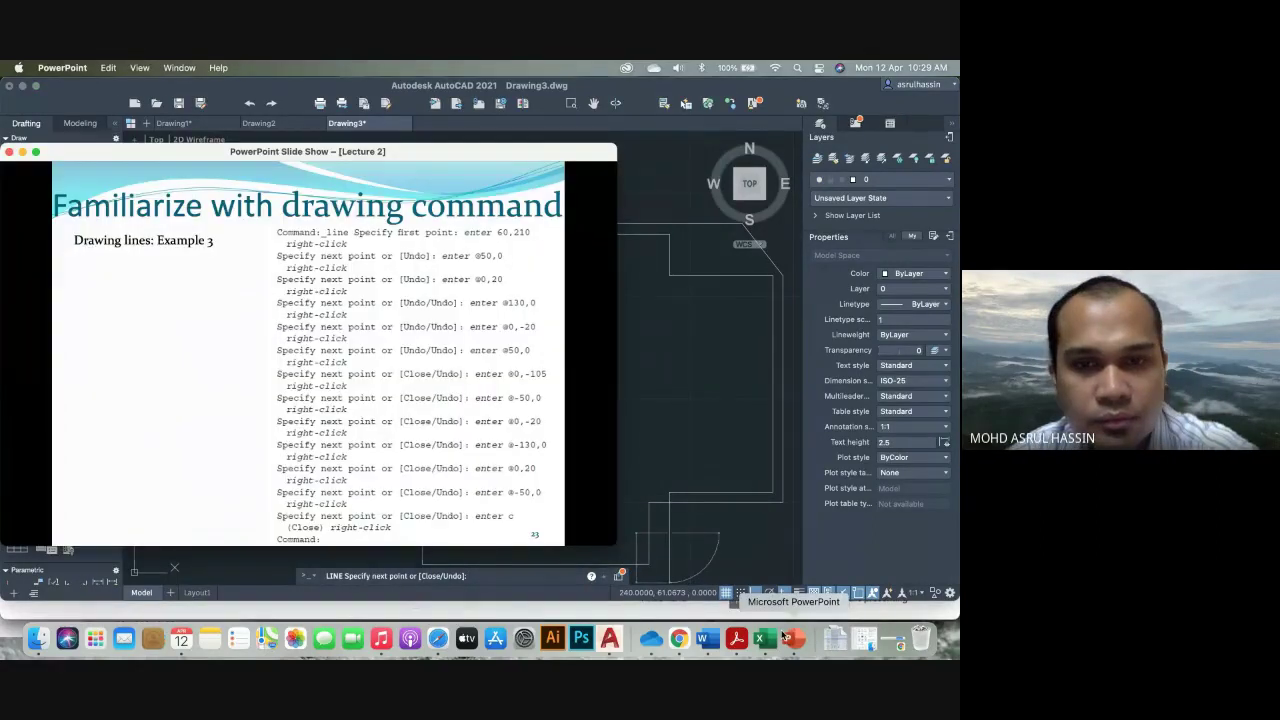
left_click(565, 576)
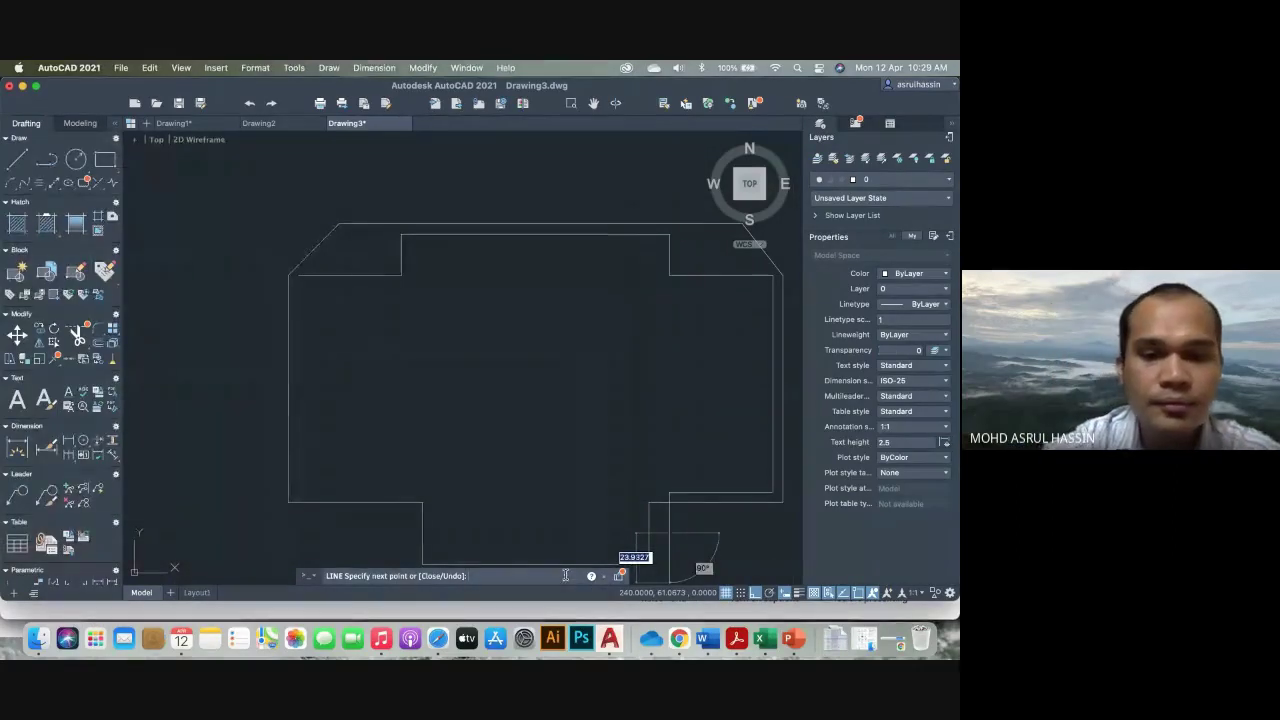
type("@-130")
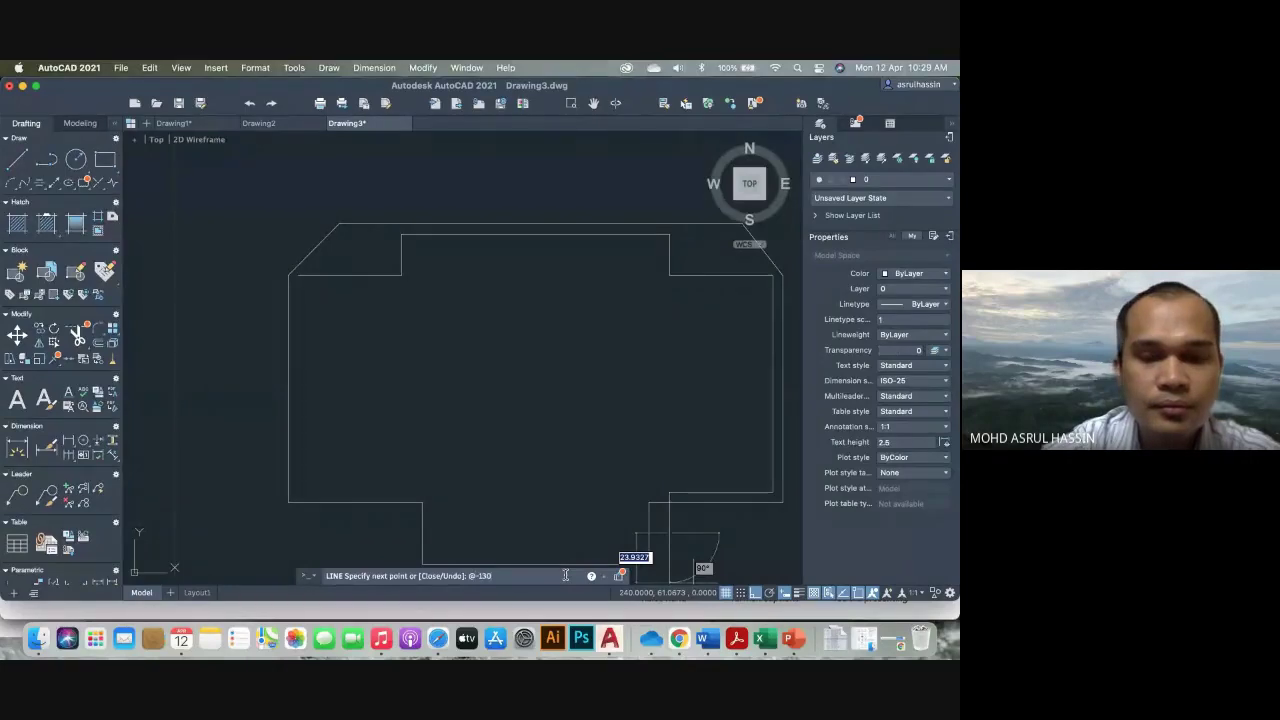
type(",0")
key("Return")
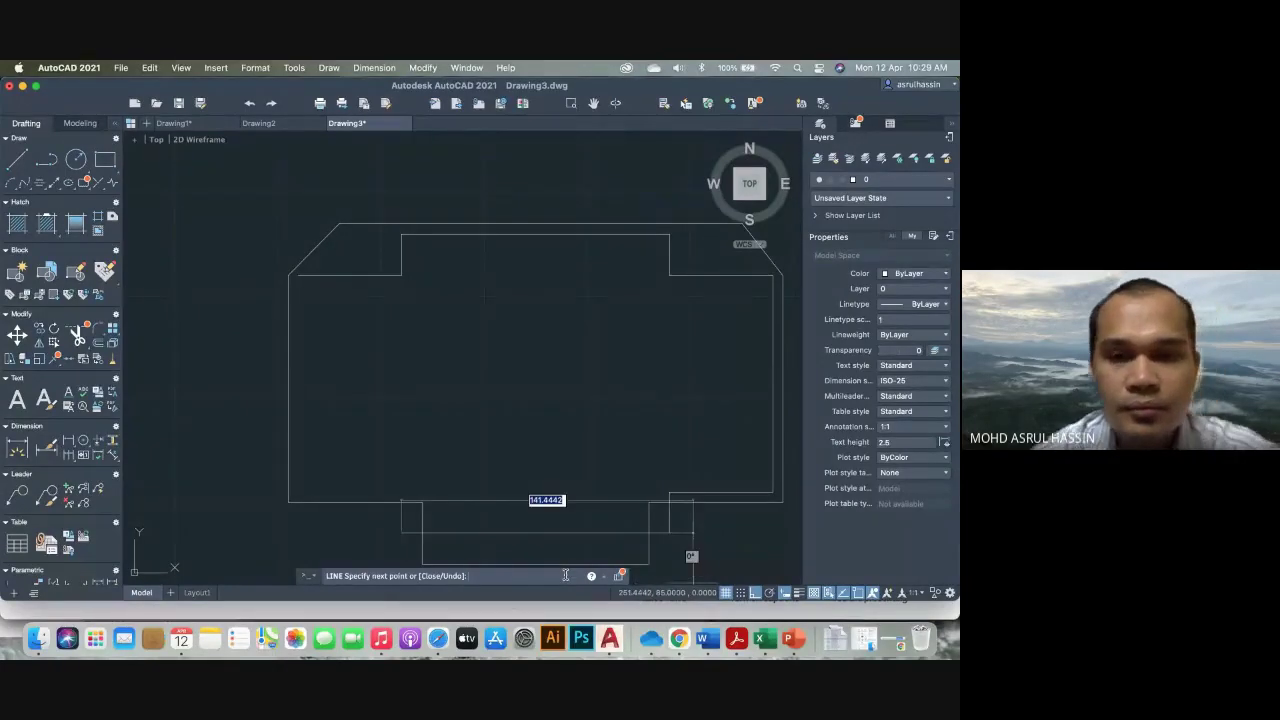
Check the PowerPoint slide again and draw the short upward segment from the bottom edge's left end to @0,20
left_click(790, 640)
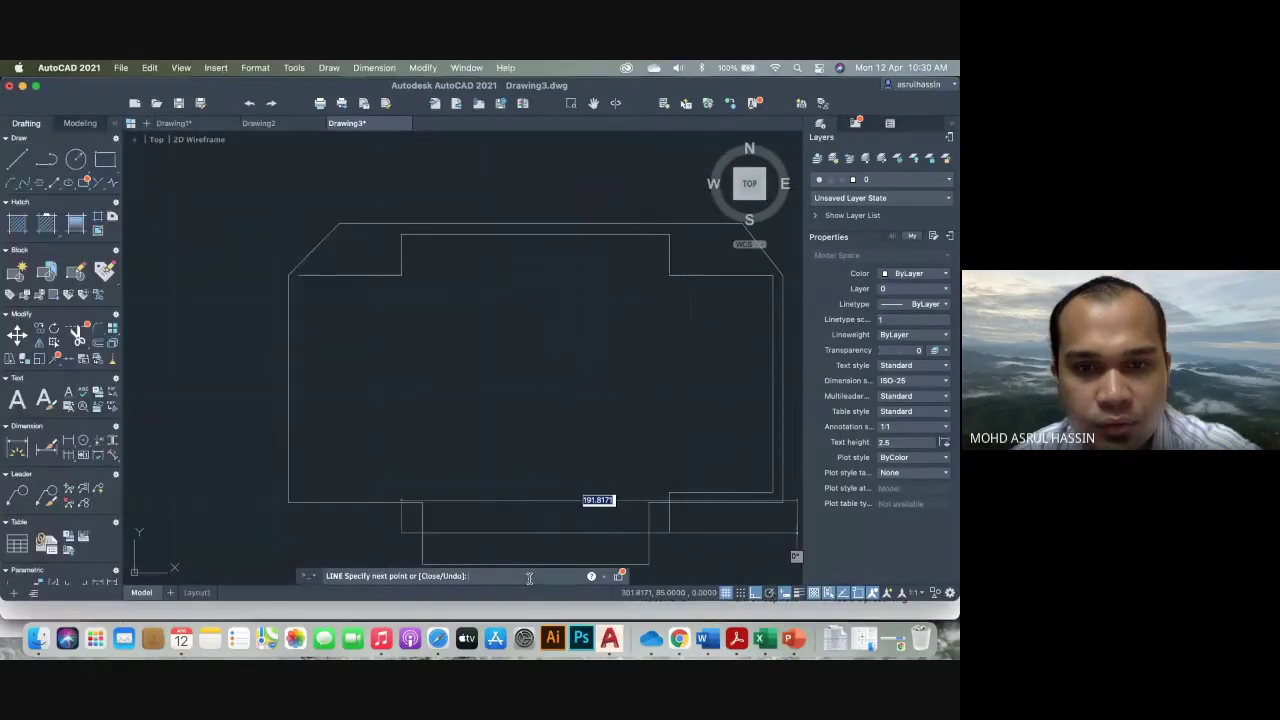
left_click(530, 580)
type("@0")
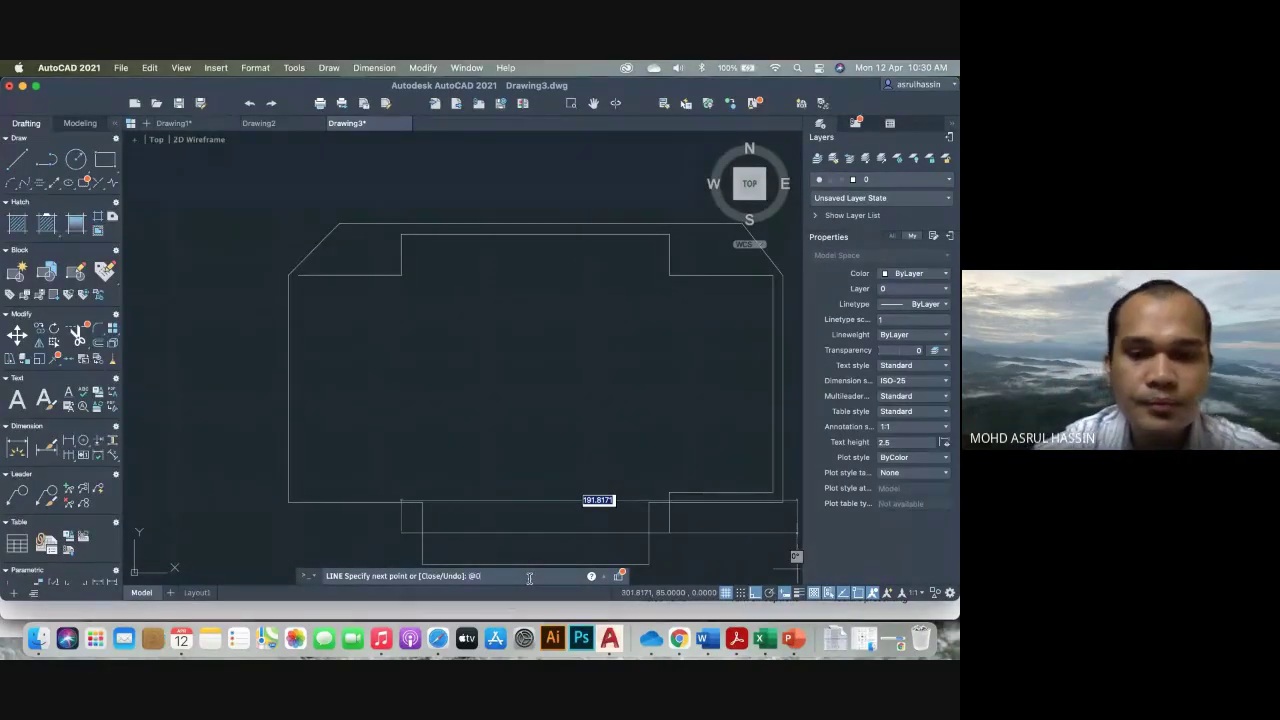
type(",20")
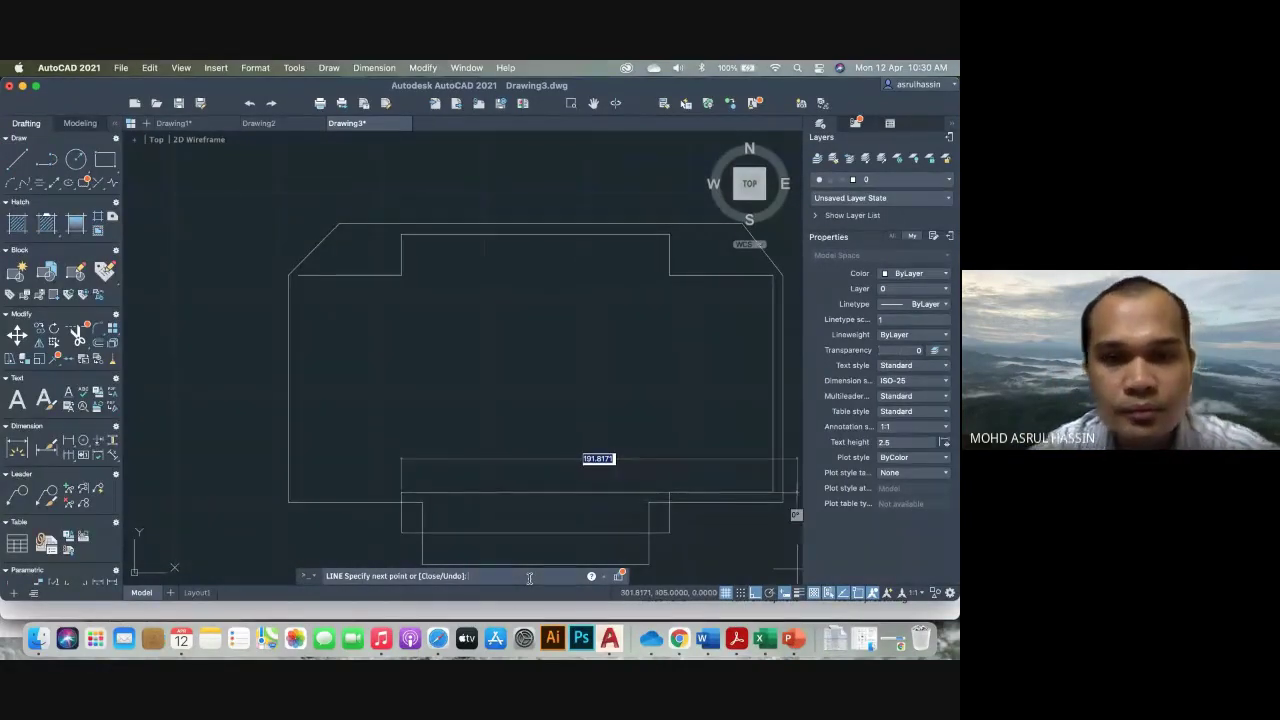
key("Return")
Read the next coordinate on the PowerPoint slide and draw the lower-left horizontal segment in AutoCAD to @-50,0
left_click(805, 641)
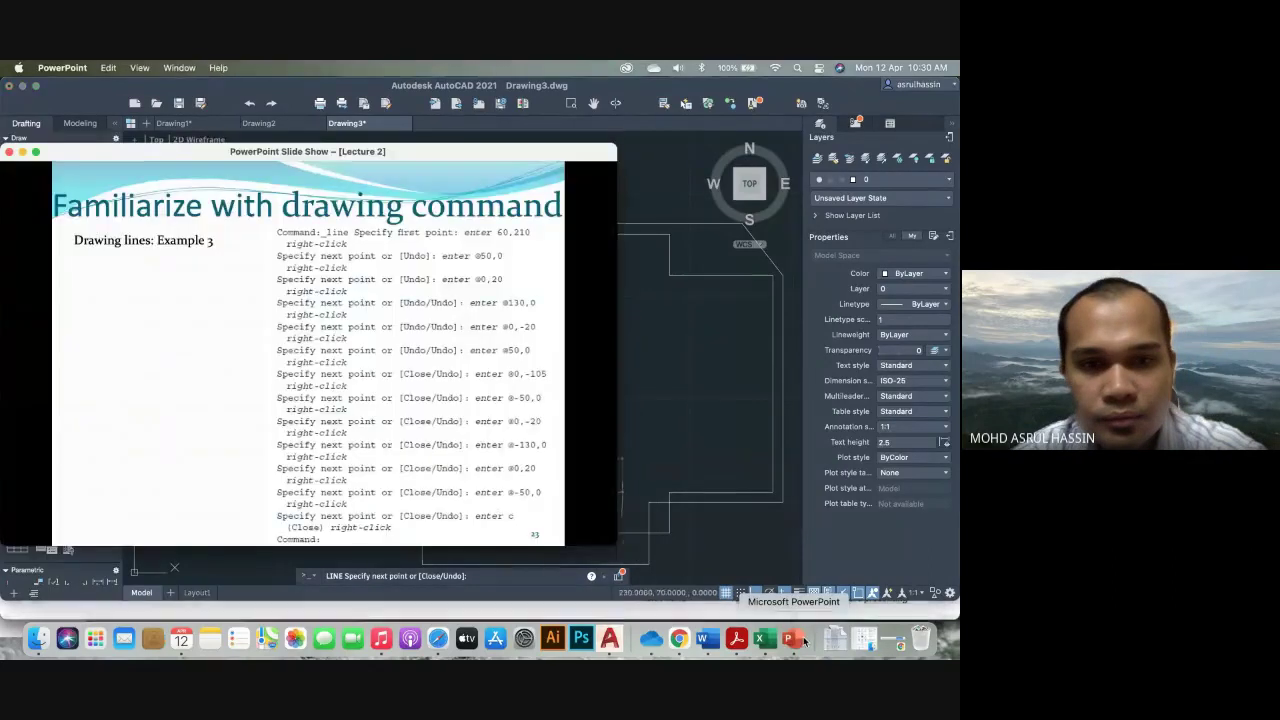
left_click(506, 571)
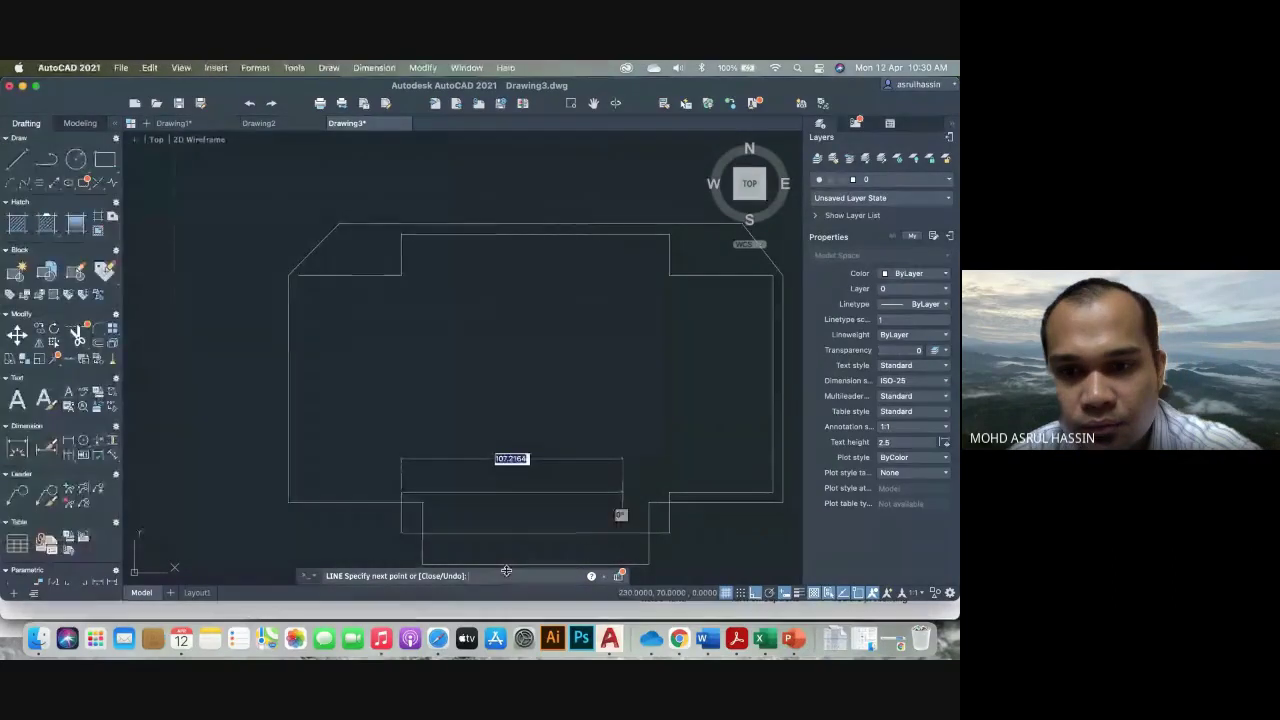
type("@-50")
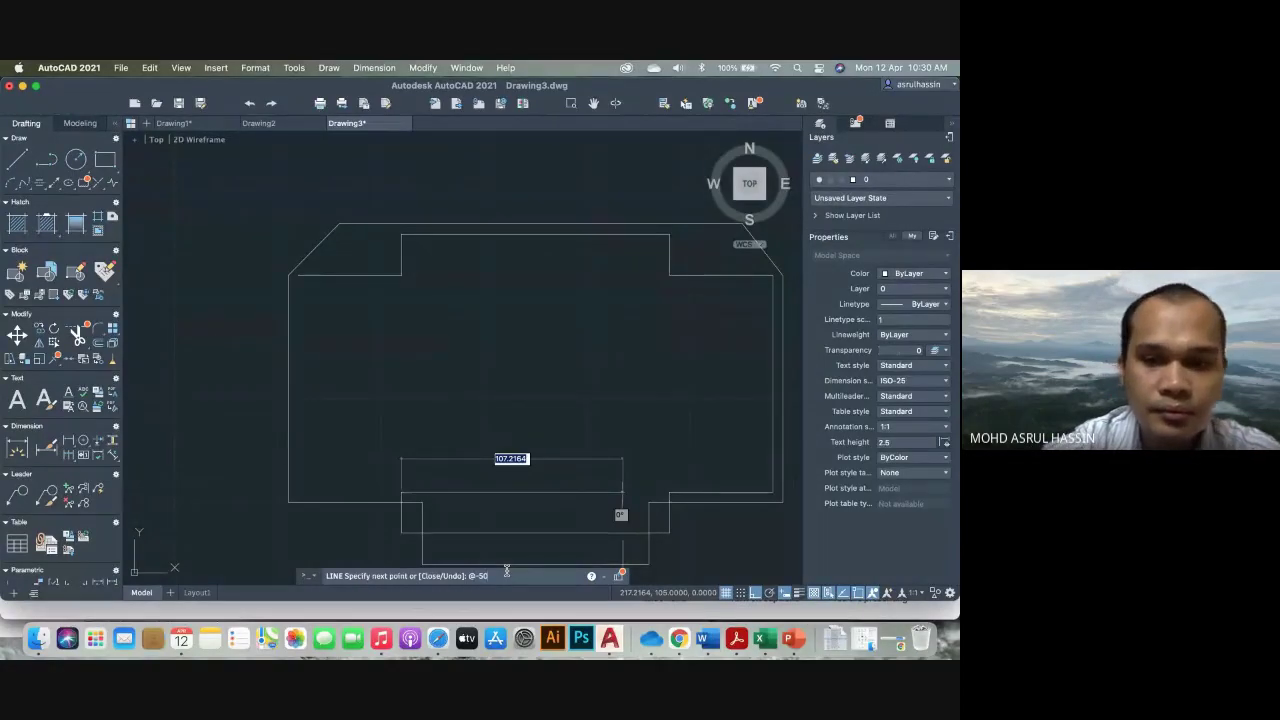
type(",0")
key("Return")
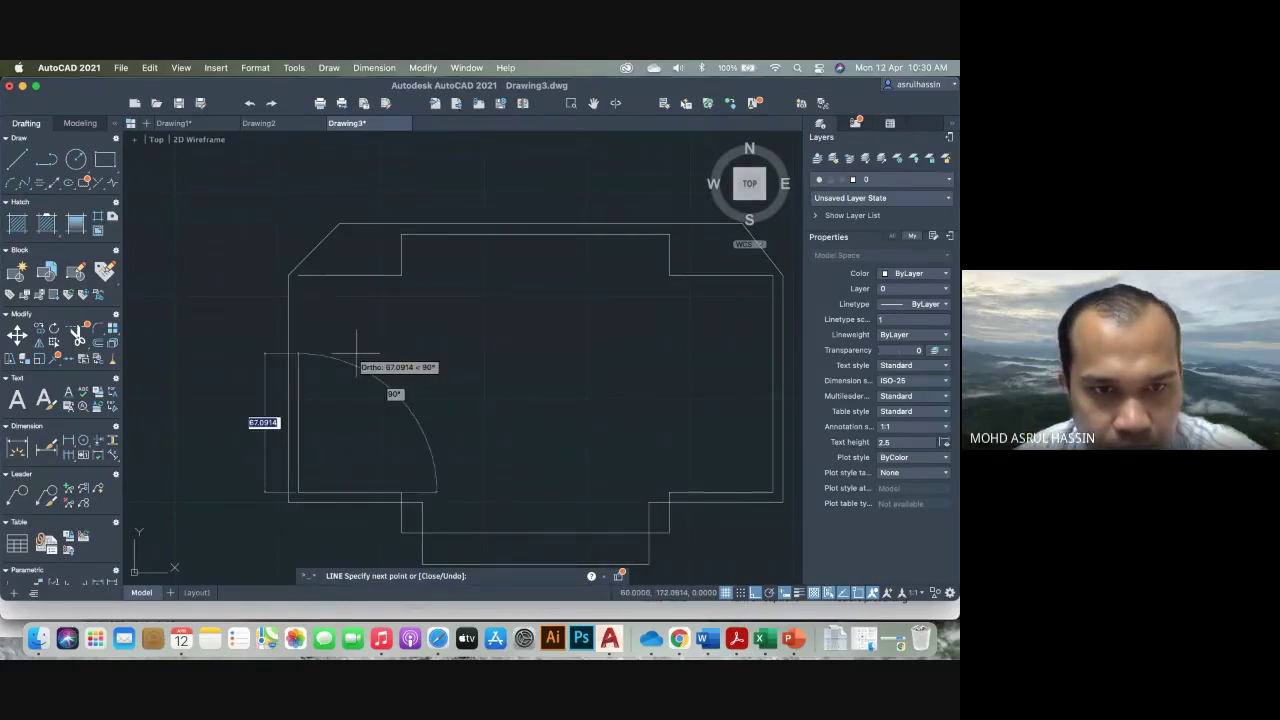
Check the last entry on the PowerPoint slide and close Example 3's outline in AutoCAD with the c (Close) option
left_click(794, 639)
left_click(480, 577)
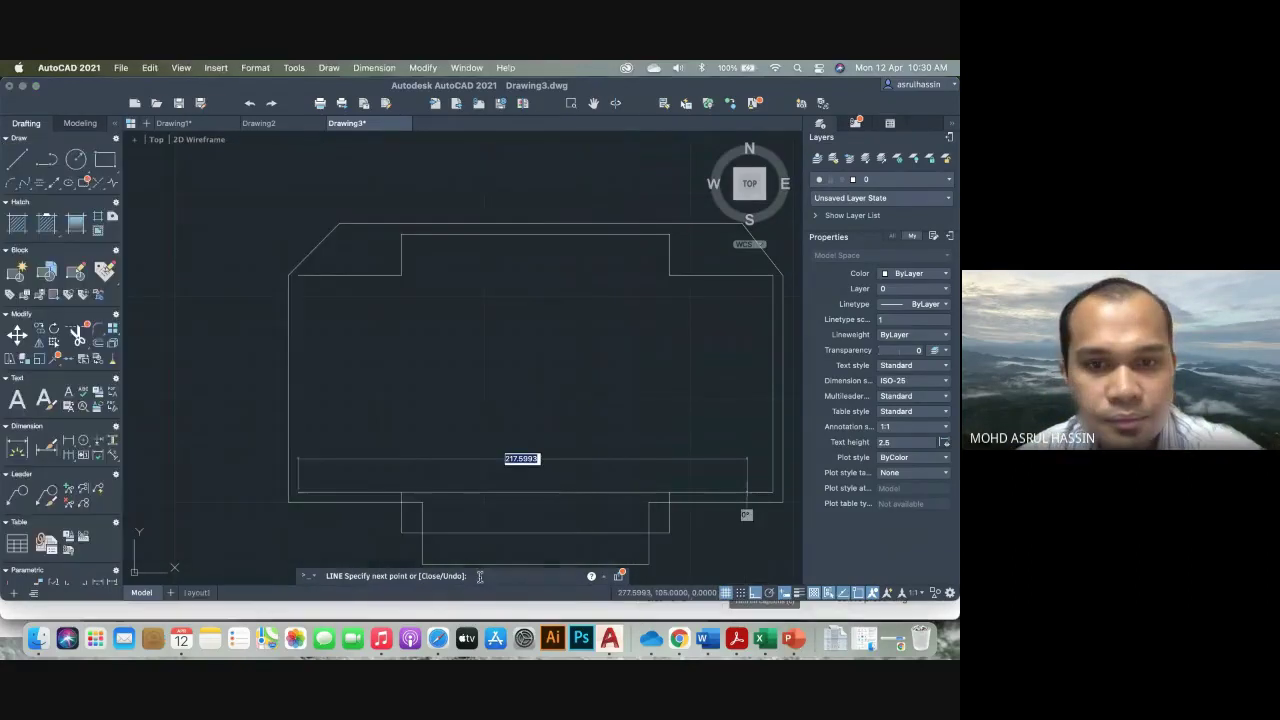
type("c")
key("Return")
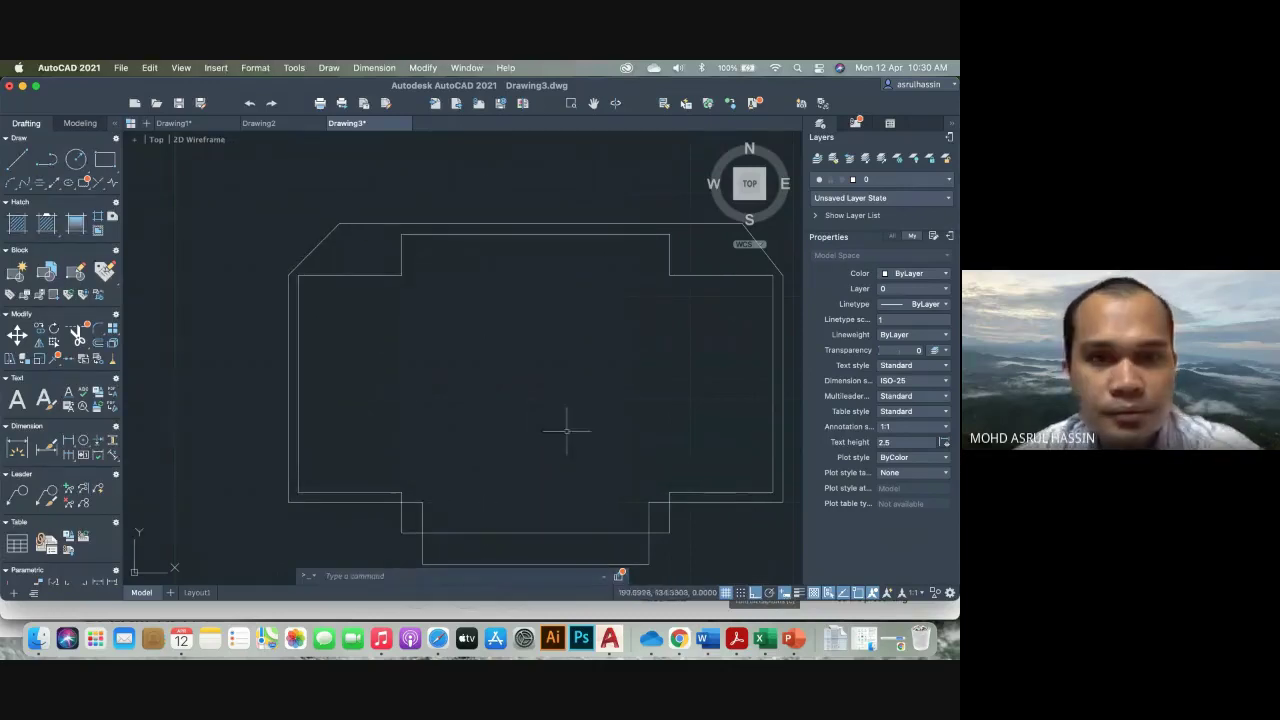
Erase the previous example's top, left and bottom lines around the new outline, including its upper-left sloped corner
scroll(589, 424, "down", 1)
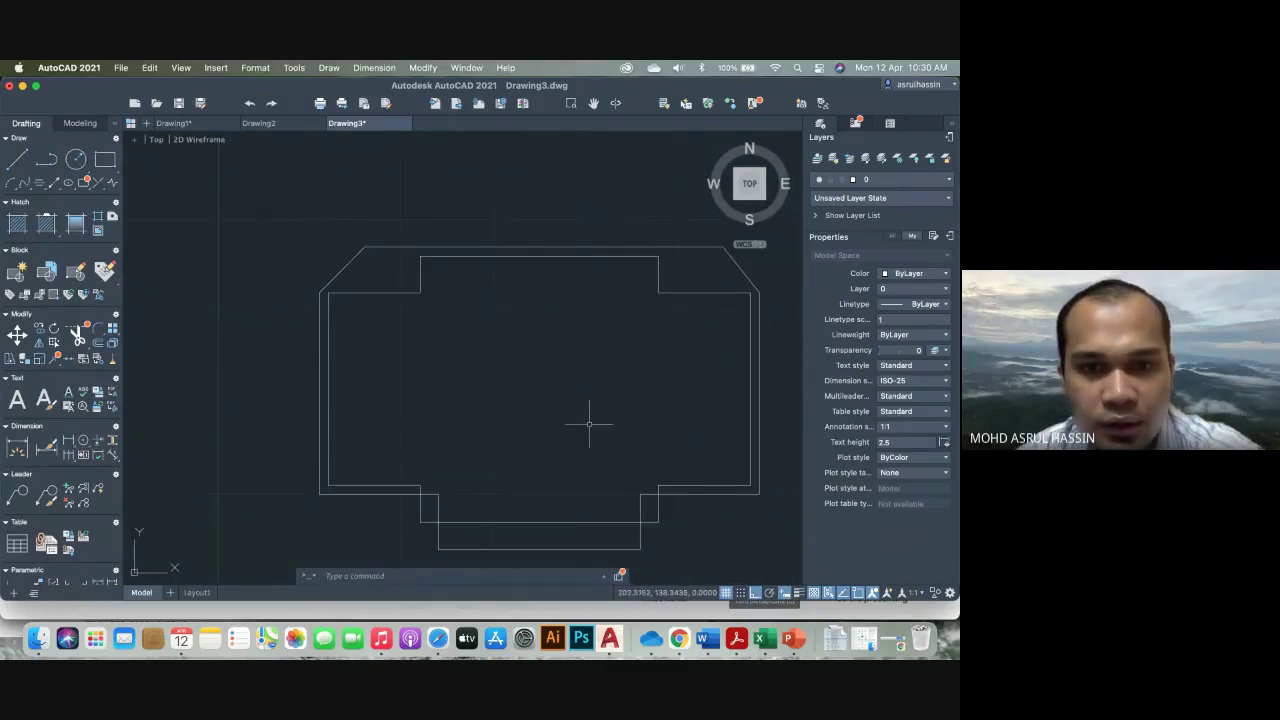
left_click(386, 277)
left_click(334, 208)
key("Delete")
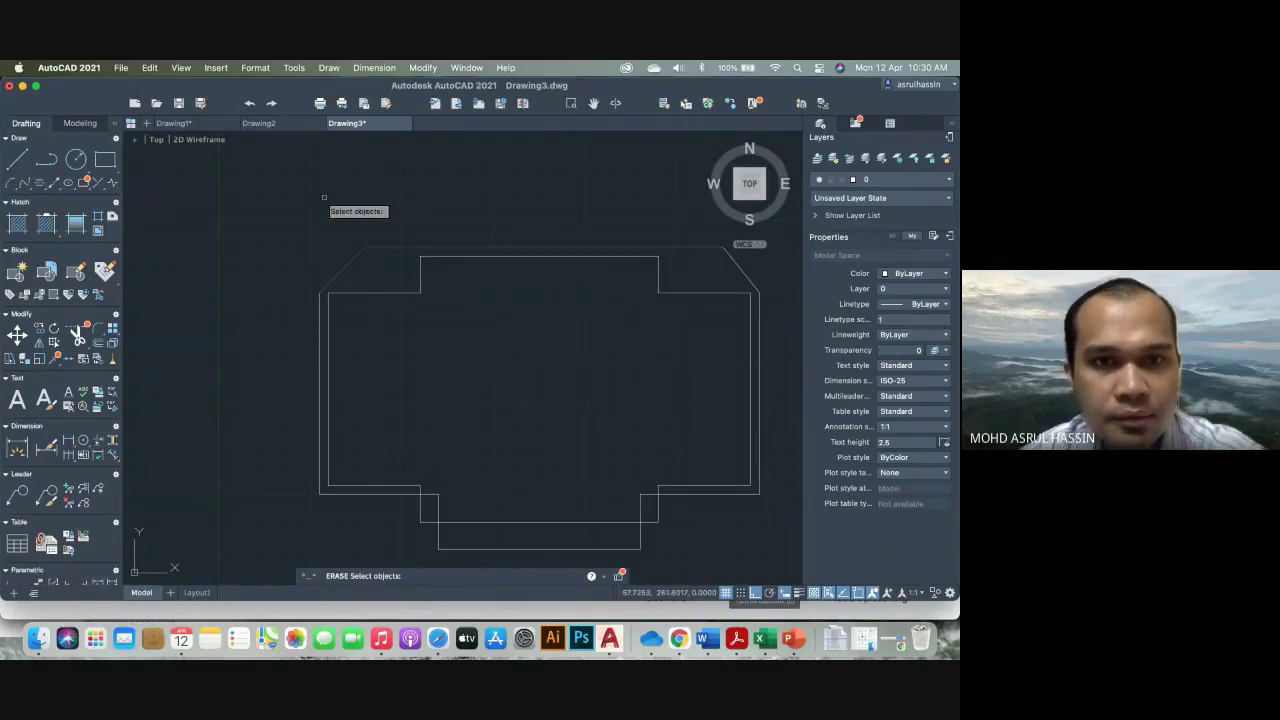
key("Return")
left_click(319, 300)
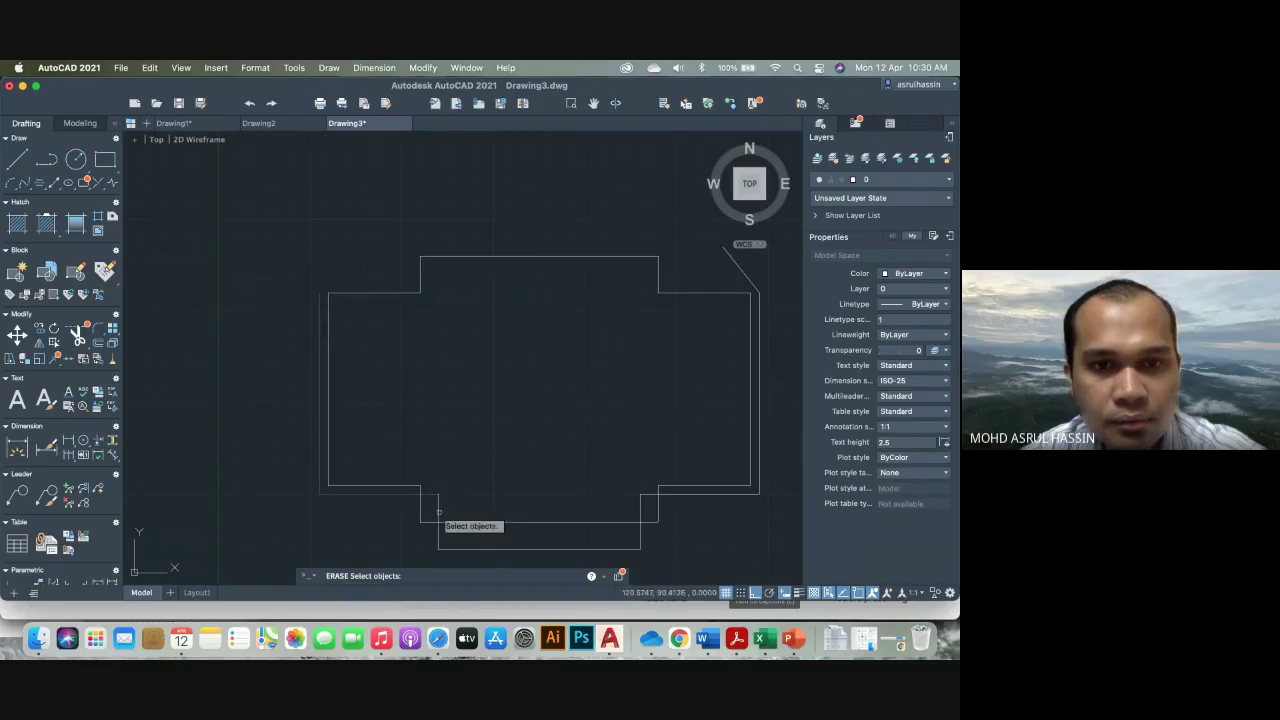
left_click(591, 550)
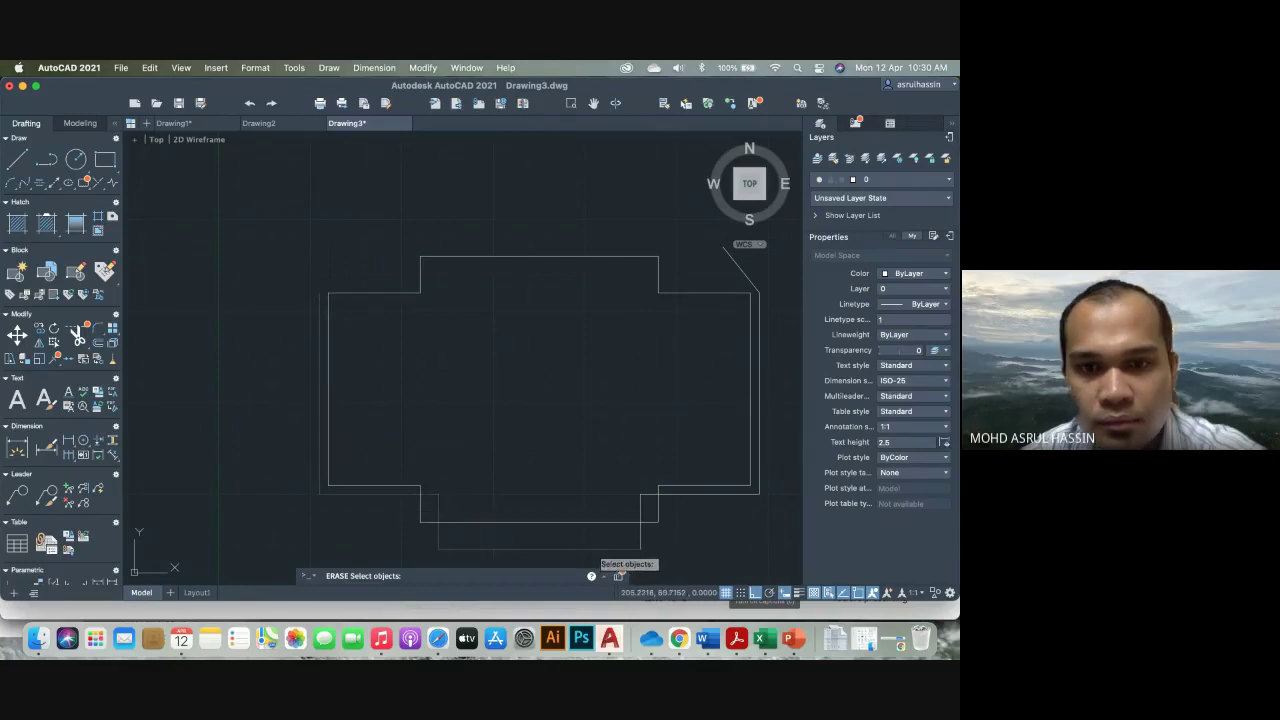
left_click(641, 504)
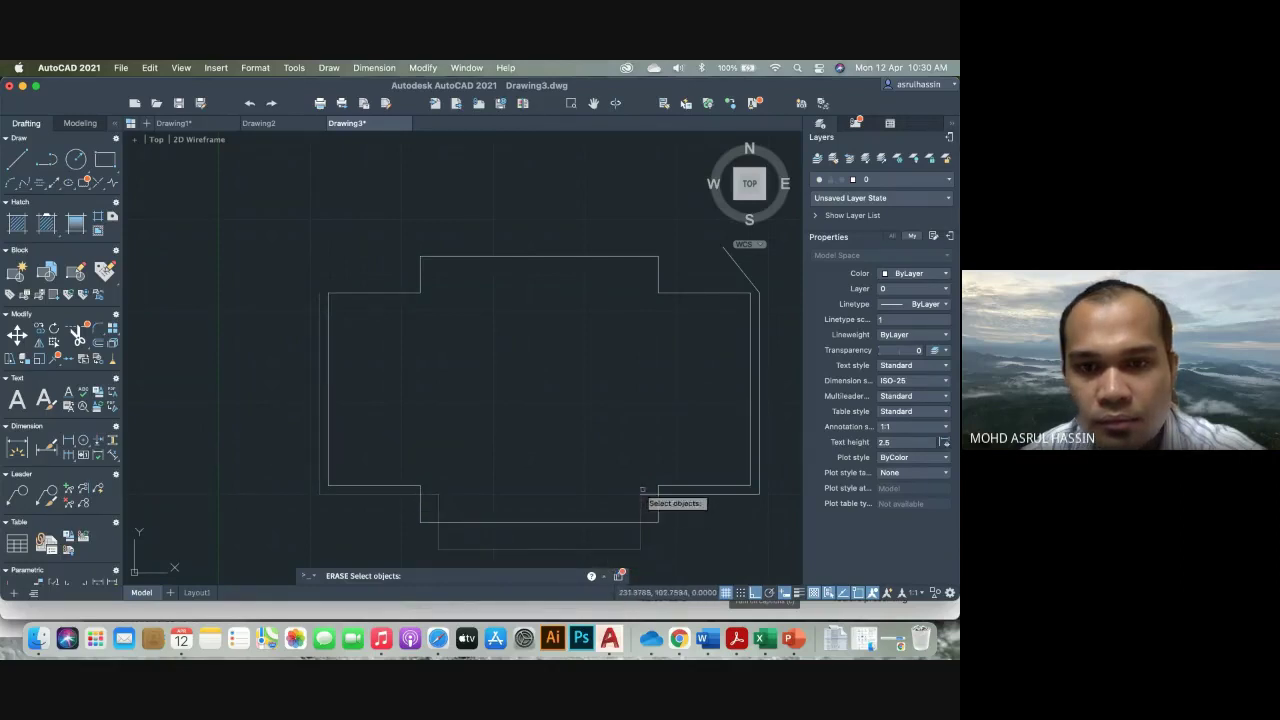
left_click(646, 499)
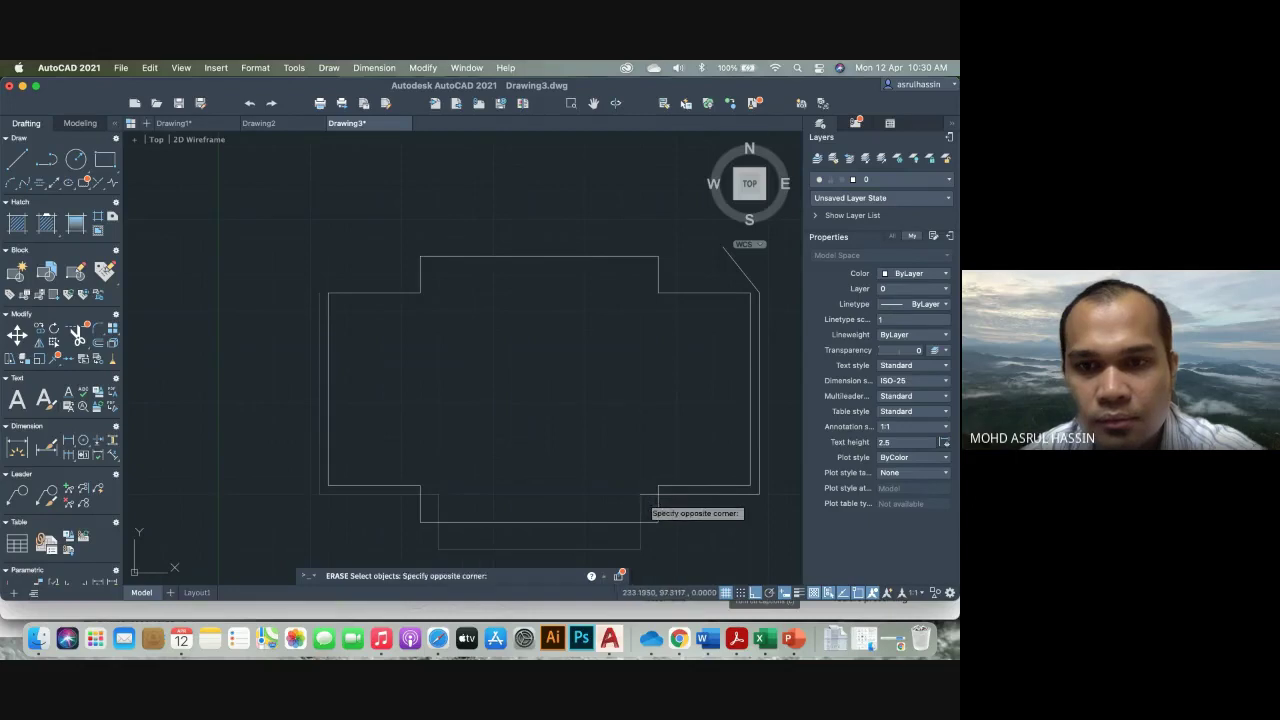
left_click(646, 502)
key("Return")
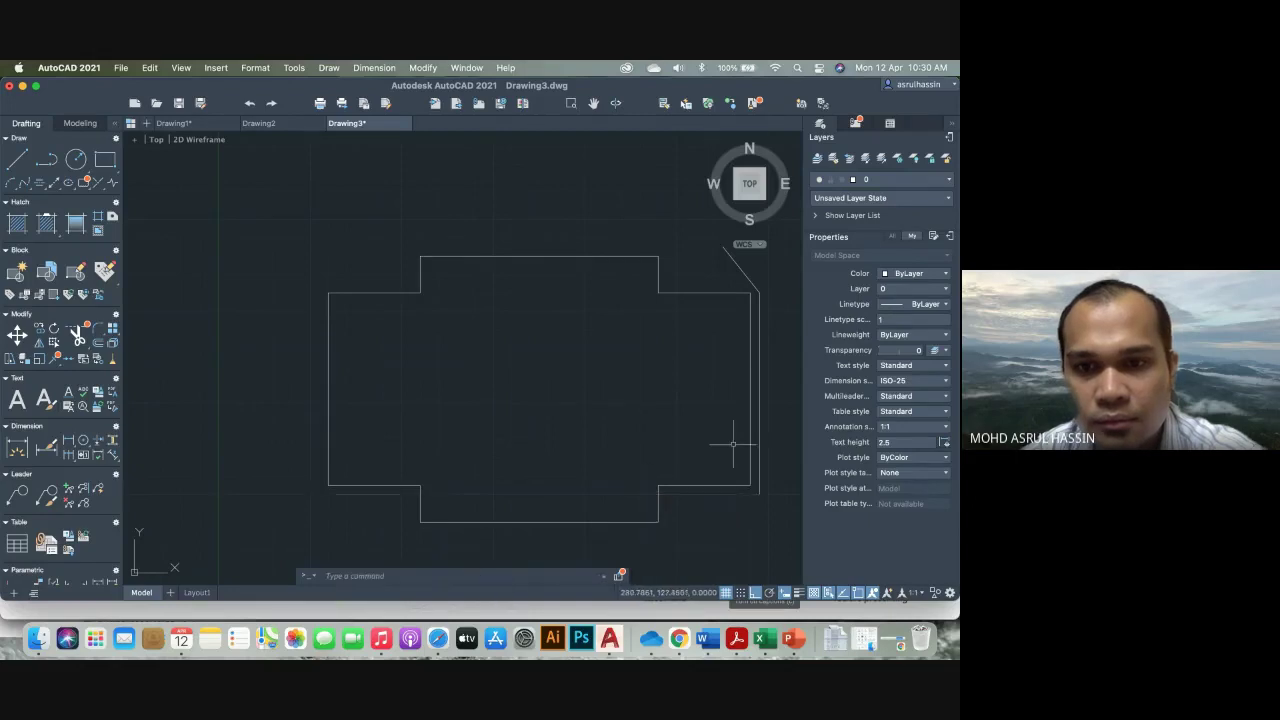
Erase the previous example's remaining vertical line and sloped corner line on the right of the Example 3 outline
key("Return")
left_click(764, 288)
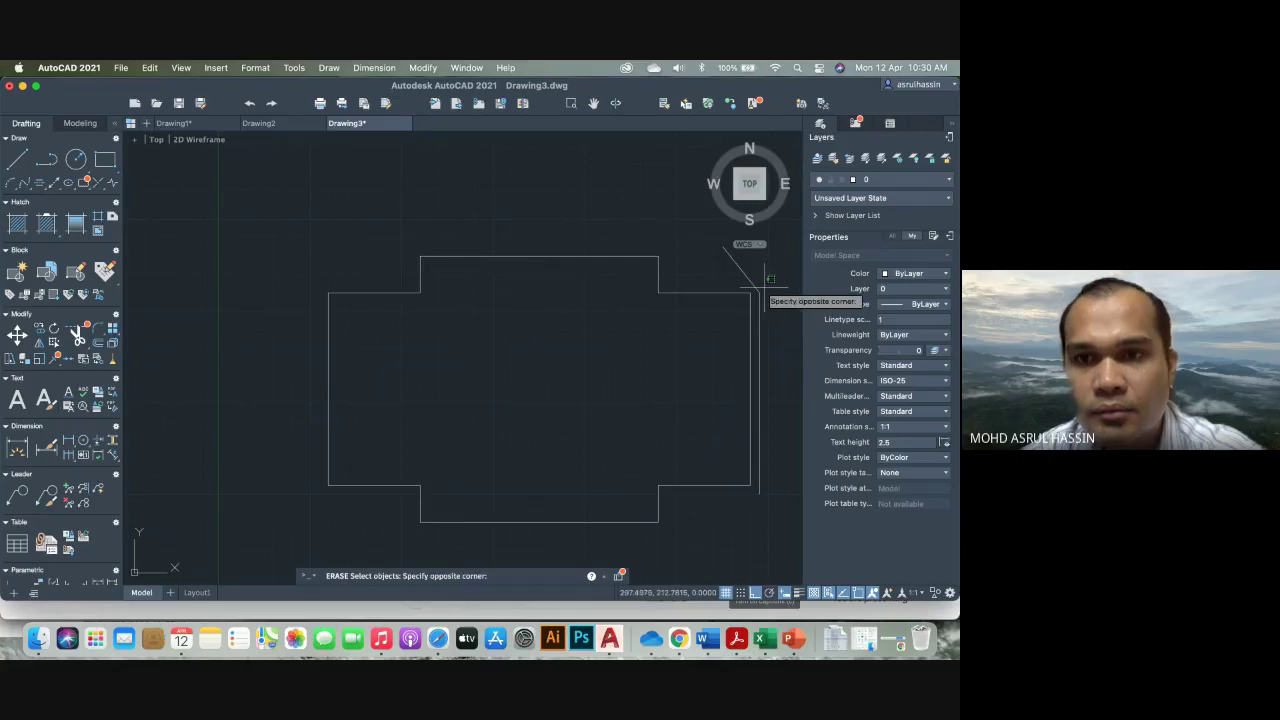
left_click(755, 306)
key("Return")
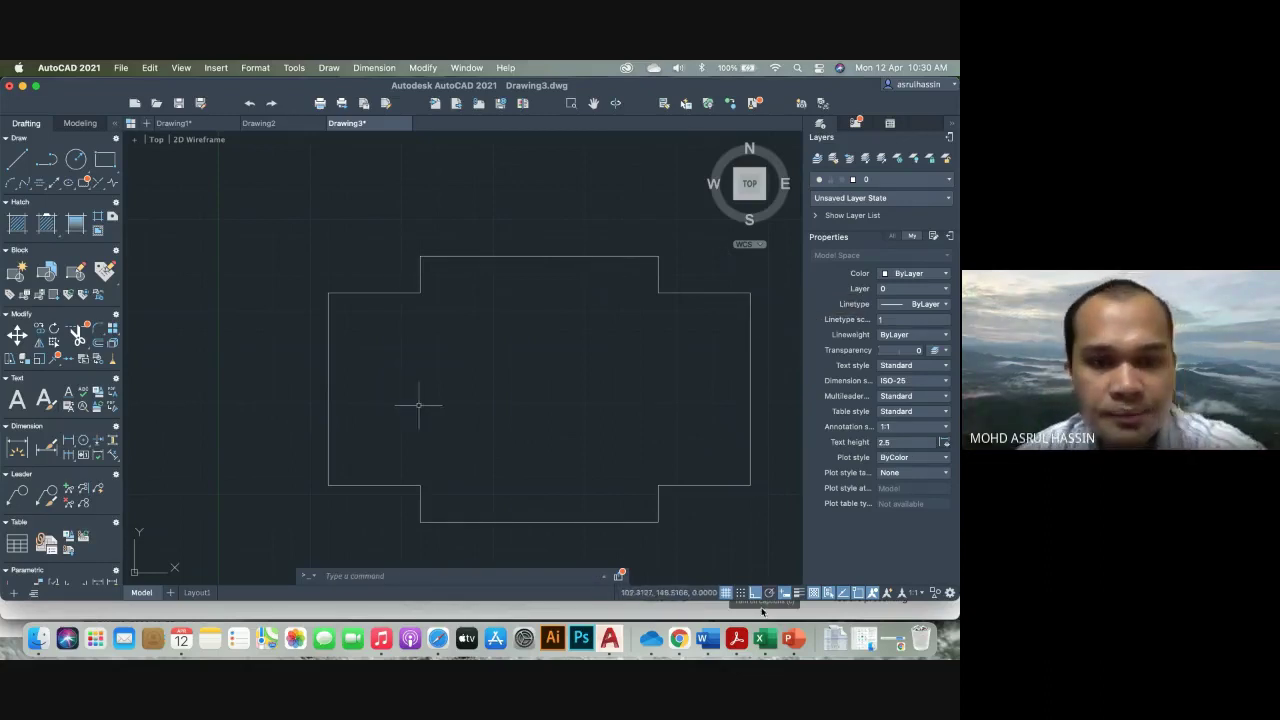
Show the Example 3 diagram on the next PowerPoint slide and compare it with the finished outline in AutoCAD
left_click(789, 637)
left_click(380, 457)
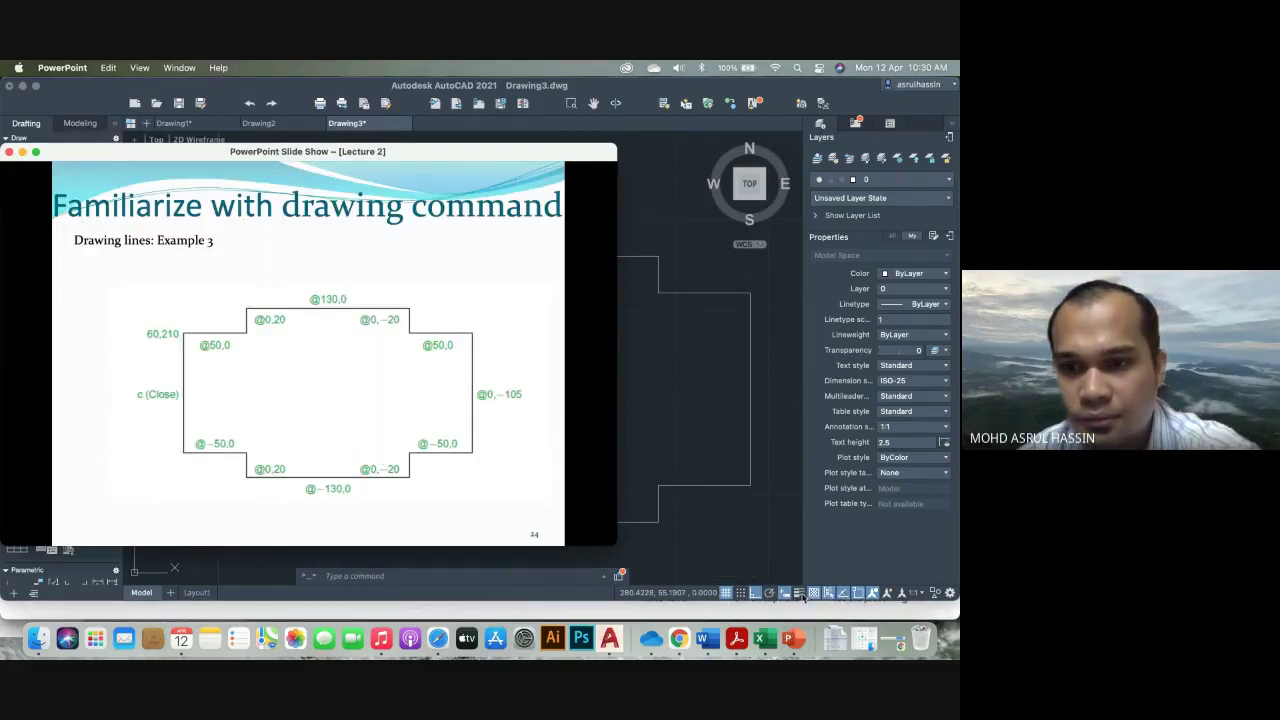
left_click(774, 523)
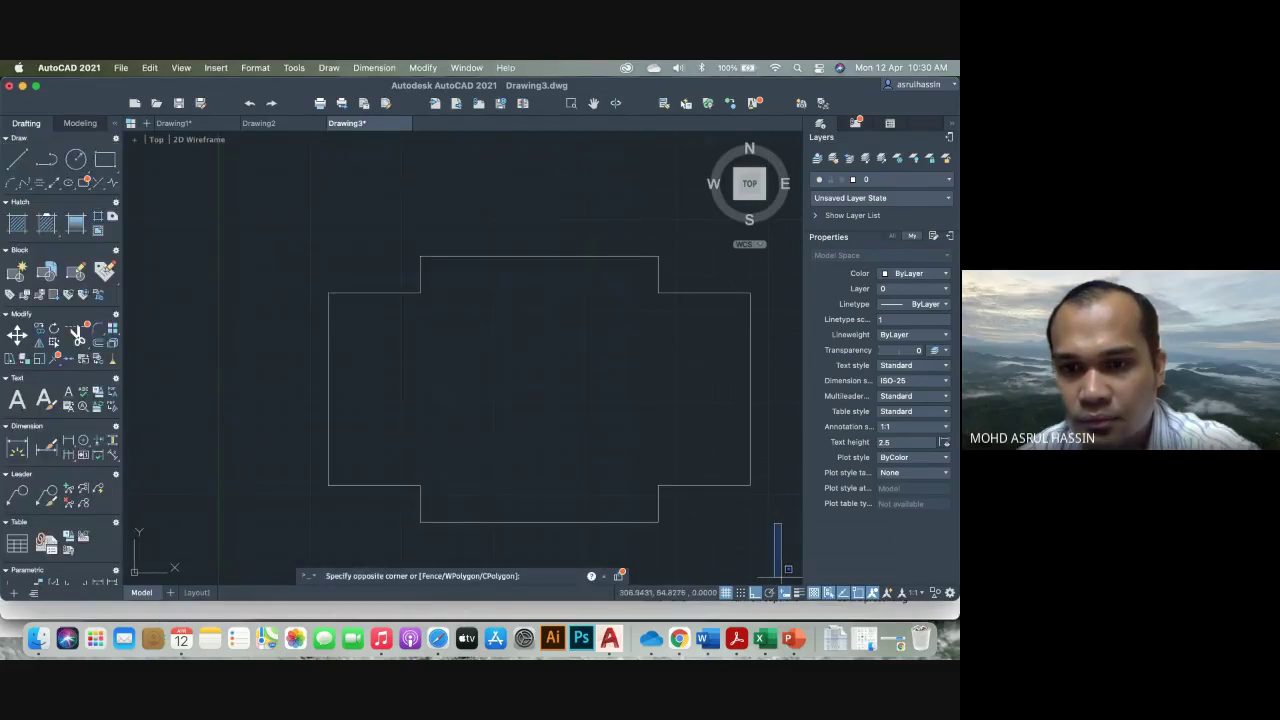
left_click(787, 533)
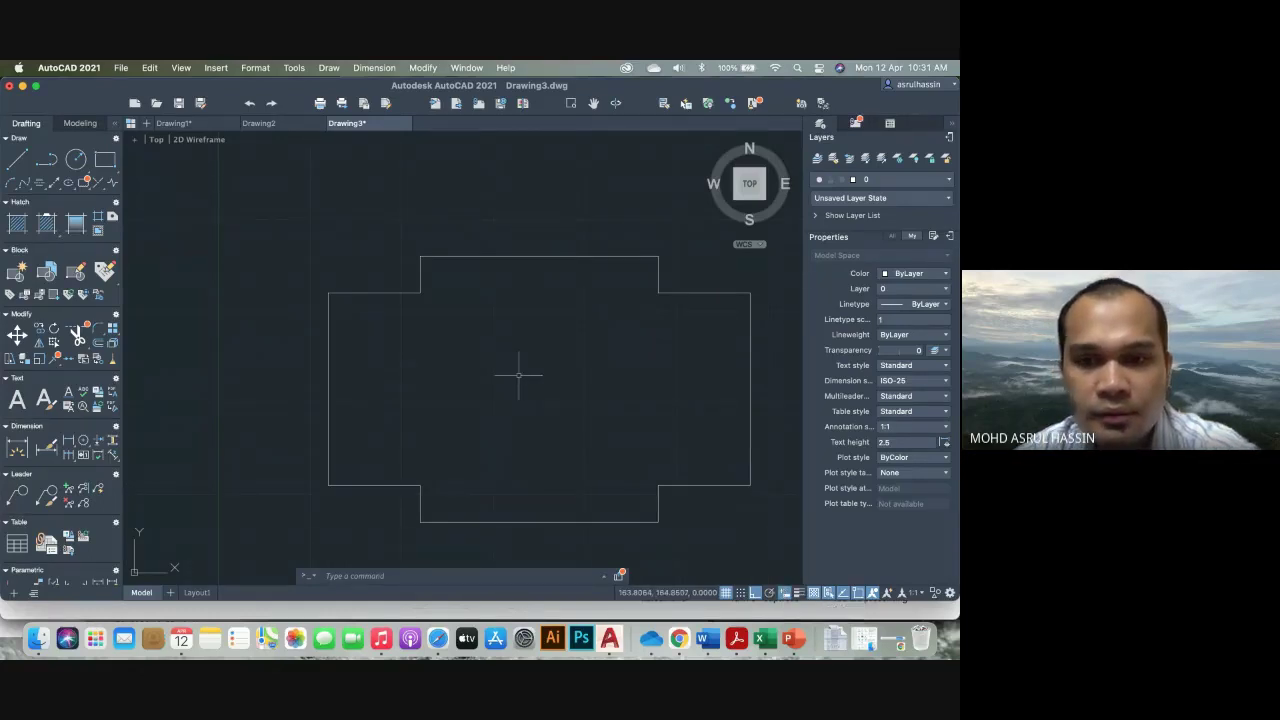
Start a line at coordinates 60,240, just above the upper-left of the Example 3 outline
scroll(519, 375, "down", 1)
right_click(479, 350)
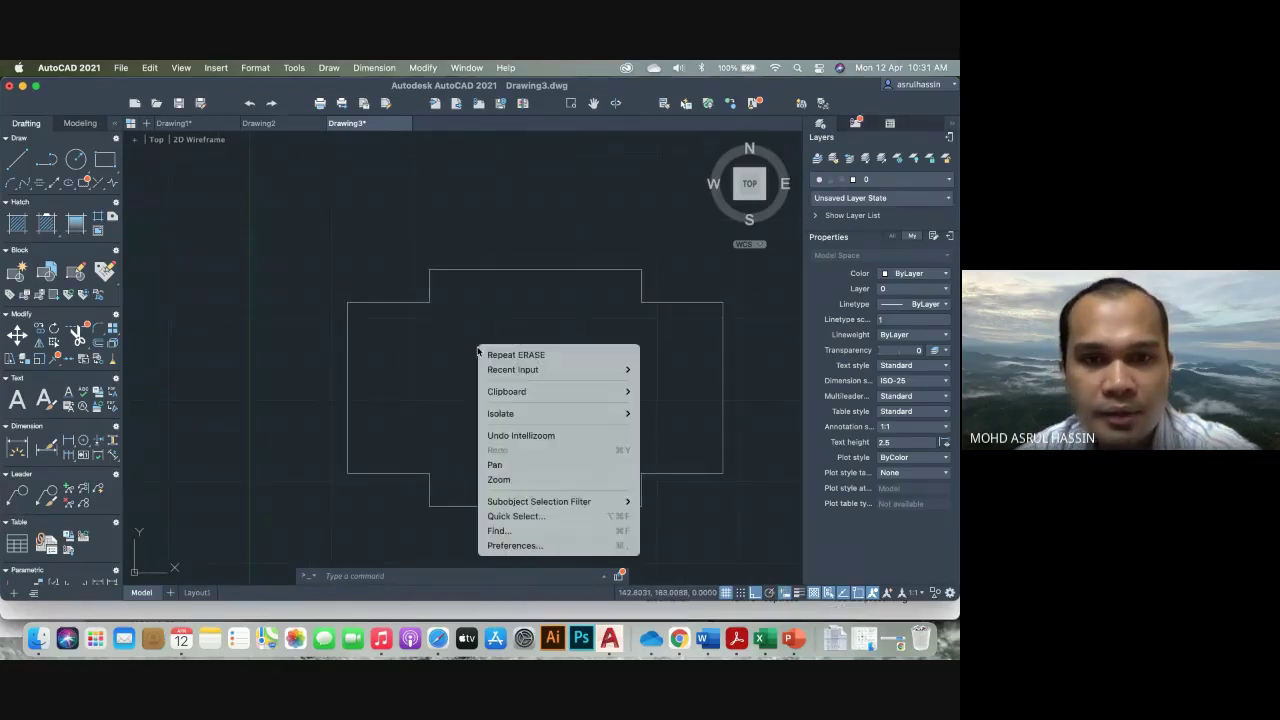
key("Escape")
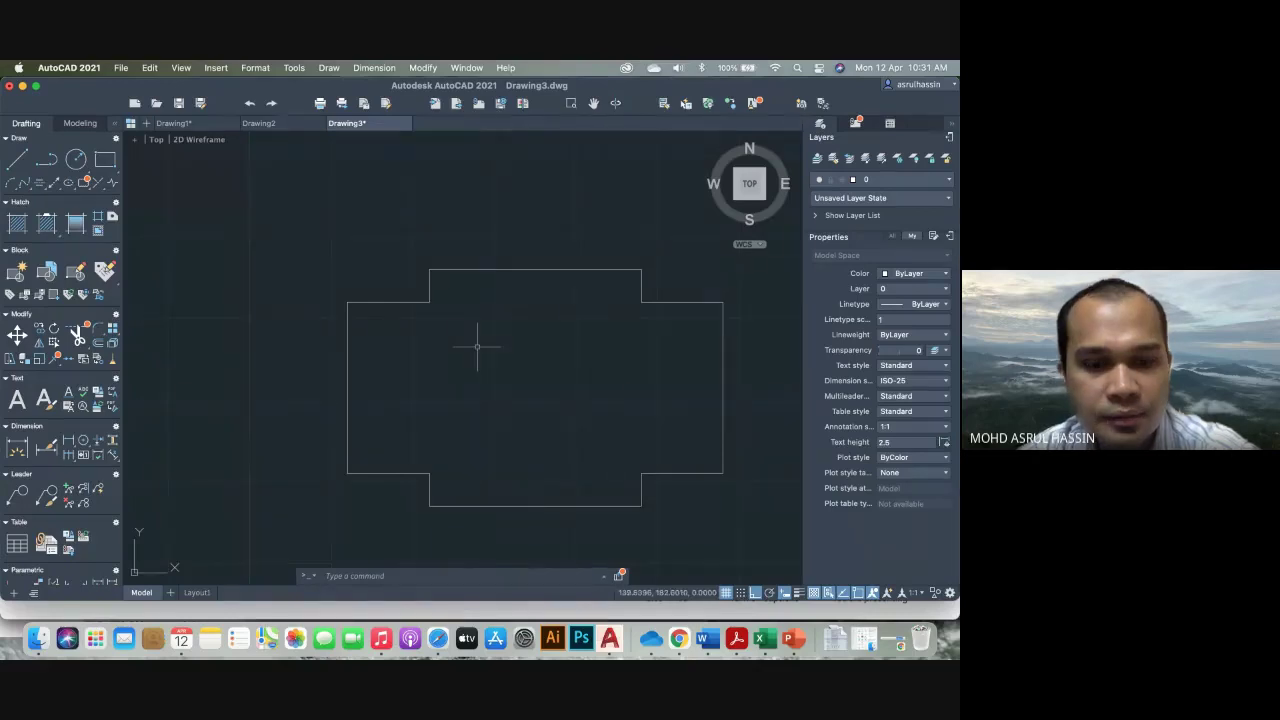
type("l")
key("Return")
type("60")
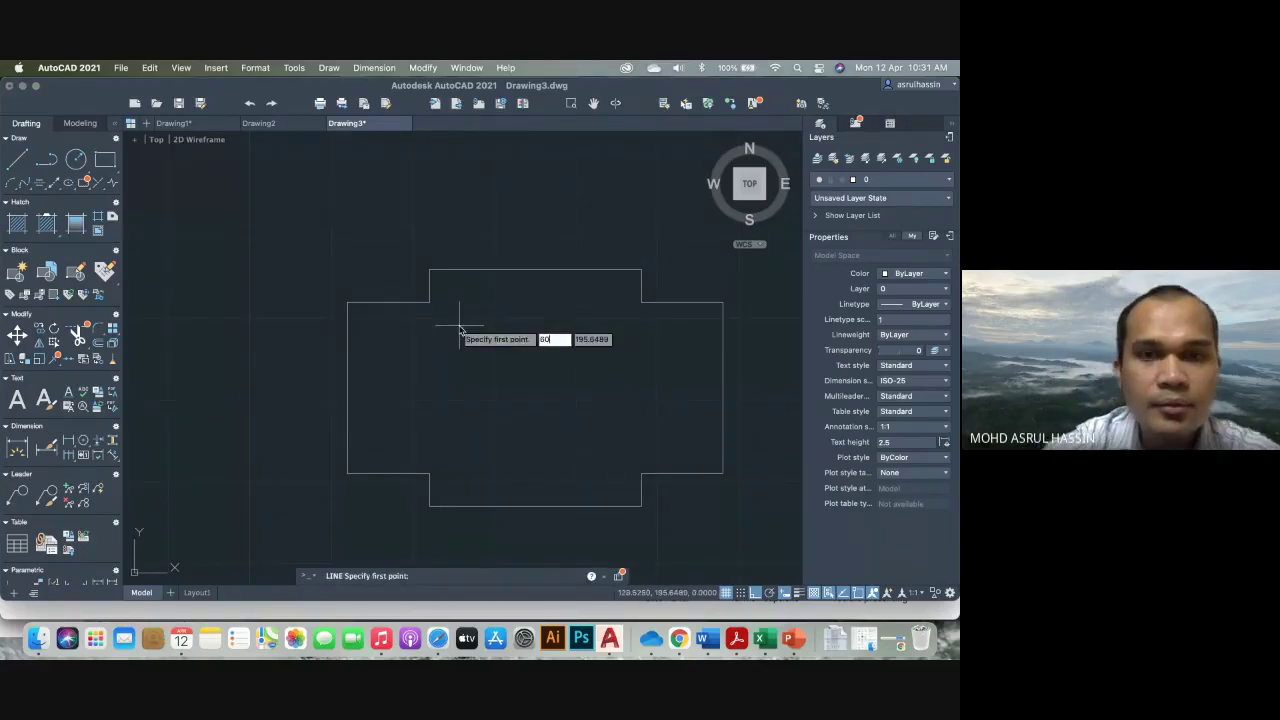
key("Tab")
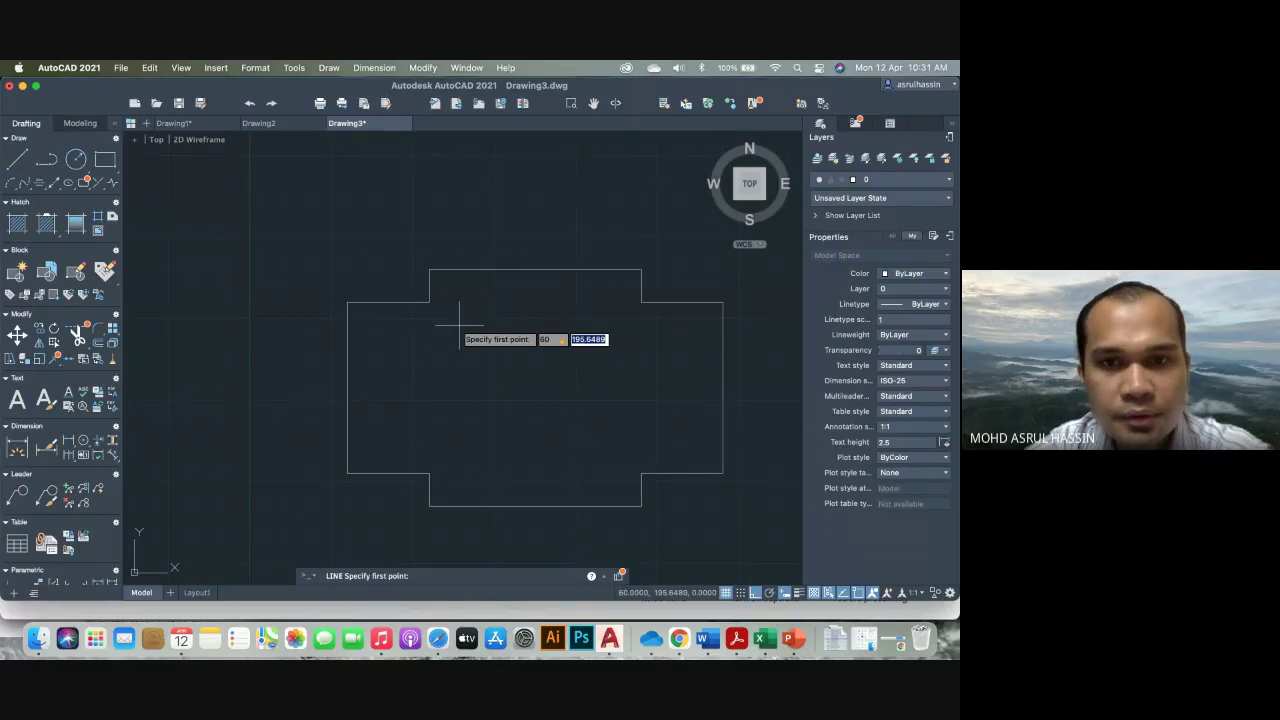
type("240")
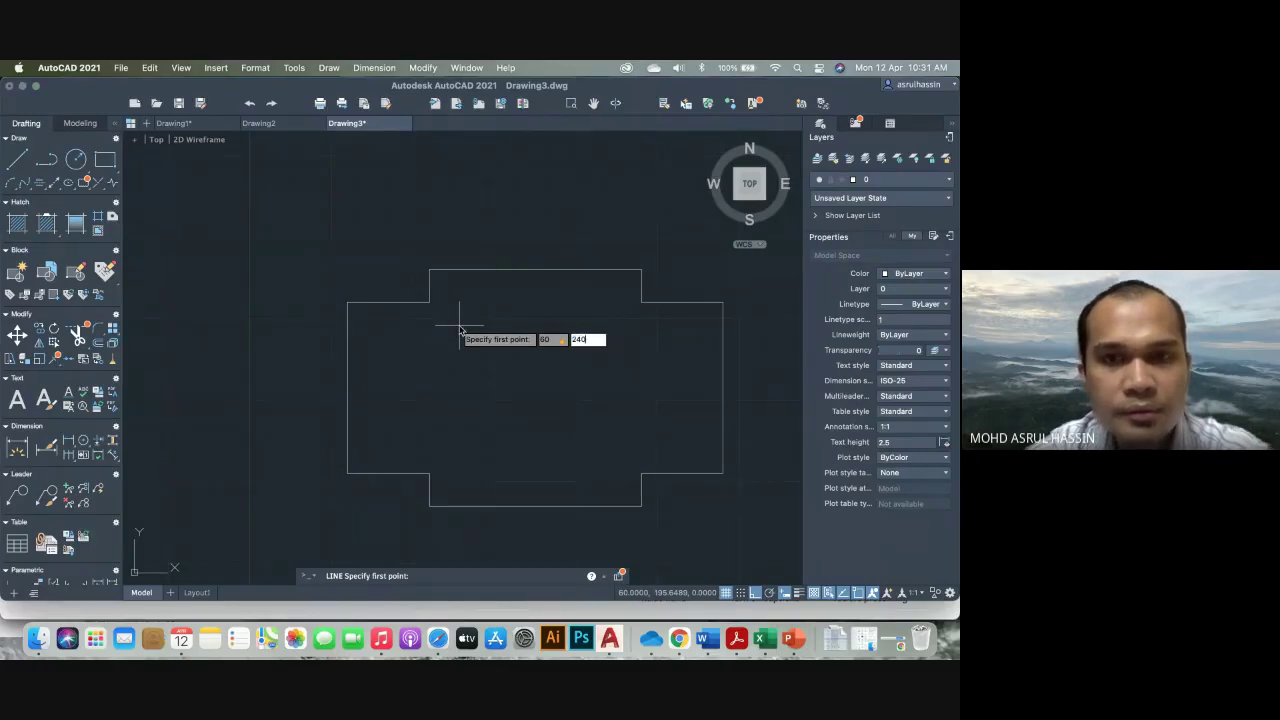
key("Return")
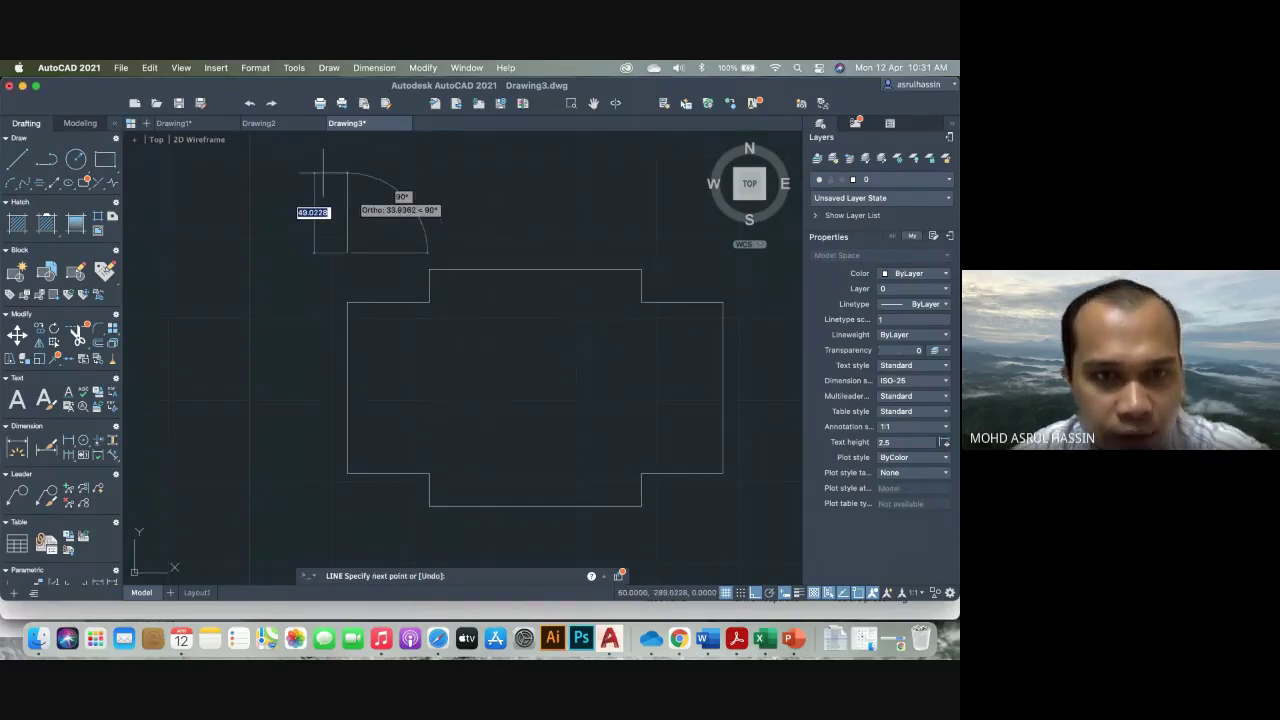
With dynamic input off, try 50,0 as the line's next point, and redraw the segment as a horizontal line 50 units long
left_click(785, 593)
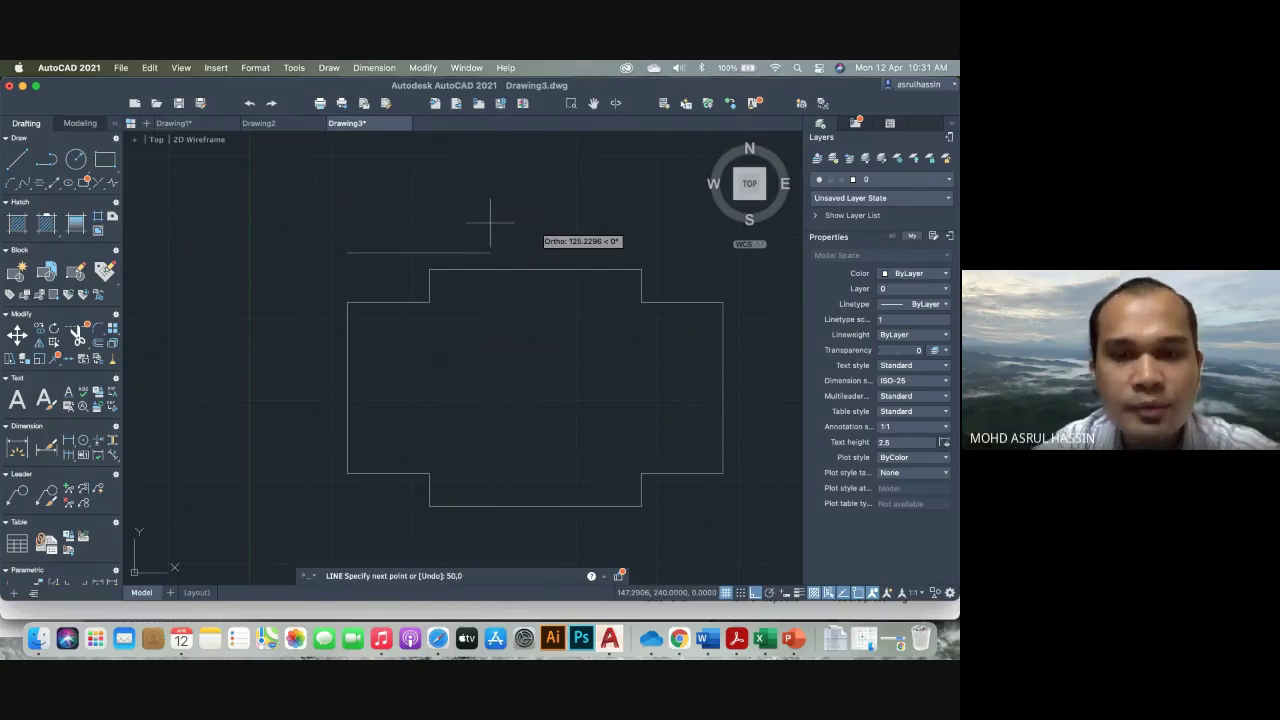
key("Return")
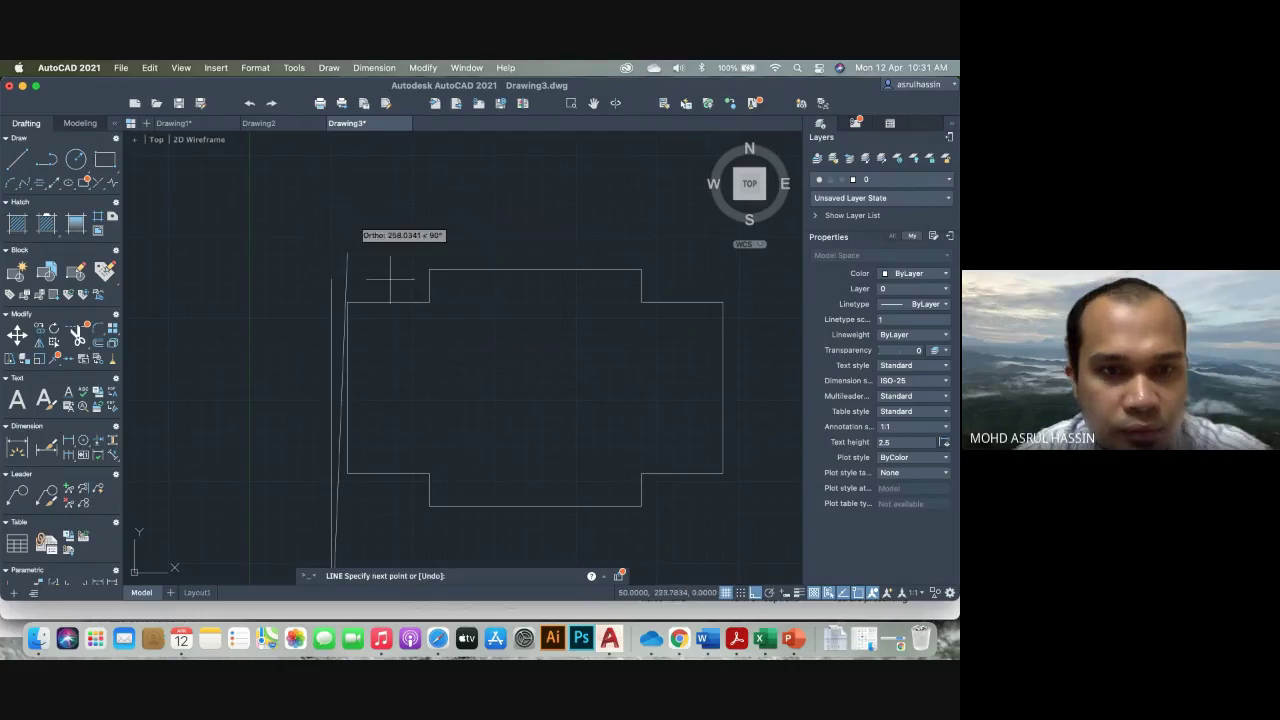
scroll(369, 222, "down", 4)
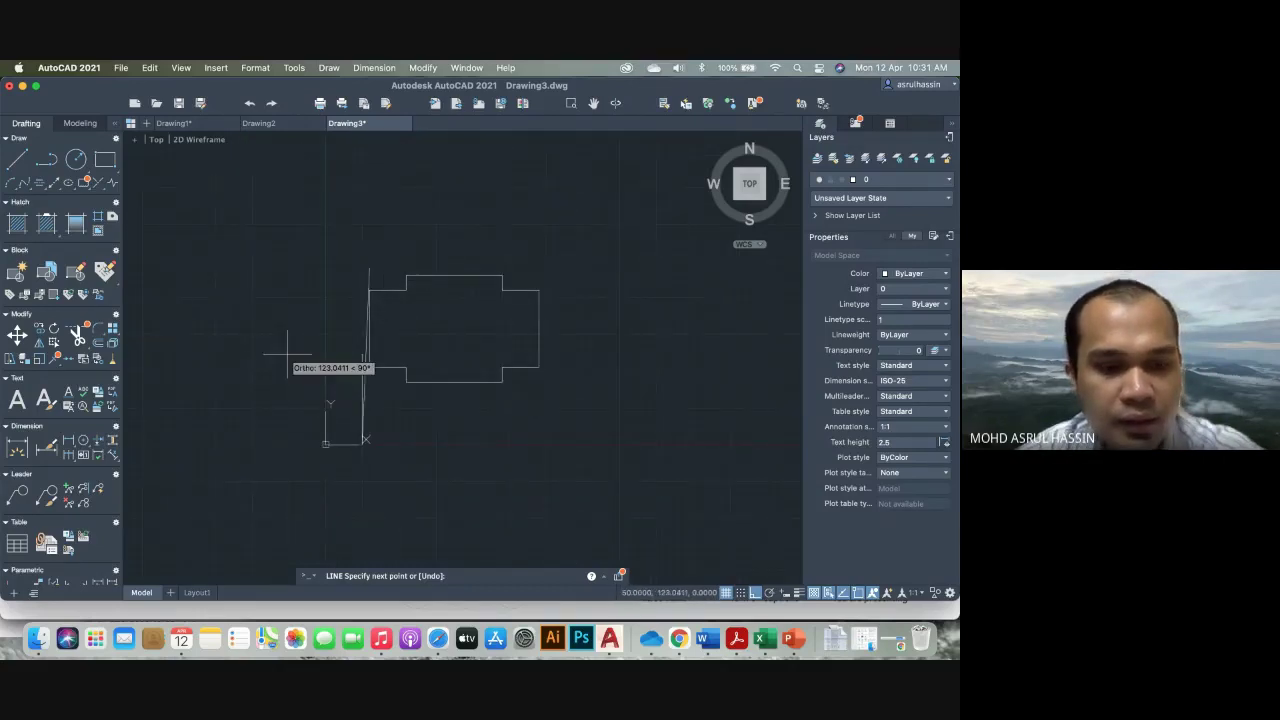
scroll(360, 300, "up", 4)
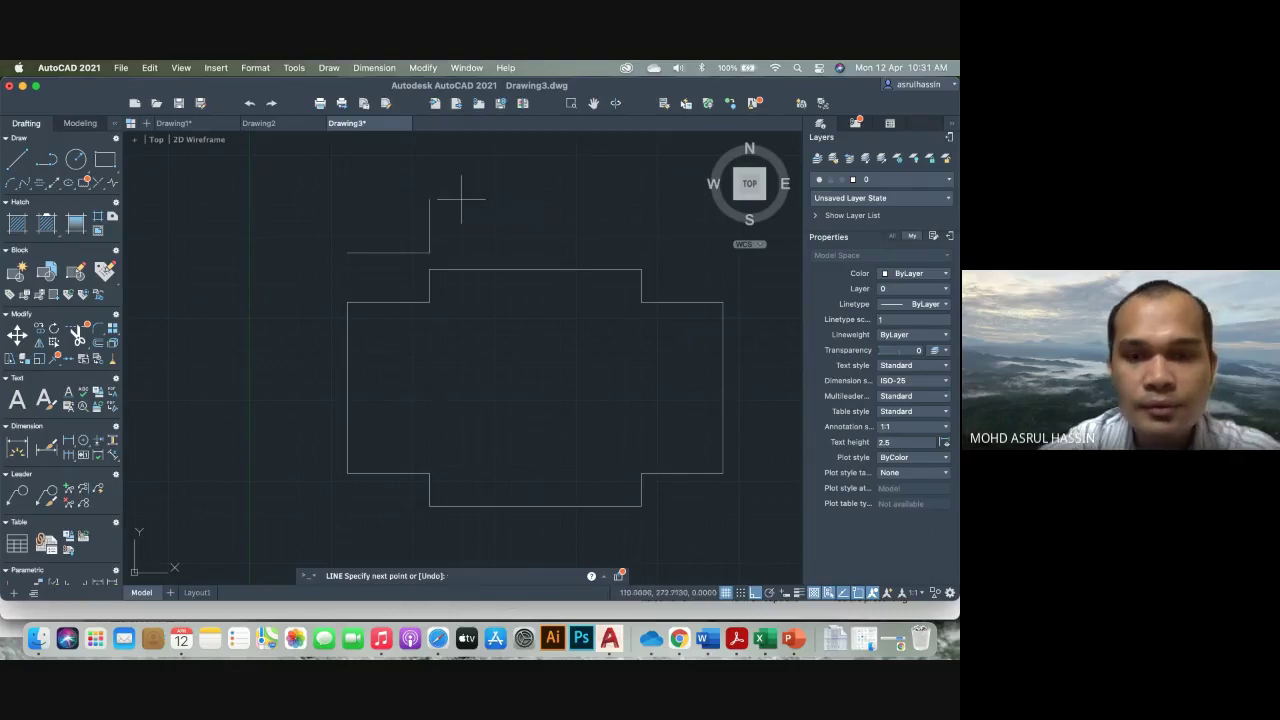
With dynamic input on, add a sloped segment offset 50,100 from the horizontal line's end and finish the line command
key("Return")
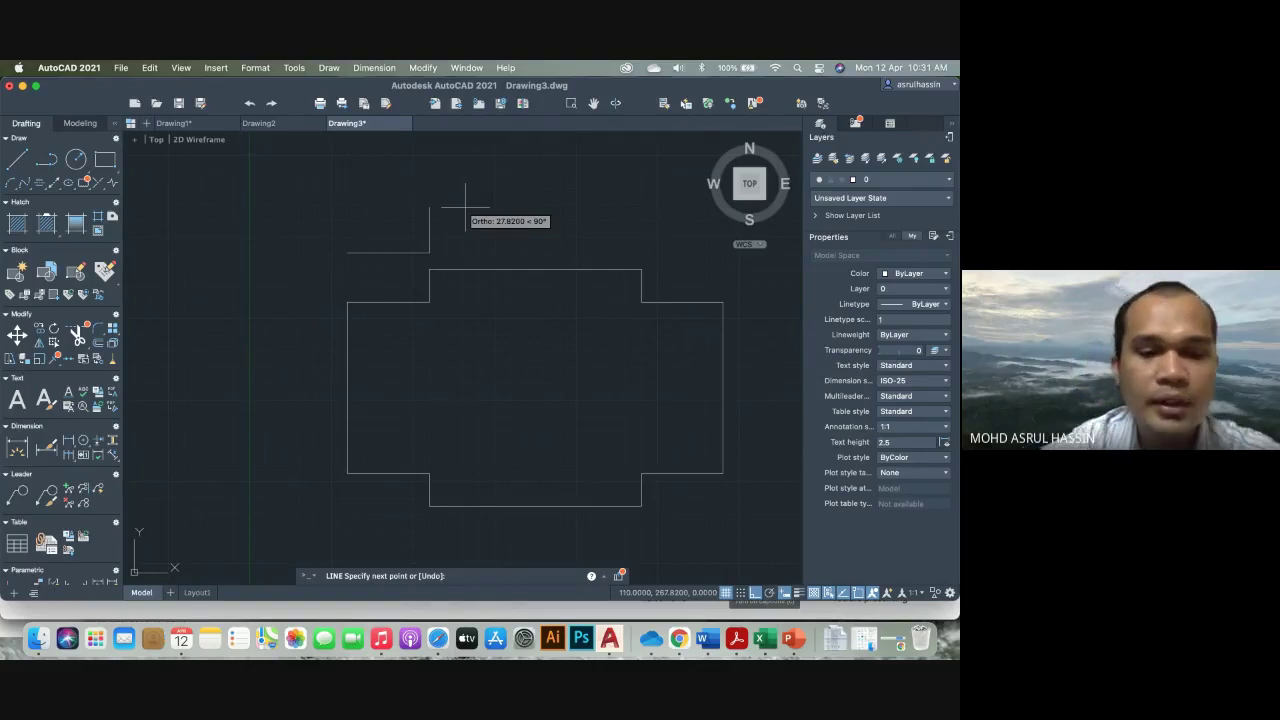
type("50")
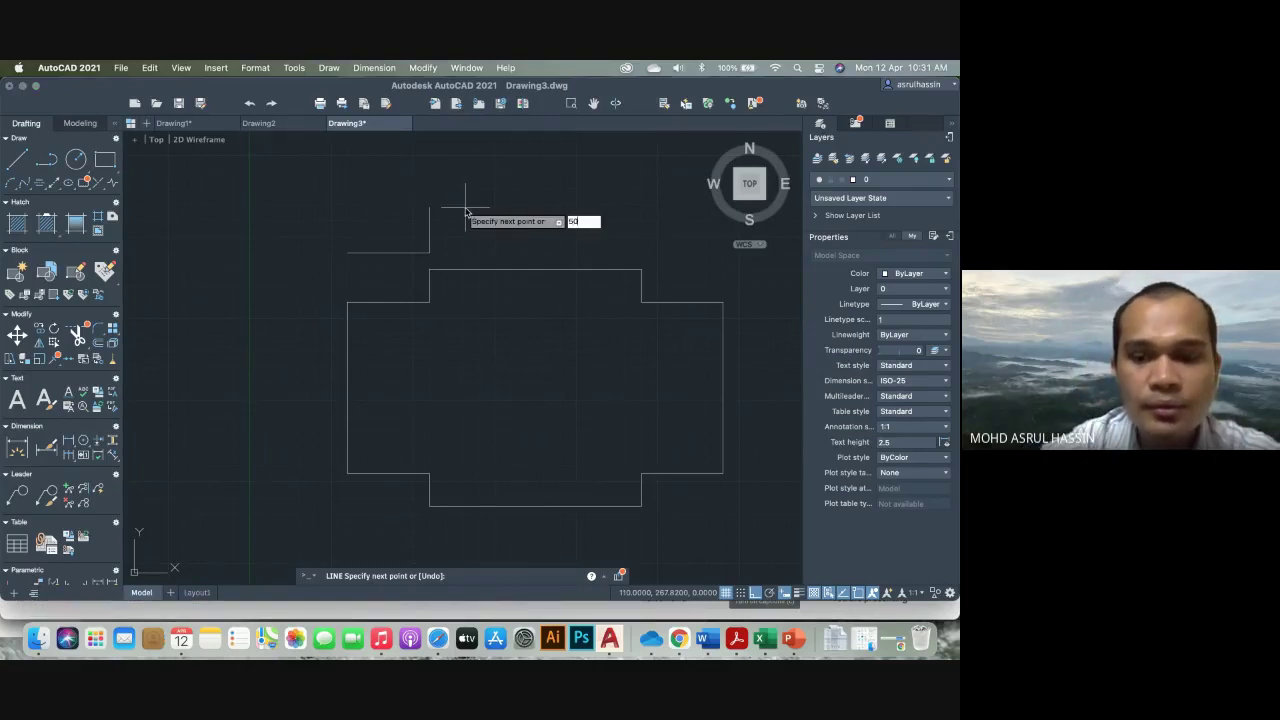
key("Tab")
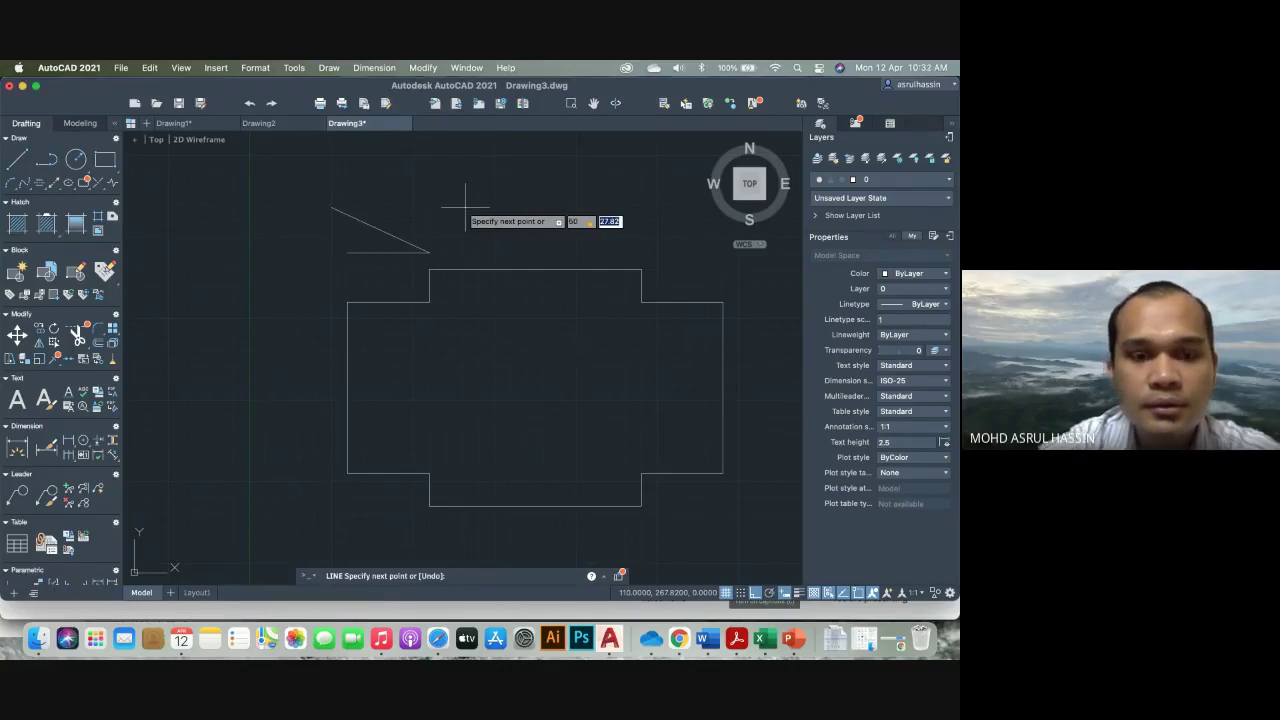
type("1")
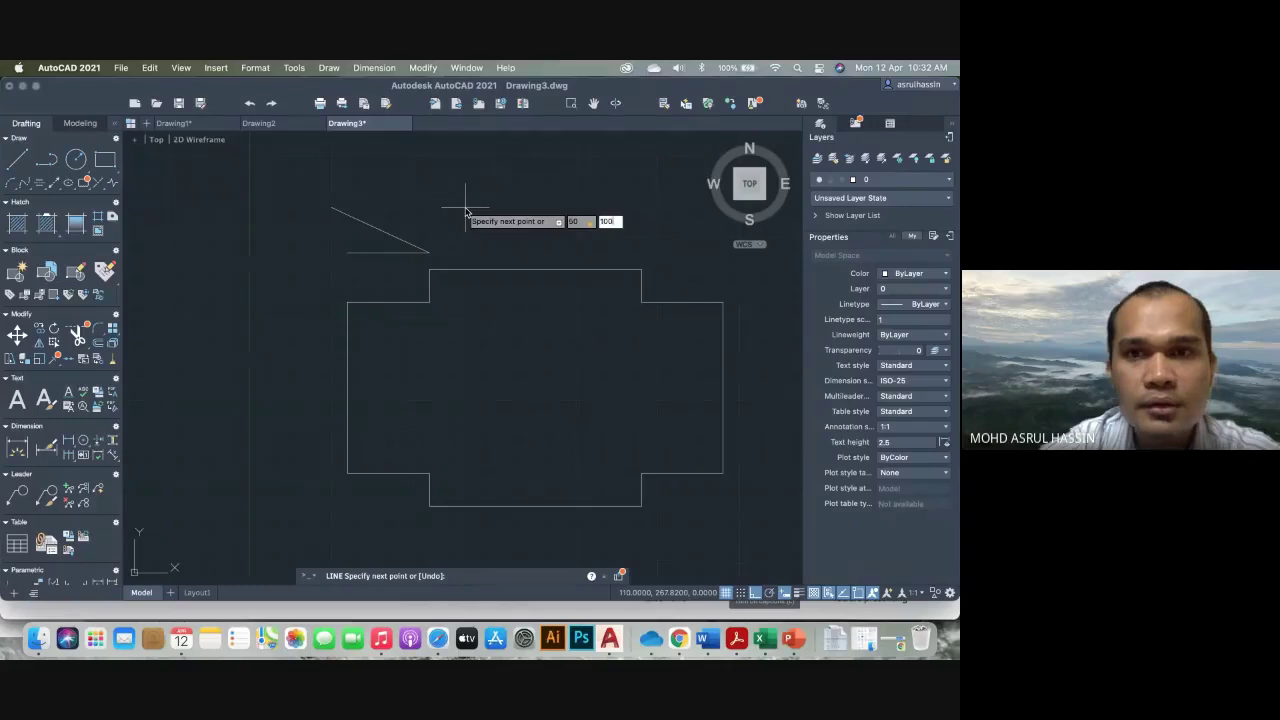
type("00")
key("Return")
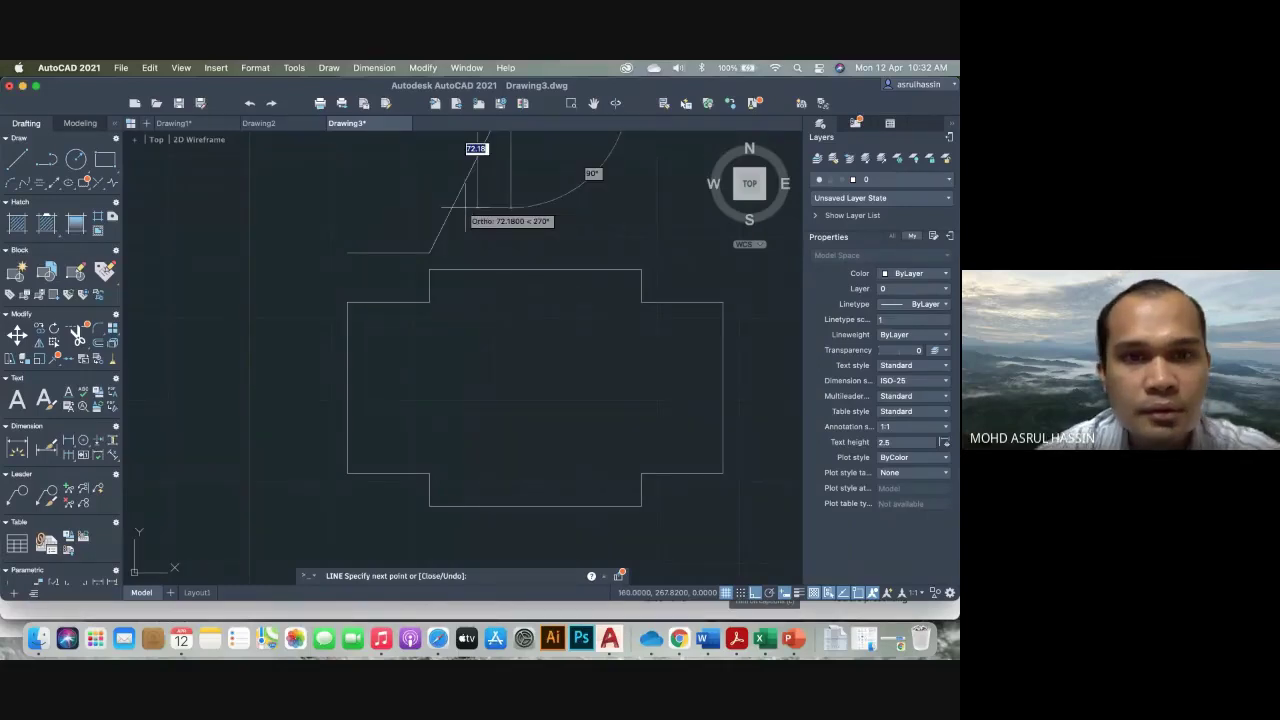
scroll(460, 206, "down", 3)
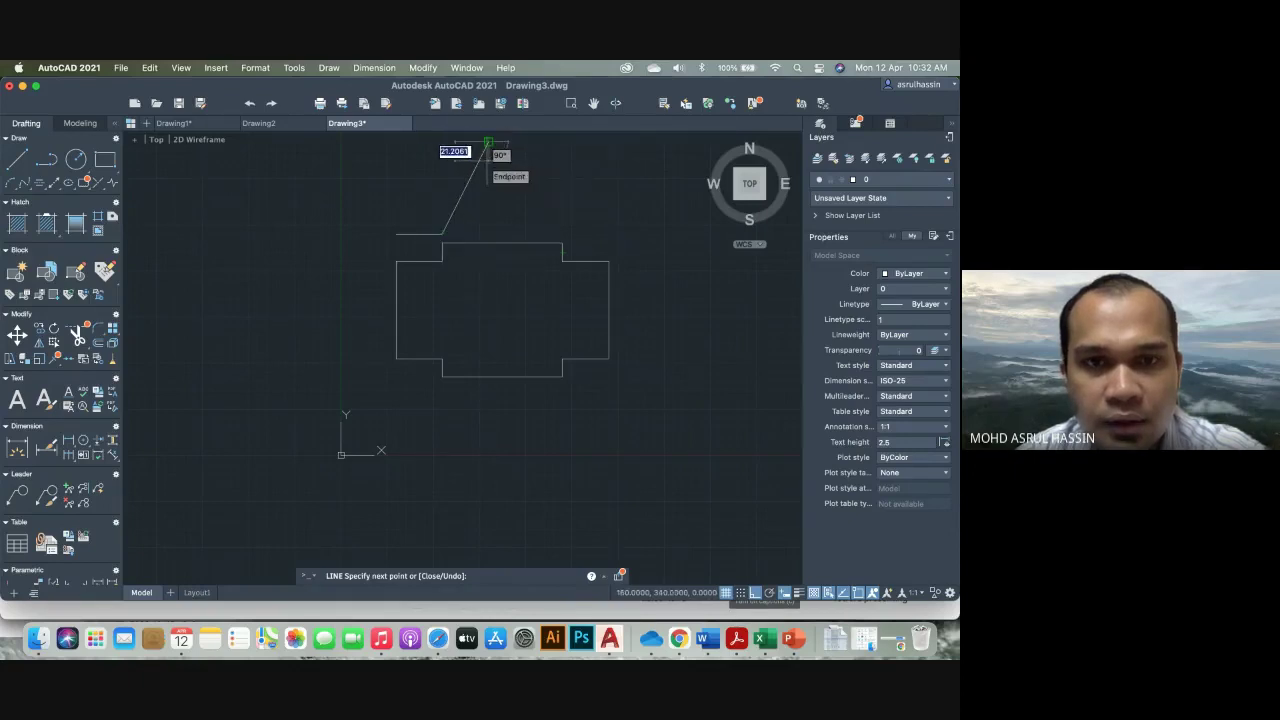
left_click(488, 142)
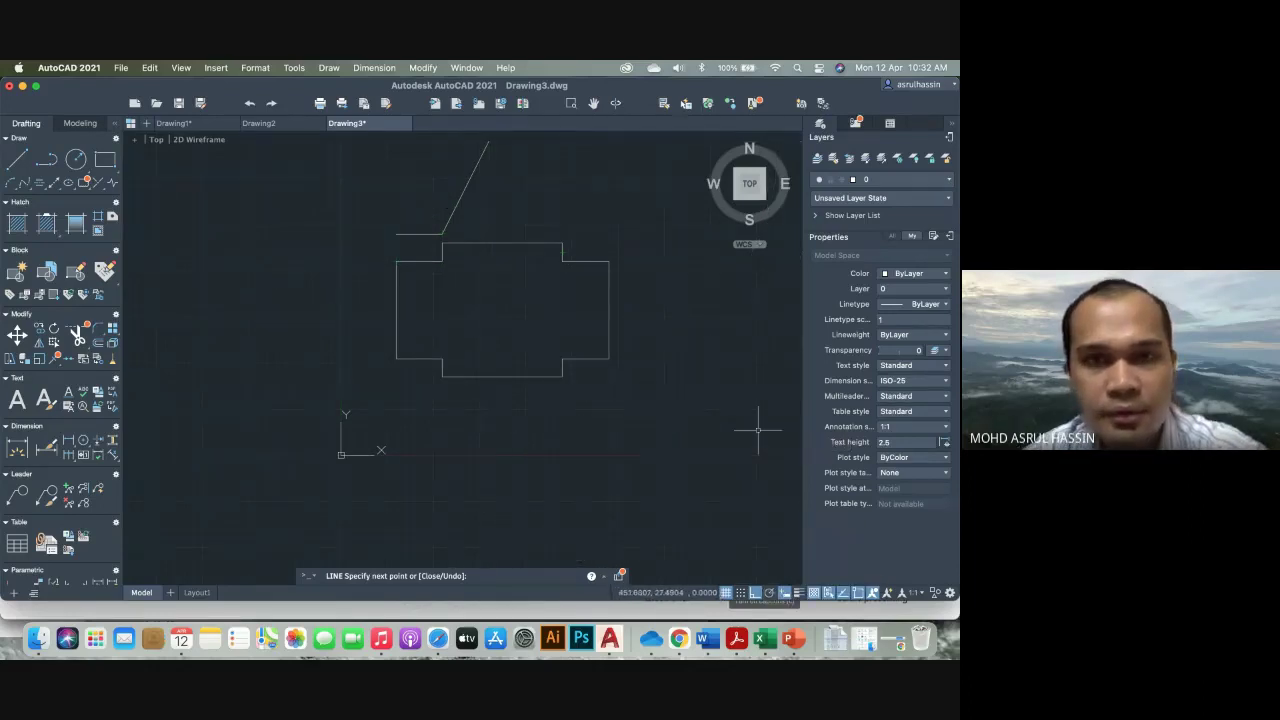
key("Return")
Erase the sloped and horizontal test lines above the Example 3 outline
type("e")
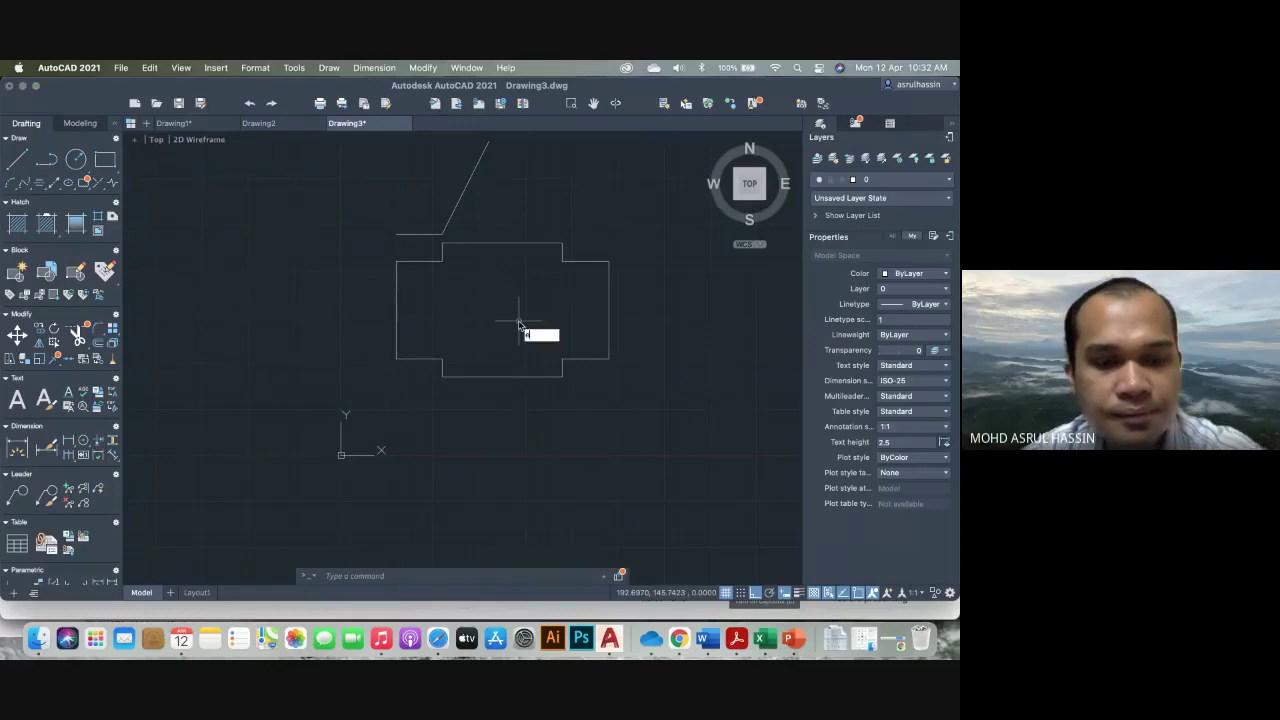
left_click(445, 227)
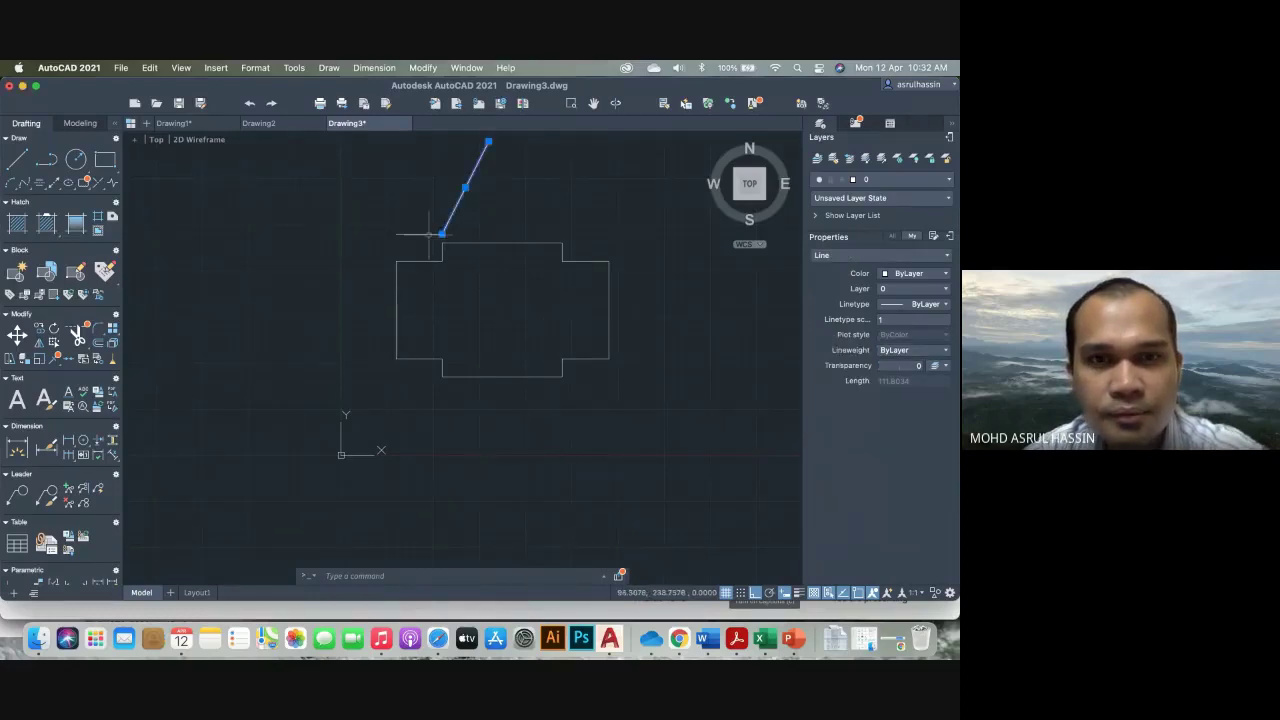
left_click(430, 234)
type("e")
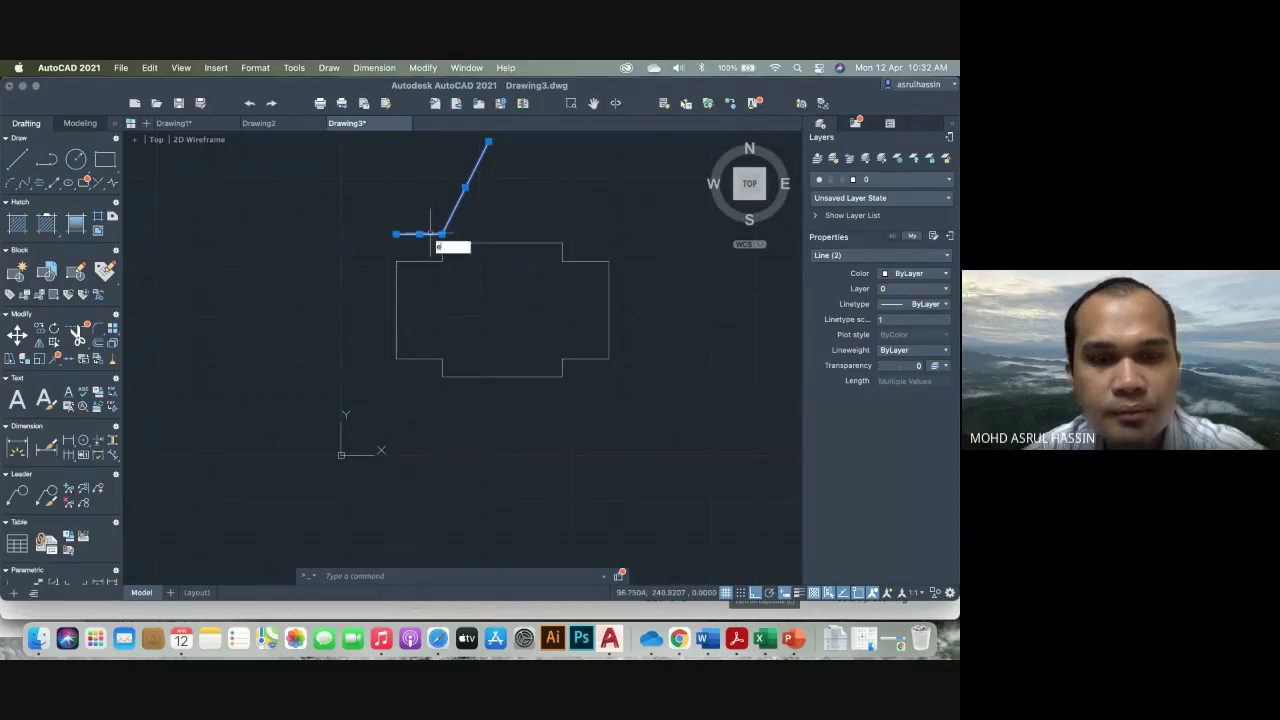
key("Return")
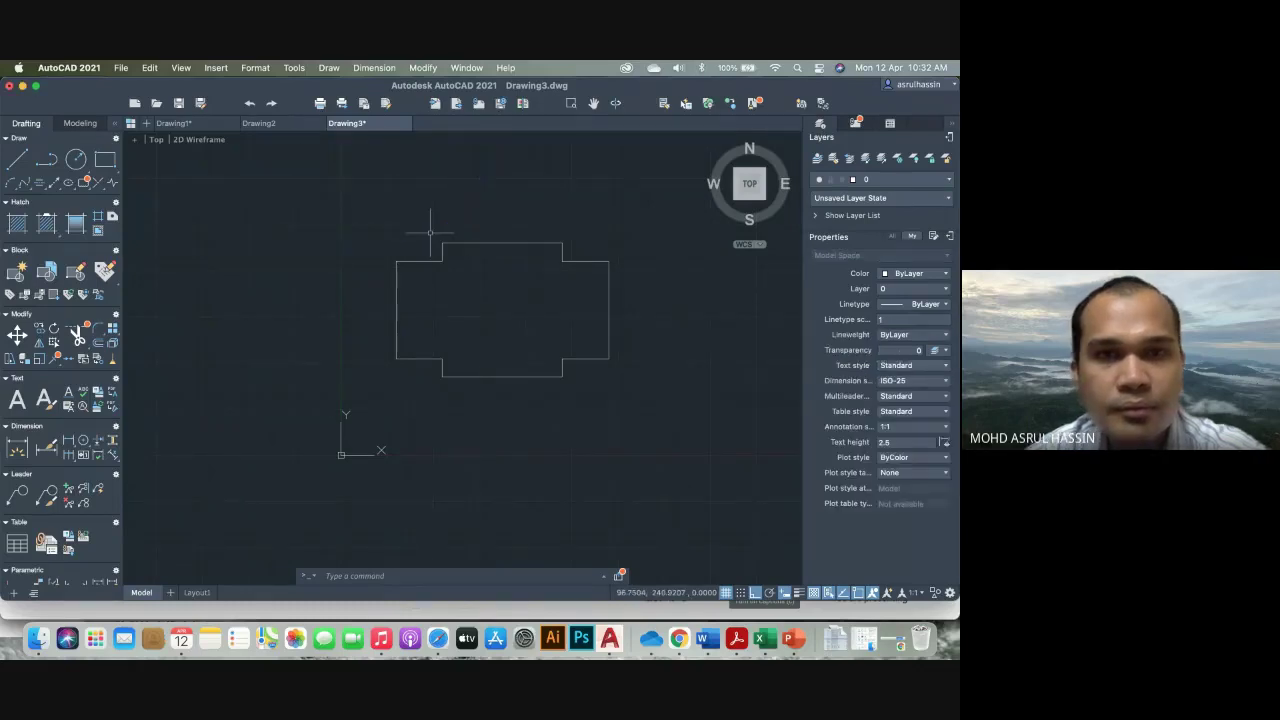
Switch to PowerPoint and read the "What do we learn so far?" slide, and cancel the pending line in AutoCAD
left_click(797, 638)
left_click(397, 424)
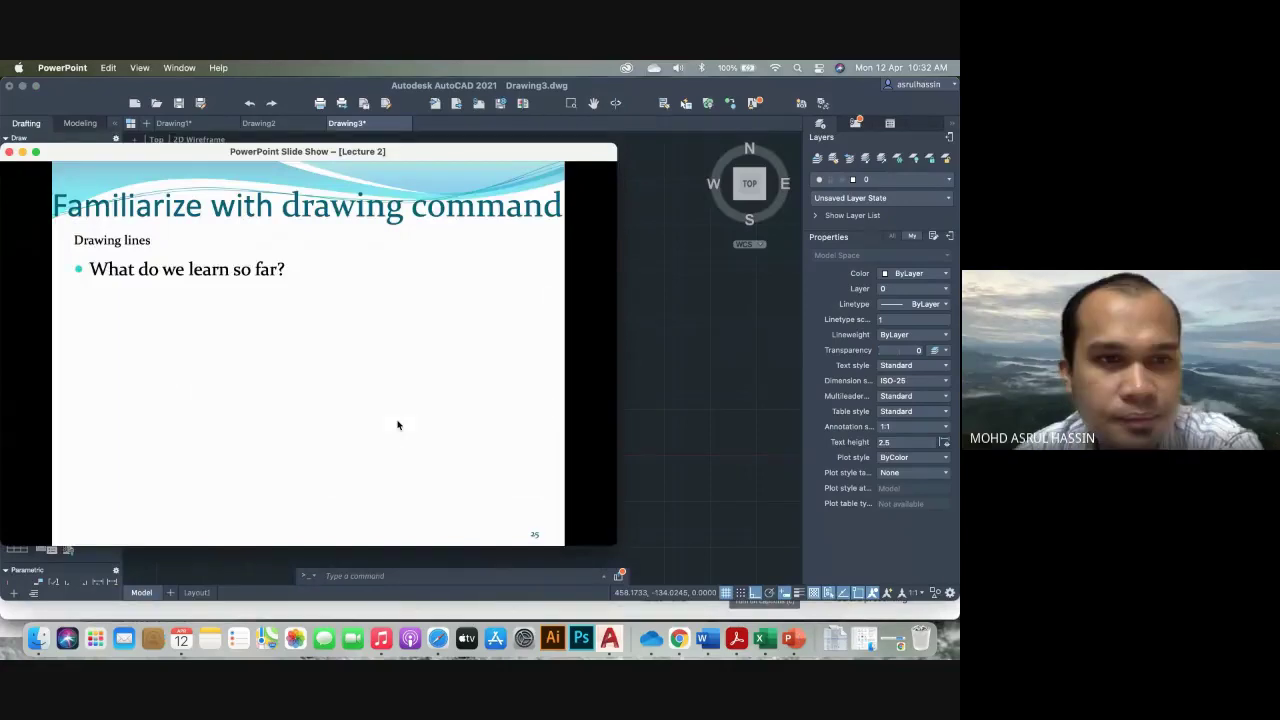
left_click(397, 425)
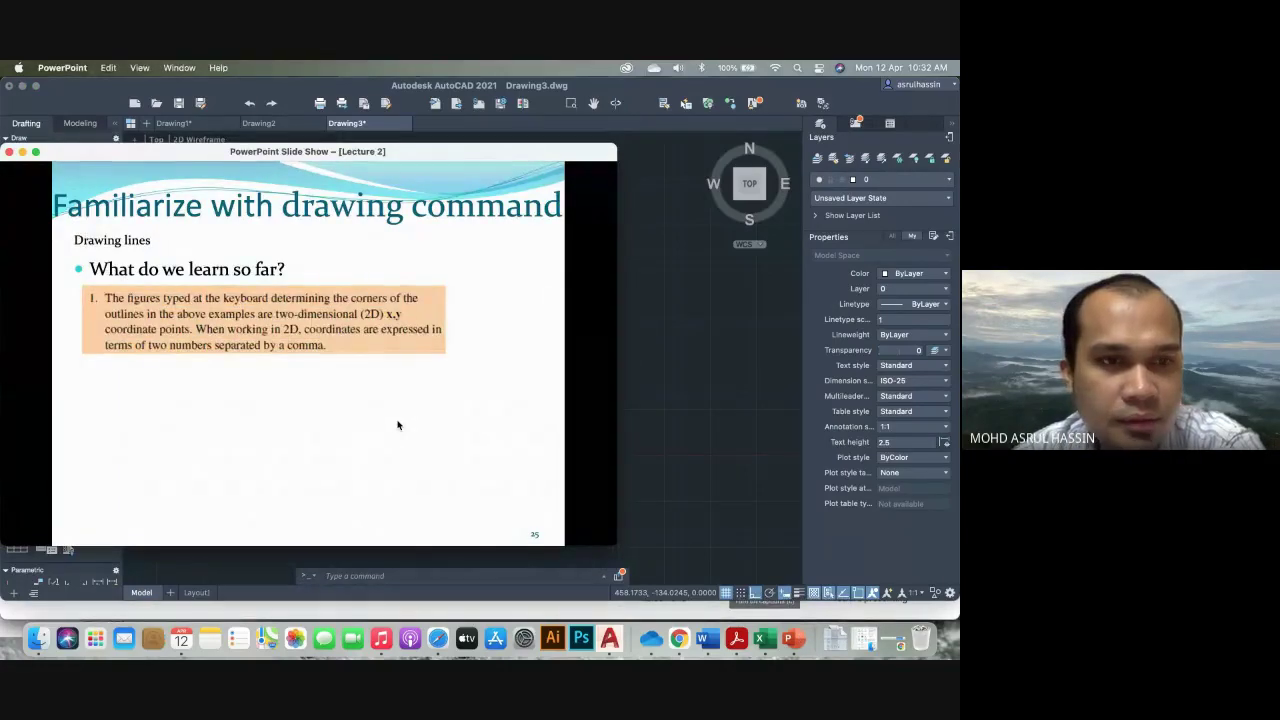
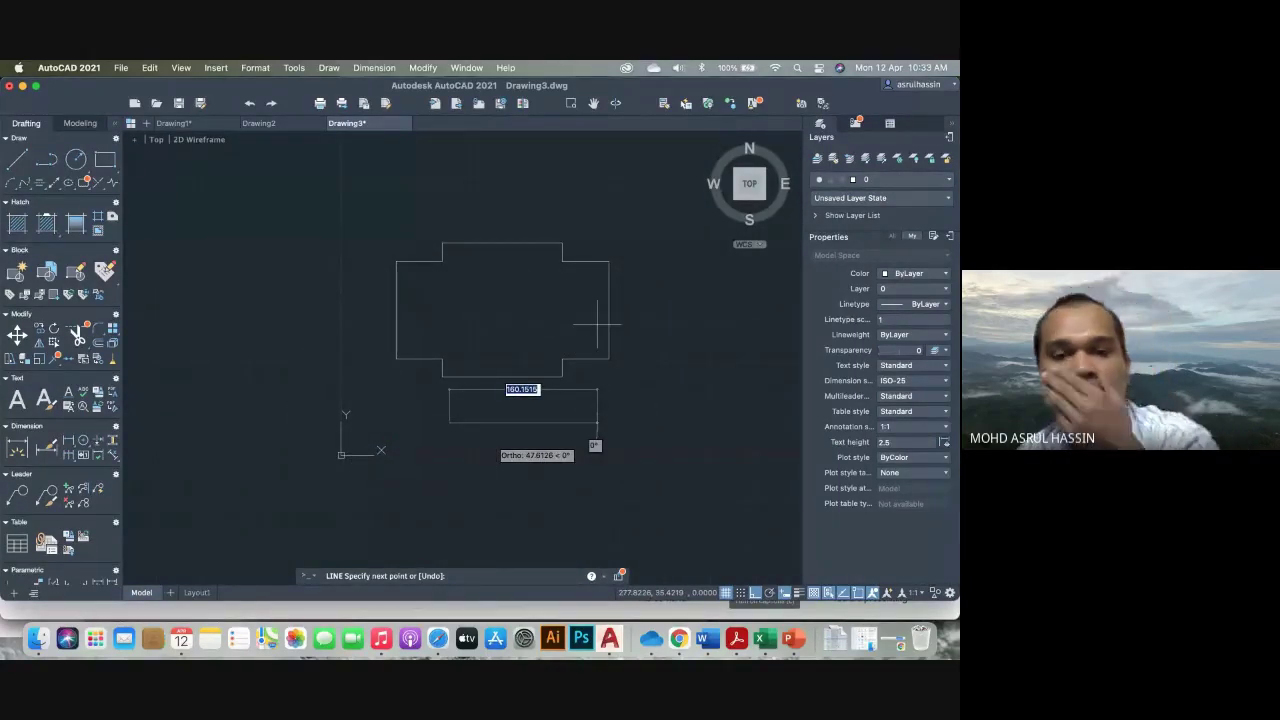
key("Escape")
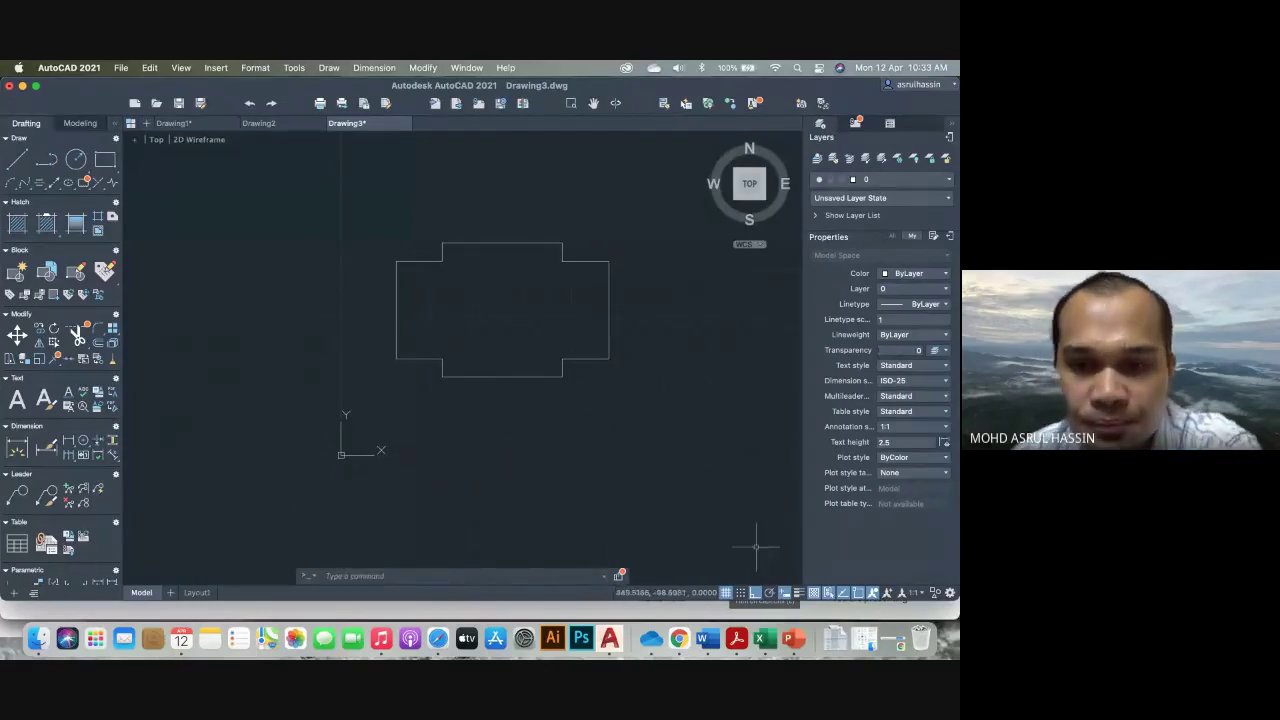
Go through the PowerPoint slides from line Example 4 and Example 5 to the Drawing Circles slide listing the circle options
left_click(804, 639)
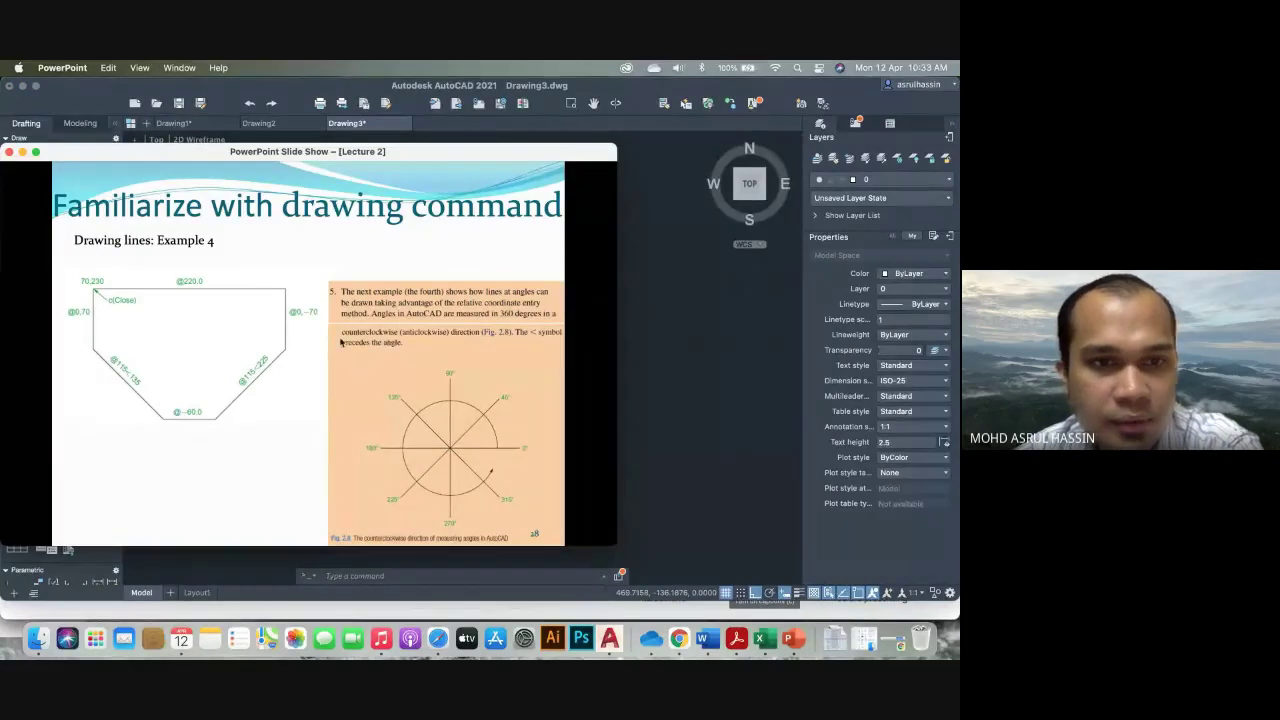
left_click(411, 367)
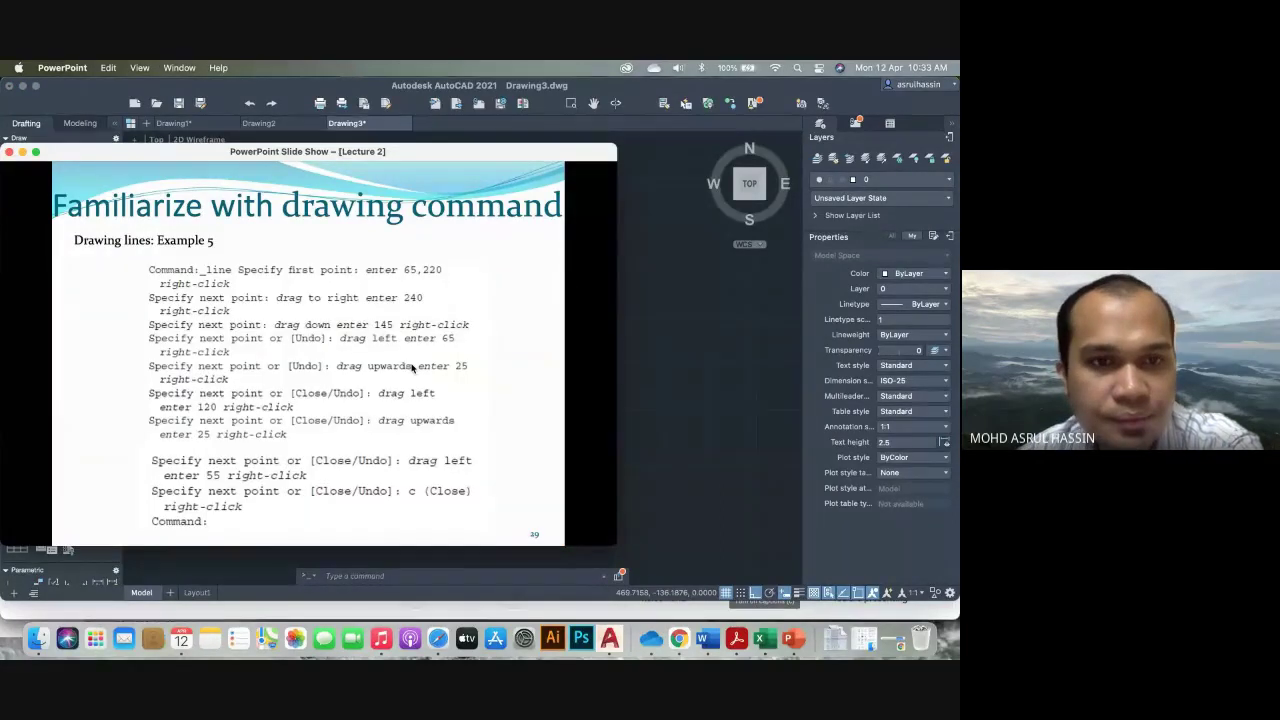
left_click(411, 368)
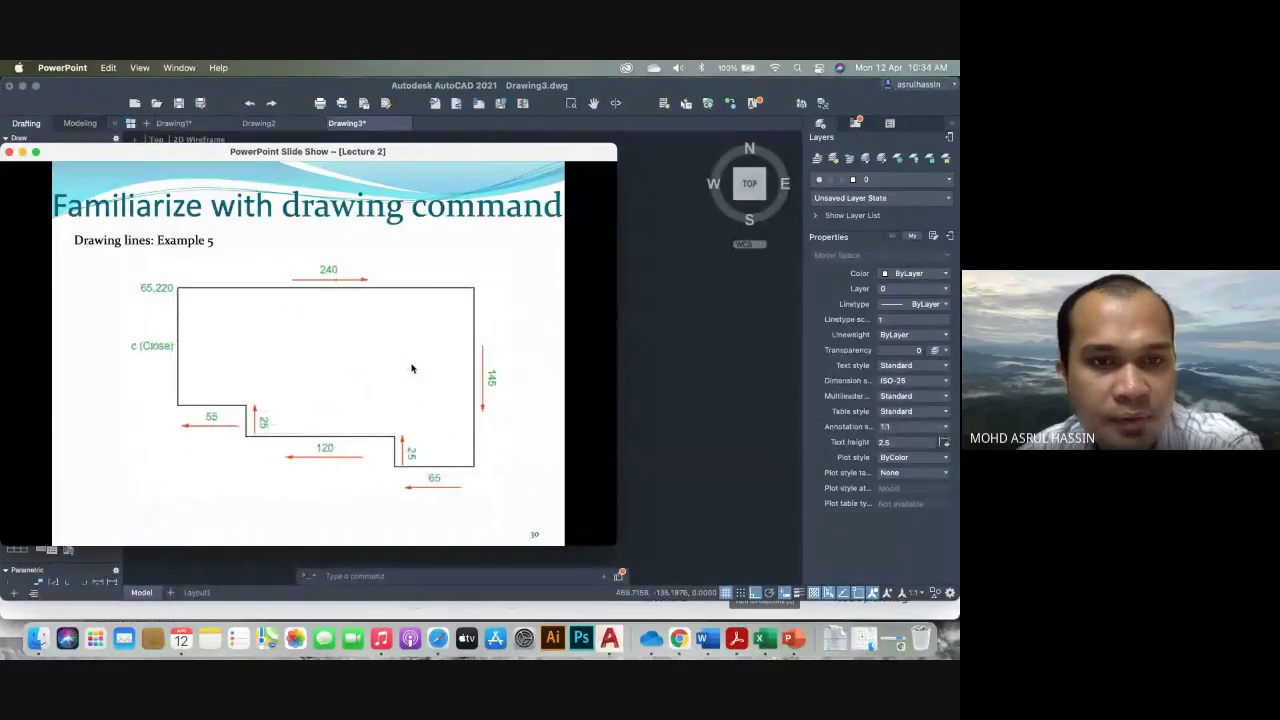
left_click(411, 369)
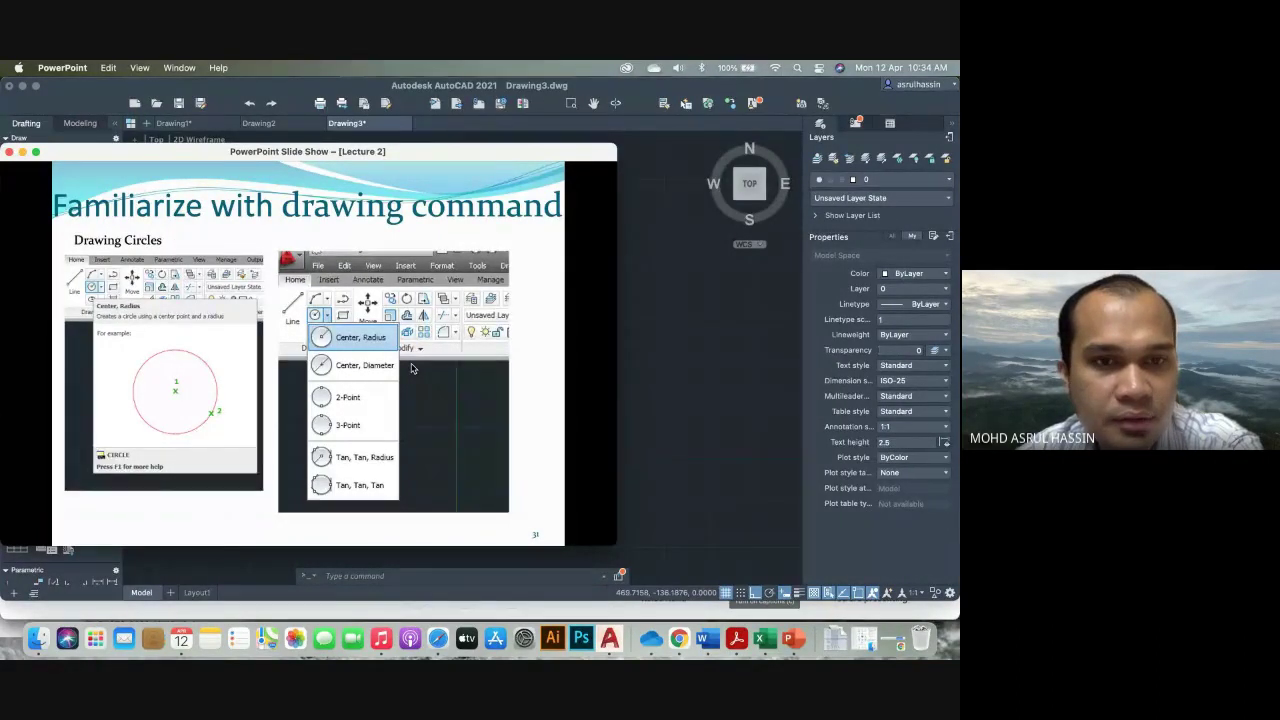
left_click(411, 369)
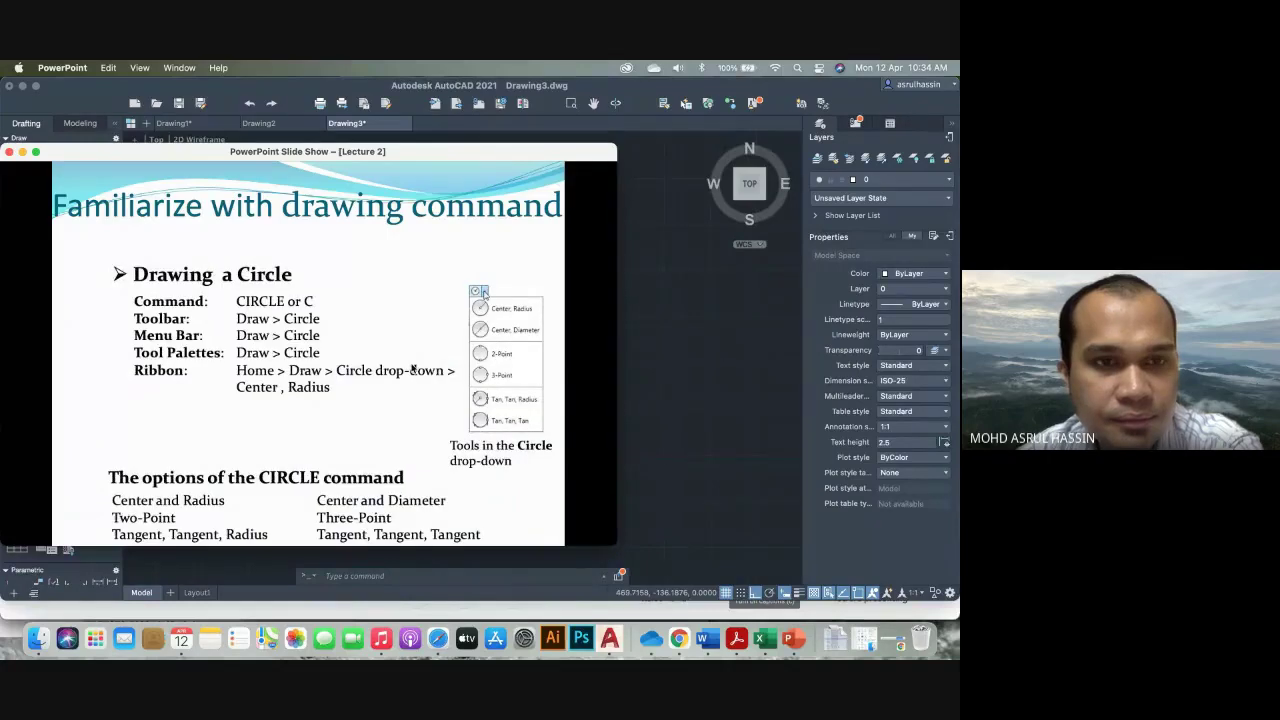
left_click(411, 369)
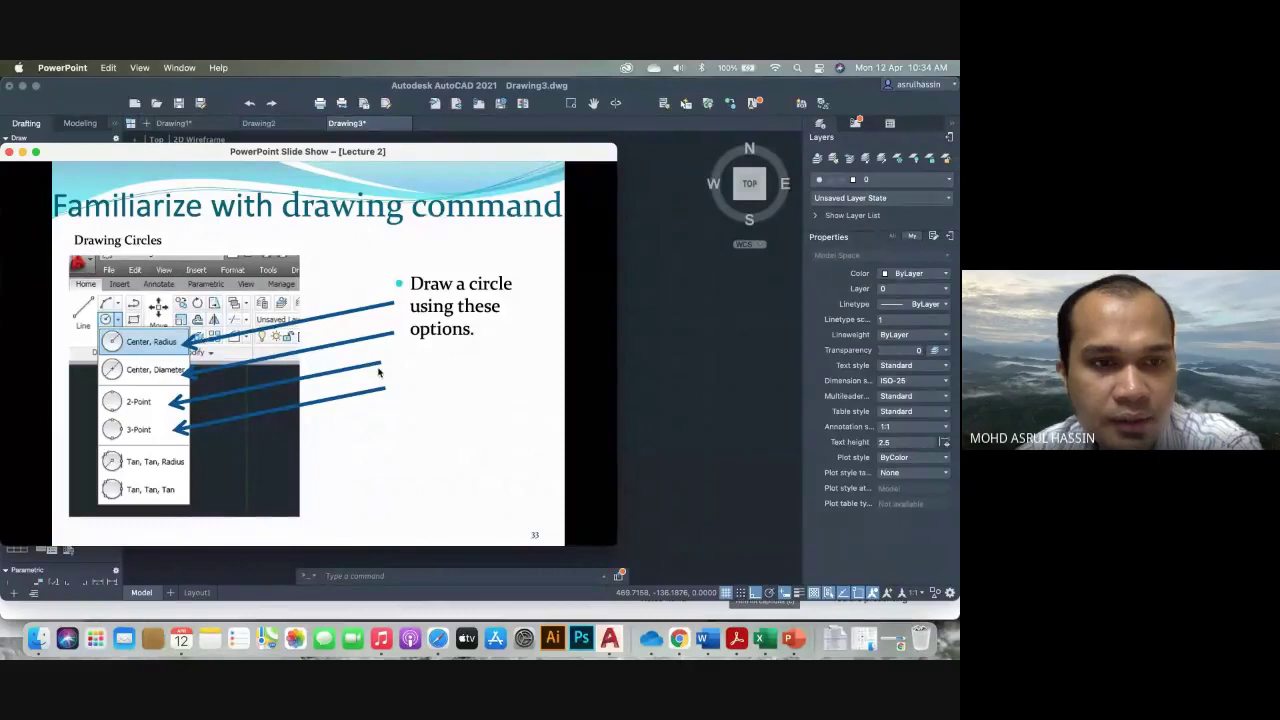
Switch to AutoCAD and erase the whole Example 3 outline with a crossing selection
left_click(648, 361)
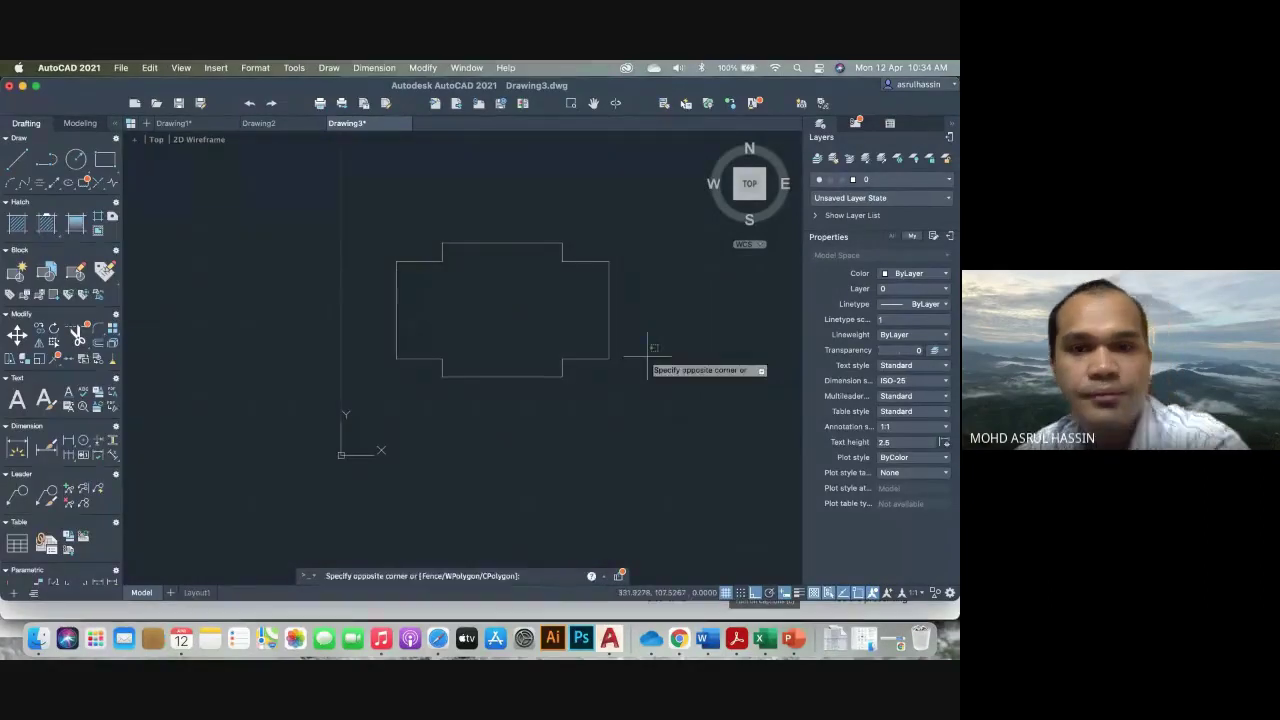
type("e")
key("Return")
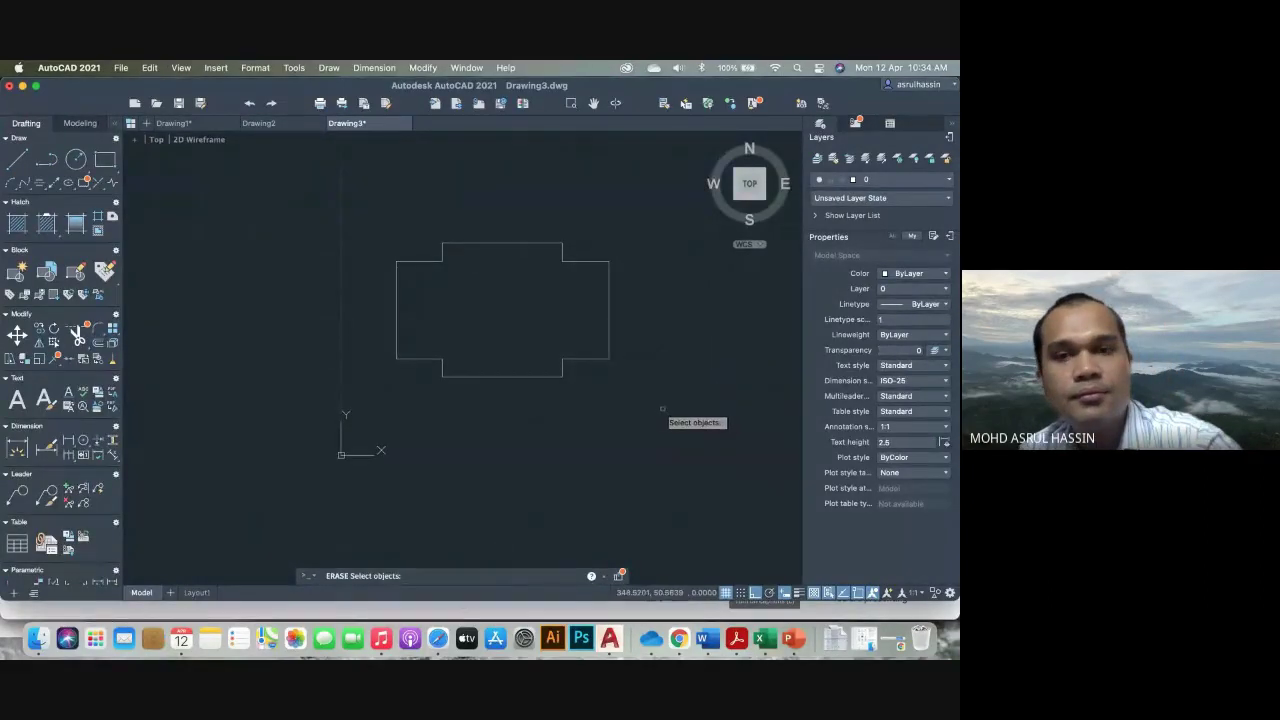
left_click(663, 408)
left_click(411, 258)
key("Return")
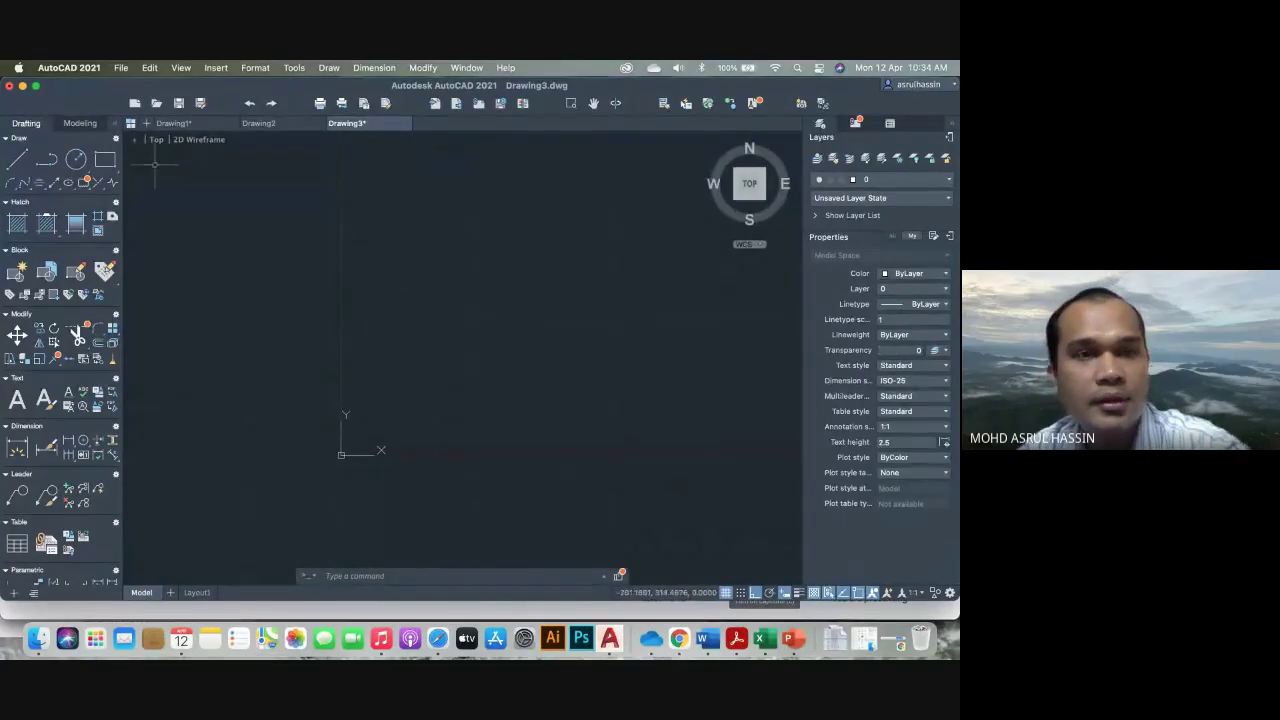
Draw a circle through three picked points above and to the right of the origin, using the 3P option
left_click(84, 165)
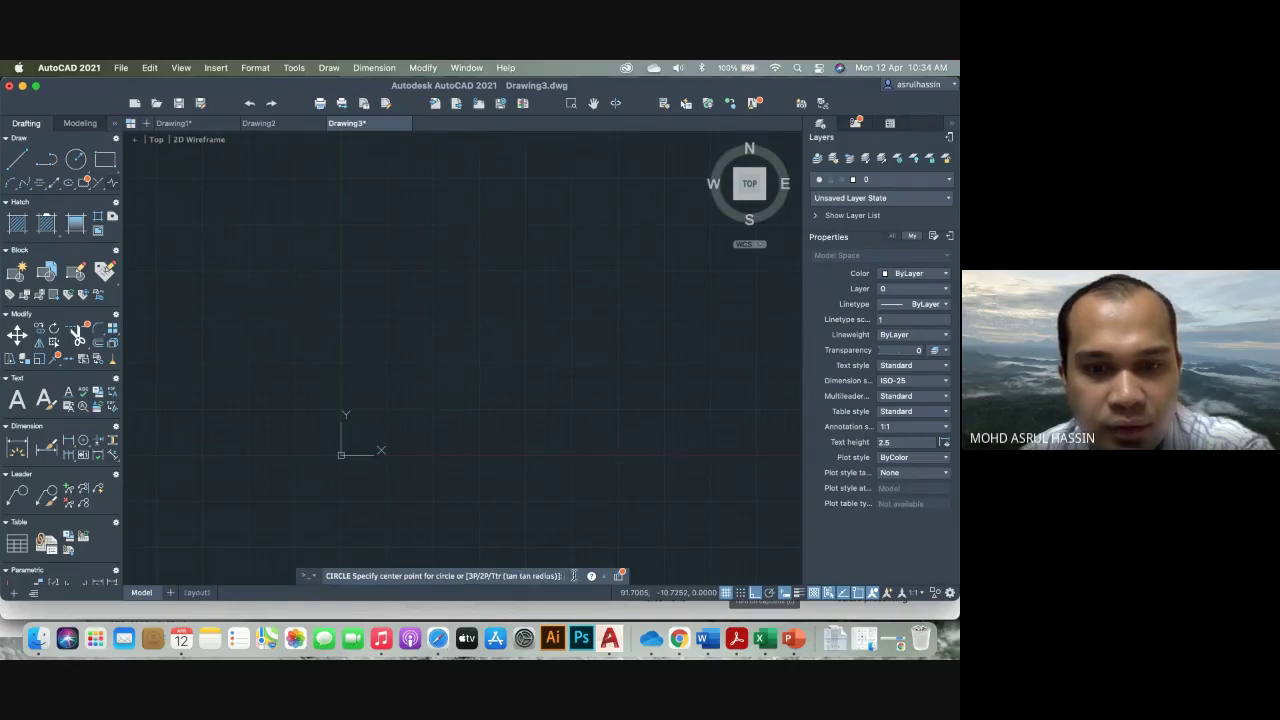
type("3")
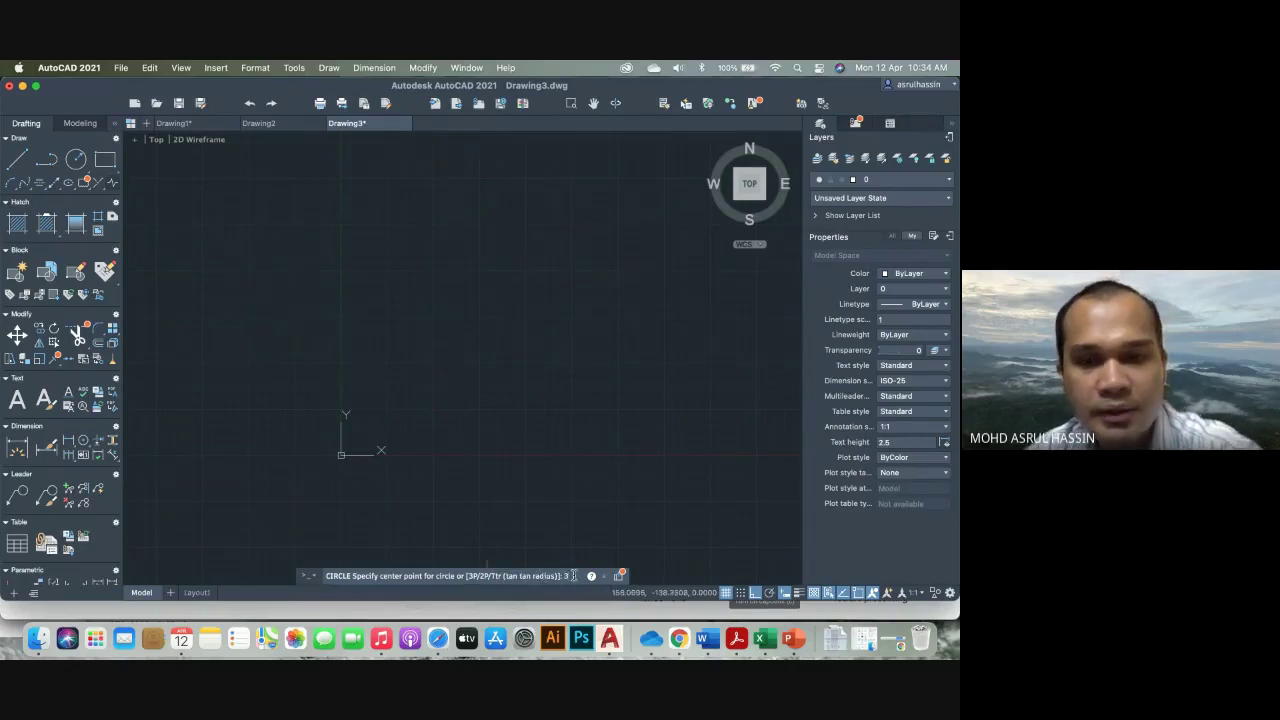
type("p")
key("Return")
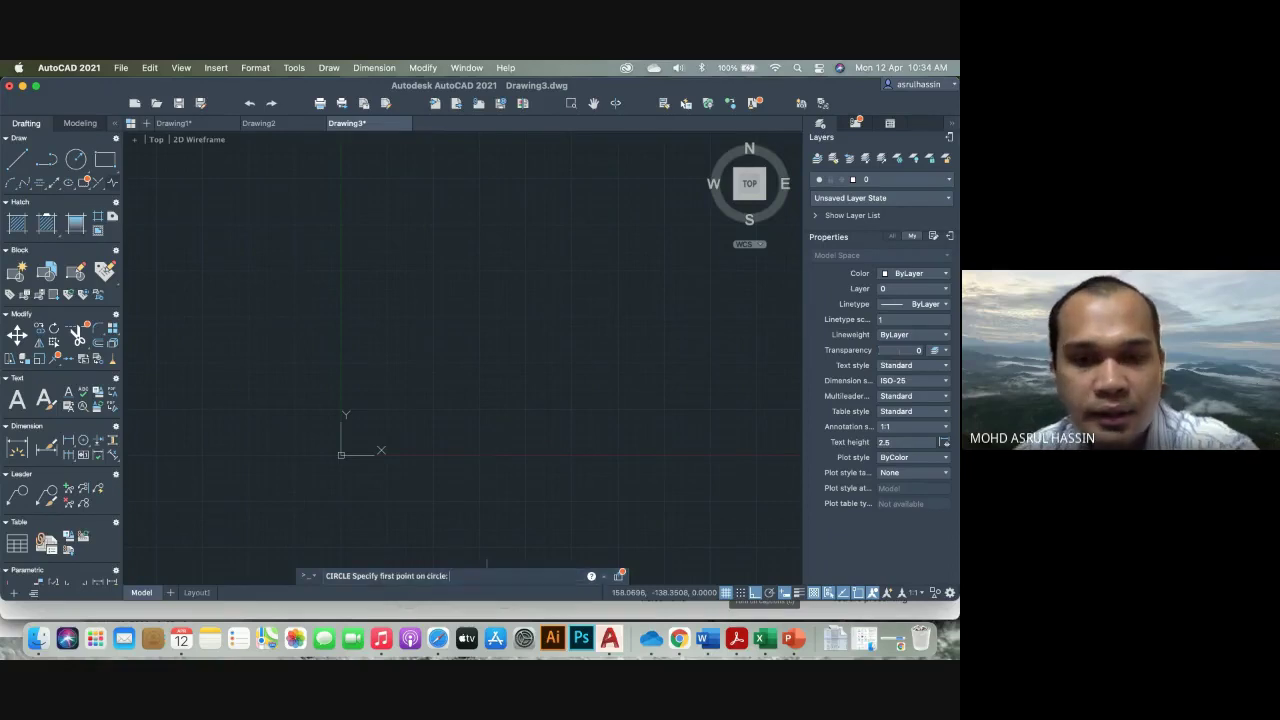
left_click(430, 308)
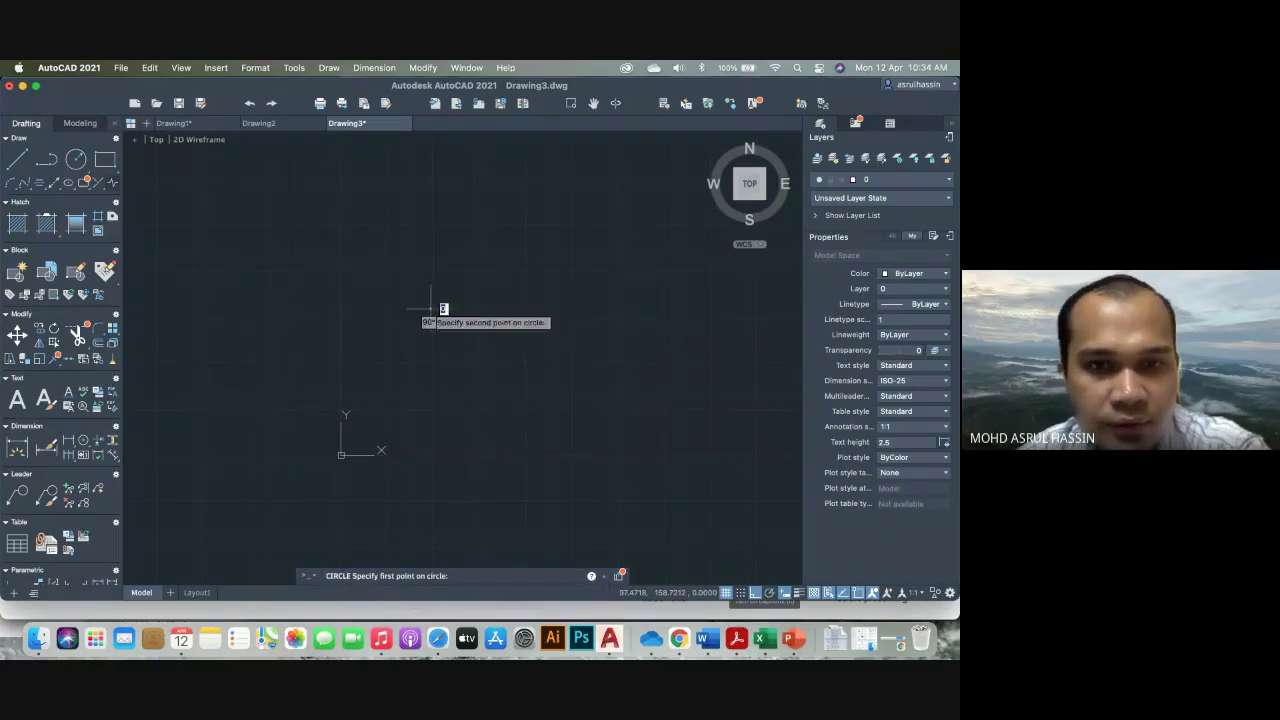
left_click(536, 308)
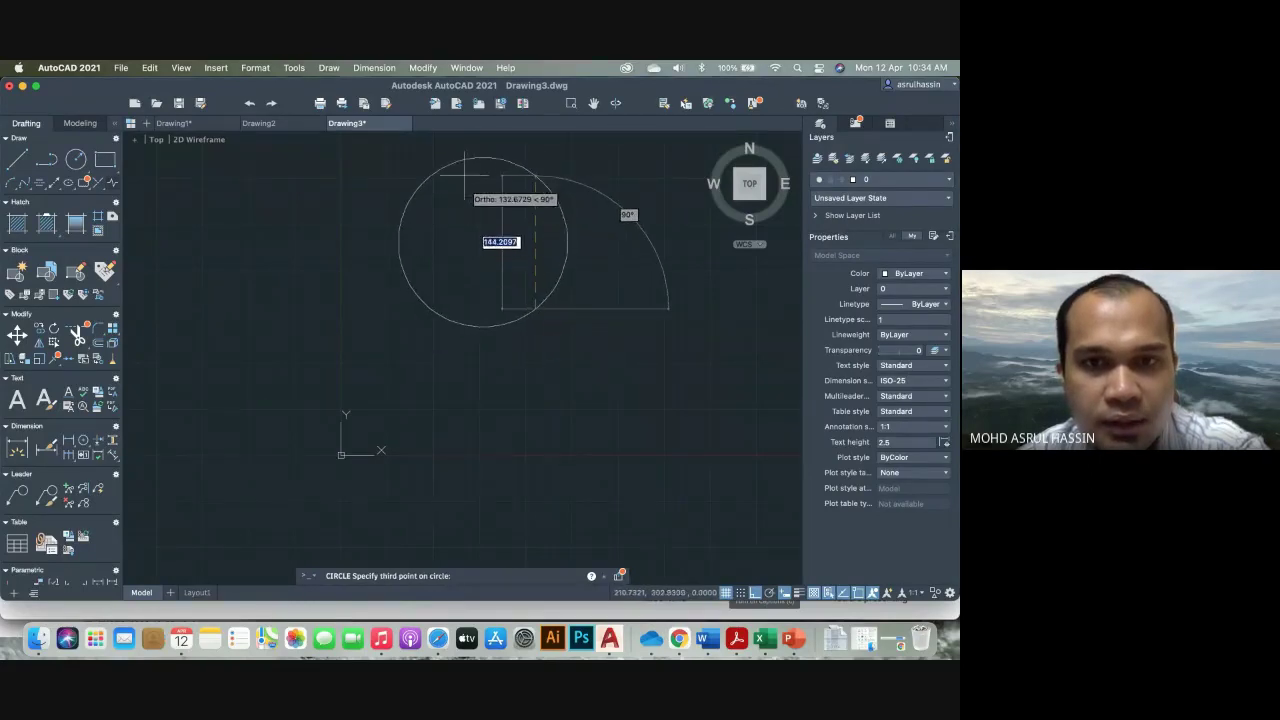
left_click(464, 176)
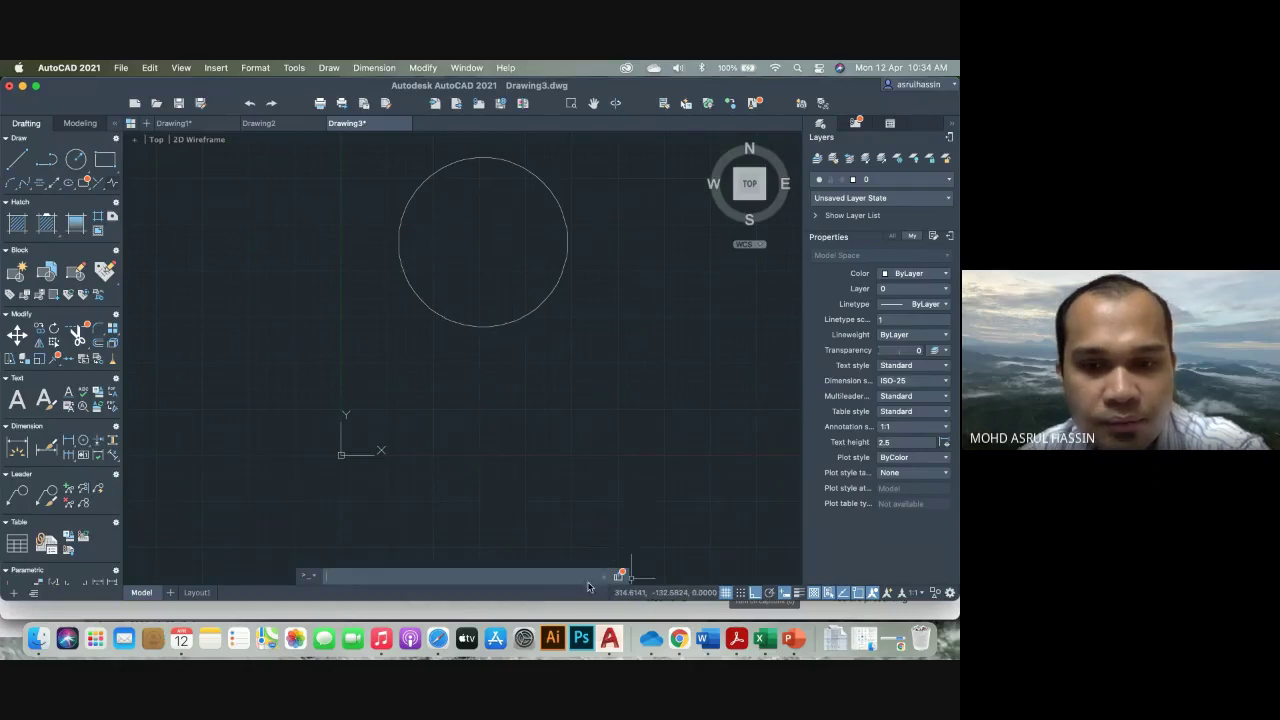
Draw a two-point circle with a diameter of 100 below the first circle, just beside the origin, using the 2P option
left_click(75, 159)
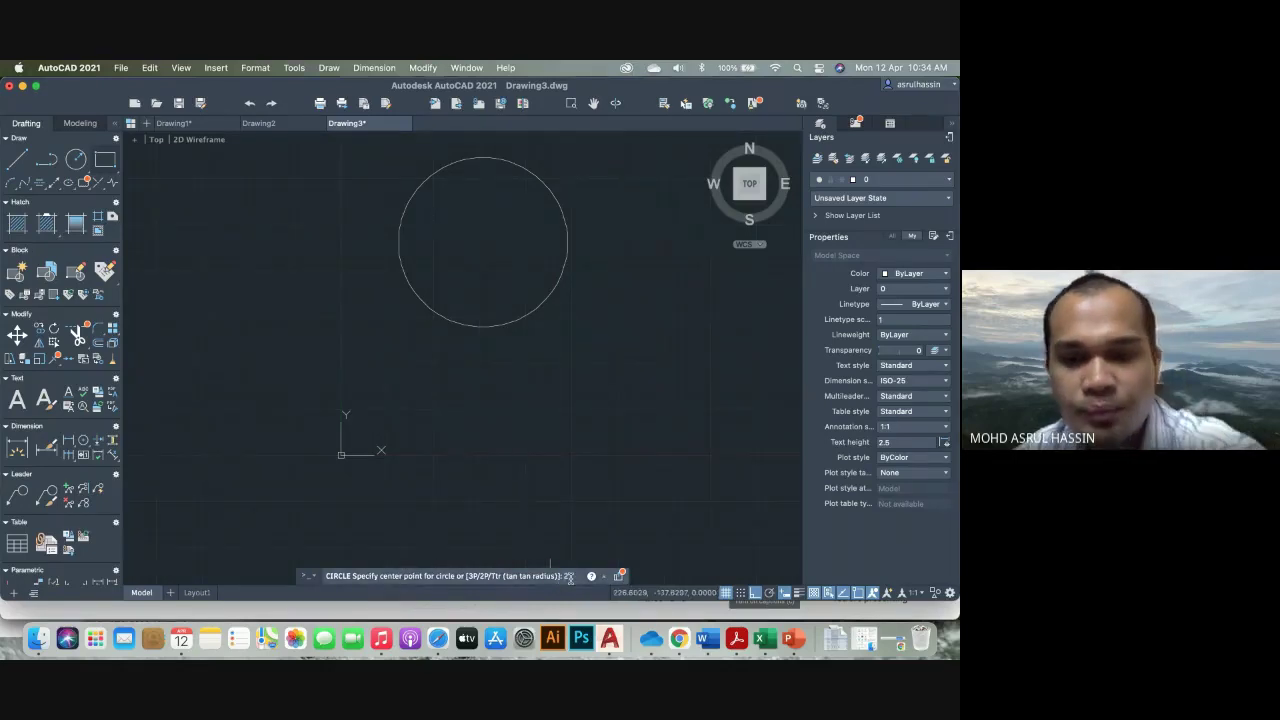
type("2p")
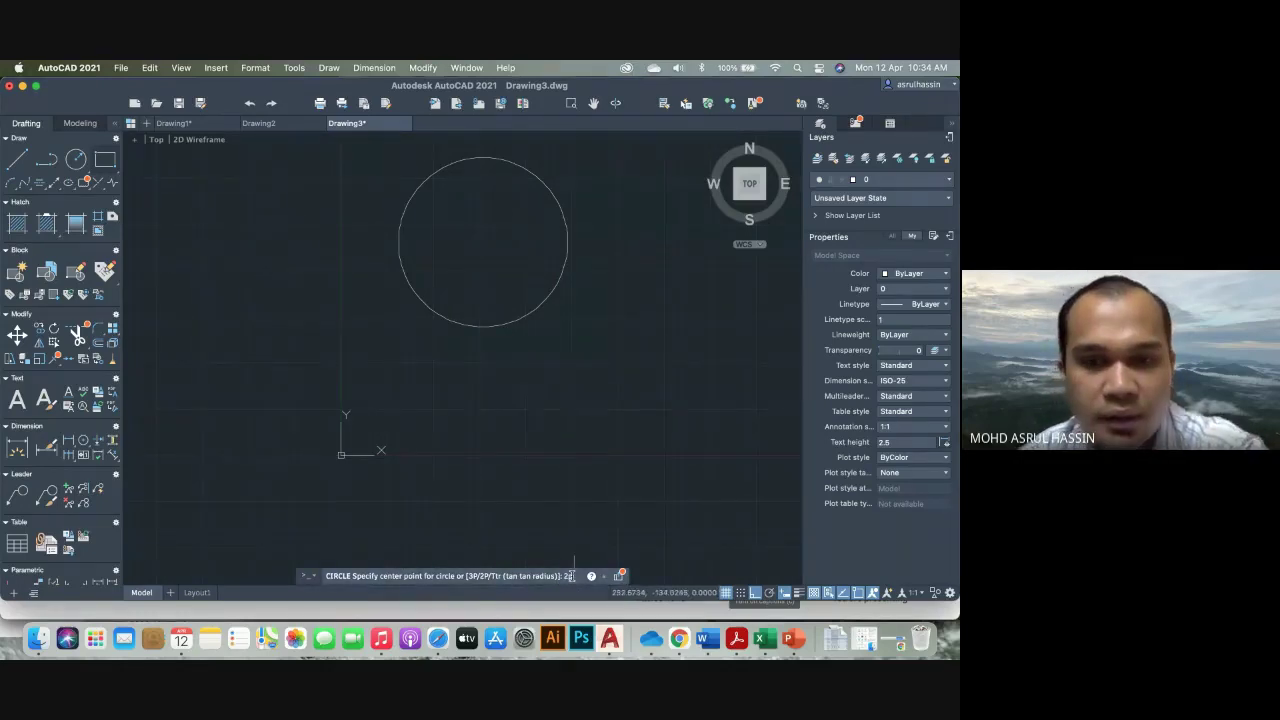
key("Return")
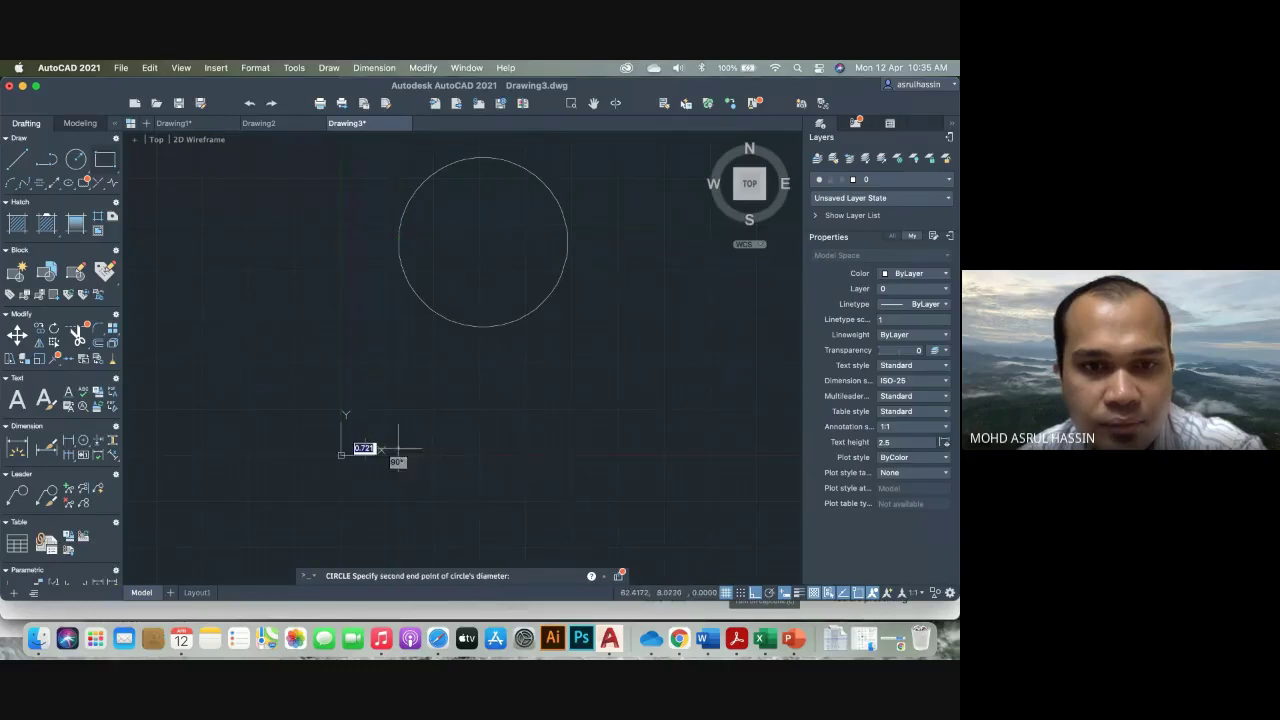
left_click(398, 449)
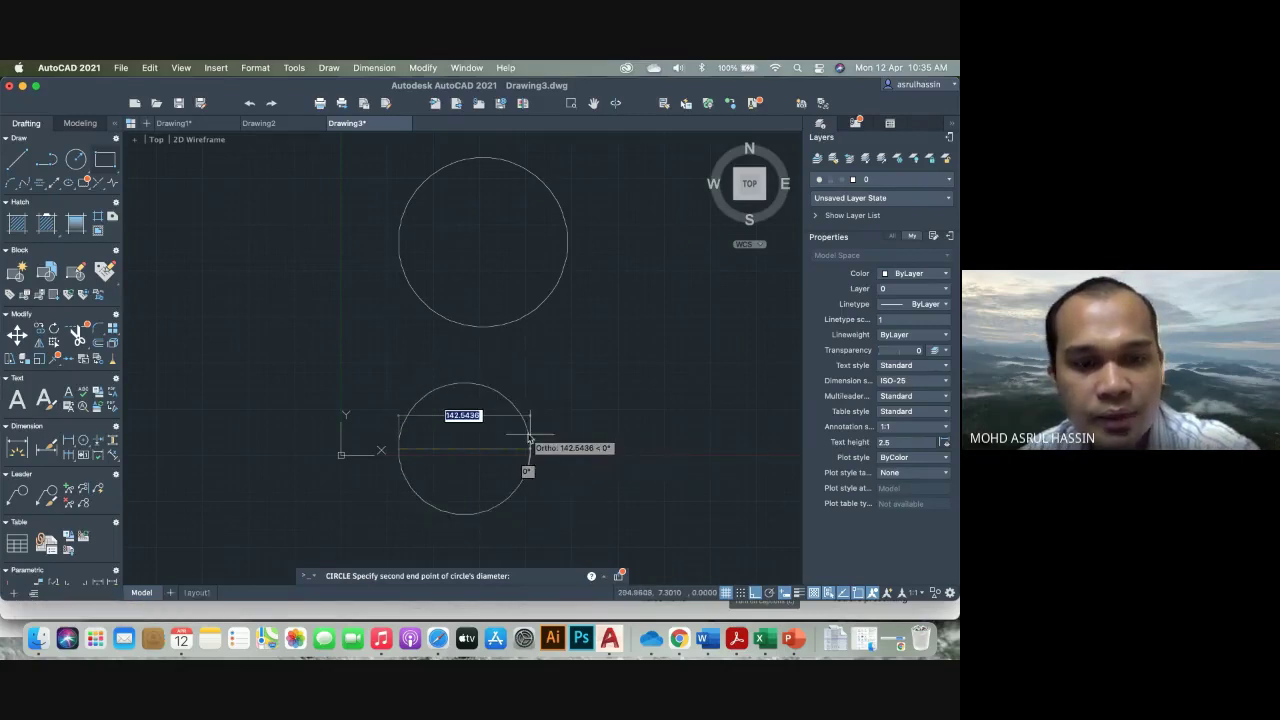
type("10")
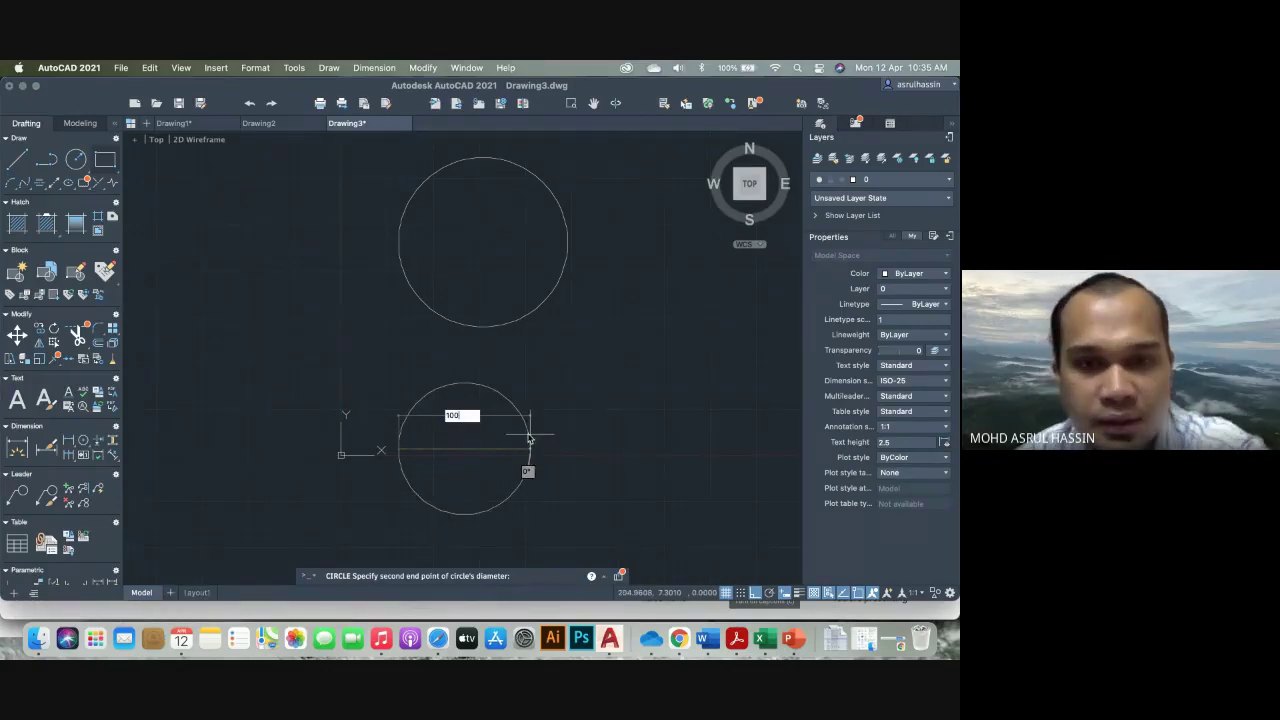
type("0")
key("Return")
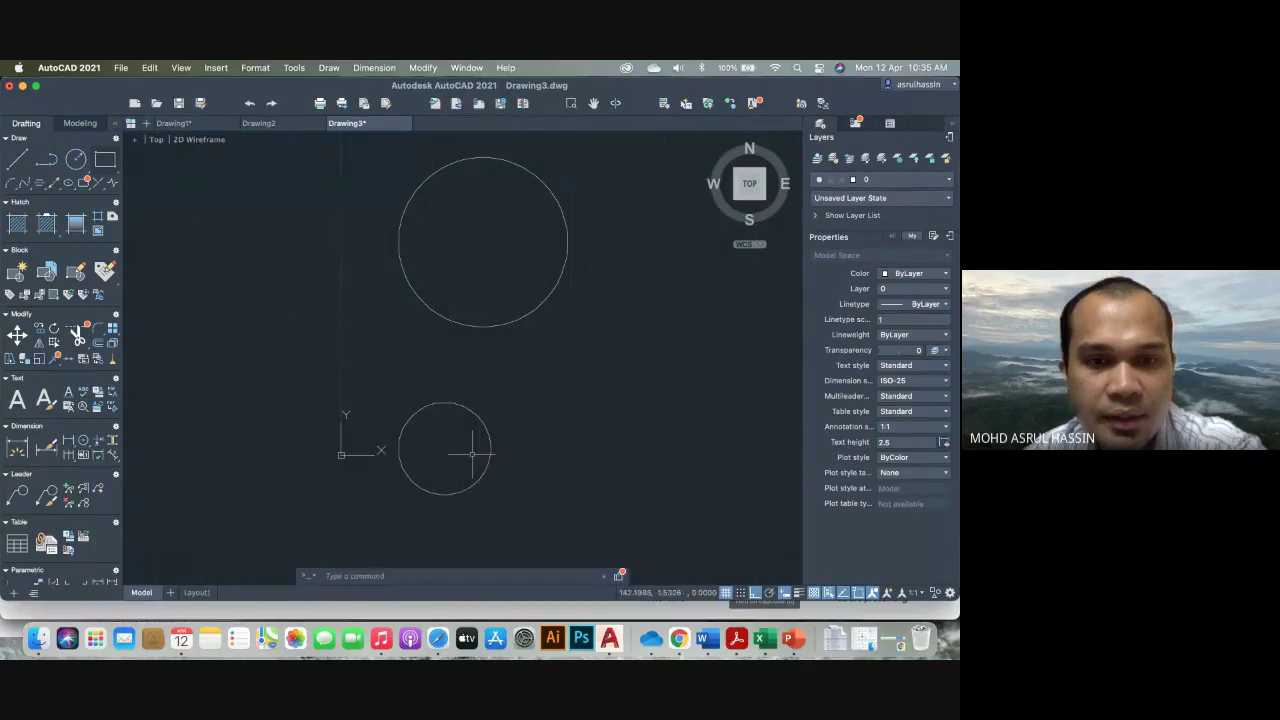
Draw a tan-tan-radius circle of radius 100 tangent to the large upper circle and the small lower circle
left_click(418, 576)
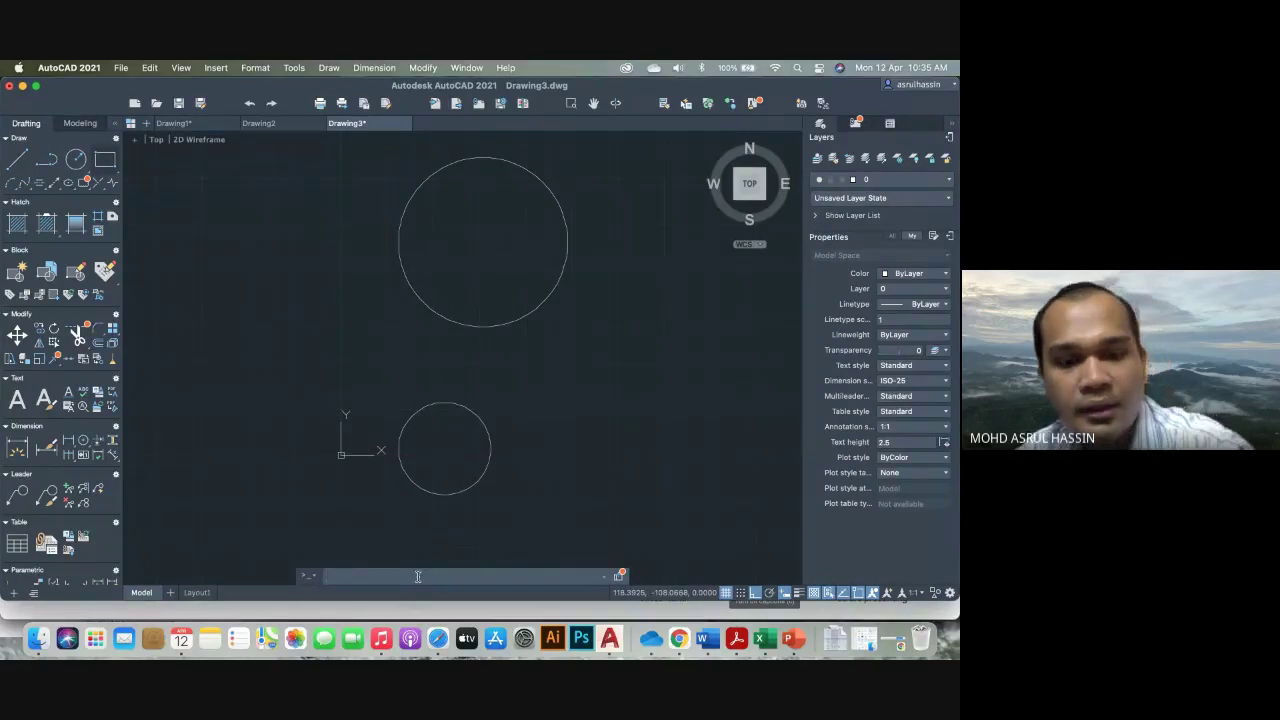
type("c")
key("Return")
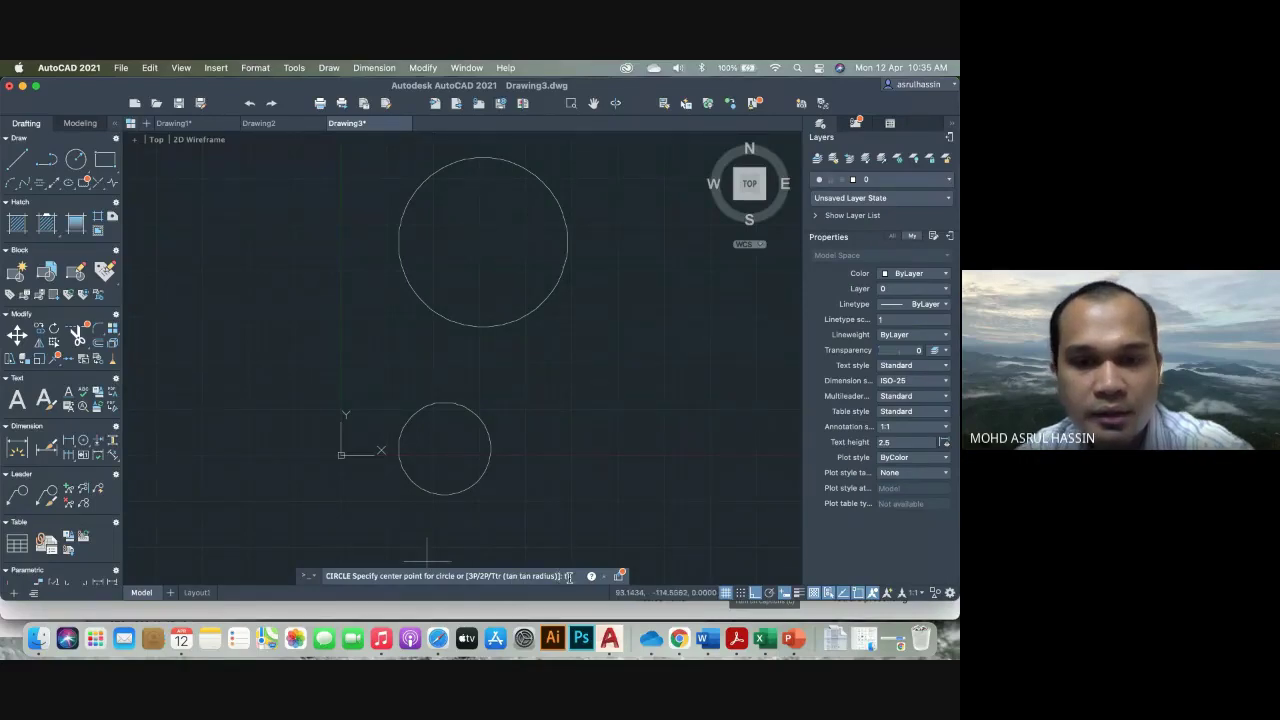
type("t")
key("Return")
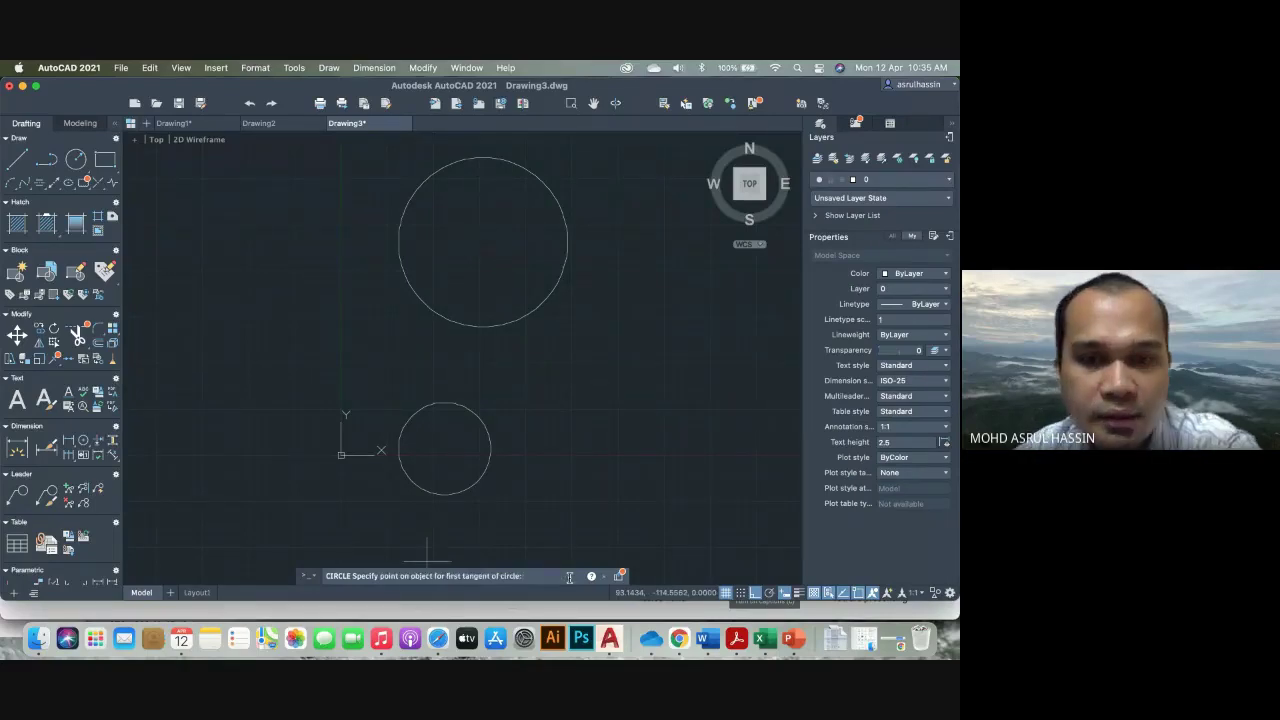
left_click(472, 325)
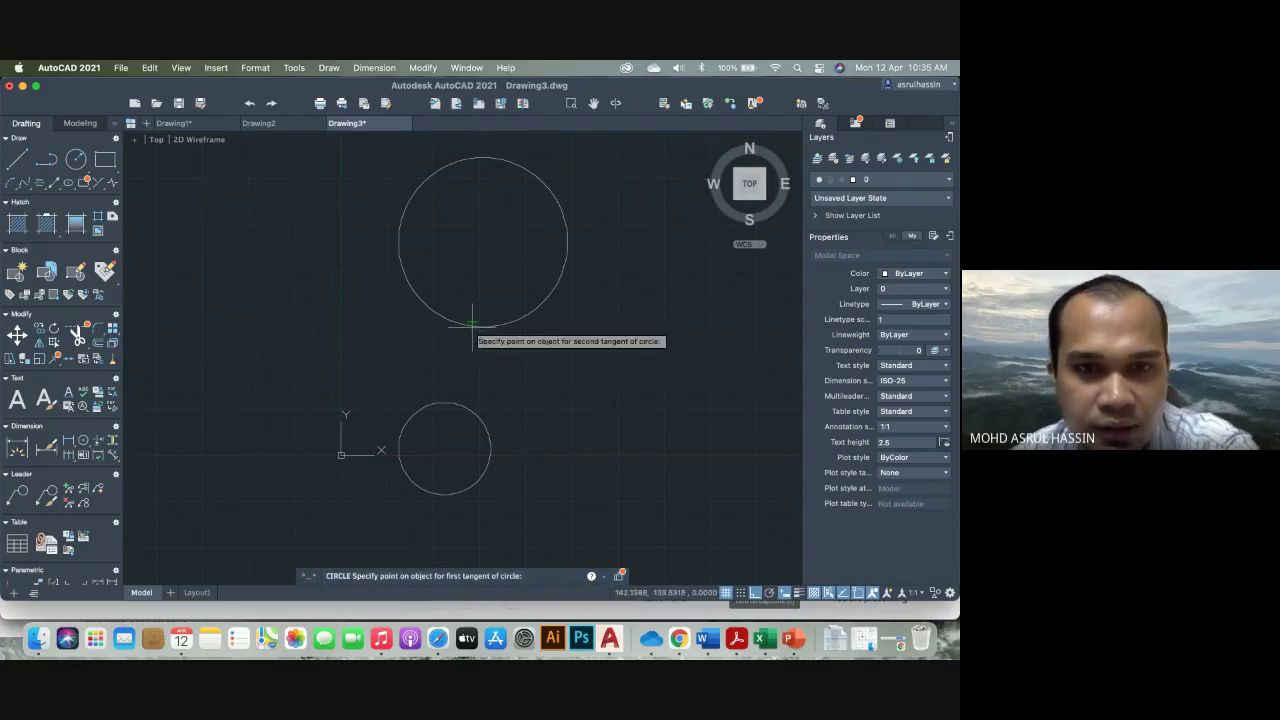
left_click(462, 405)
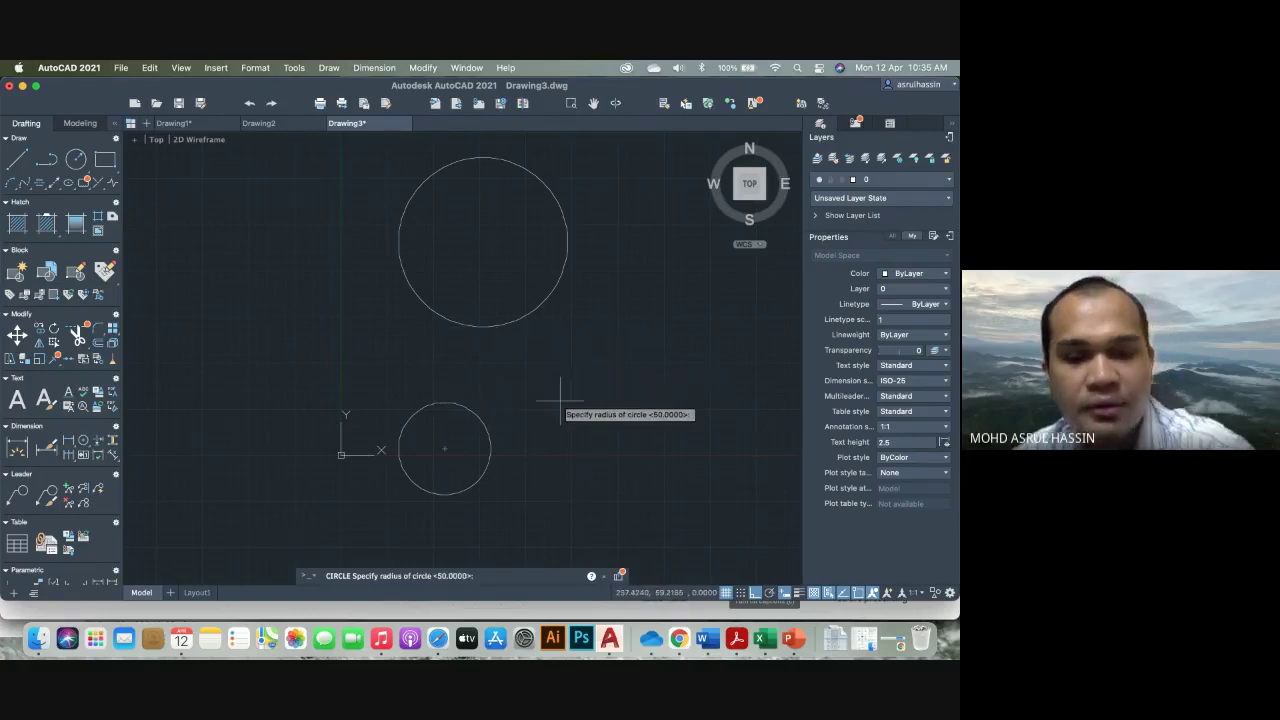
type("5")
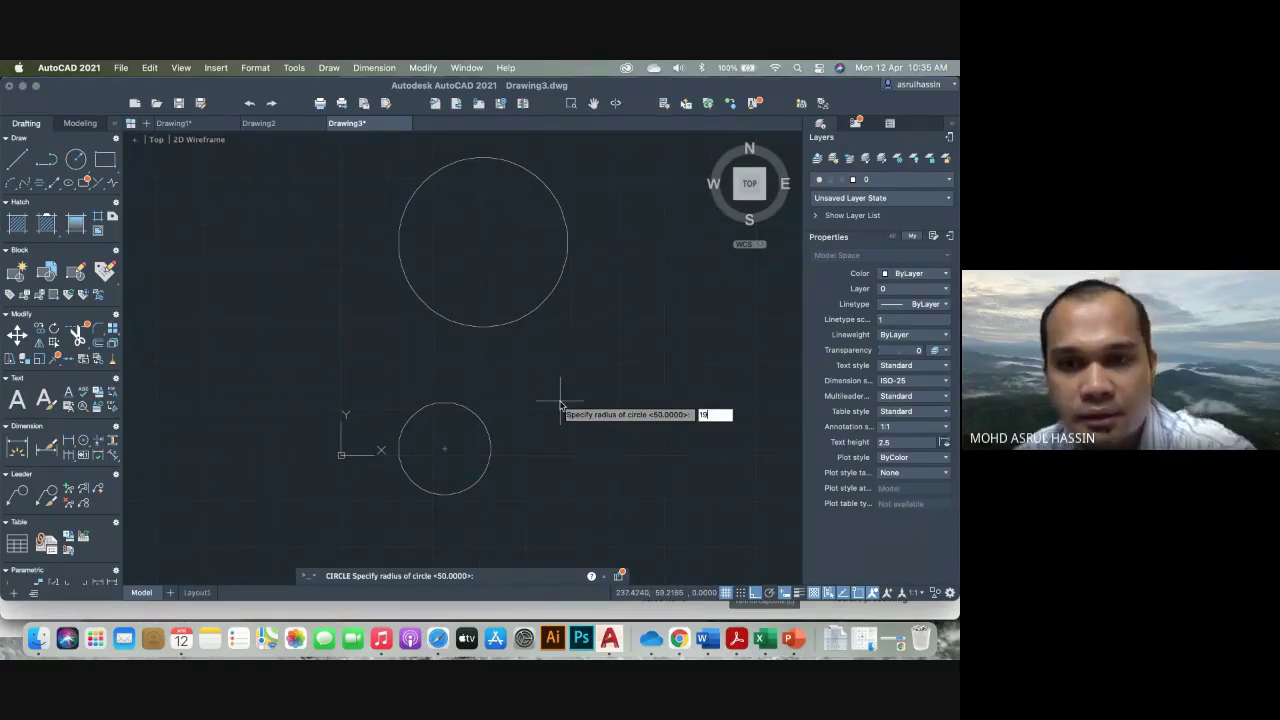
key("Return")
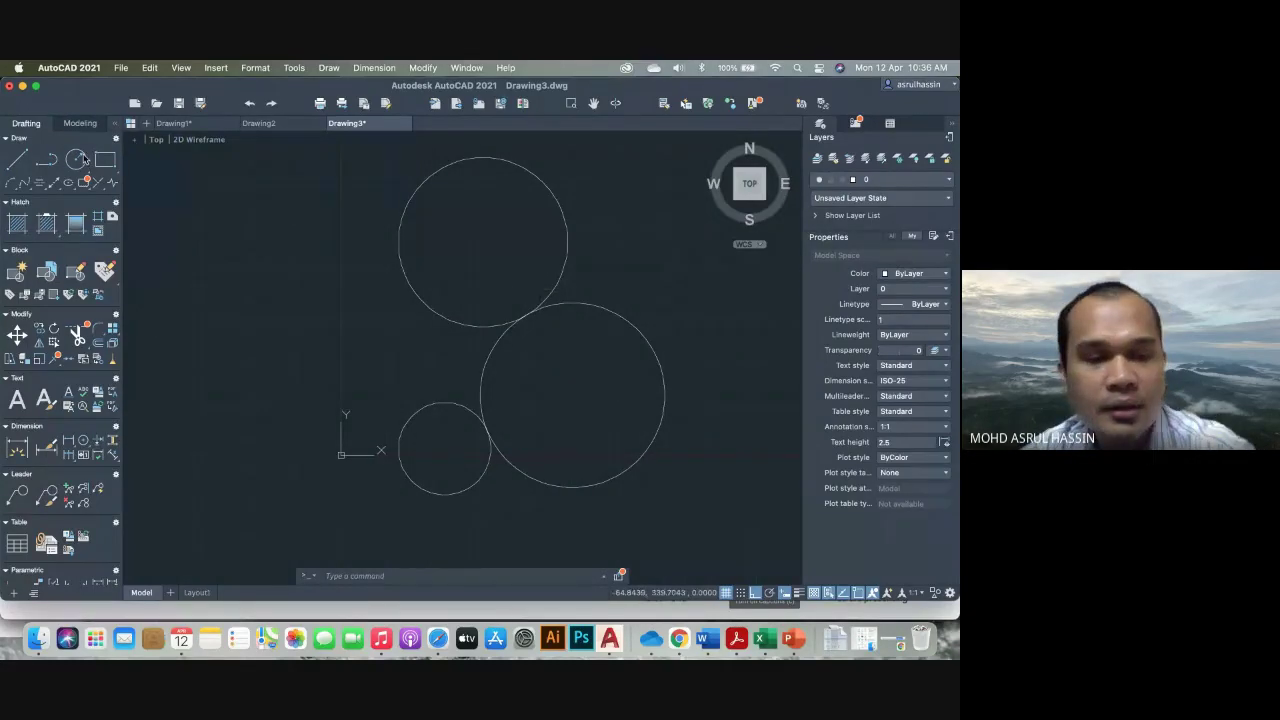
Draw another three-point circle in the empty area to the left of the existing circles
left_click(75, 159)
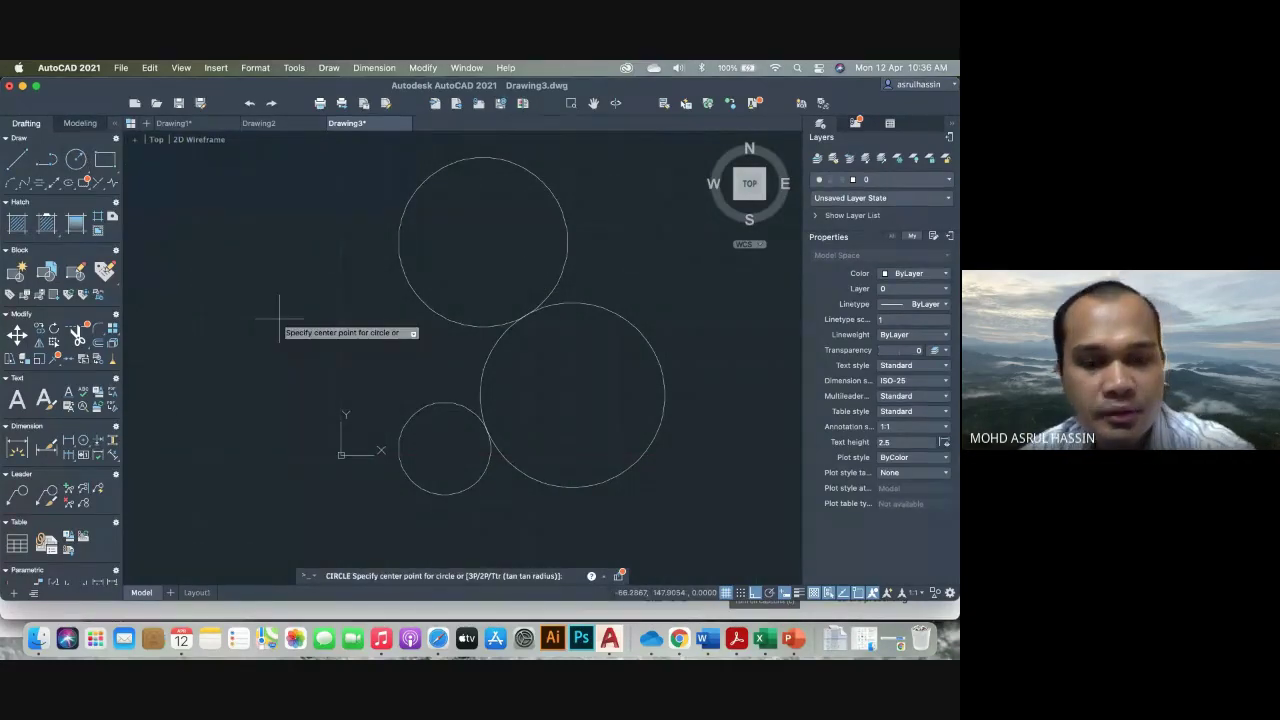
type("3p")
key("Return")
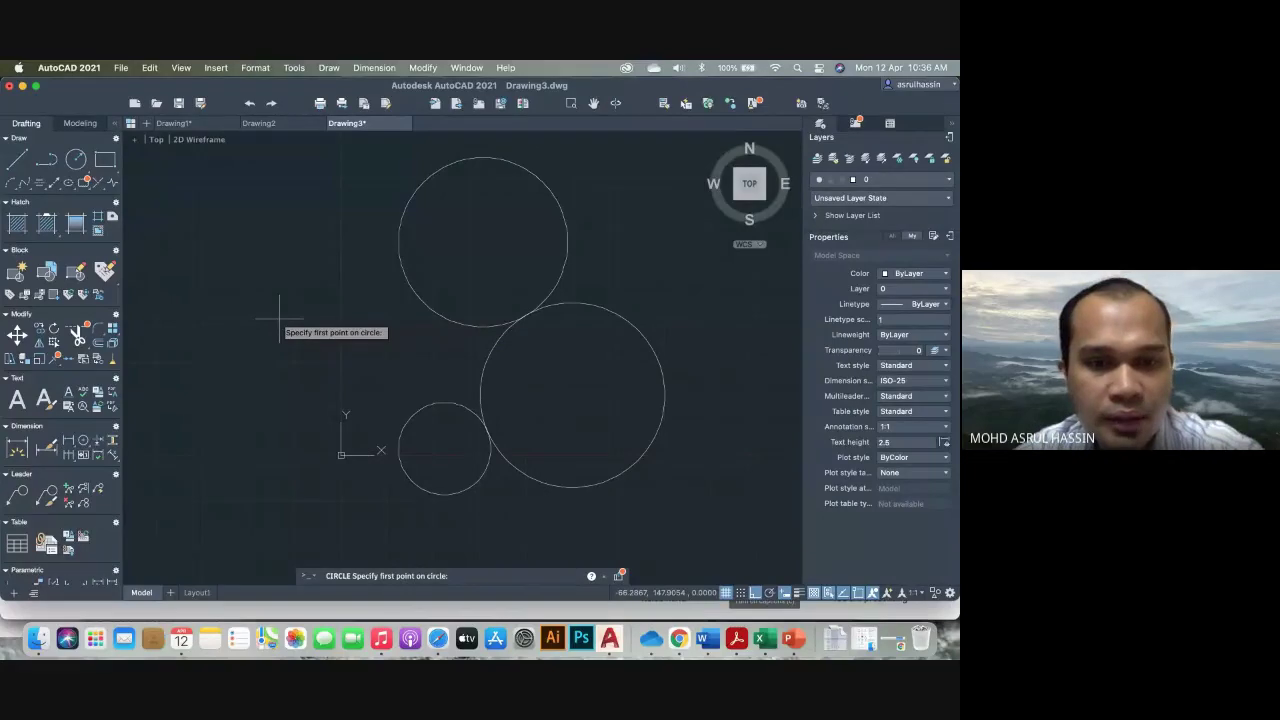
left_click(222, 345)
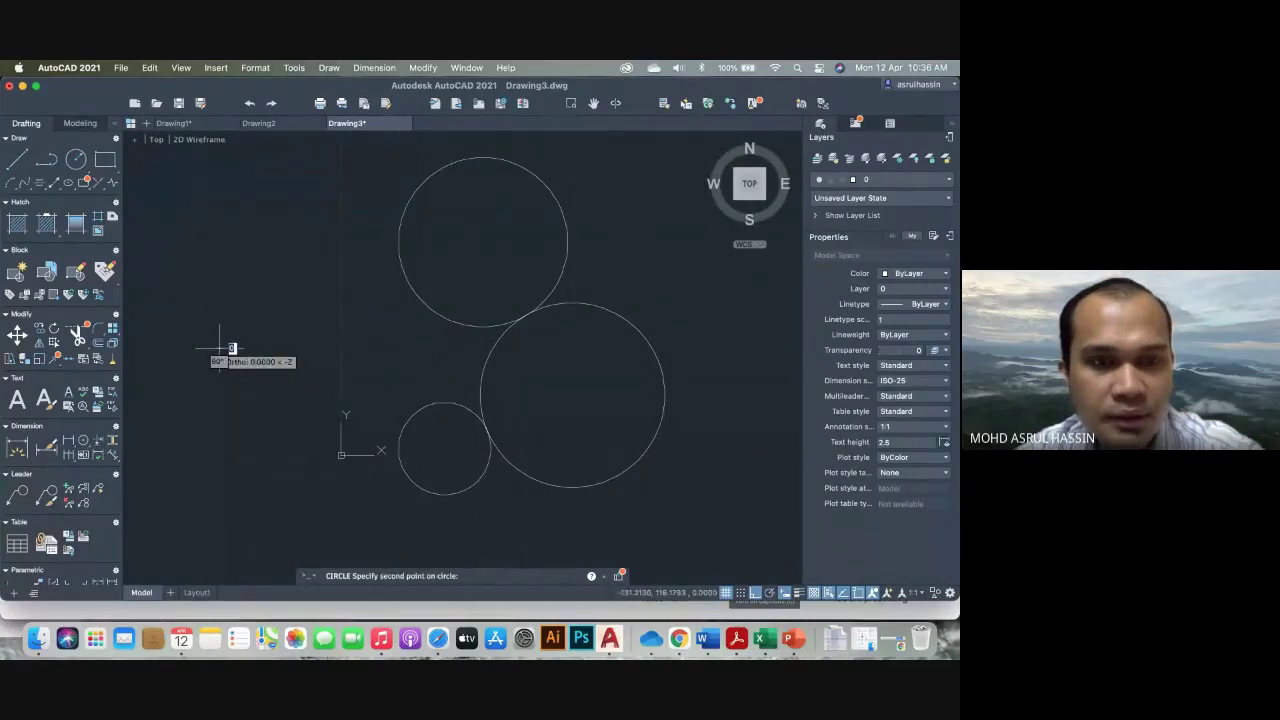
left_click(361, 349)
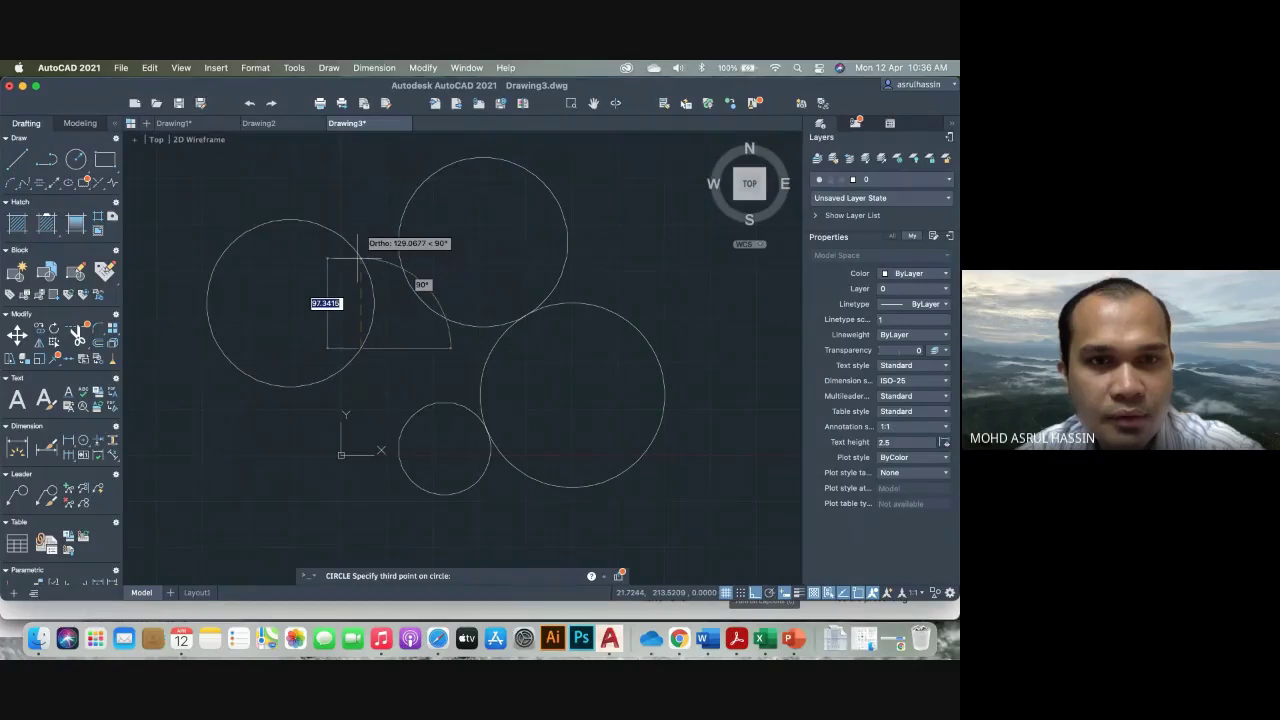
left_click(356, 287)
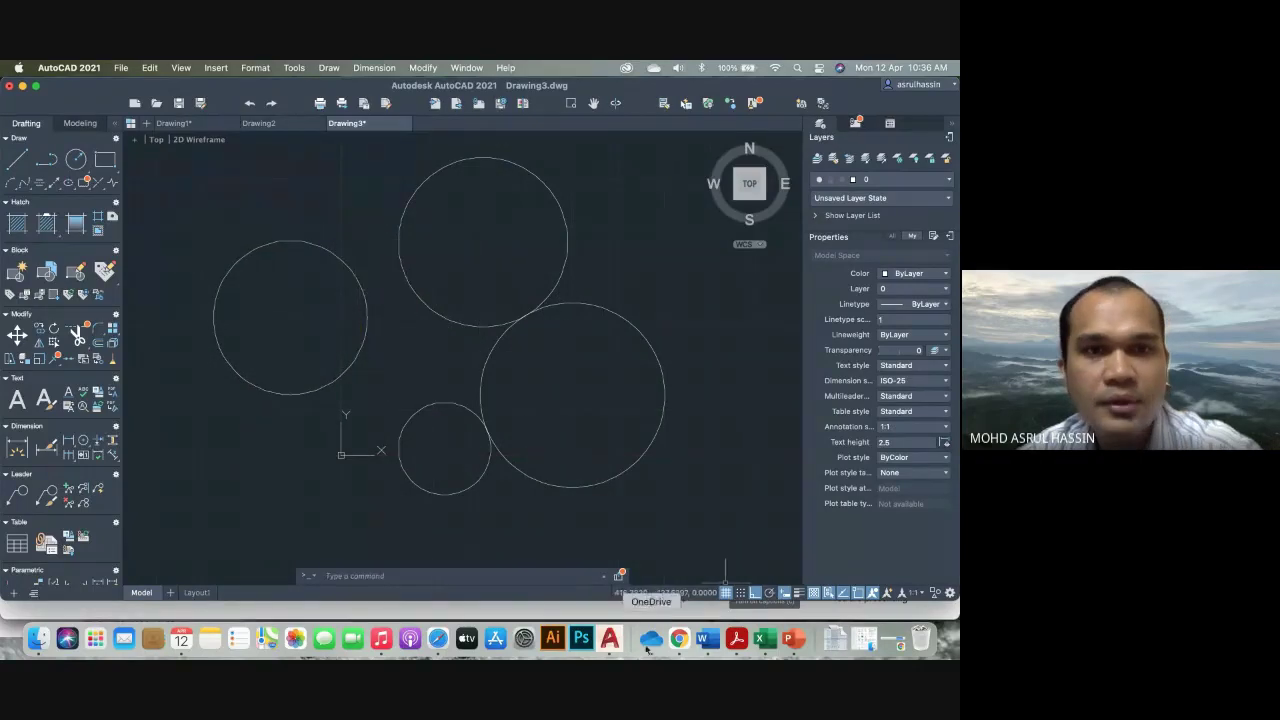
Switch to Google Meet in Chrome, check the meeting chat, close it and return to AutoCAD
left_click(680, 641)
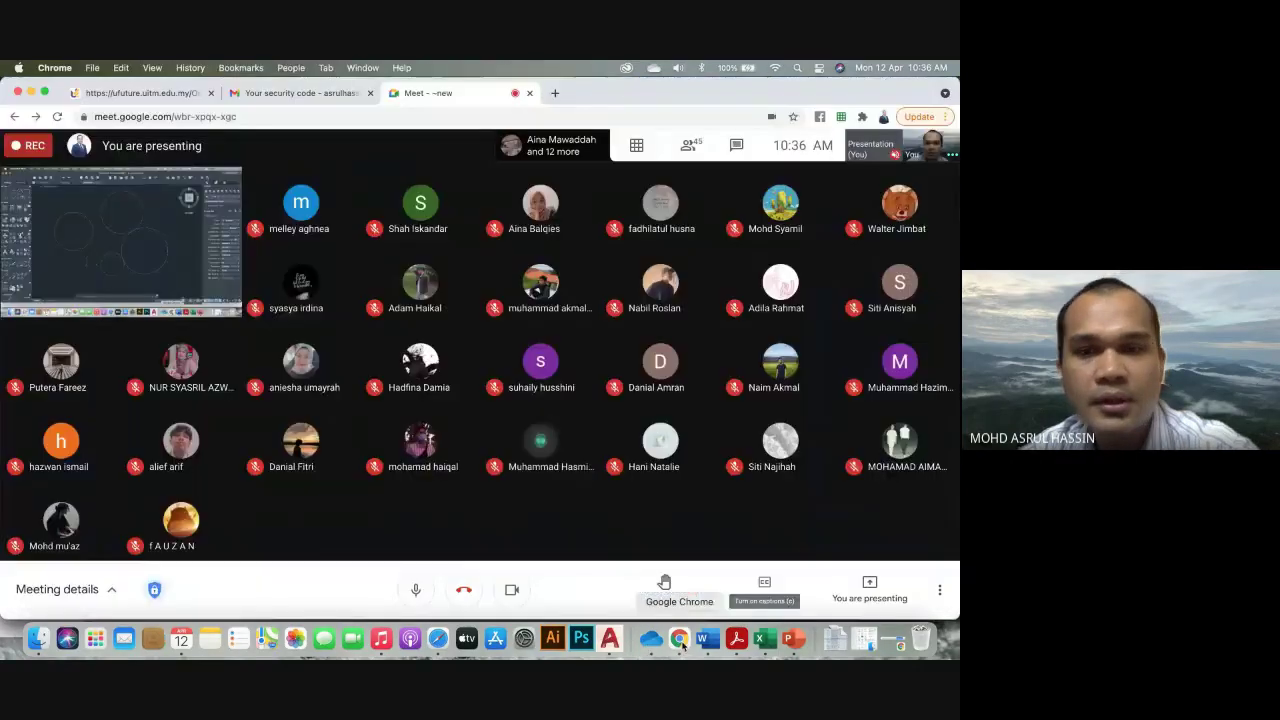
left_click(742, 149)
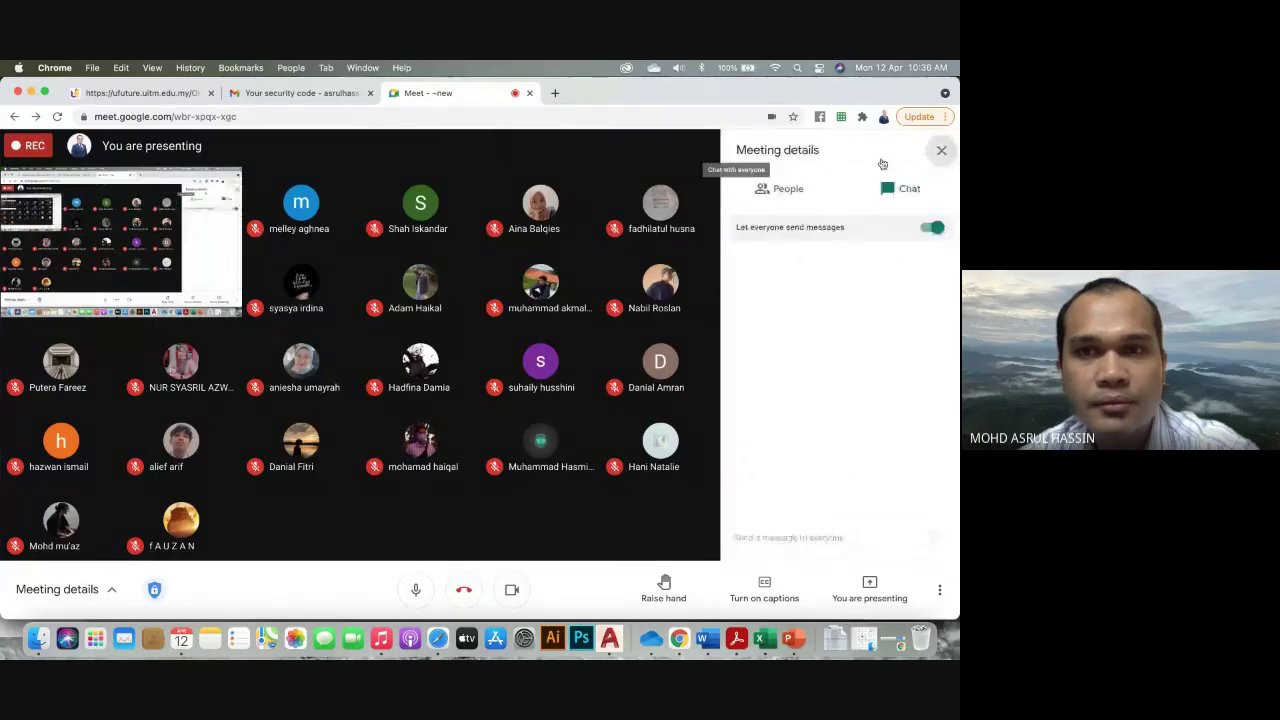
left_click(944, 160)
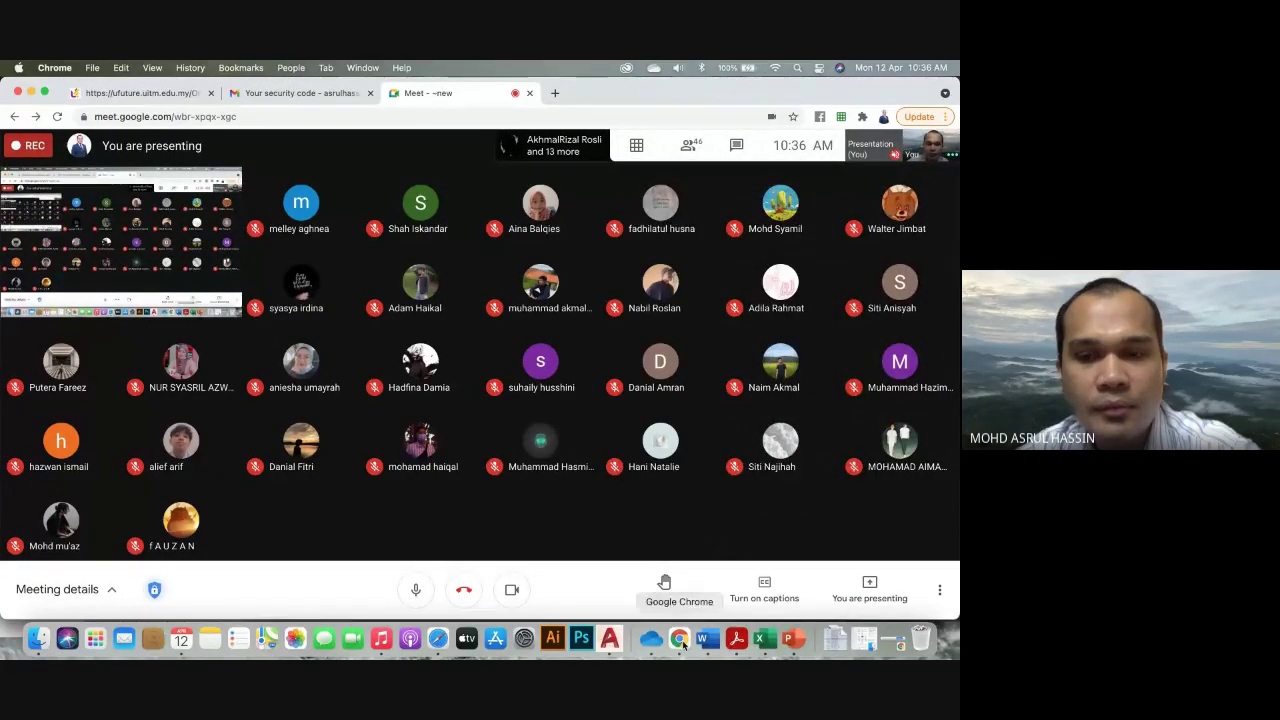
left_click(614, 642)
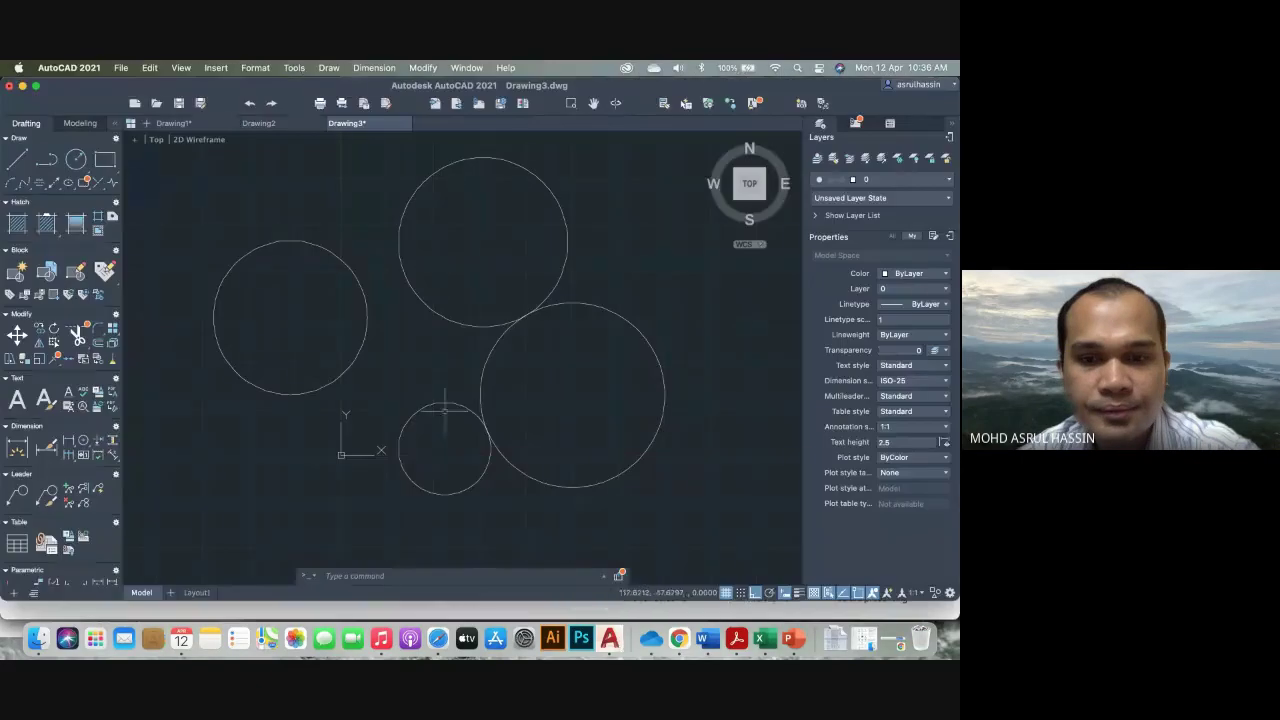
Switch to PowerPoint and view the slides from the tangent circles exercise to the Drawing Objects exercise, ending on the other drawing objects list
left_click(795, 640)
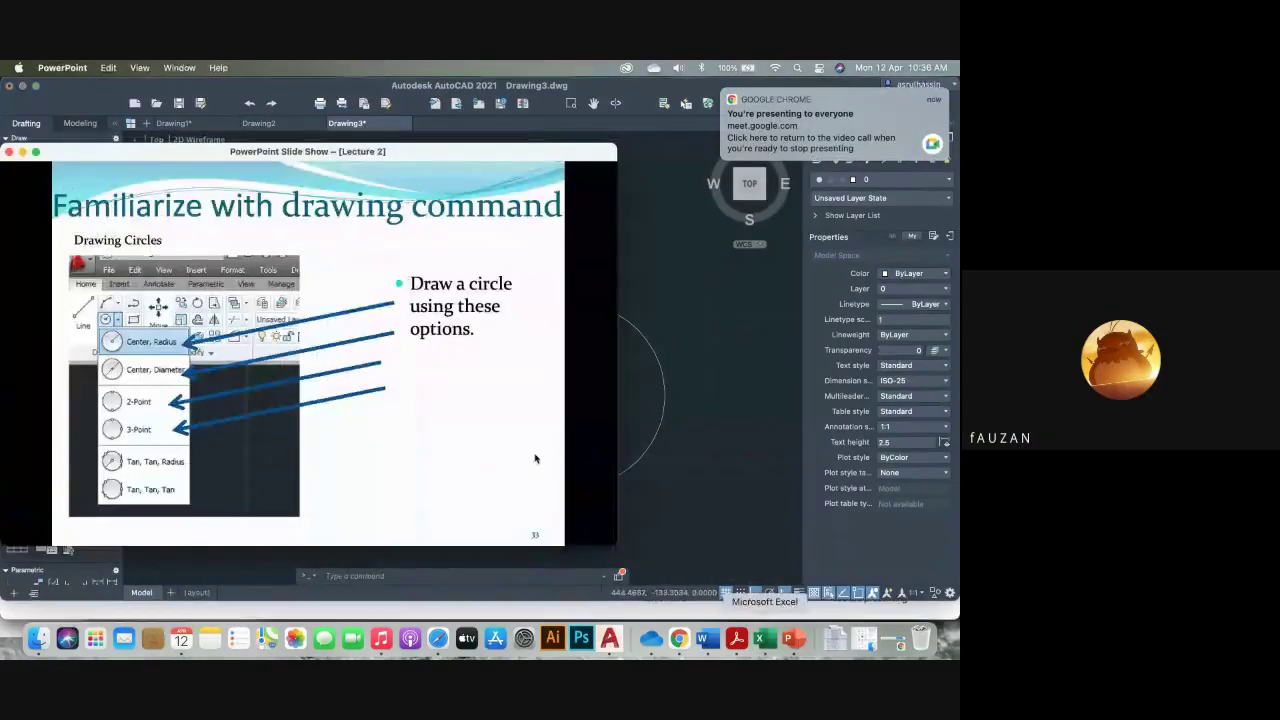
left_click(510, 443)
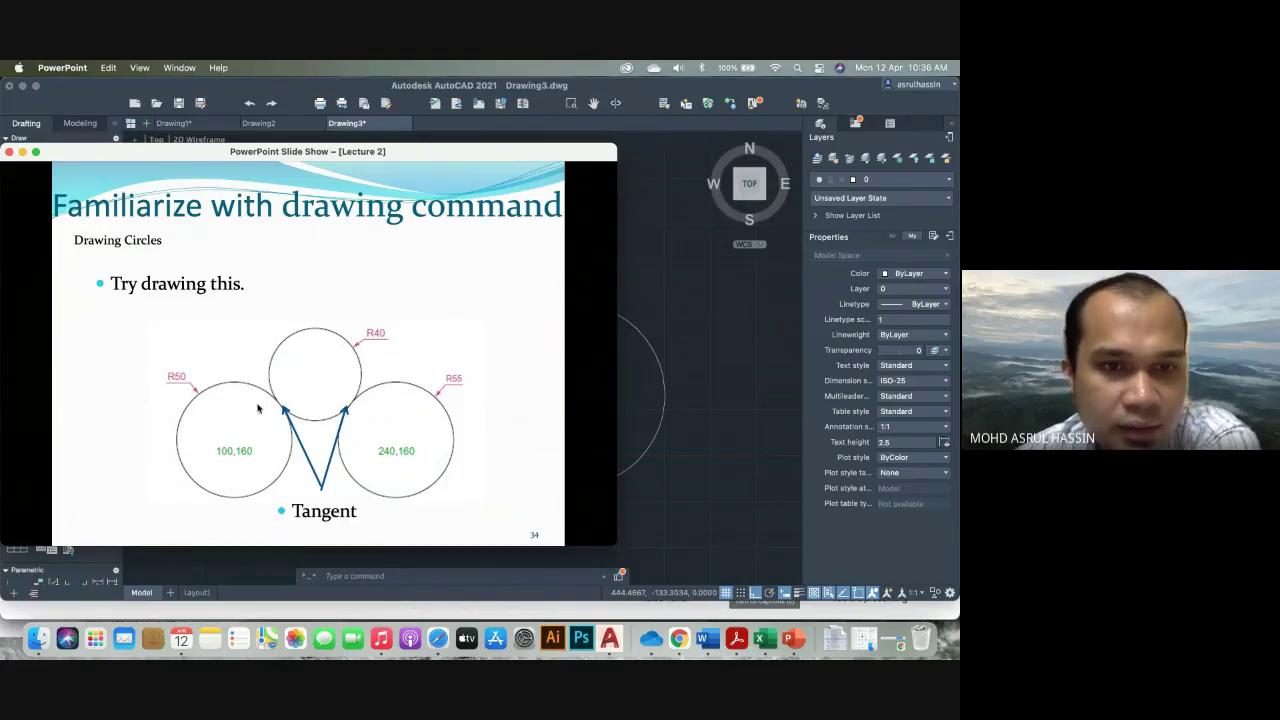
left_click(387, 352)
left_click(387, 352)
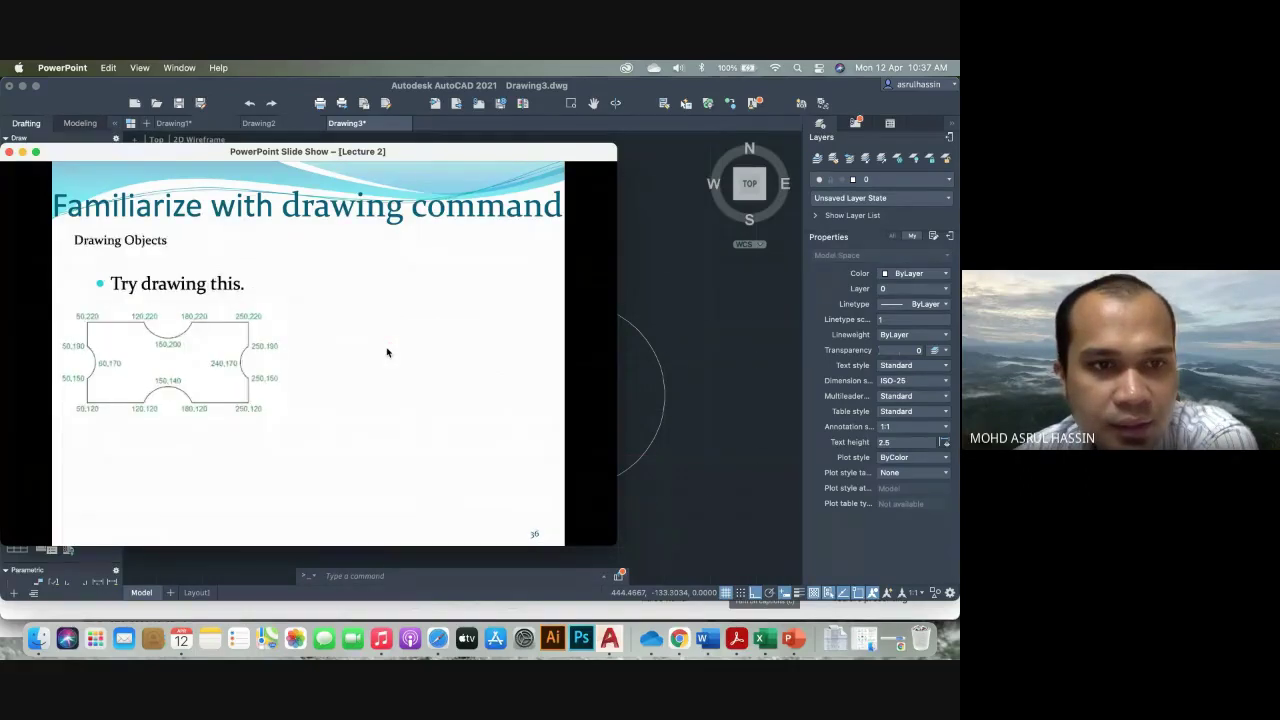
key("Left")
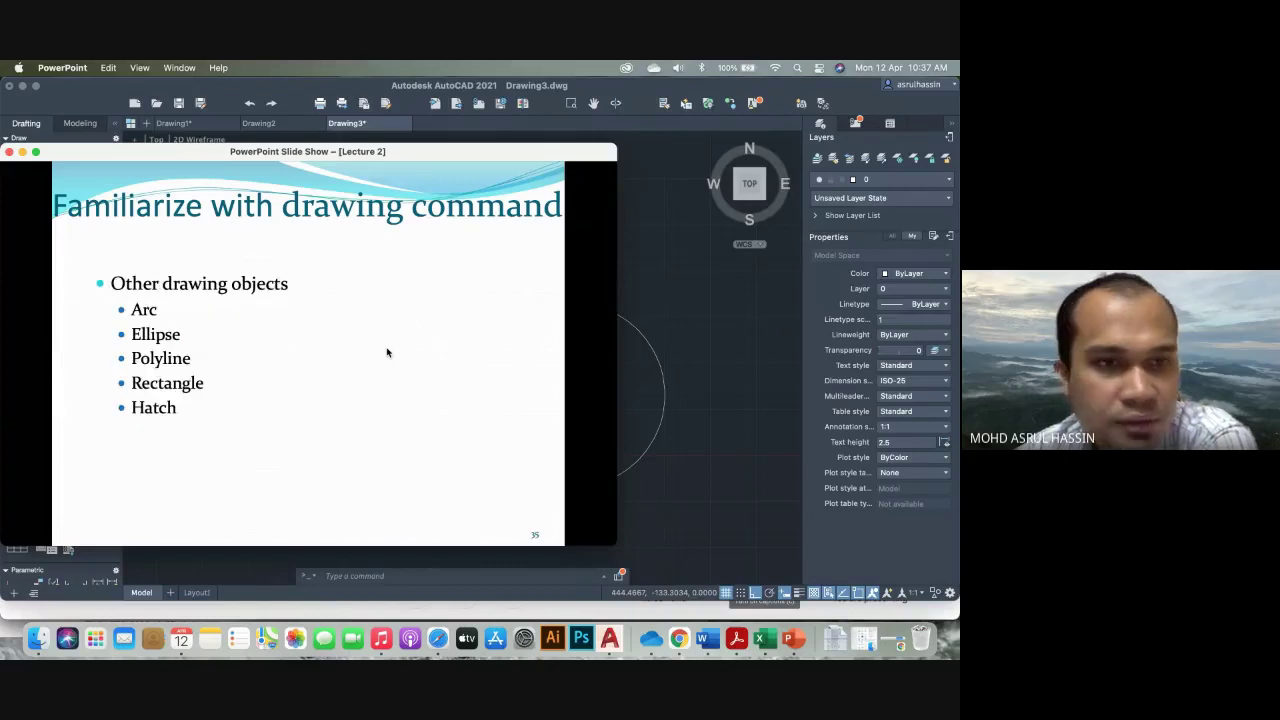